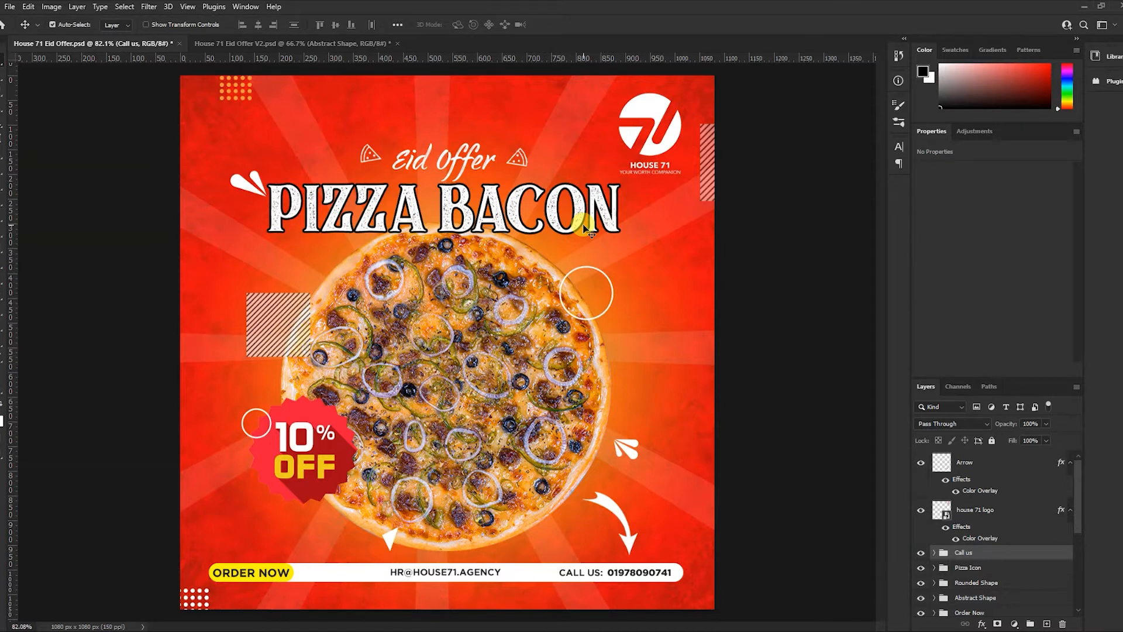
# Step: View the second design in House 71 Eid Offer V2.psd and return to House 71 Eid Offer.psd
pyautogui.click(270, 44)
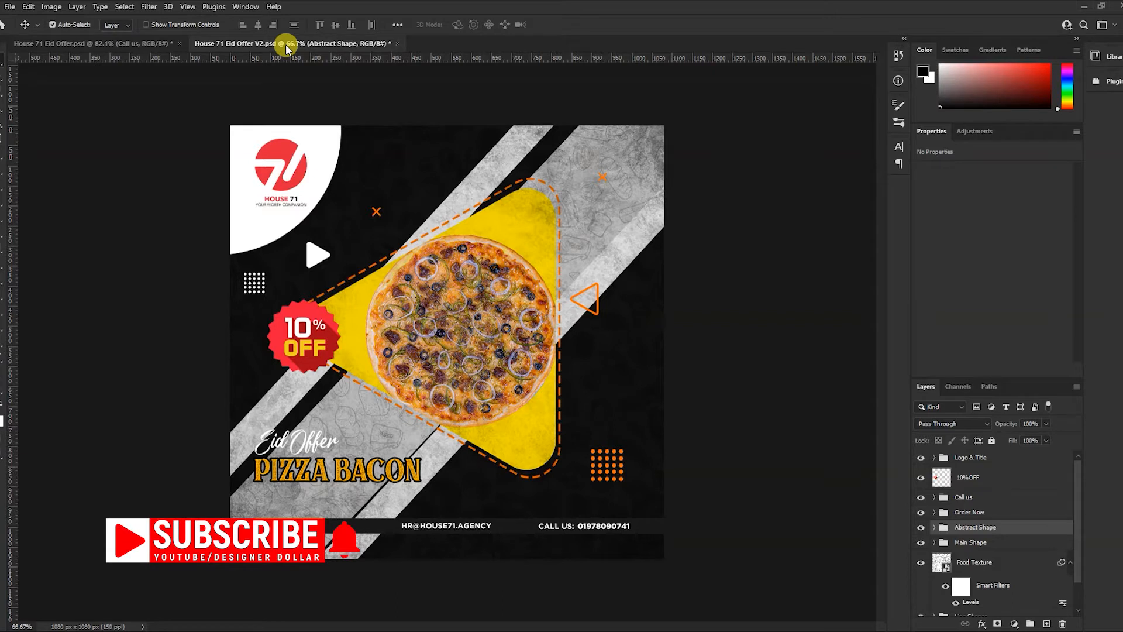
pyautogui.click(122, 43)
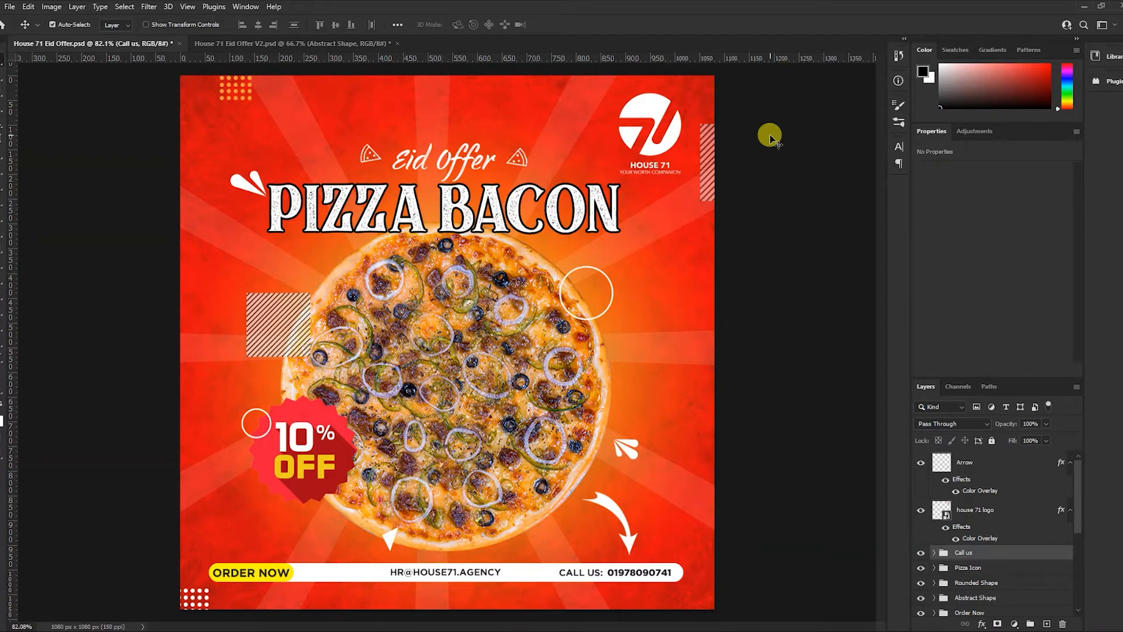
# Step: Select the House 71 logo and examine the poster's layer stack, from the Arrow layer down through its groups
pyautogui.moveTo(644, 104)
pyautogui.mouseDown()
pyautogui.moveTo(613, 94)
pyautogui.moveTo(644, 96)
pyautogui.mouseUp()
pyautogui.hotkey('ctrl', 'z')
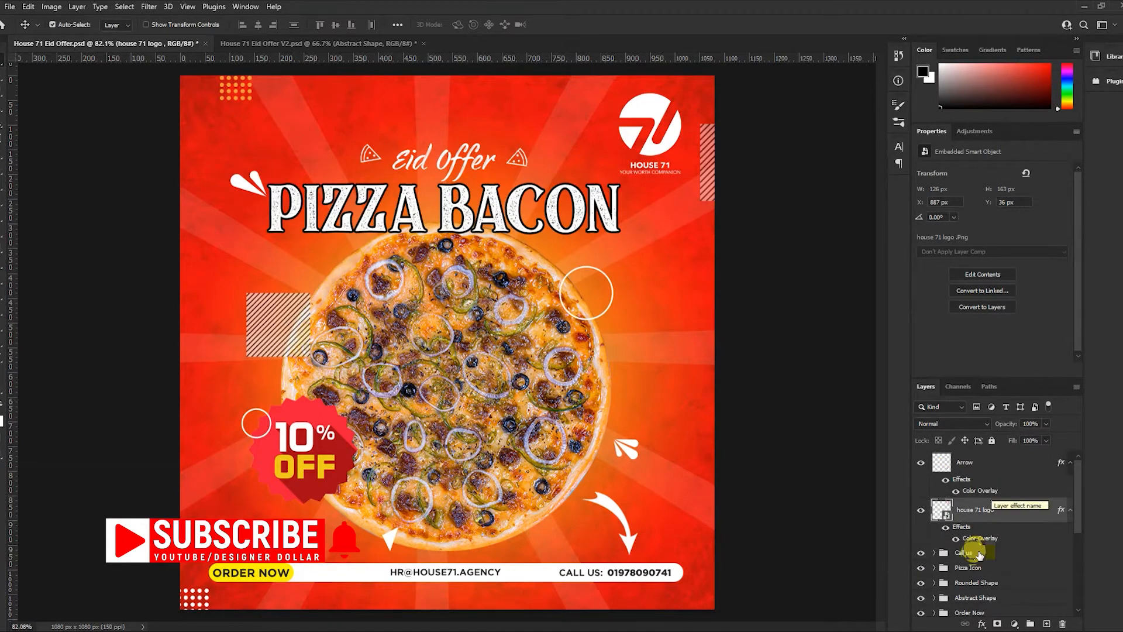
pyautogui.scroll(-2, 976, 538)
pyautogui.scroll(2, 968, 537)
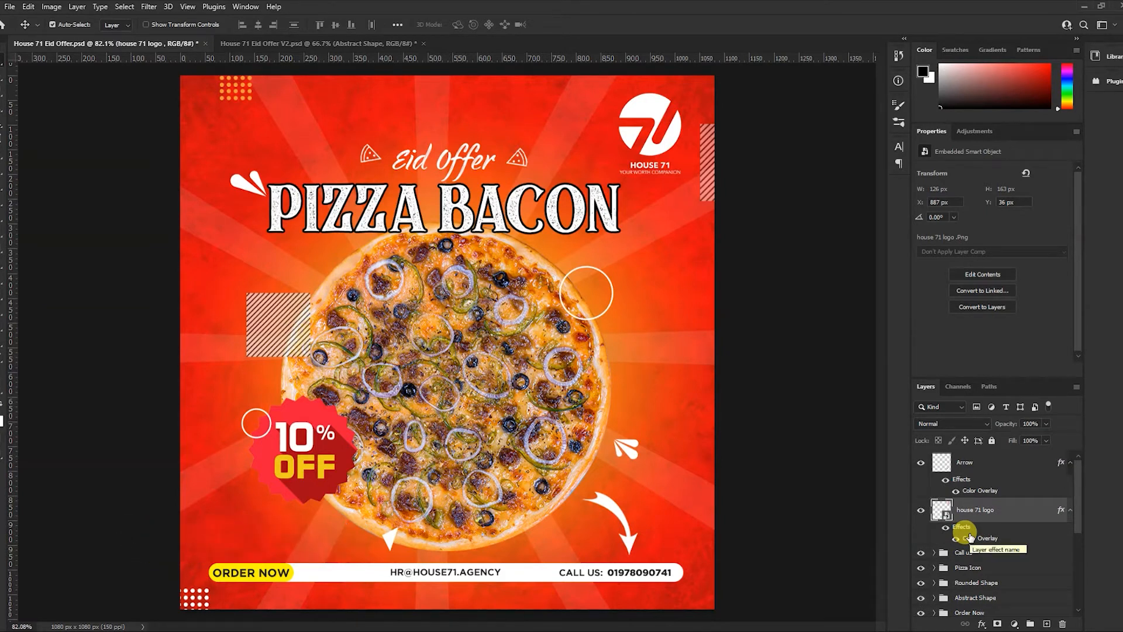
pyautogui.scroll(-2, 960, 534)
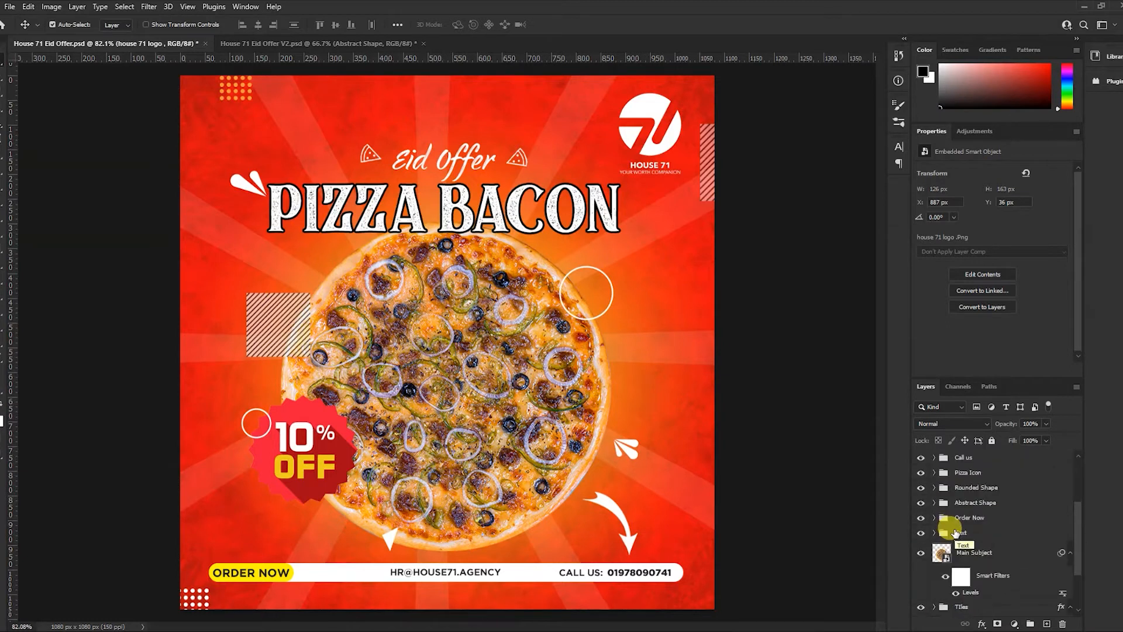
pyautogui.scroll(2, 993, 522)
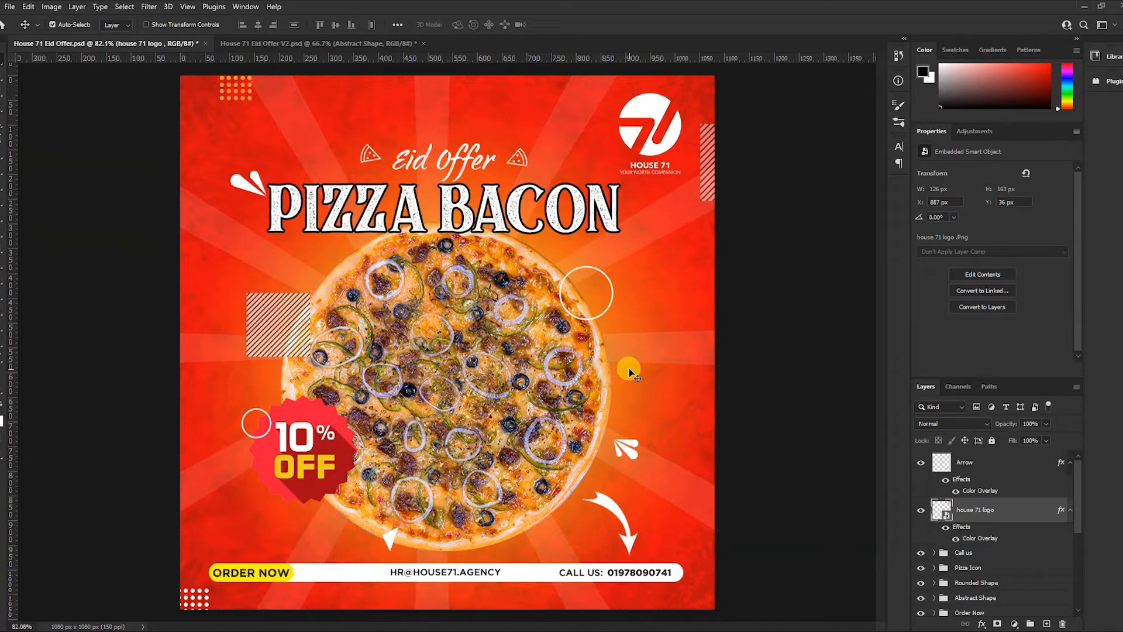
pyautogui.scroll(-5, 1027, 578)
pyautogui.scroll(3, 1002, 544)
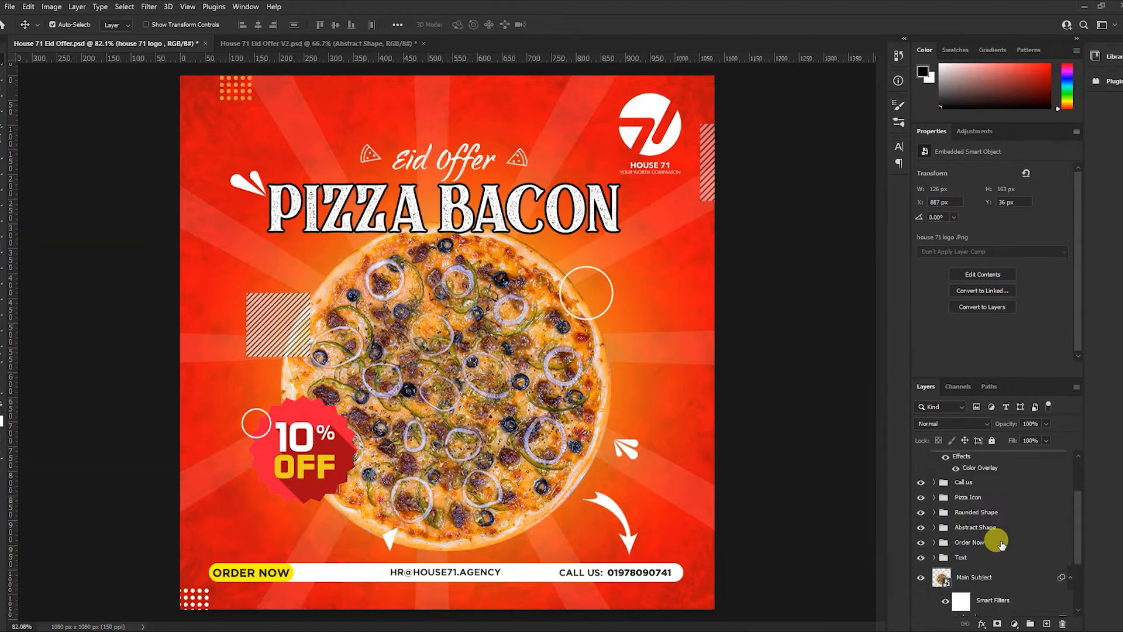
pyautogui.scroll(1, 1002, 543)
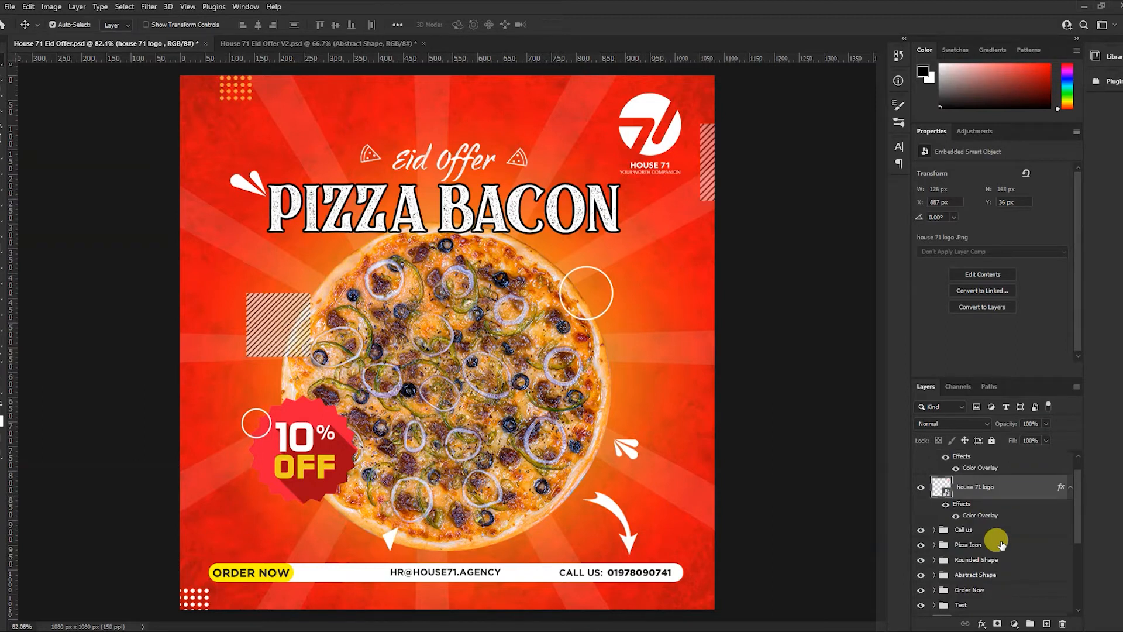
pyautogui.scroll(-2, 1001, 544)
pyautogui.scroll(2, 1002, 544)
pyautogui.scroll(-3, 942, 537)
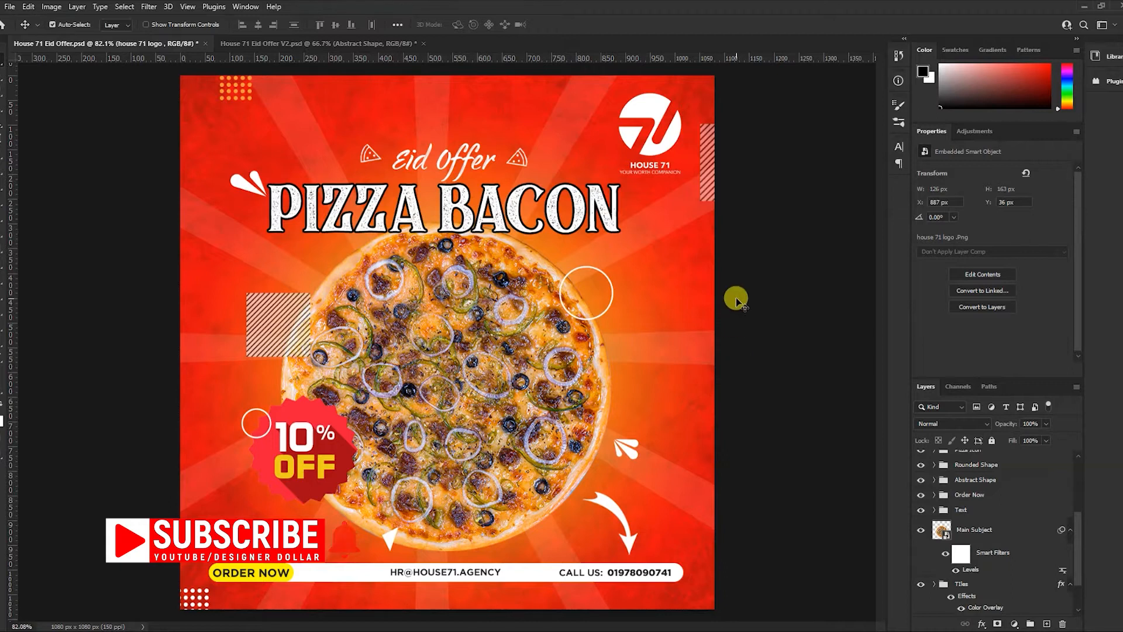
# Step: Check the font settings of the PIZZA BACON headline and select the Text group that contains it
pyautogui.click(448, 220)
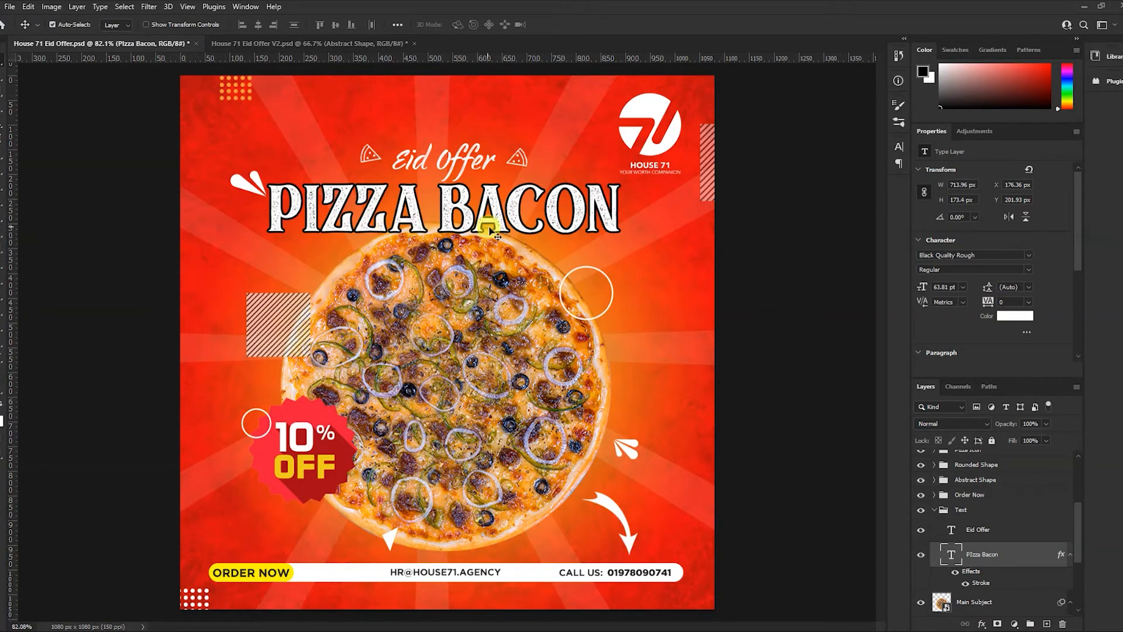
pyautogui.click(948, 254)
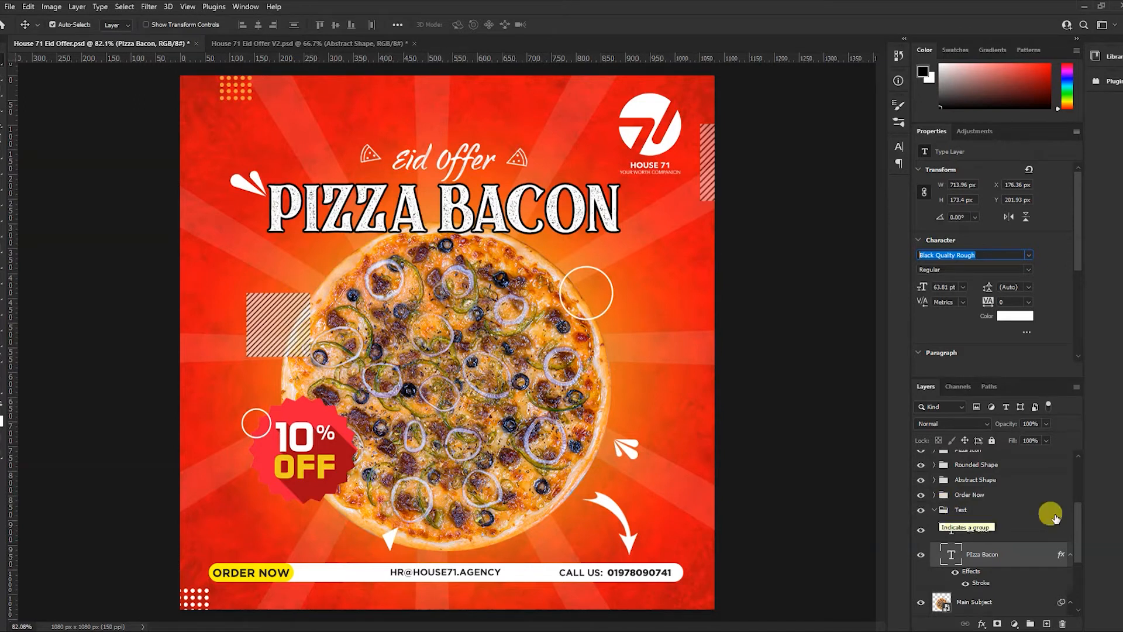
pyautogui.click(962, 511)
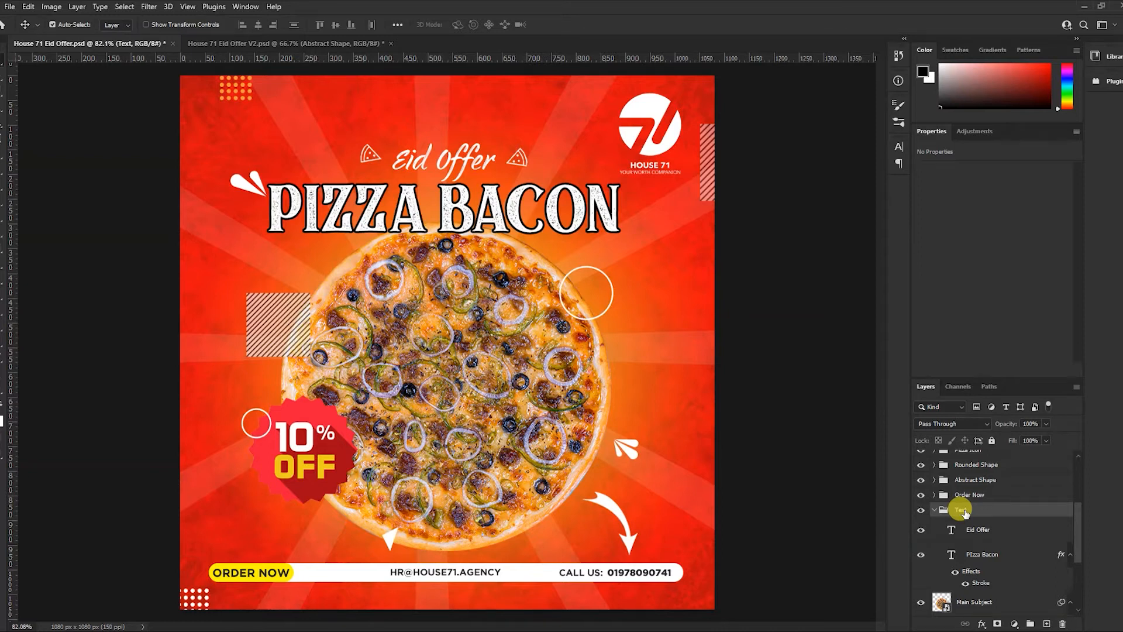
# Step: Move the Pizza Bacon text layer above the Eid Offer layer inside the Text group
pyautogui.scroll(-3, 991, 534)
pyautogui.scroll(3, 991, 534)
pyautogui.click(986, 532)
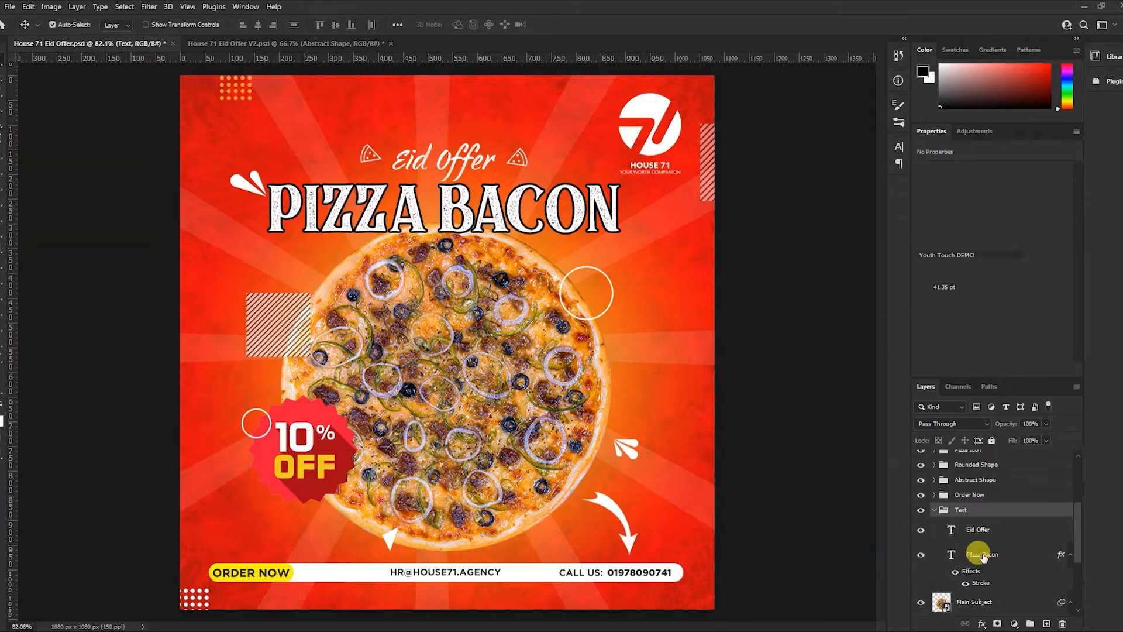
pyautogui.moveTo(978, 519); pyautogui.dragTo(977, 517)
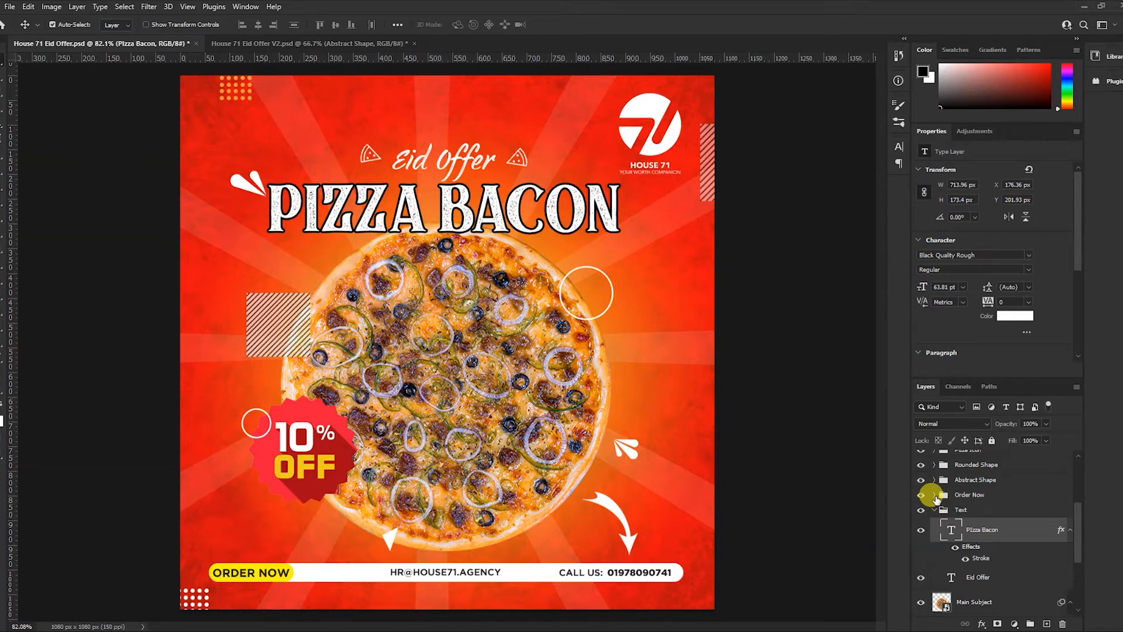
# Step: Expand the Order Now group, switch its visibility off and on to see what it contains, and collapse it
pyautogui.click(935, 494)
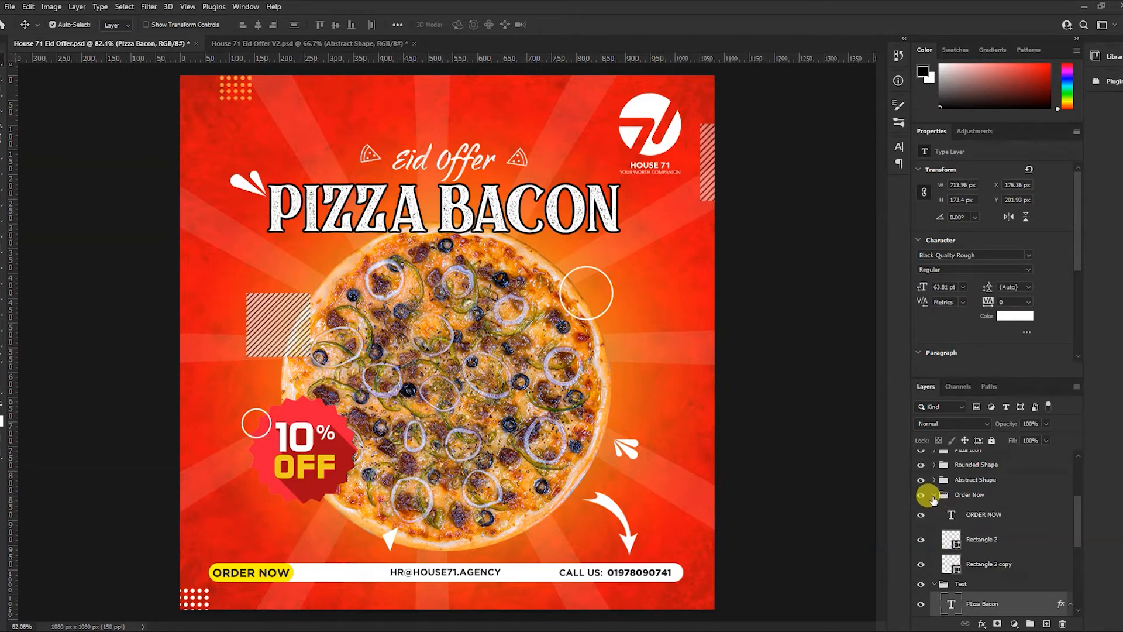
pyautogui.click(922, 495)
pyautogui.click(922, 496)
pyautogui.click(921, 496)
pyautogui.click(922, 496)
pyautogui.click(920, 498)
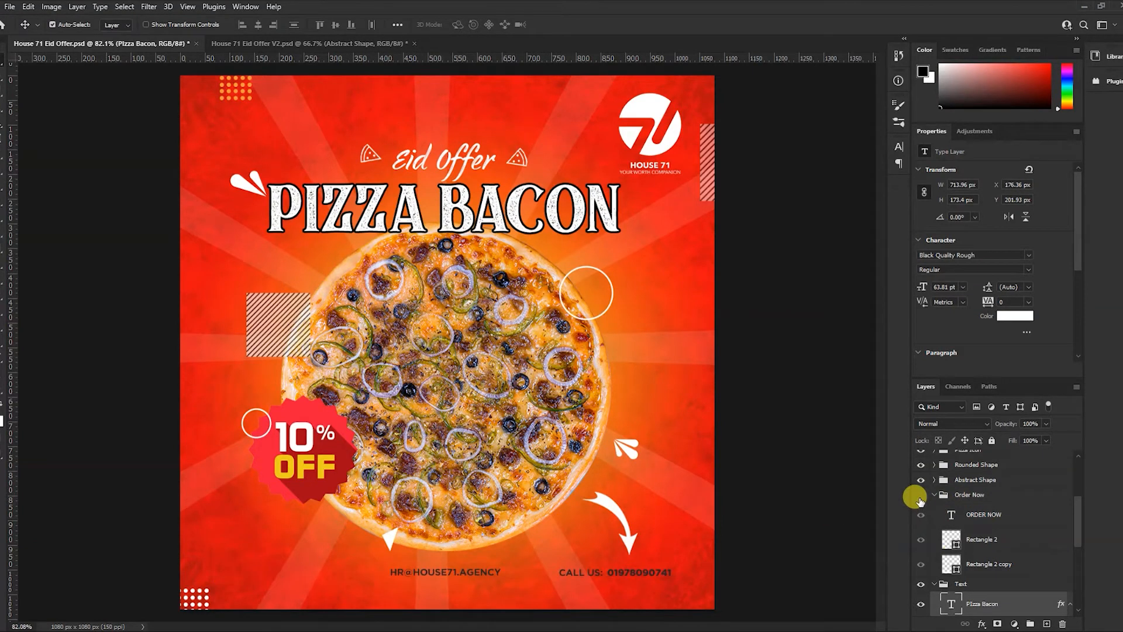
pyautogui.click(920, 497)
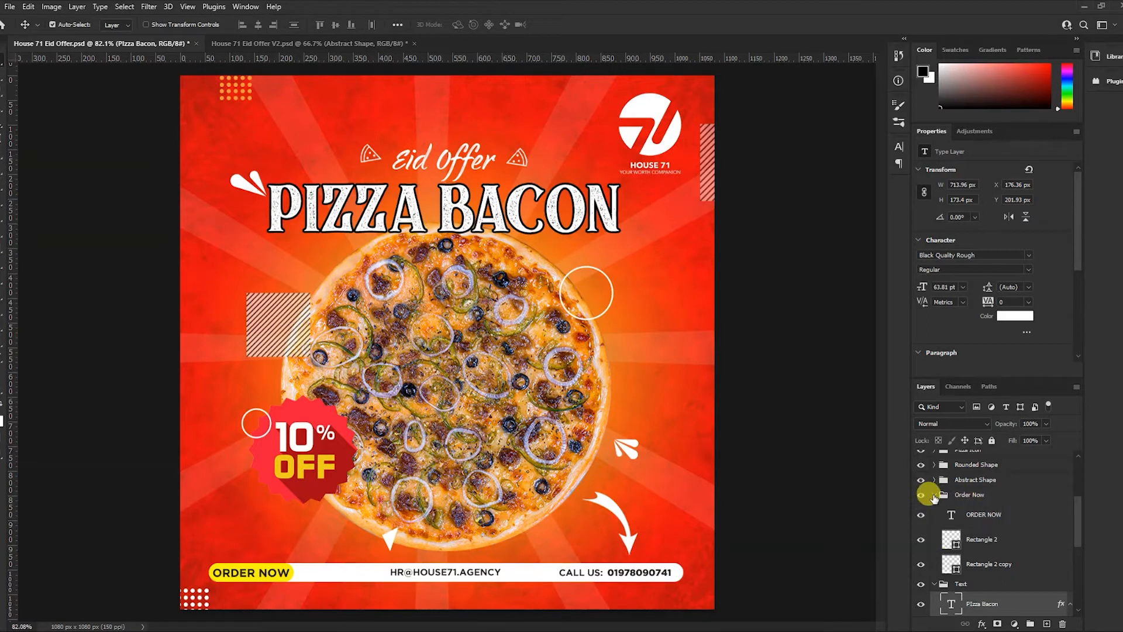
pyautogui.click(934, 495)
# Step: Hide and show the Arrow layer to check which element it controls on the poster
pyautogui.scroll(3, 937, 497)
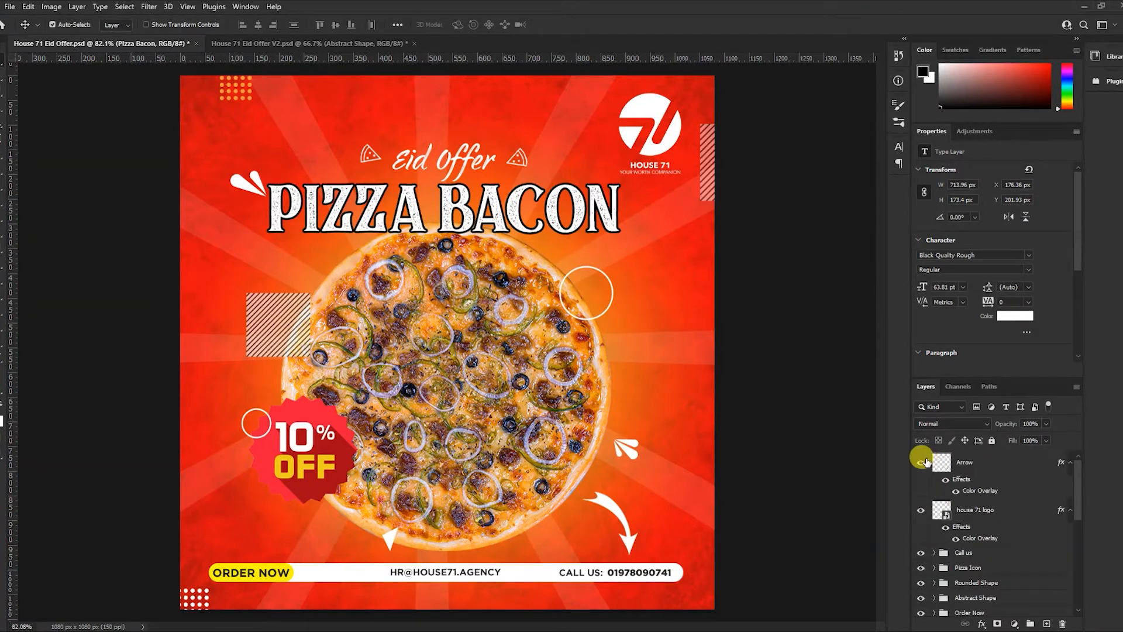
pyautogui.click(922, 462)
pyautogui.click(922, 462)
pyautogui.scroll(-5, 941, 495)
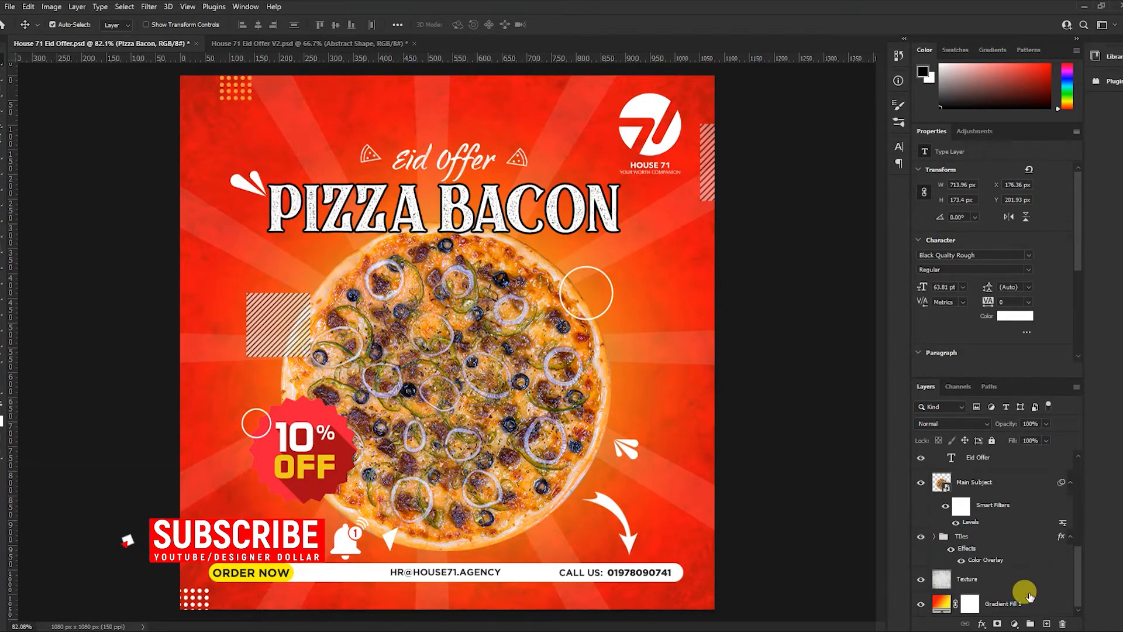
pyautogui.click(1004, 608)
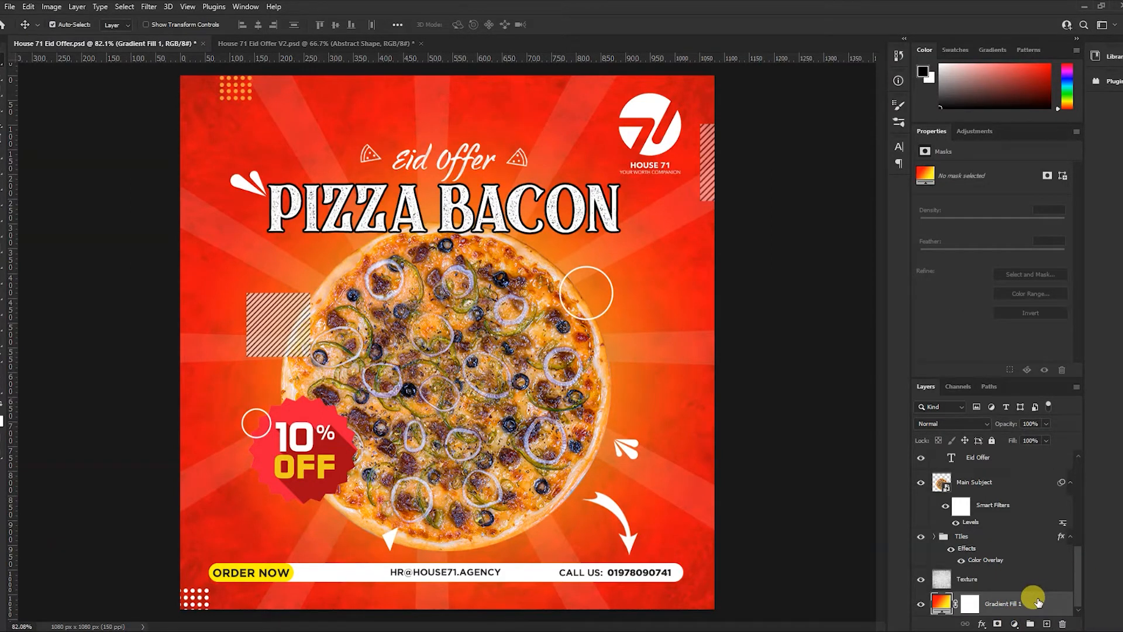
pyautogui.click(1014, 625)
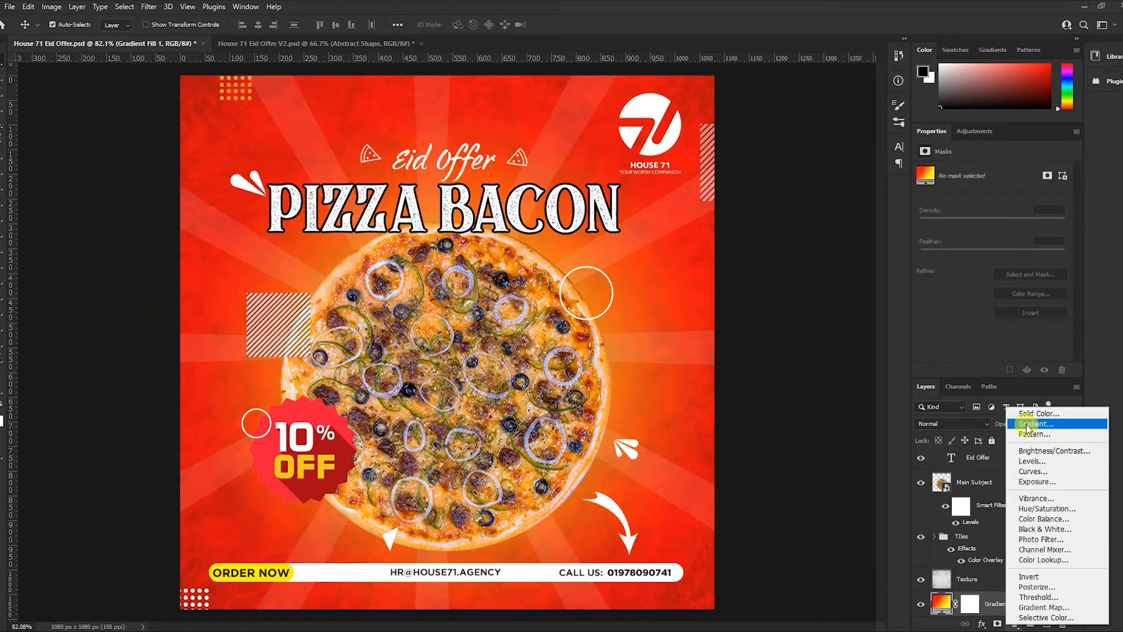
pyautogui.click(1028, 424)
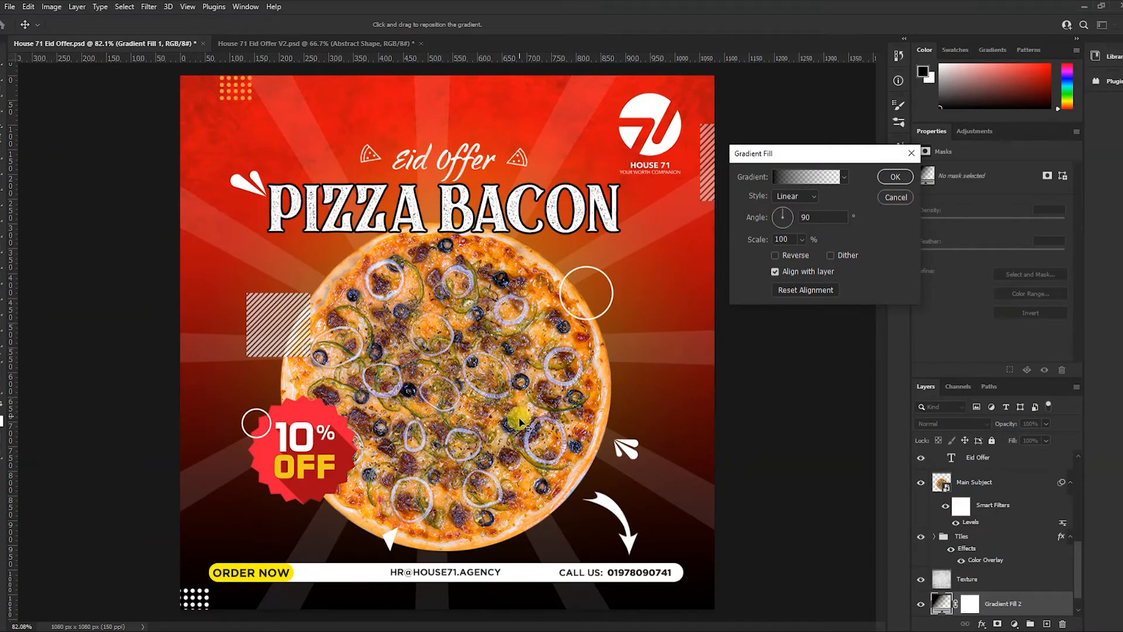
pyautogui.click(893, 195)
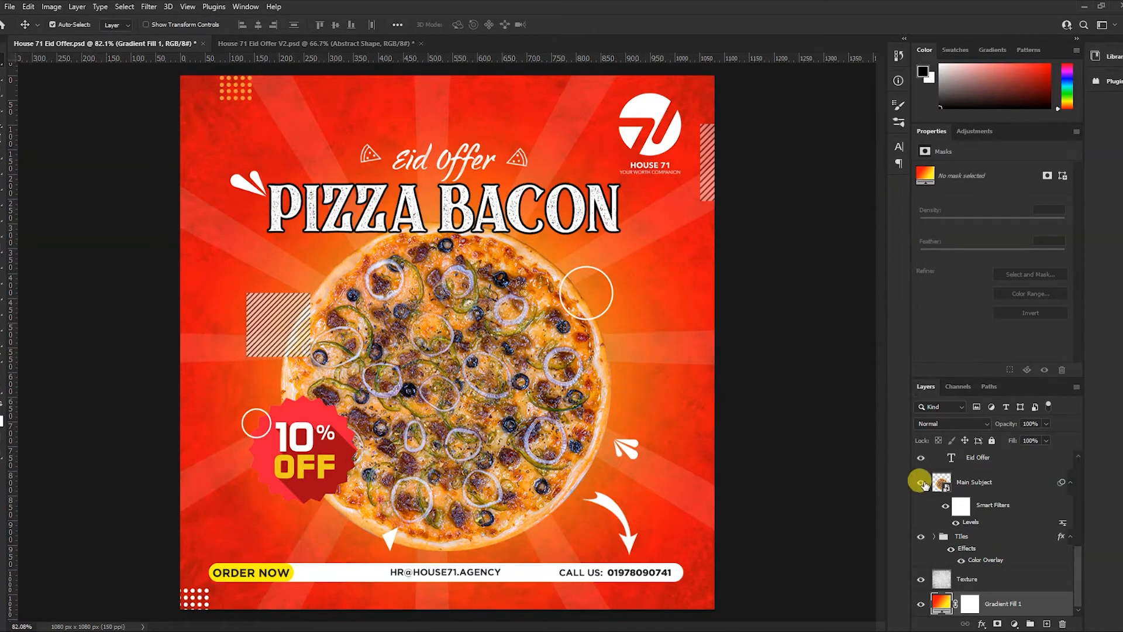
# Step: Try several colors sampled from the poster for the red start stop of the Gradient Fill 1 background gradient
pyautogui.doubleClick(940, 606)
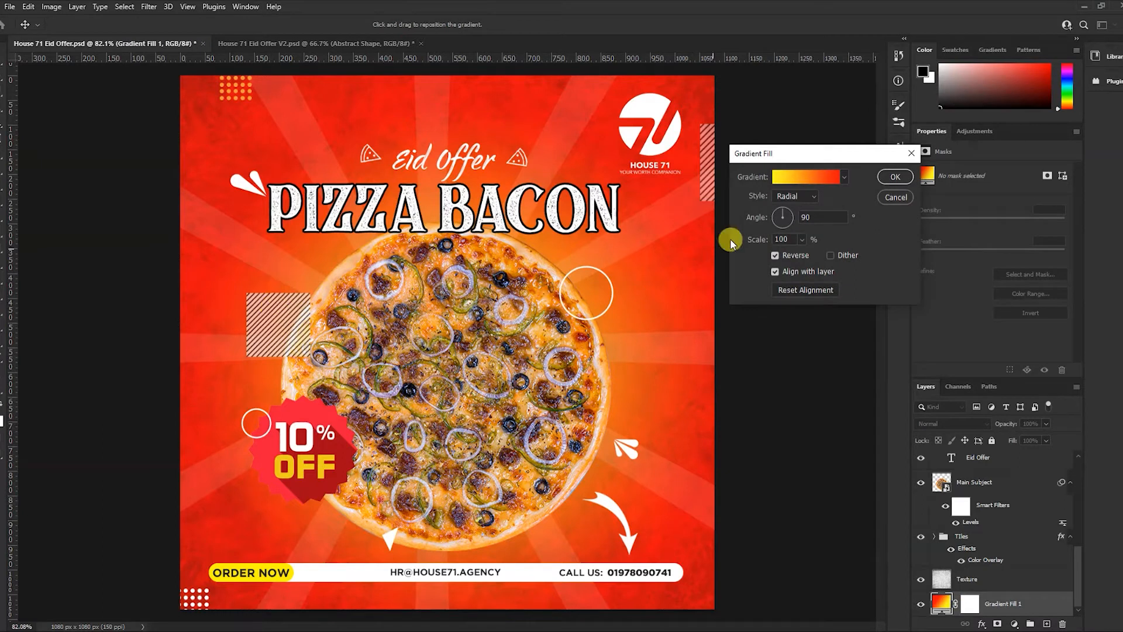
pyautogui.click(805, 178)
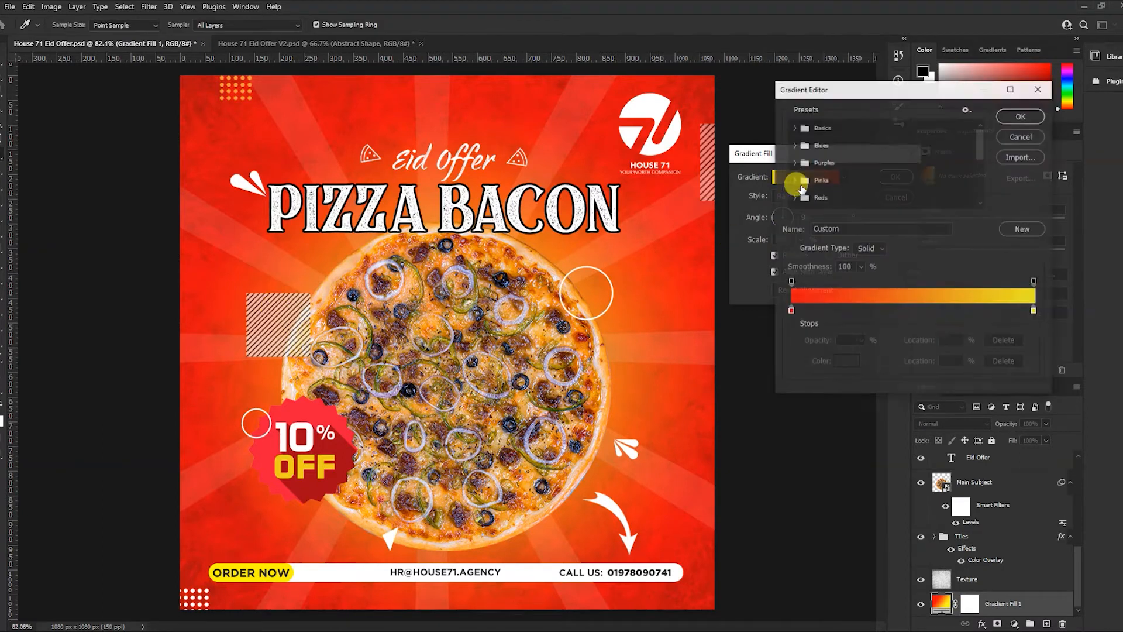
pyautogui.click(791, 311)
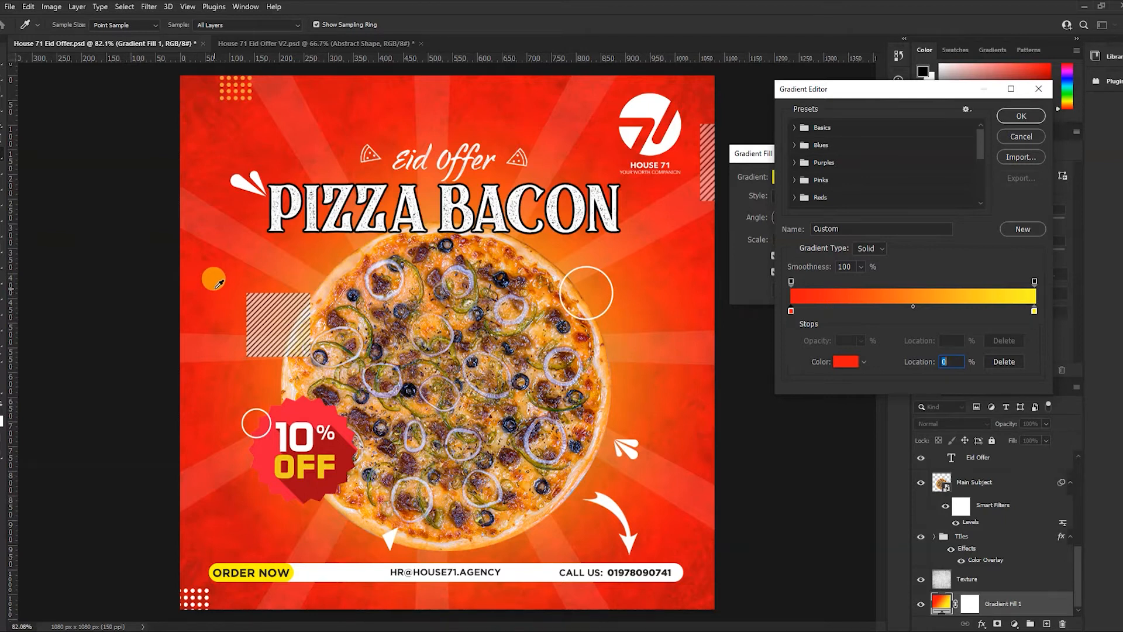
pyautogui.click(544, 241)
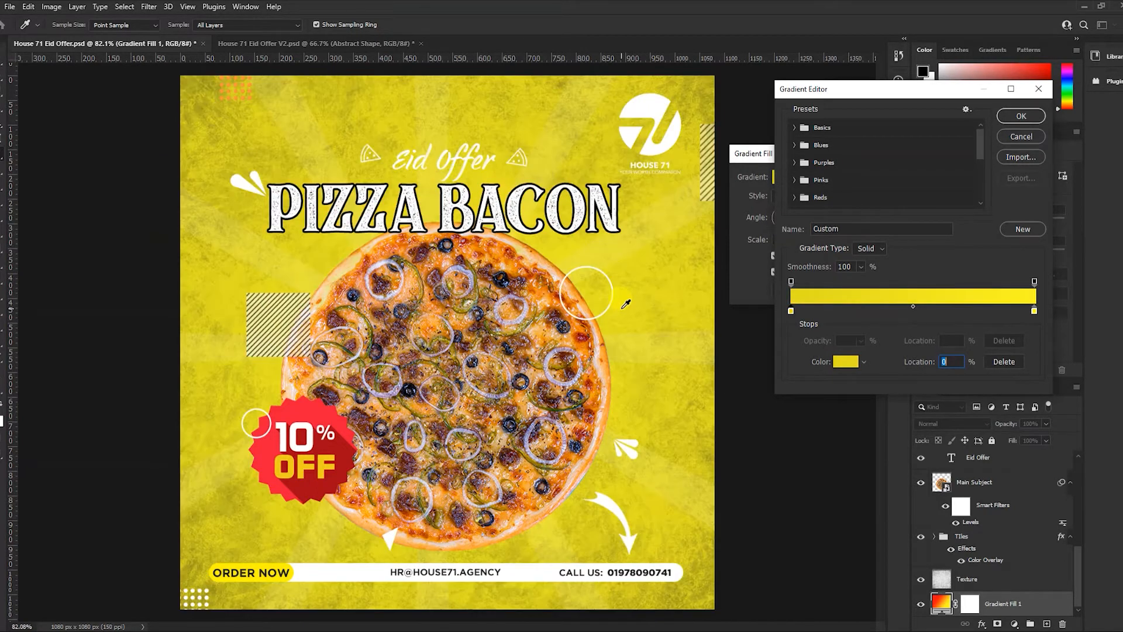
pyautogui.click(658, 108)
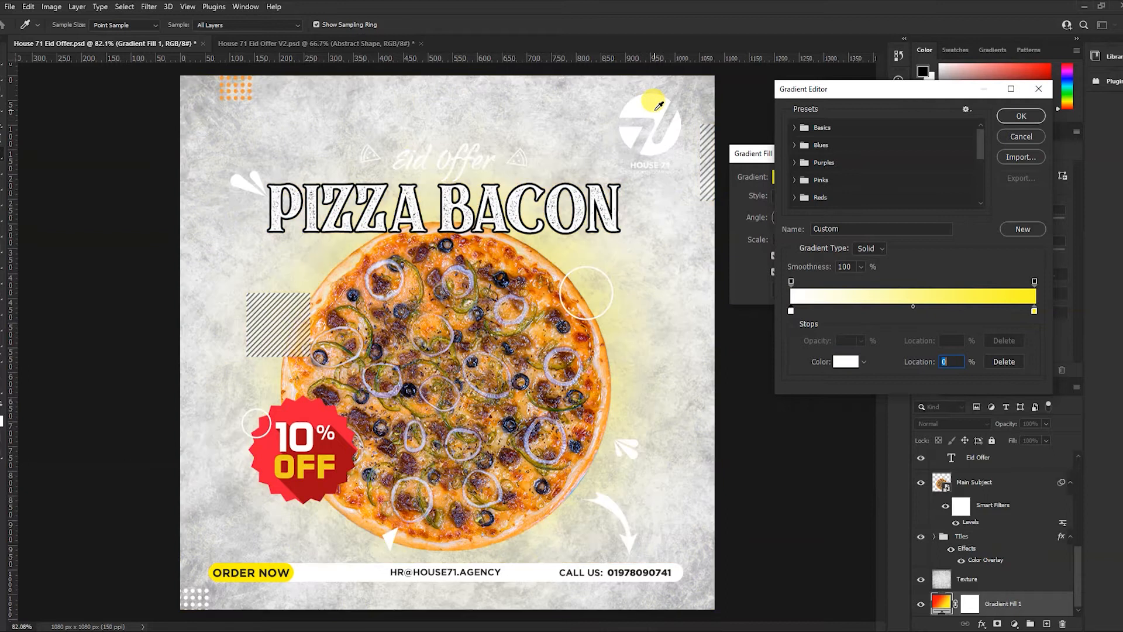
pyautogui.click(443, 111)
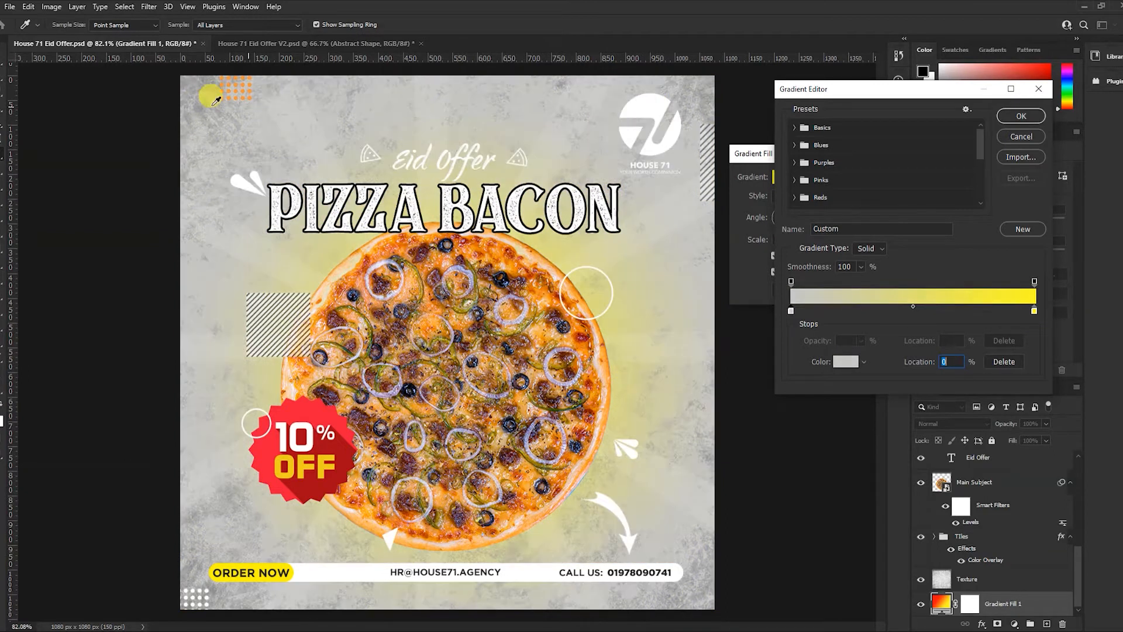
pyautogui.click(188, 79)
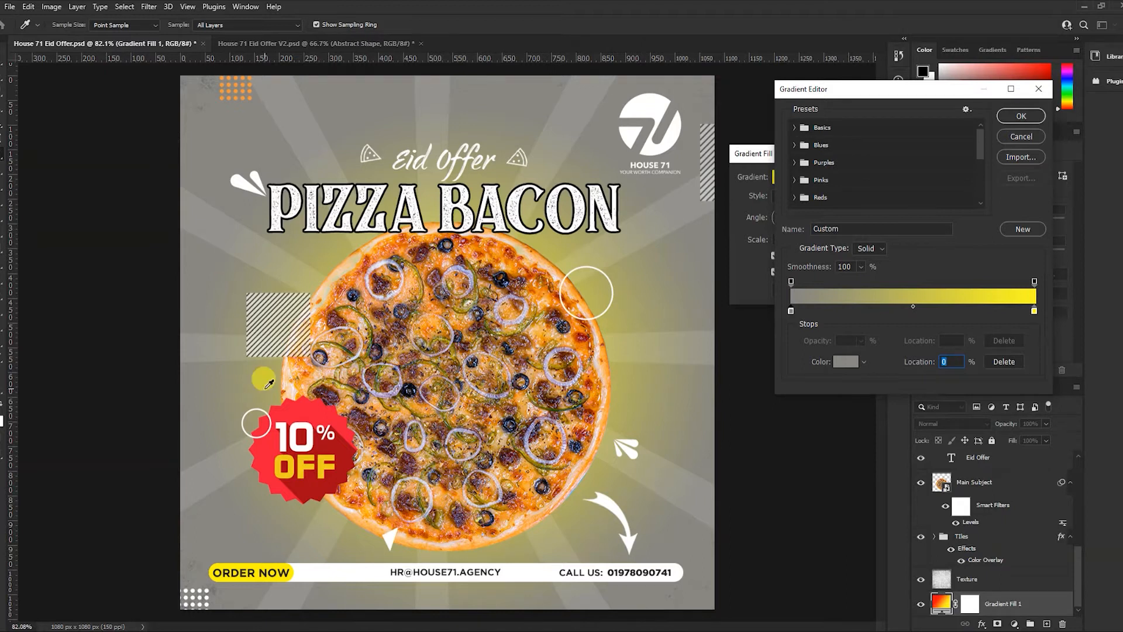
pyautogui.click(654, 337)
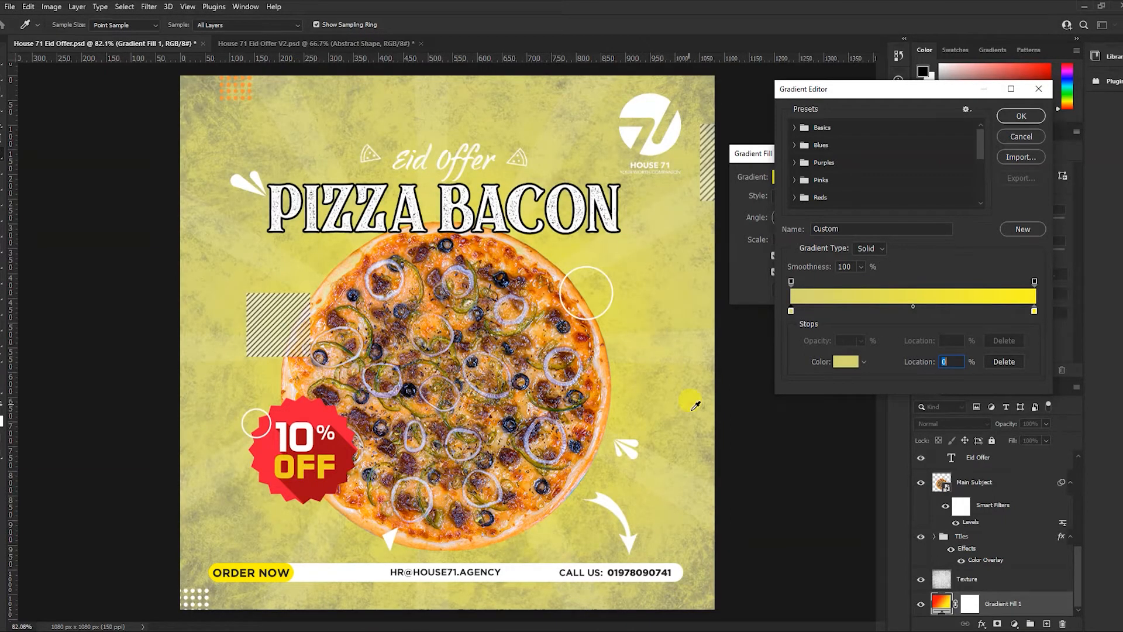
pyautogui.click(636, 474)
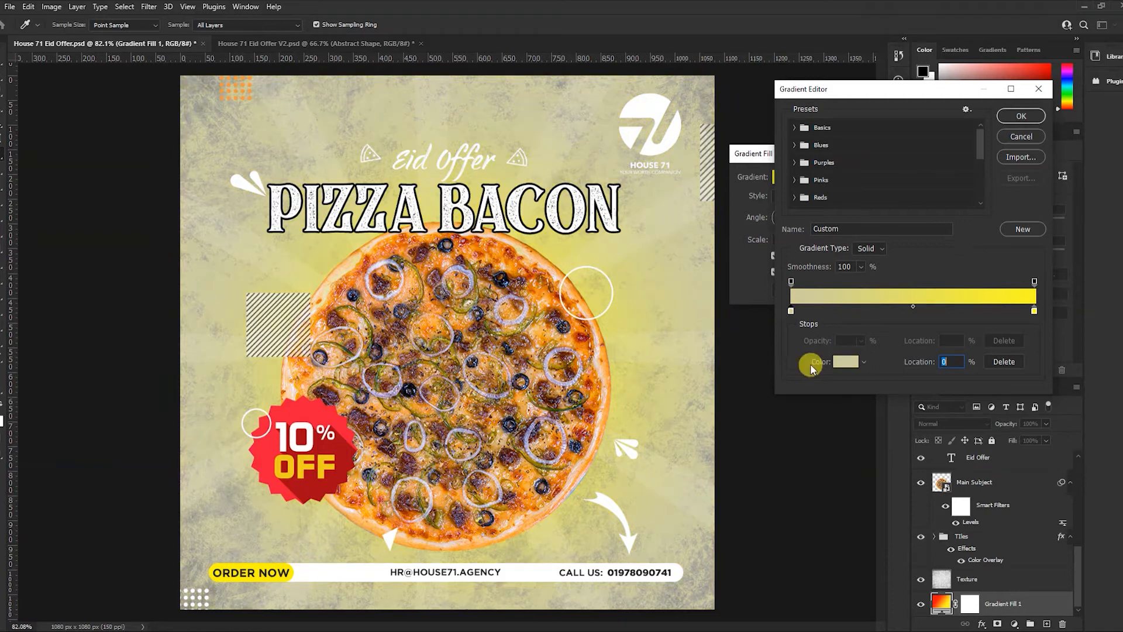
pyautogui.click(1021, 136)
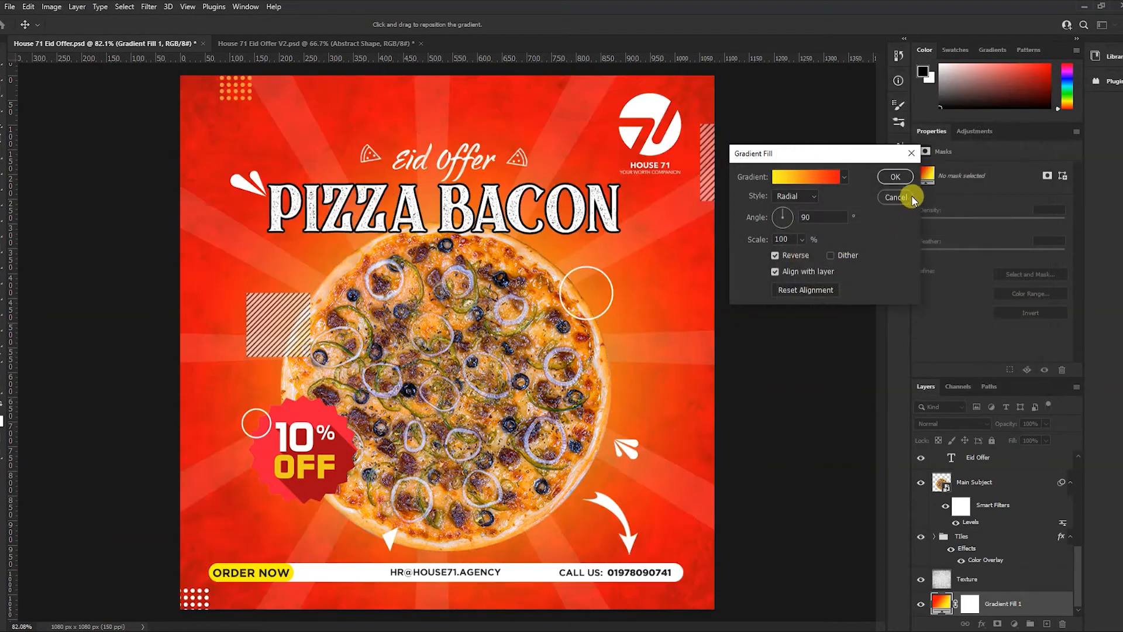
# Step: Try white, crimson and orange ff9000 for the yellow end stop of the Gradient Fill 1 background, and discard the changes
pyautogui.click(831, 183)
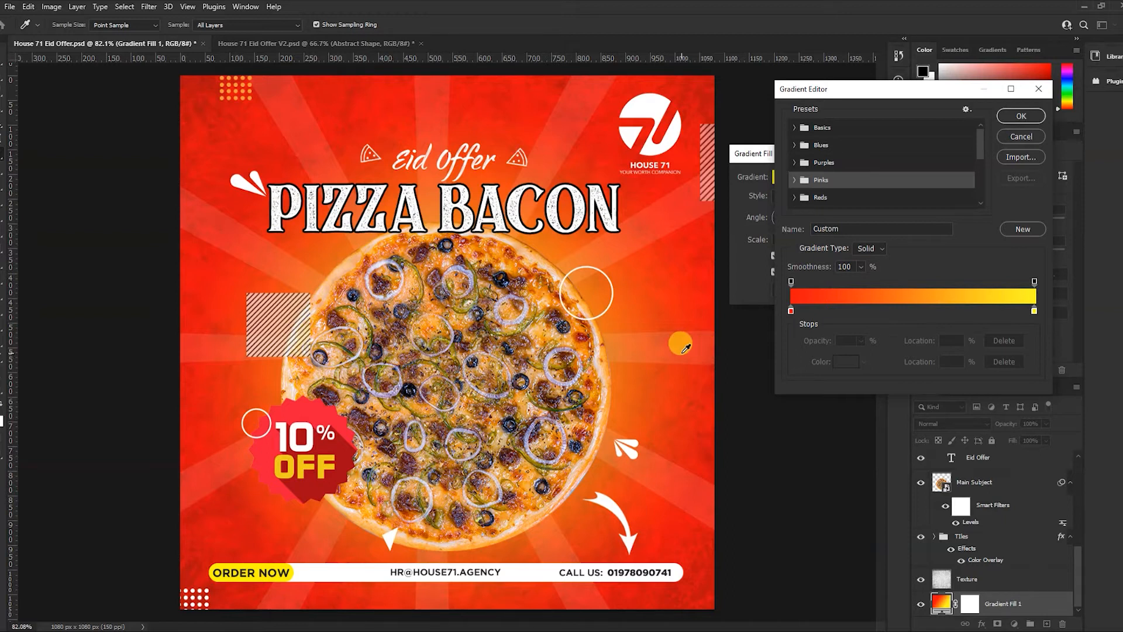
pyautogui.click(1033, 312)
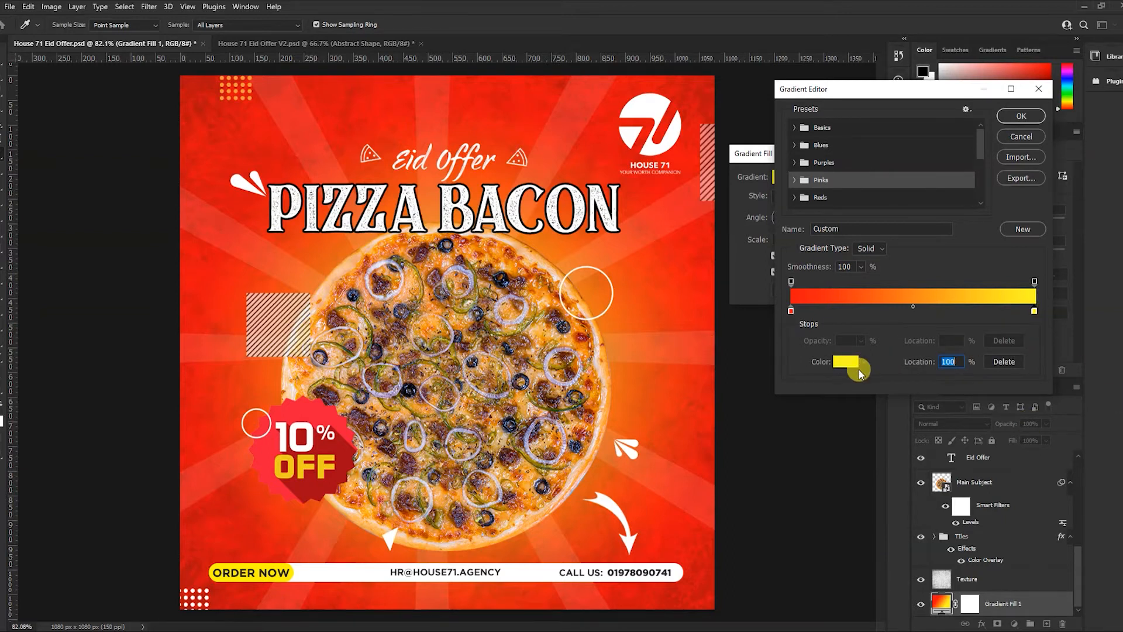
pyautogui.click(842, 362)
pyautogui.moveTo(953, 344); pyautogui.dragTo(820, 301)
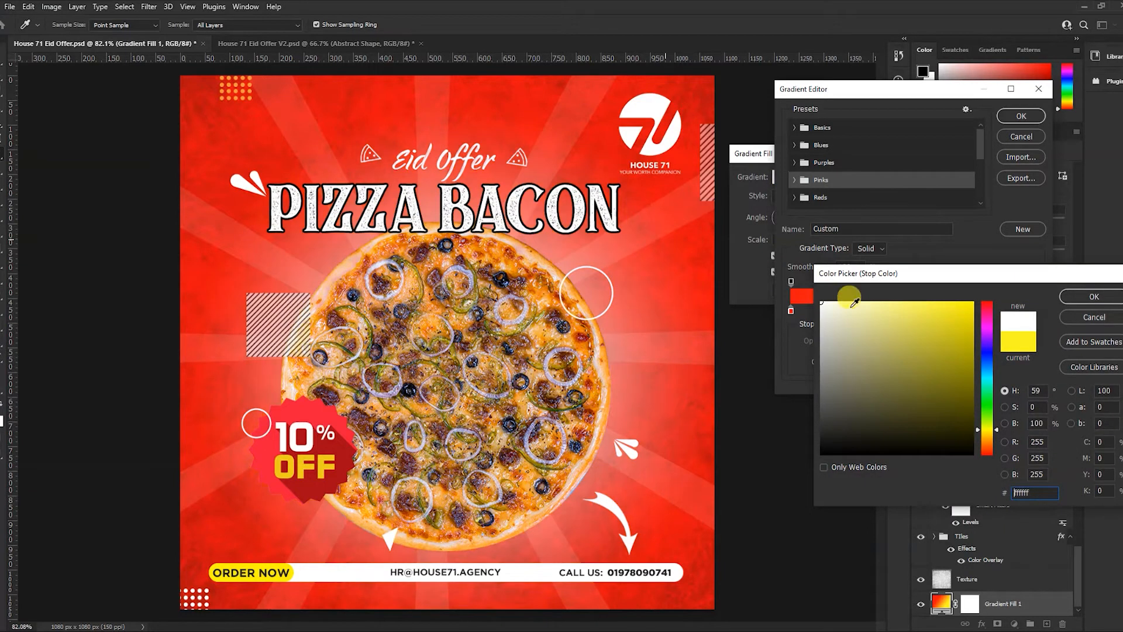
pyautogui.click(986, 308)
pyautogui.moveTo(946, 307); pyautogui.dragTo(977, 280)
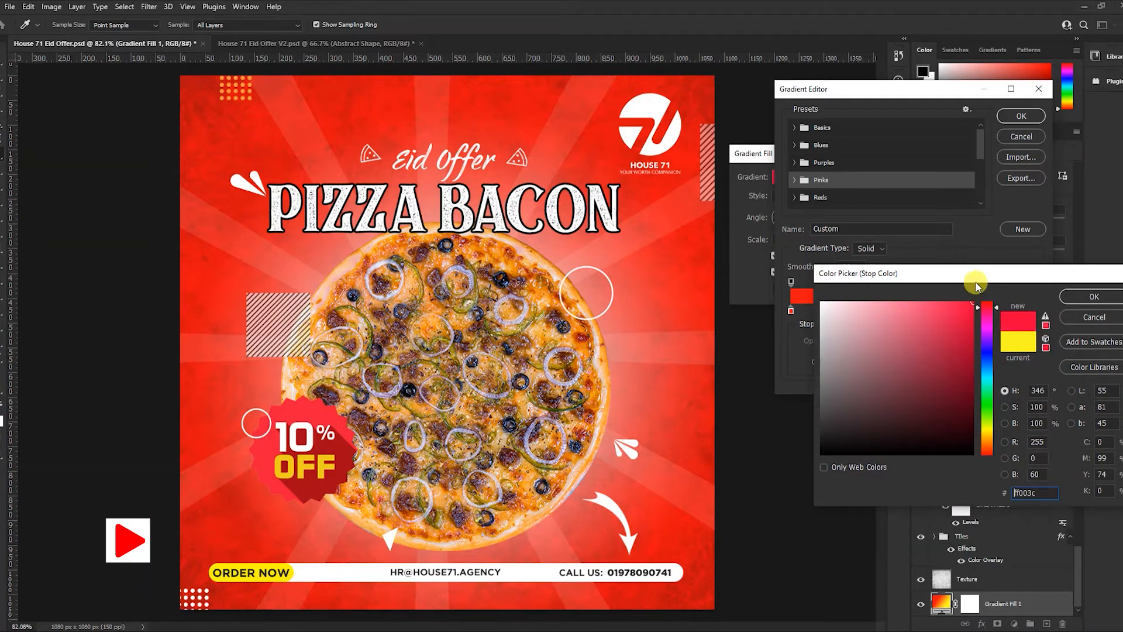
pyautogui.click(988, 332)
pyautogui.moveTo(993, 370); pyautogui.dragTo(995, 316)
pyautogui.click(993, 440)
pyautogui.moveTo(993, 443); pyautogui.dragTo(990, 446)
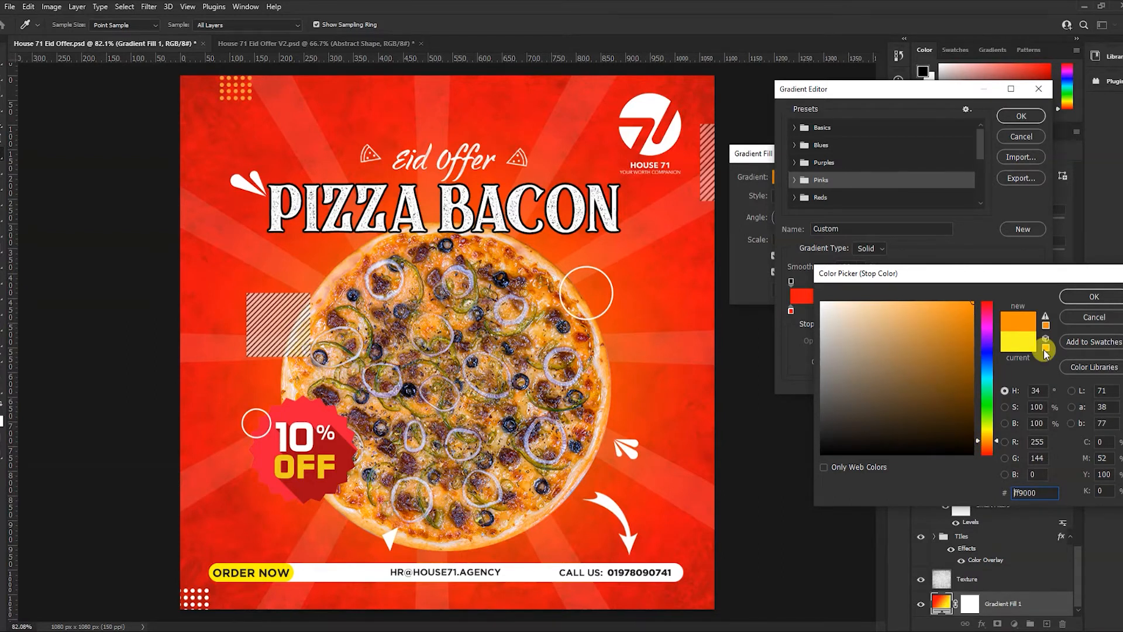
pyautogui.click(1094, 316)
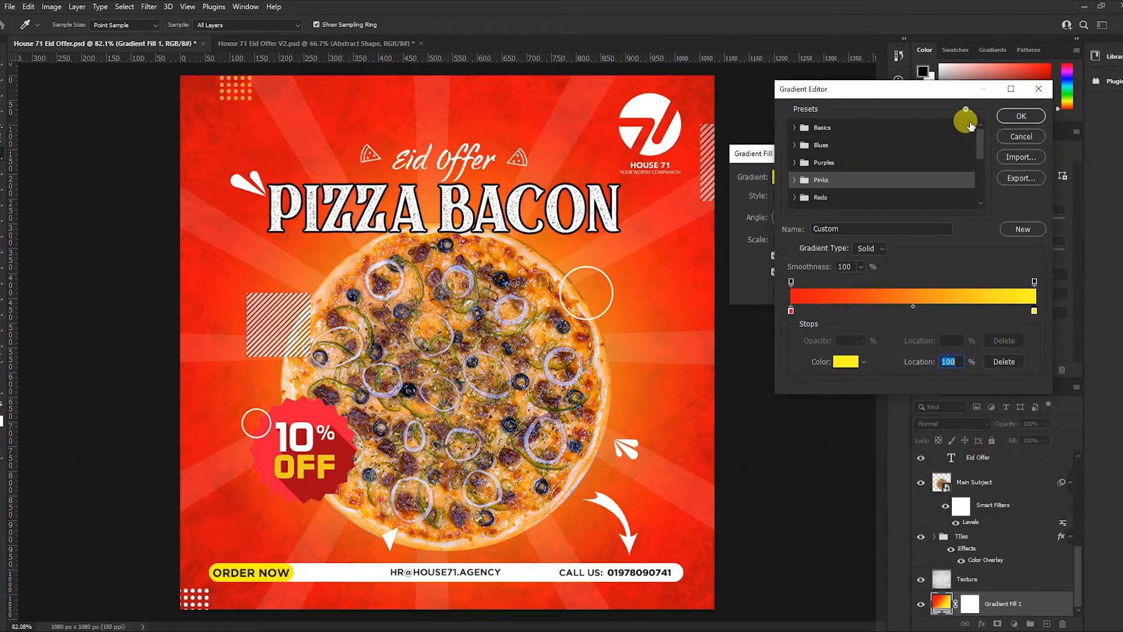
pyautogui.click(1015, 135)
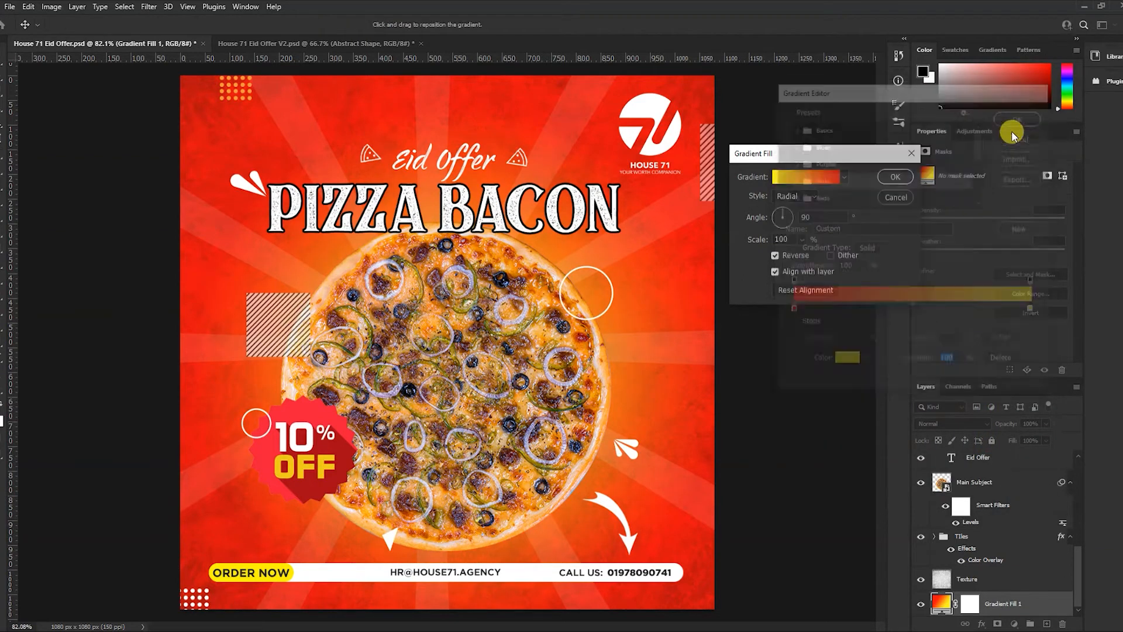
pyautogui.click(907, 198)
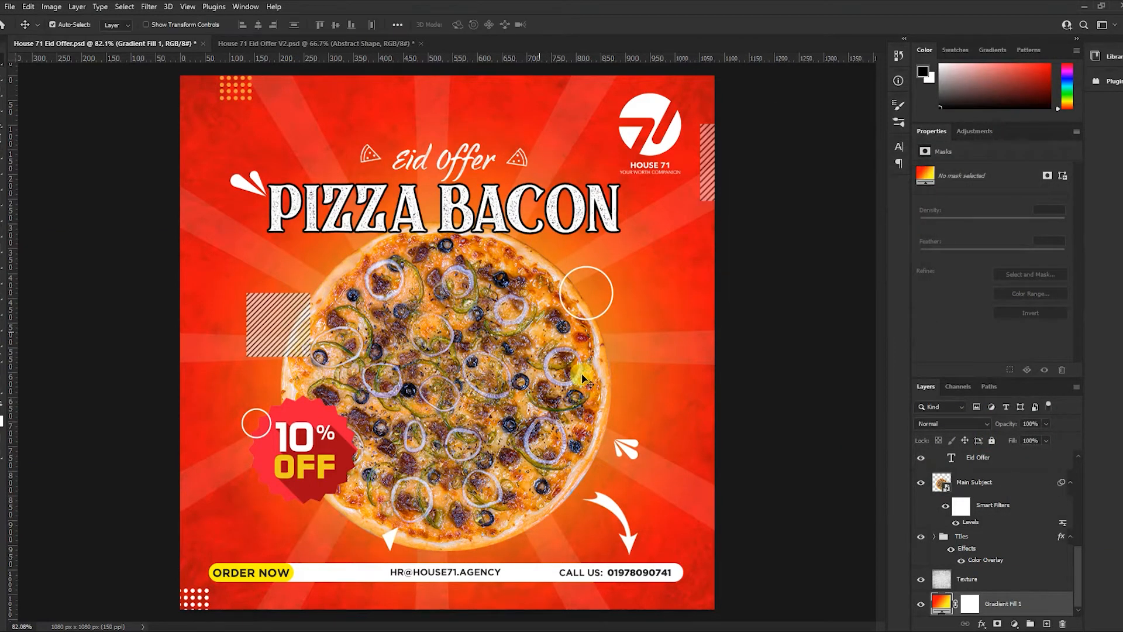
# Step: Hide and show the Texture layer repeatedly to compare the red background with and without its grunge effect
pyautogui.click(922, 581)
pyautogui.click(920, 580)
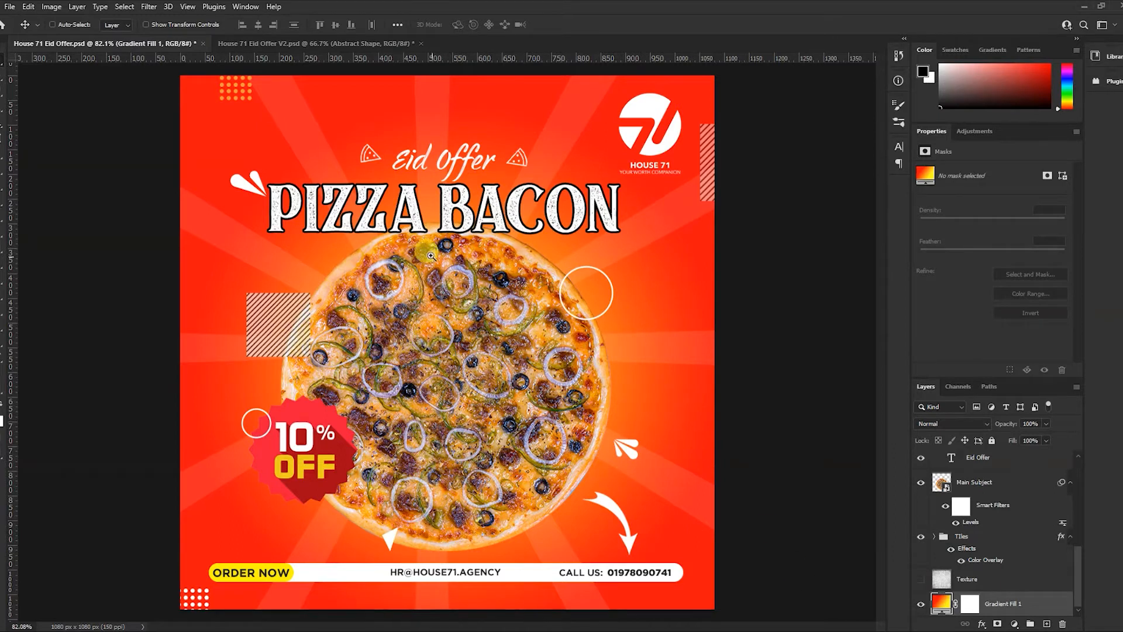
pyautogui.hotkey('ctrl', 'space')
pyautogui.moveTo(420, 254)
pyautogui.mouseDown()
pyautogui.moveTo(439, 255)
pyautogui.moveTo(411, 258)
pyautogui.moveTo(427, 259)
pyautogui.mouseUp()
pyautogui.press('ctrl')
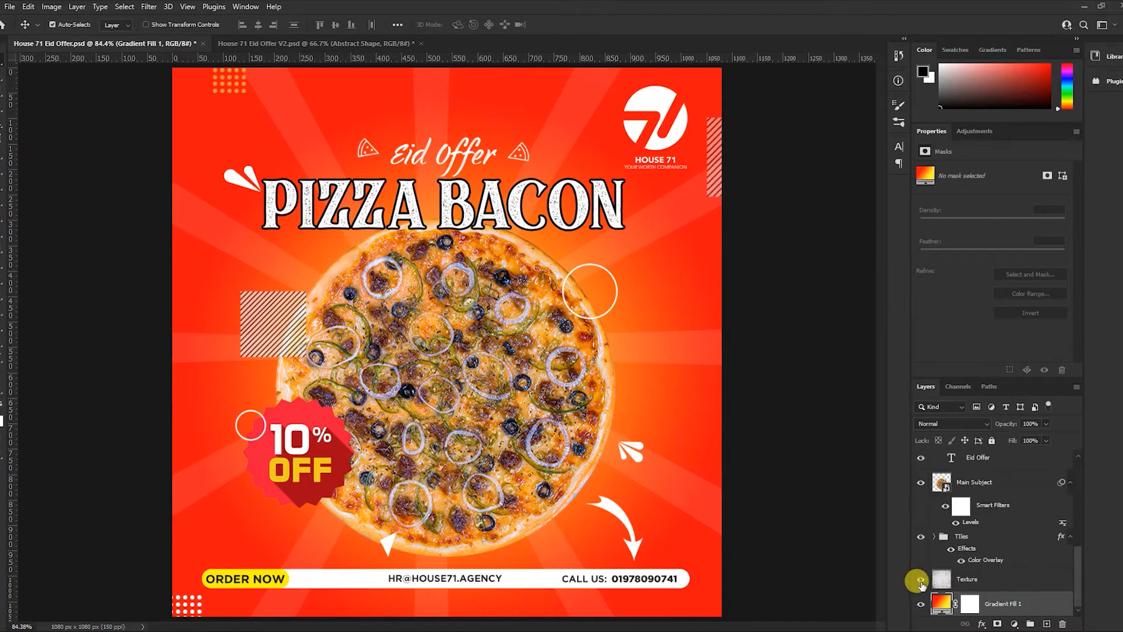
pyautogui.click(922, 580)
pyautogui.click(922, 582)
pyautogui.click(921, 580)
pyautogui.click(922, 581)
pyautogui.click(922, 581)
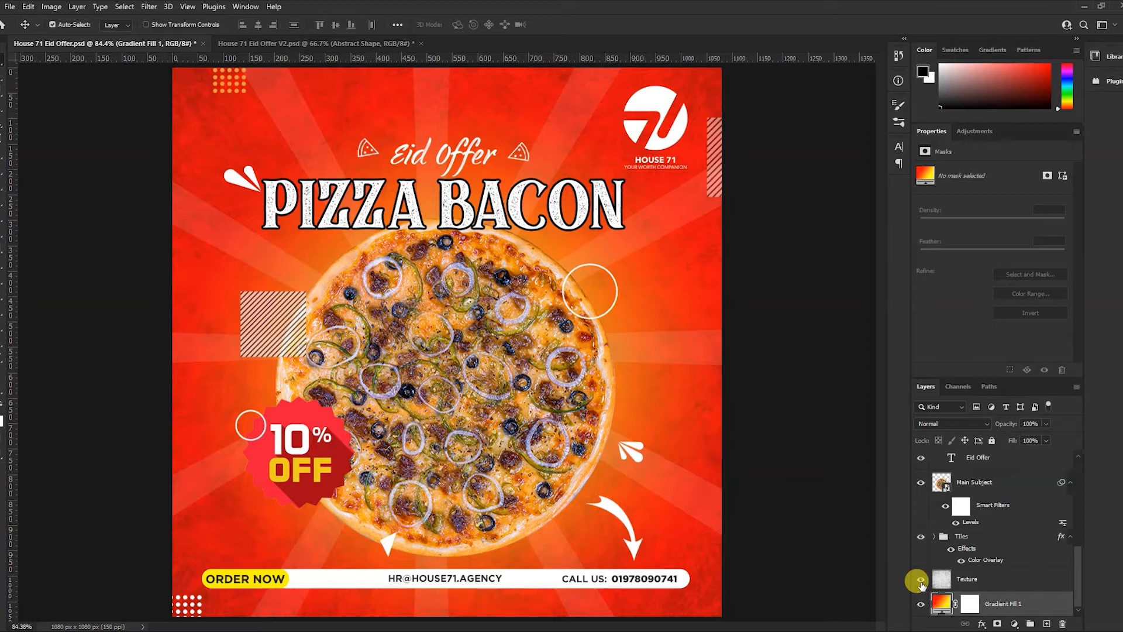
pyautogui.click(921, 581)
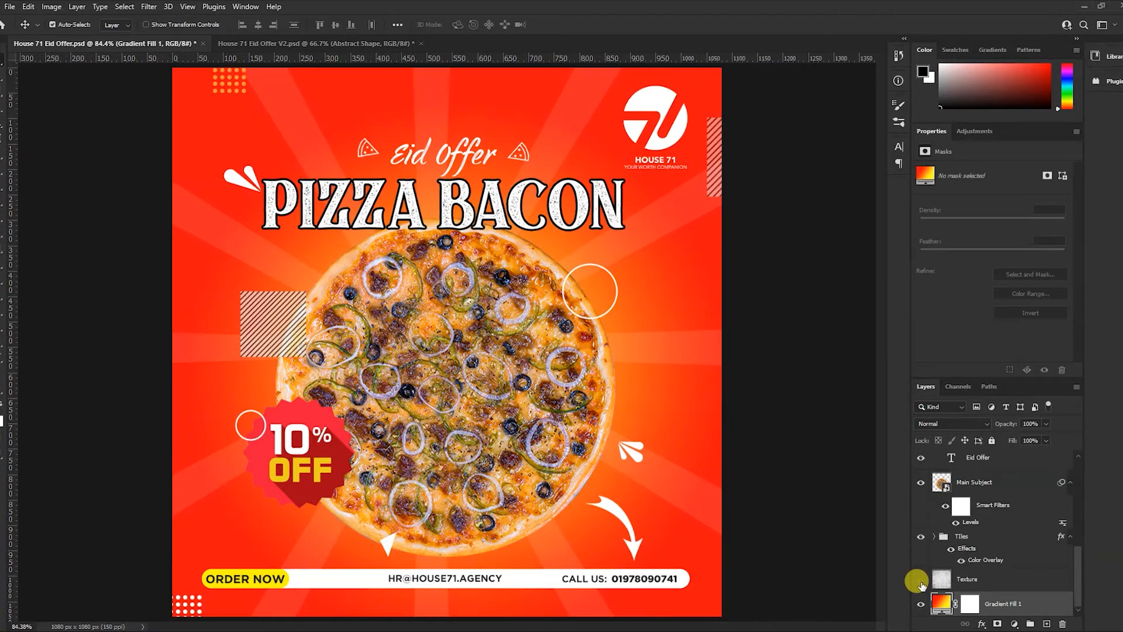
pyautogui.click(922, 580)
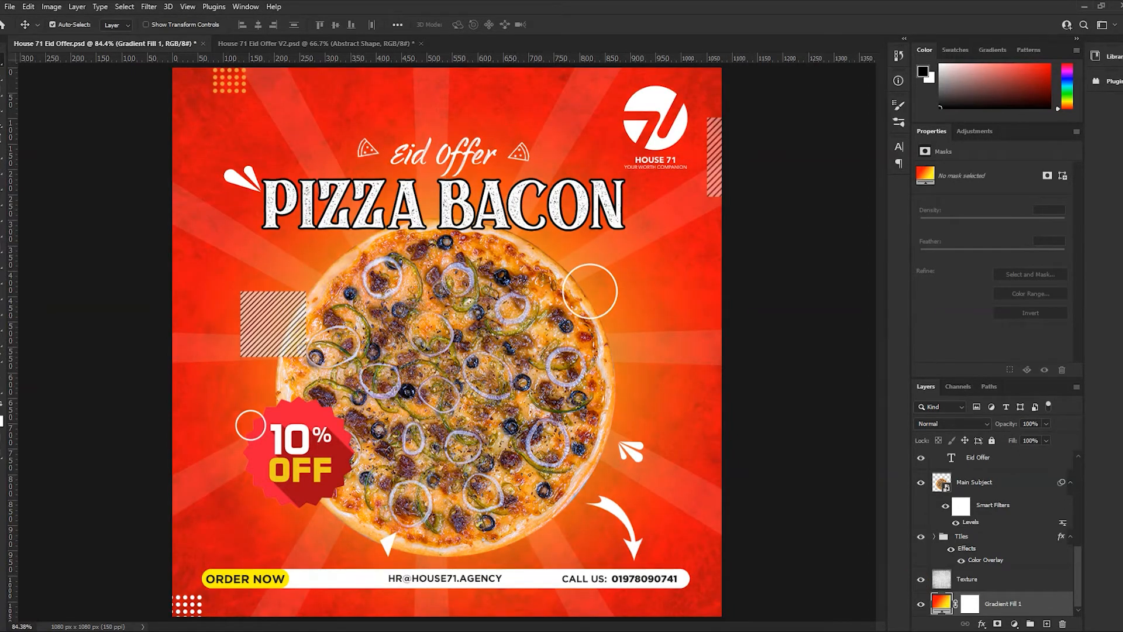
# Step: Switch to the Chrome browser and search Google Images for "texture" in a new tab
pyautogui.click(119, 41)
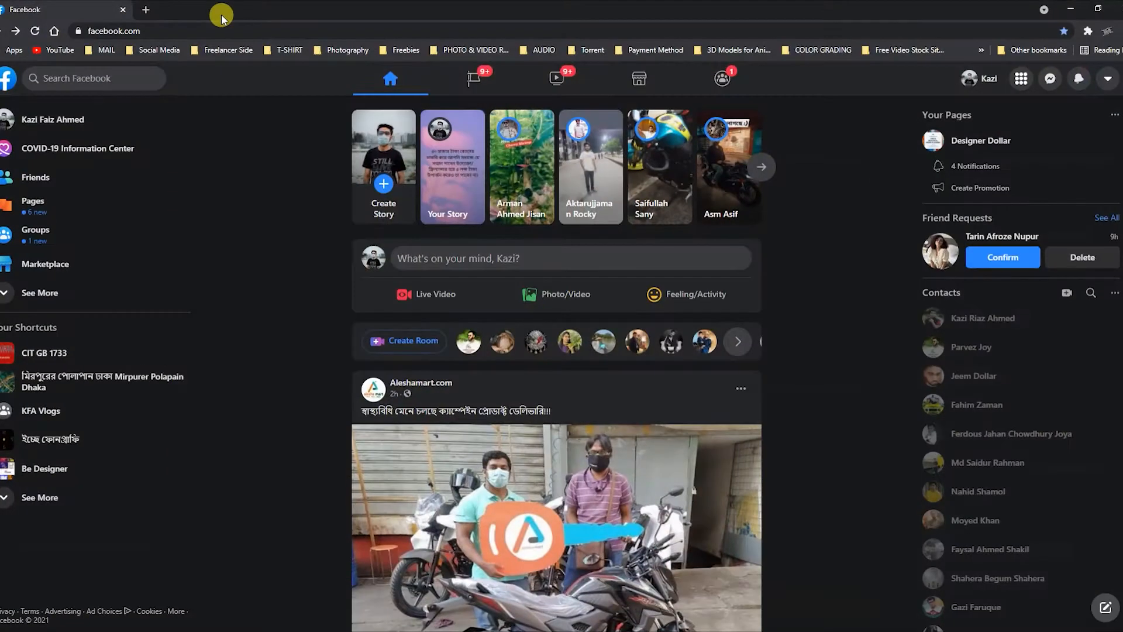
pyautogui.click(147, 9)
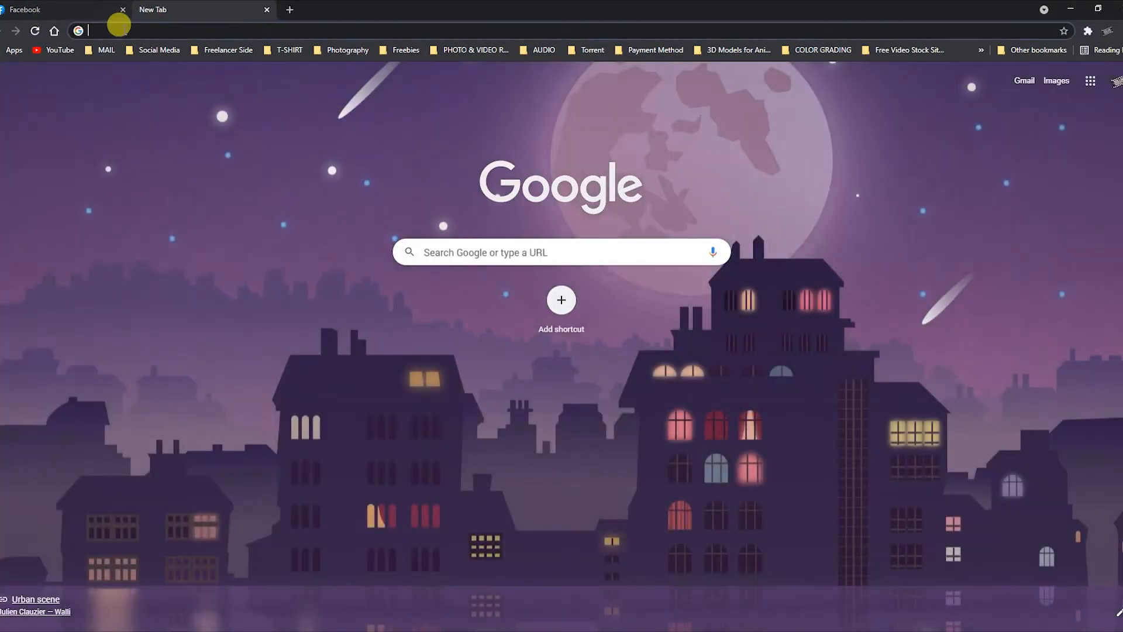
pyautogui.click(88, 29)
pyautogui.write('texture')
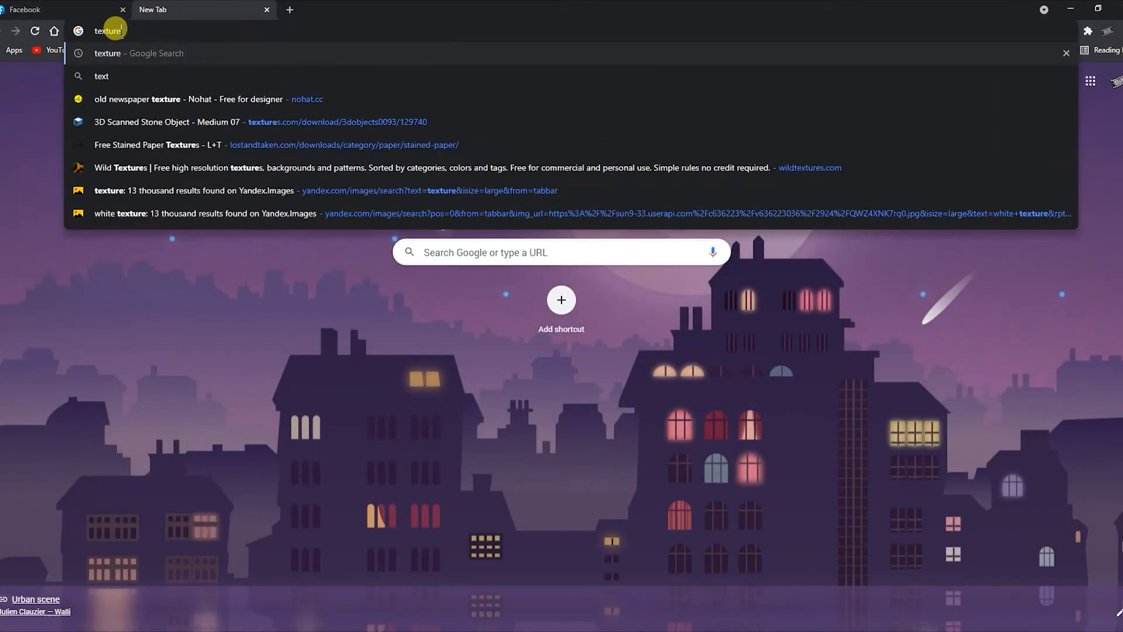
pyautogui.press('Return')
pyautogui.click(154, 128)
pyautogui.scroll(-3, 466, 288)
pyautogui.scroll(3, 467, 288)
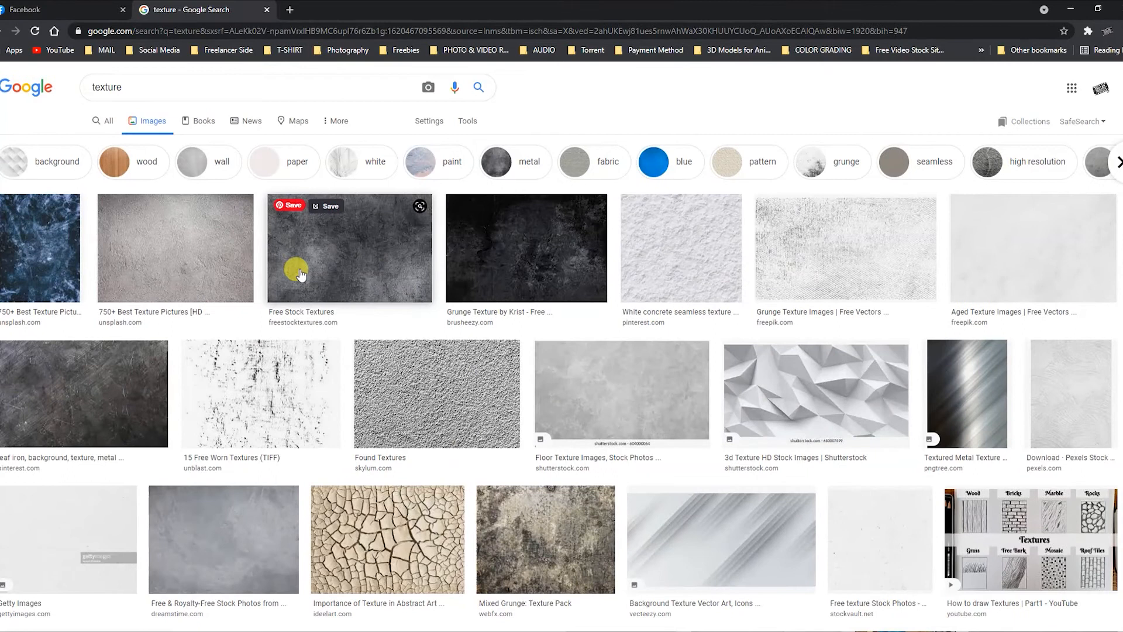
# Step: Copy the dark gray Free Stock Textures image and paste it into the House 71 Eid Offer poster in Photoshop
pyautogui.click(301, 273)
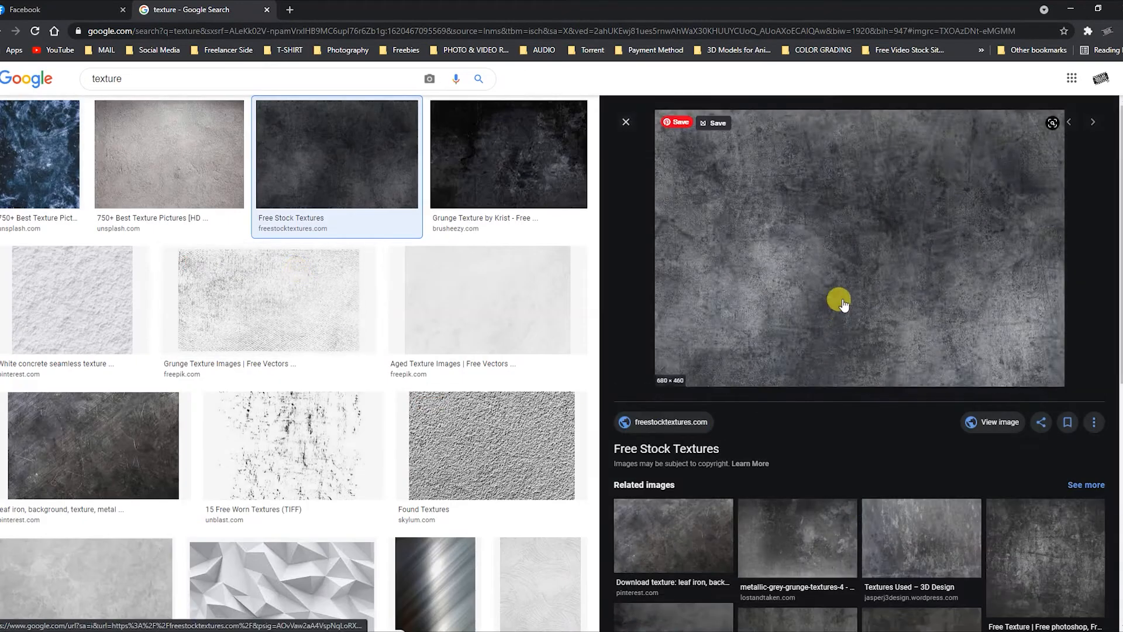
pyautogui.rightClick(826, 211)
pyautogui.click(862, 344)
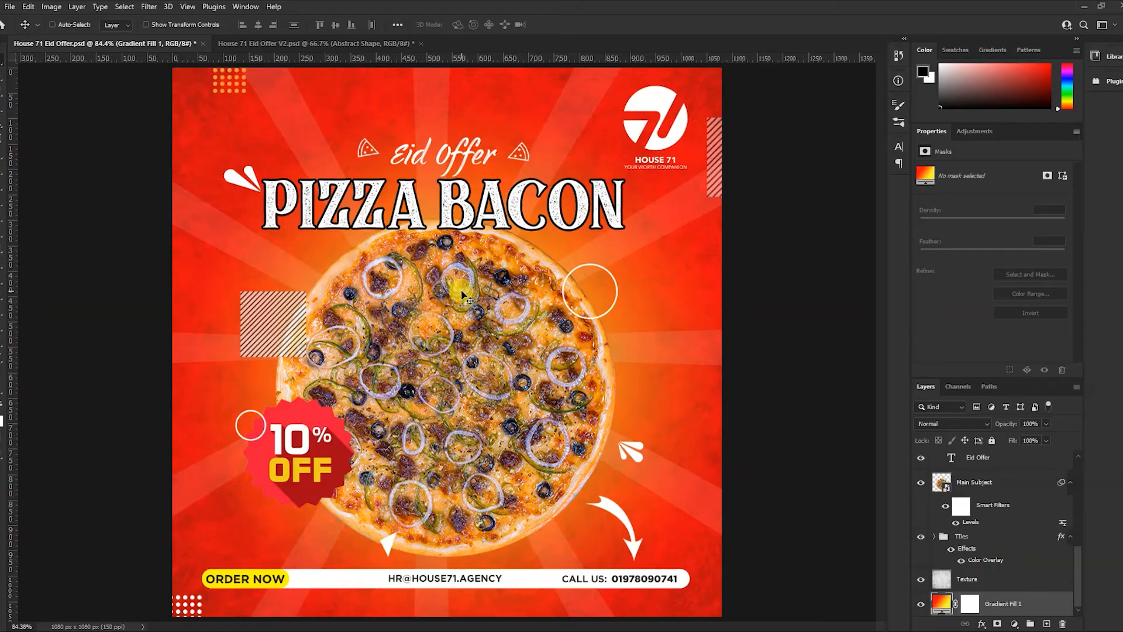
pyautogui.hotkey('ctrl', 'v')
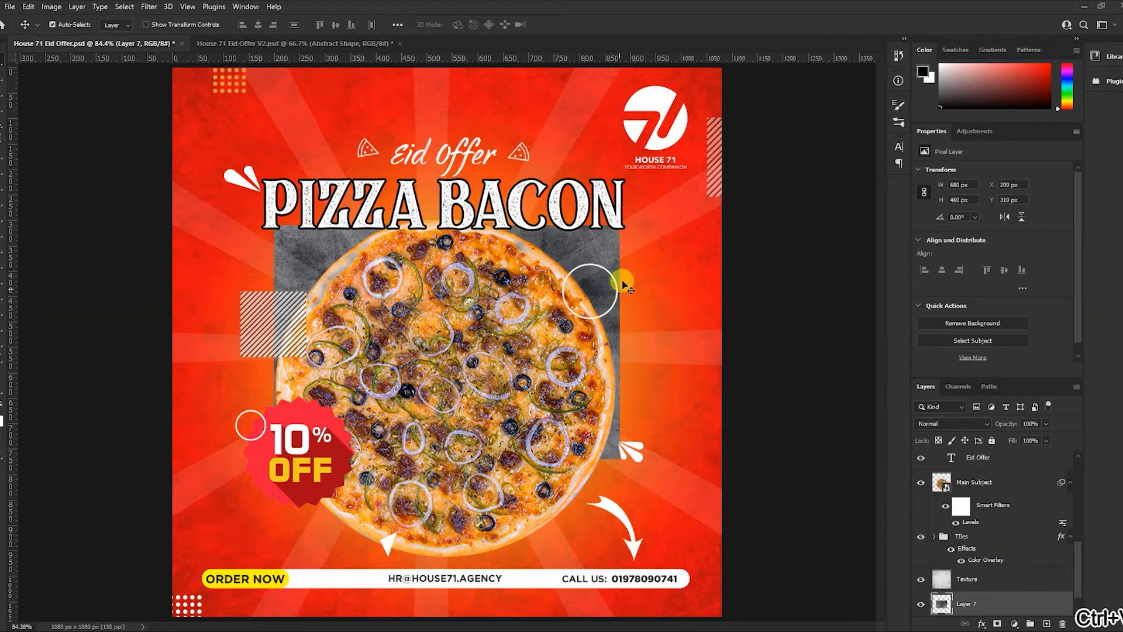
# Step: Scale the pasted texture to 1608 x 1088 px to cover the poster, stack it above the Texture layer, and hide the Texture layer
pyautogui.hotkey('ctrl', 't')
pyautogui.moveTo(619, 229); pyautogui.dragTo(827, 25)
pyautogui.press('Return')
pyautogui.scroll(-1, 959, 558)
pyautogui.moveTo(974, 576); pyautogui.dragTo(963, 550)
pyautogui.click(921, 579)
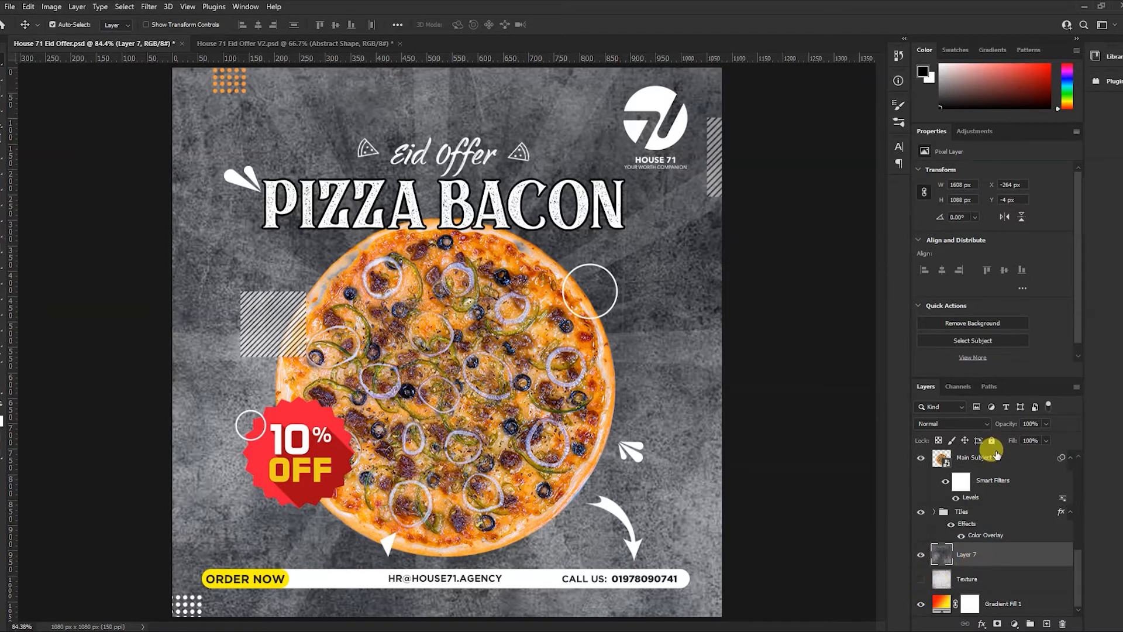
# Step: Try the pasted texture layer at 20% opacity and in Darken blend mode at 100% opacity
pyautogui.moveTo(993, 423); pyautogui.dragTo(936, 433)
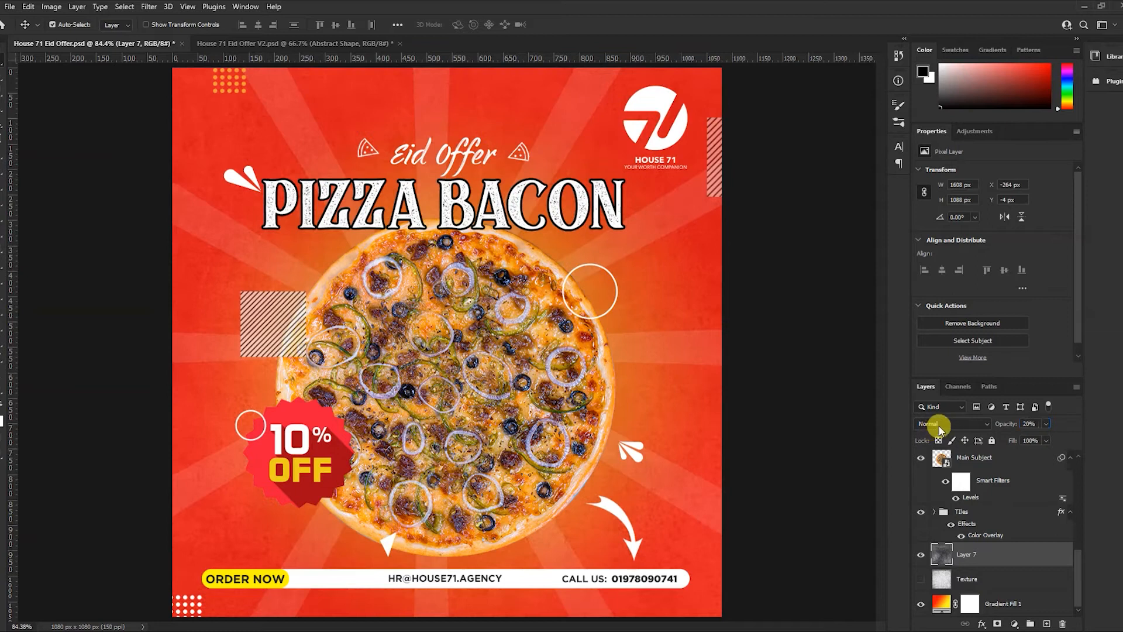
pyautogui.click(934, 425)
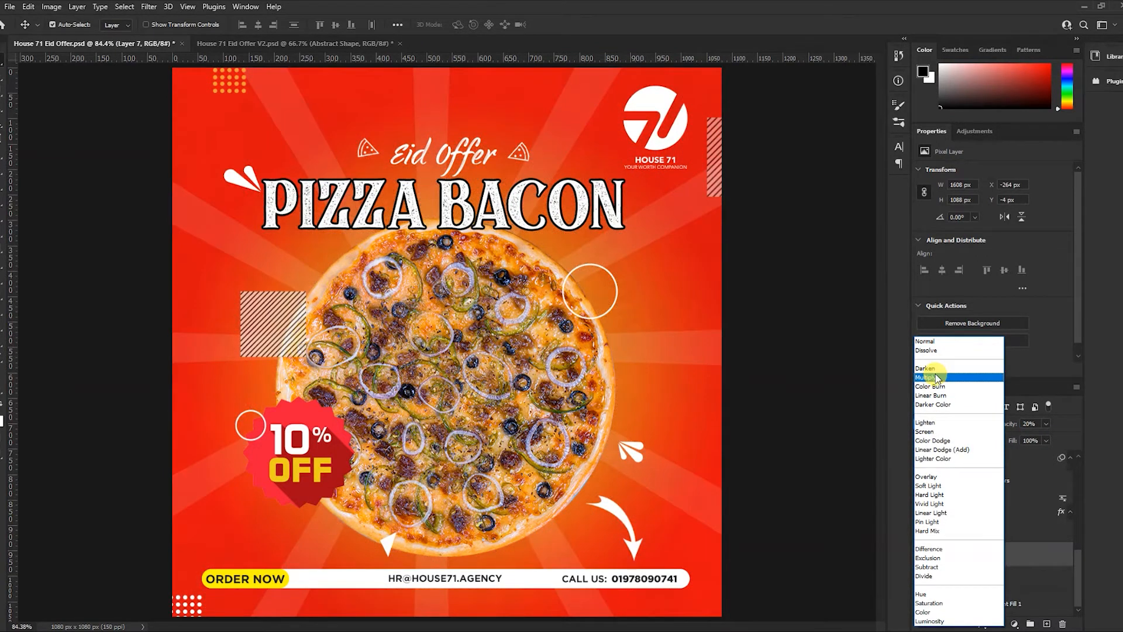
pyautogui.click(936, 370)
pyautogui.moveTo(999, 425); pyautogui.dragTo(1105, 416)
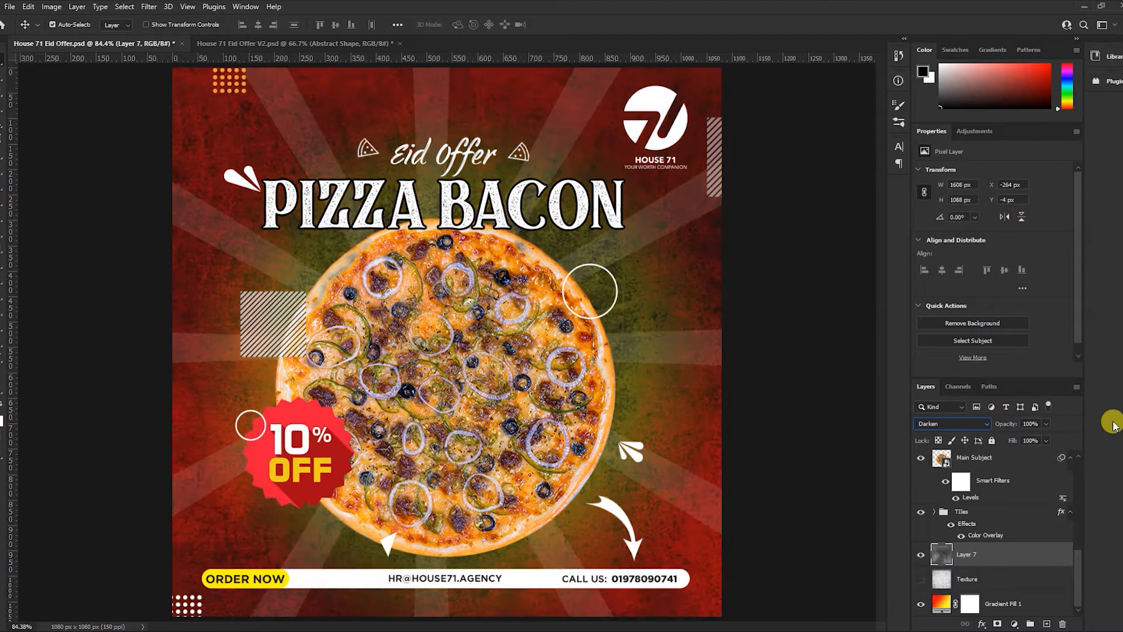
# Step: Set the pasted texture layer's blend mode to Overlay and switch its visibility off and on to judge the effect
pyautogui.click(983, 422)
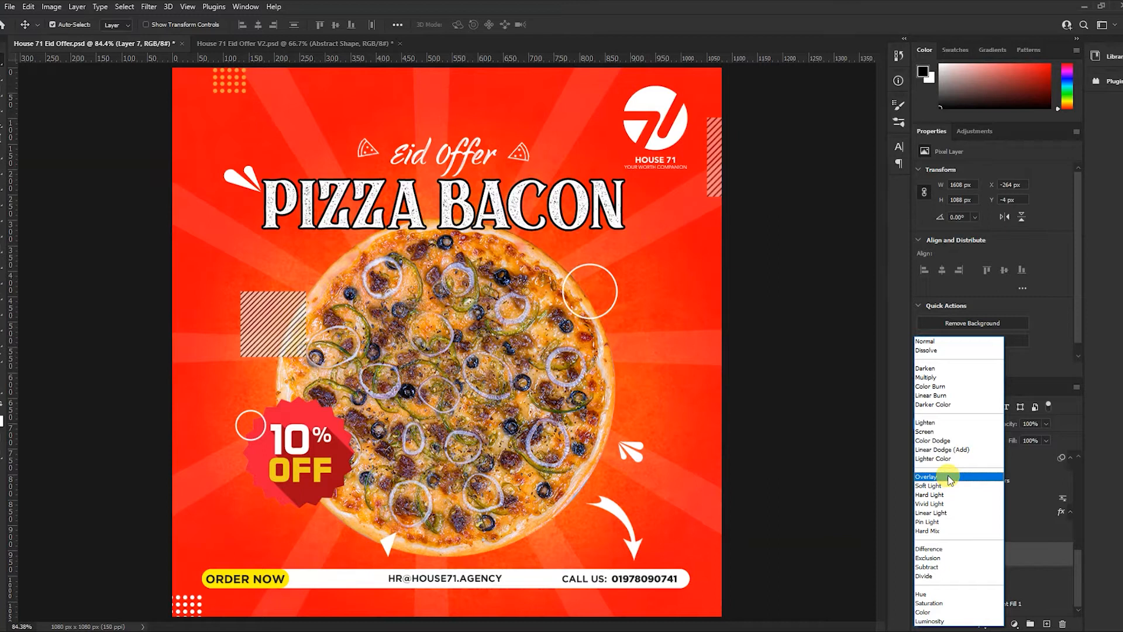
pyautogui.click(949, 478)
pyautogui.click(921, 577)
pyautogui.click(921, 556)
pyautogui.click(921, 556)
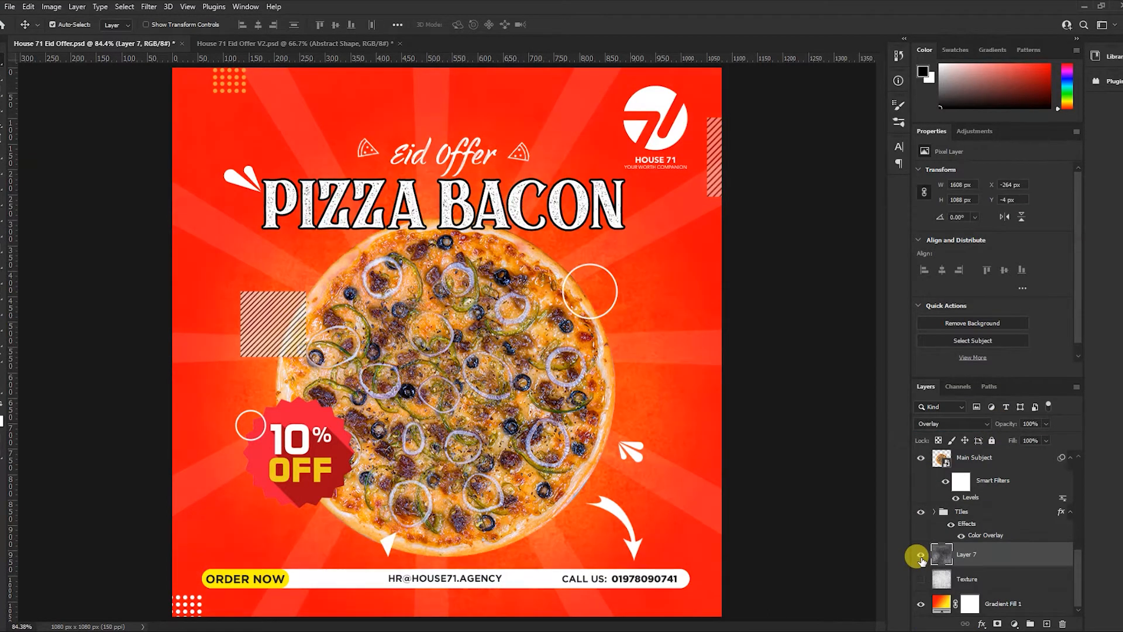
pyautogui.hotkey('ctrl', 'space')
pyautogui.moveTo(619, 325); pyautogui.dragTo(464, 359)
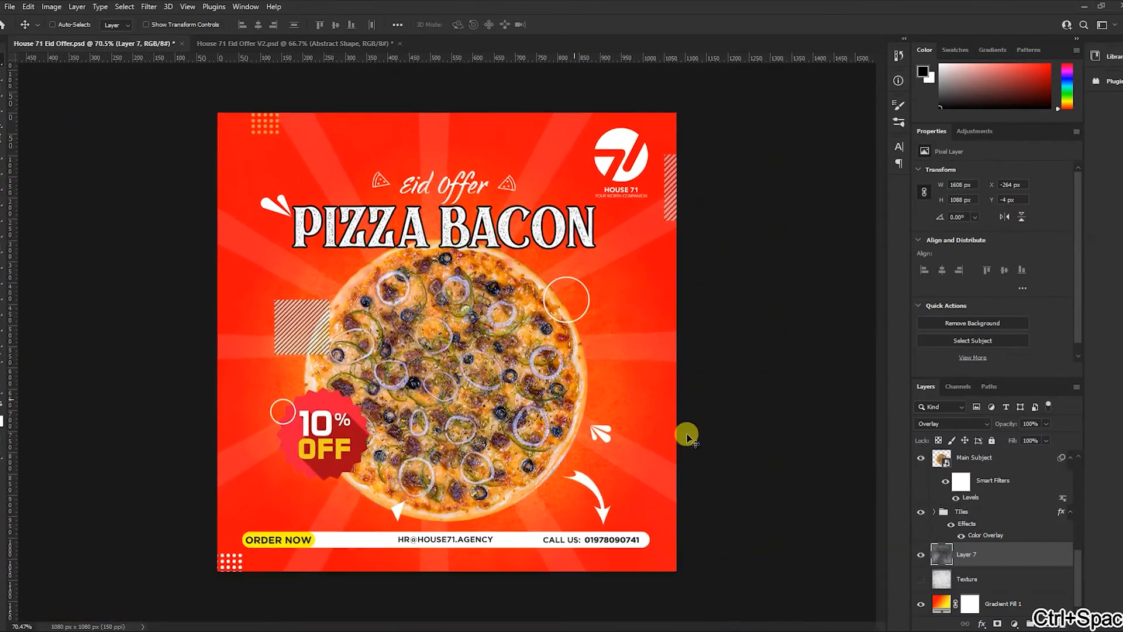
pyautogui.hotkey('ctrl', 'space')
pyautogui.moveTo(719, 525); pyautogui.dragTo(789, 532)
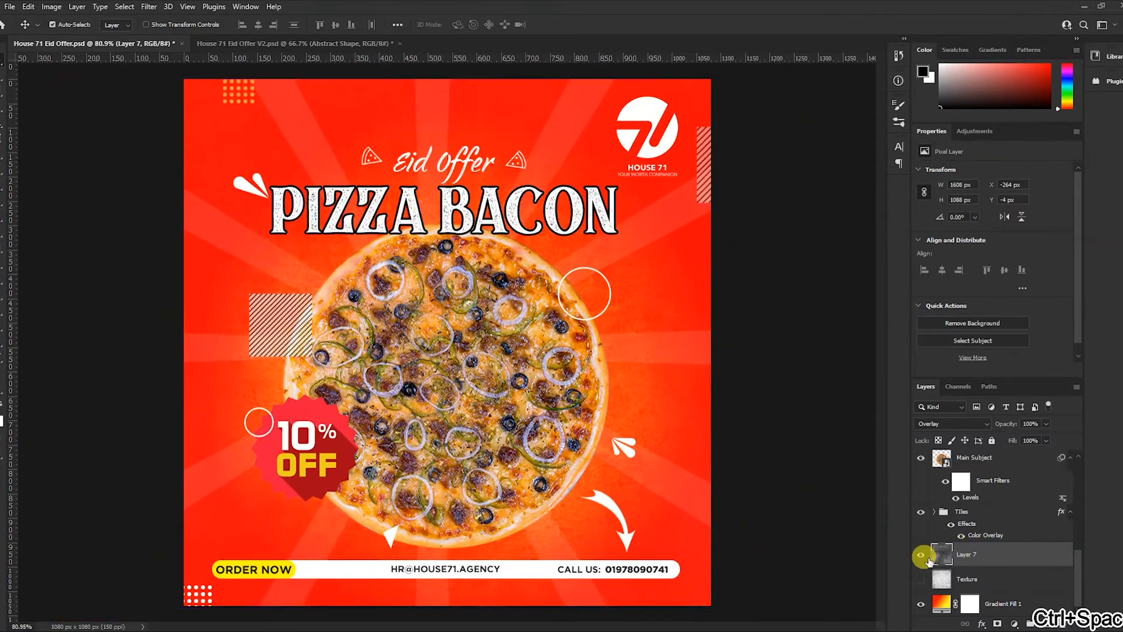
# Step: Hide the pasted texture layer, compare the poster with the original Texture layer on and off, and delete the pasted layer
pyautogui.click(920, 556)
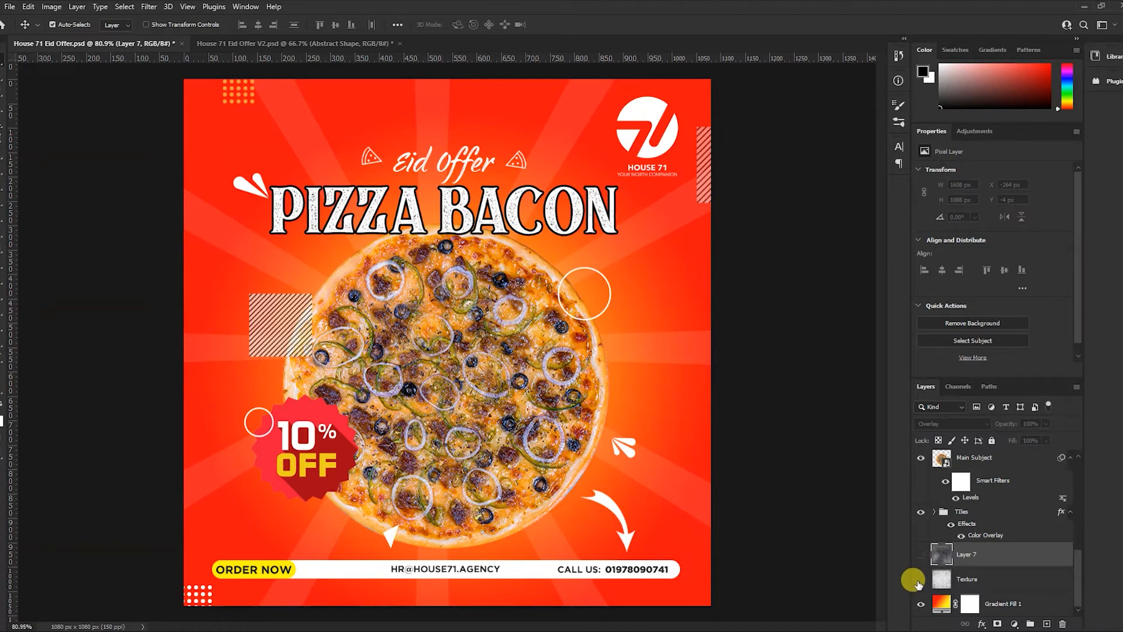
pyautogui.click(920, 579)
pyautogui.click(920, 581)
pyautogui.click(920, 580)
pyautogui.click(920, 580)
pyautogui.click(920, 580)
pyautogui.click(920, 580)
pyautogui.click(920, 581)
pyautogui.click(920, 581)
pyautogui.click(920, 581)
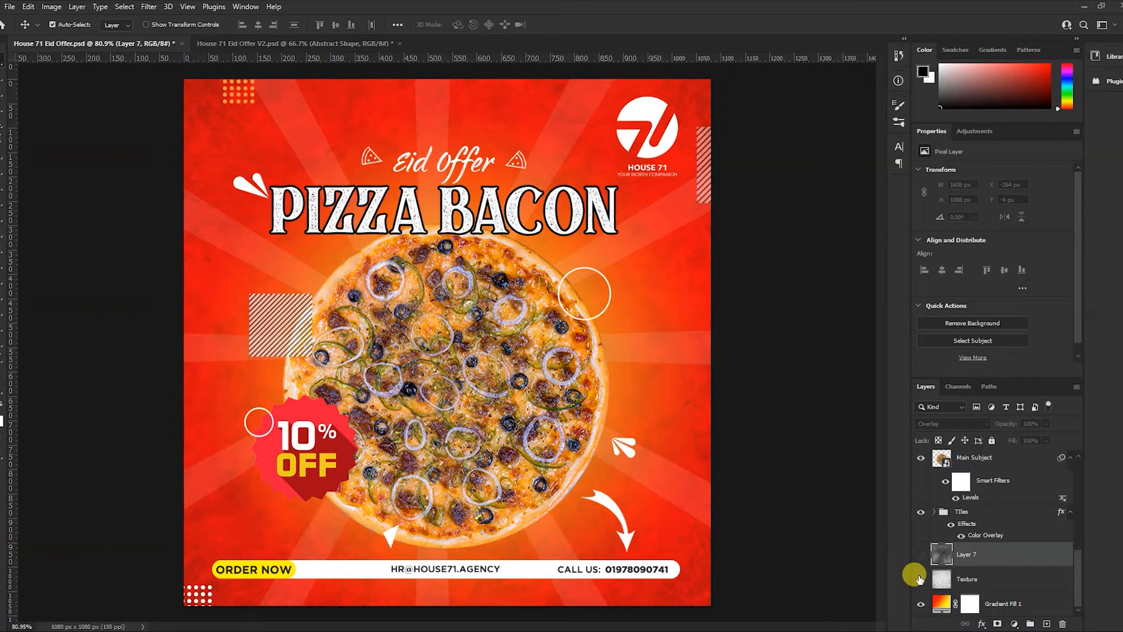
pyautogui.click(921, 579)
pyautogui.press('Delete')
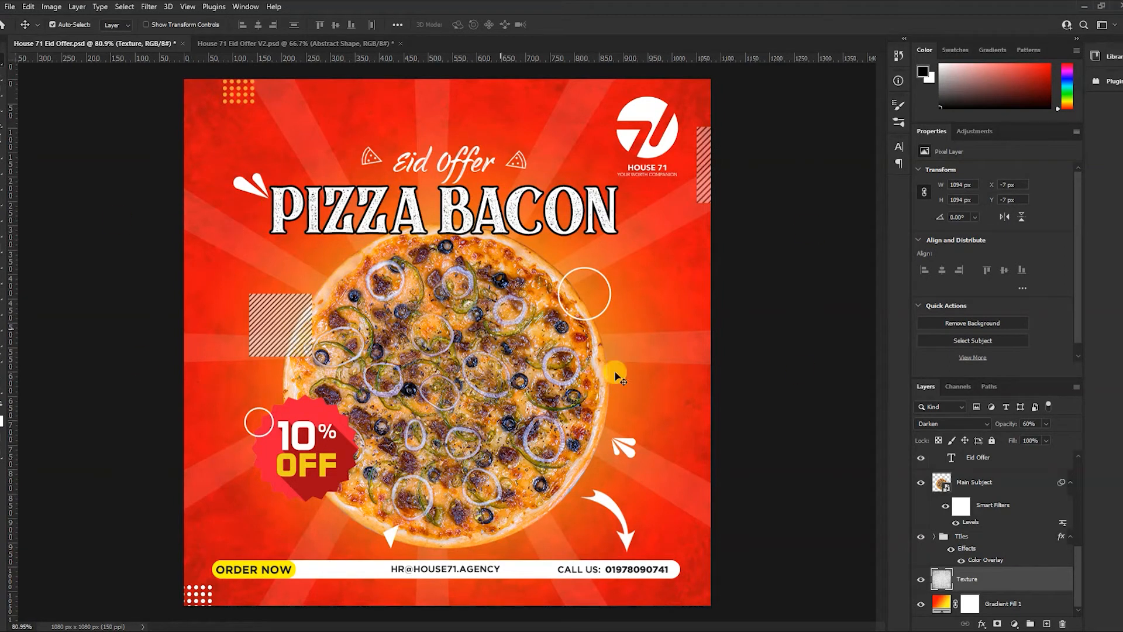
# Step: Hide and show the Tiles group to check which part of the poster background it controls
pyautogui.click(921, 535)
pyautogui.click(921, 535)
pyautogui.click(921, 535)
pyautogui.click(920, 536)
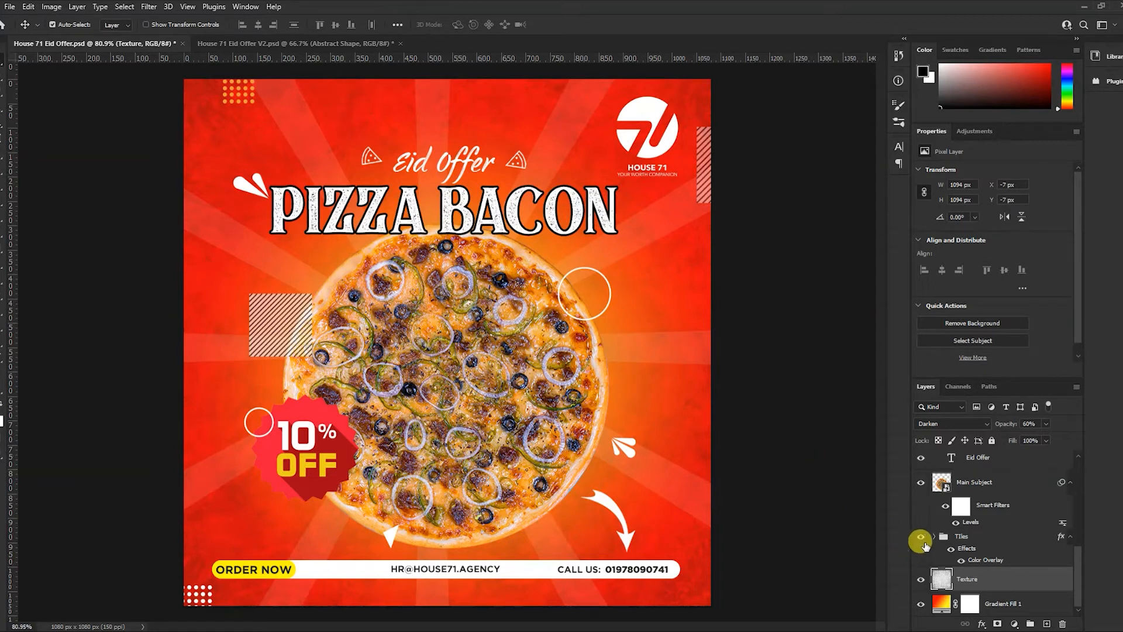
pyautogui.click(921, 537)
pyautogui.click(921, 536)
# Step: Select the Tiles group, check its opacity setting, and toggle its visibility again to judge how subtle the rays are
pyautogui.click(954, 536)
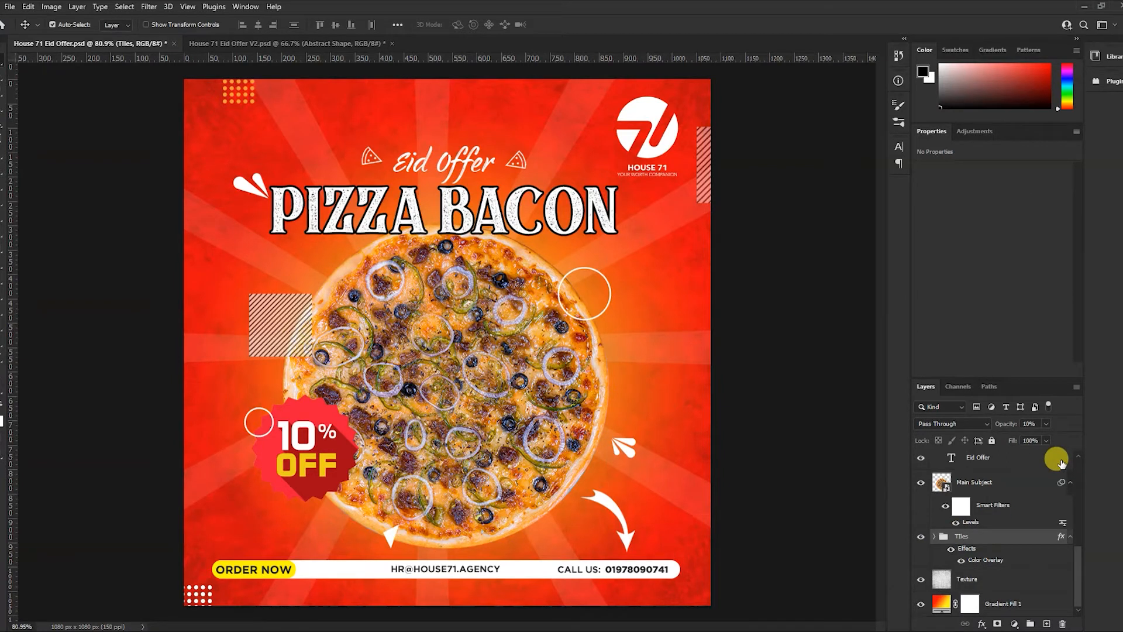
pyautogui.click(1028, 424)
pyautogui.click(921, 536)
pyautogui.click(919, 536)
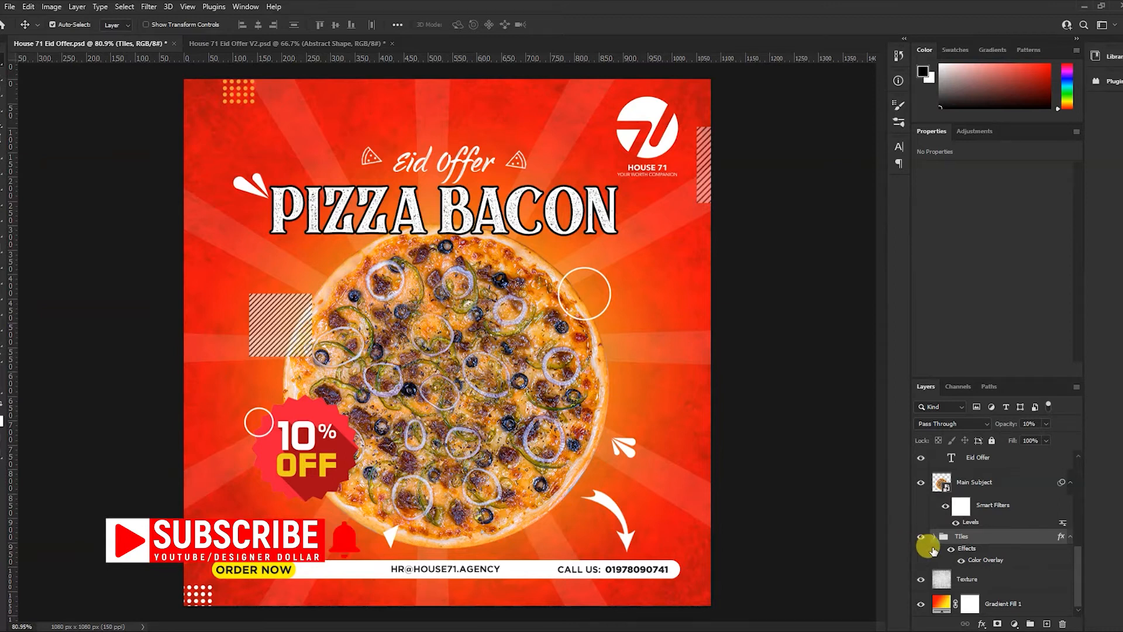
pyautogui.click(921, 537)
pyautogui.click(921, 537)
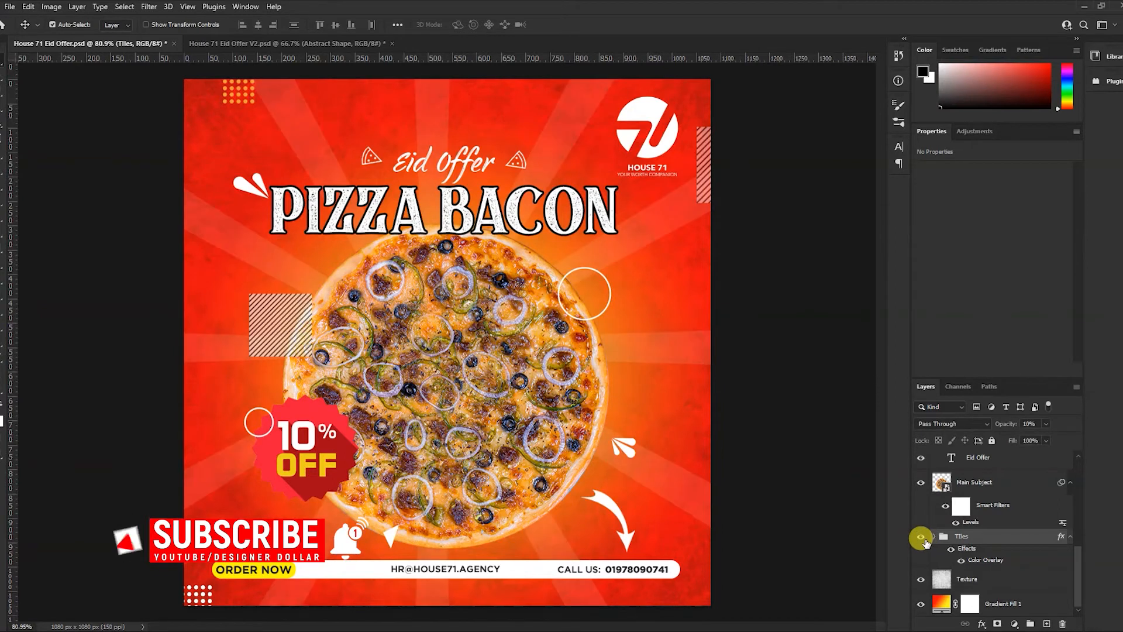
# Step: Hide and show the Main Subject layer to check which part of the poster it holds
pyautogui.scroll(3, 927, 503)
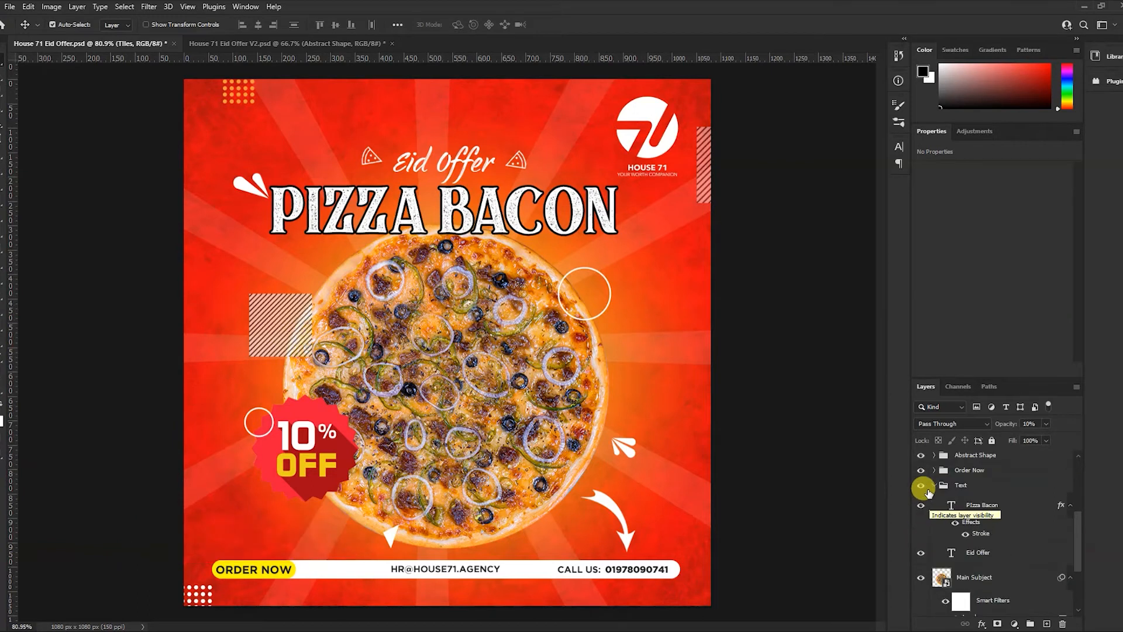
pyautogui.click(921, 578)
pyautogui.click(921, 578)
pyautogui.click(921, 578)
pyautogui.click(920, 578)
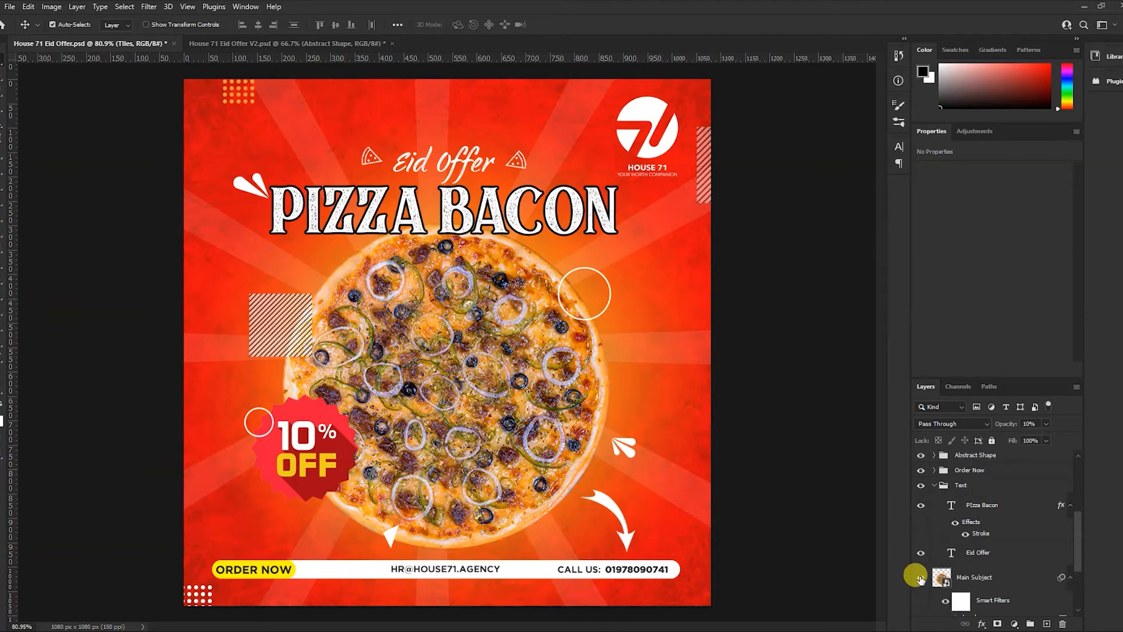
# Step: Open the pizza photo Task 2.jpg from the Downloads folder and view it closer
pyautogui.click(9, 7)
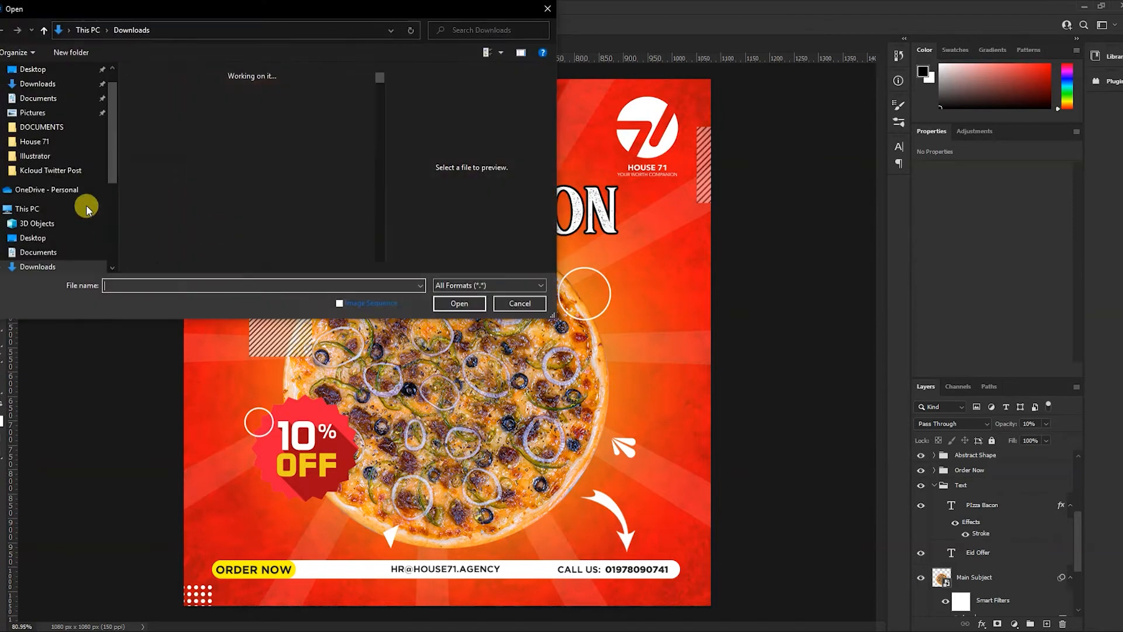
pyautogui.scroll(-10, 195, 139)
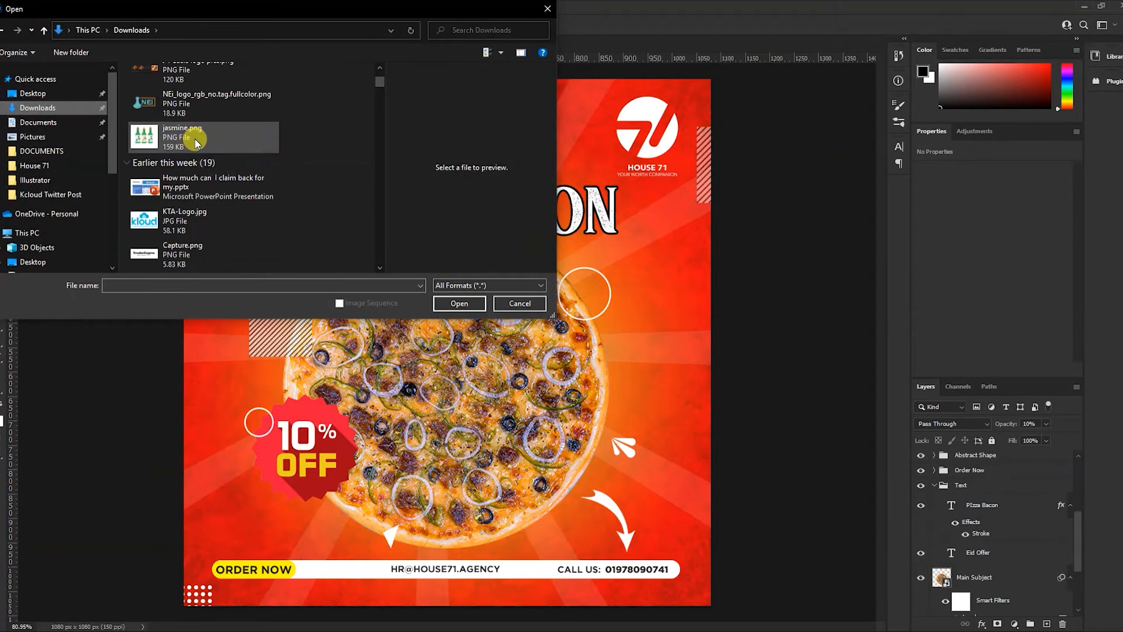
pyautogui.scroll(-5, 195, 139)
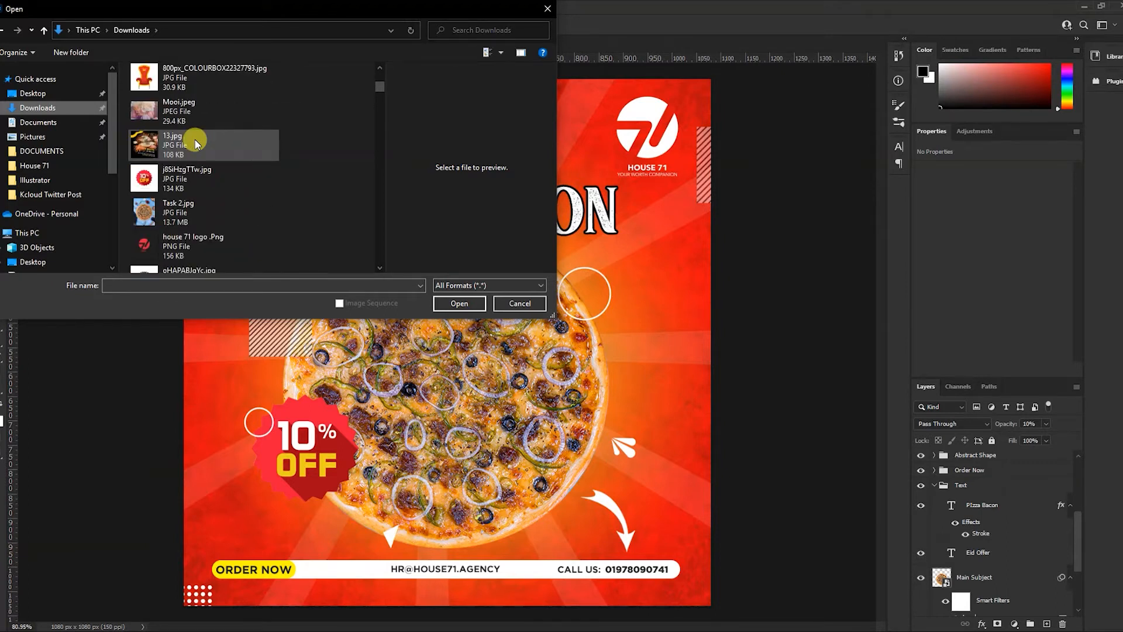
pyautogui.click(196, 212)
pyautogui.click(441, 303)
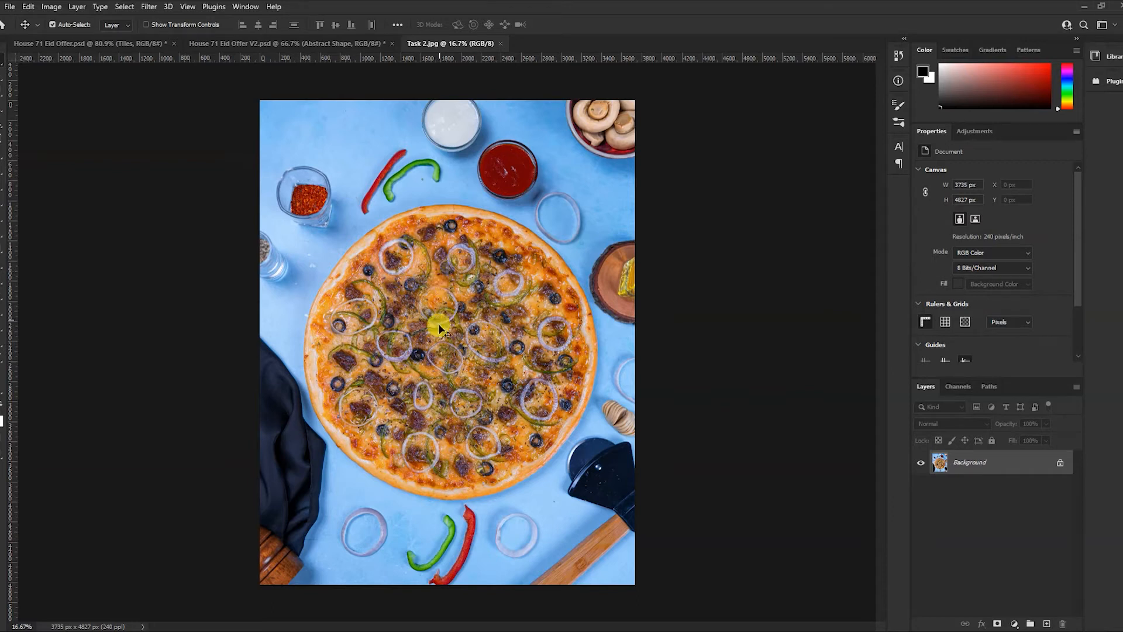
pyautogui.hotkey('ctrl', 'space')
pyautogui.moveTo(389, 317); pyautogui.dragTo(402, 321)
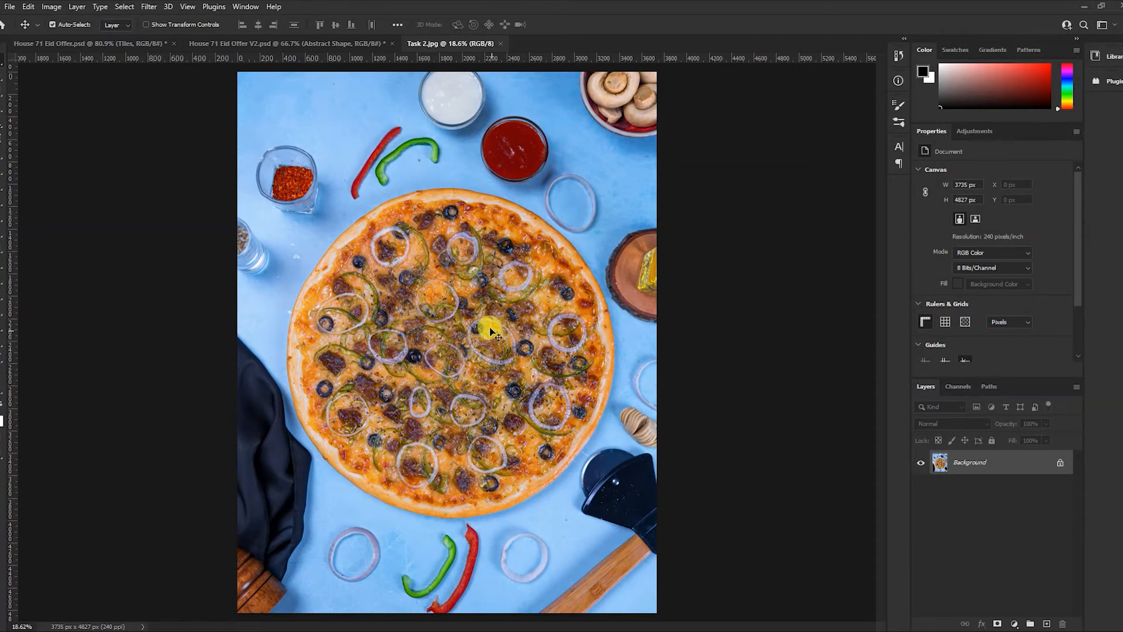
# Step: Unlock the photo's Background layer and toggle its visibility to check it
pyautogui.click(1060, 463)
pyautogui.click(921, 463)
pyautogui.click(921, 463)
pyautogui.click(921, 464)
pyautogui.click(921, 463)
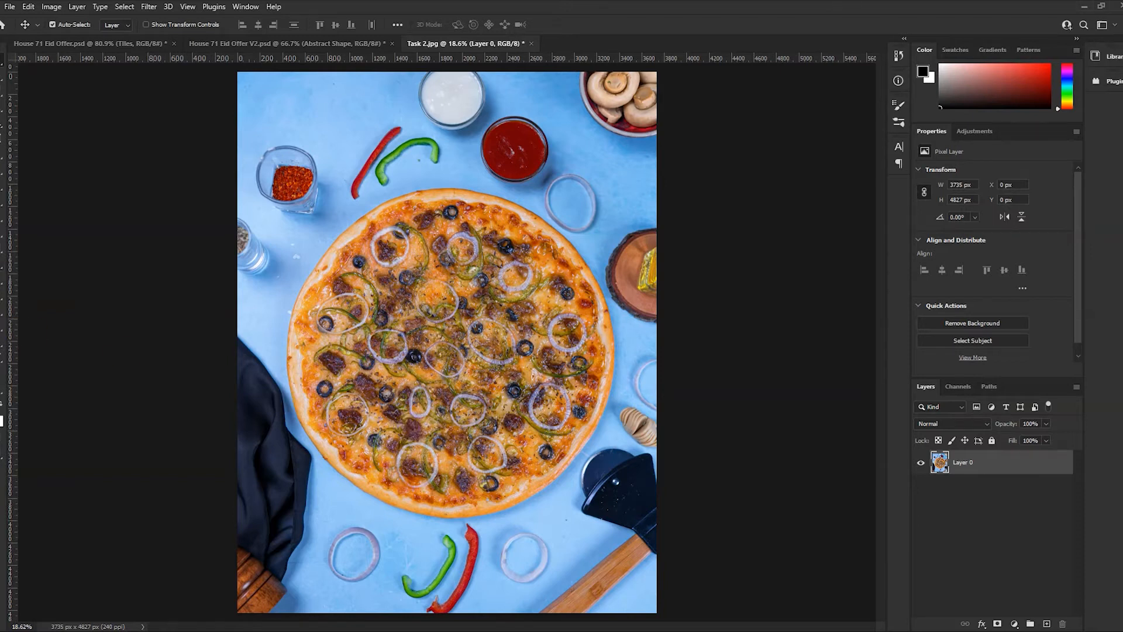
# Step: Select the pizza with the Elliptical Marquee, using a circle about 2927 px across that follows the crust
pyautogui.click(2, 77)
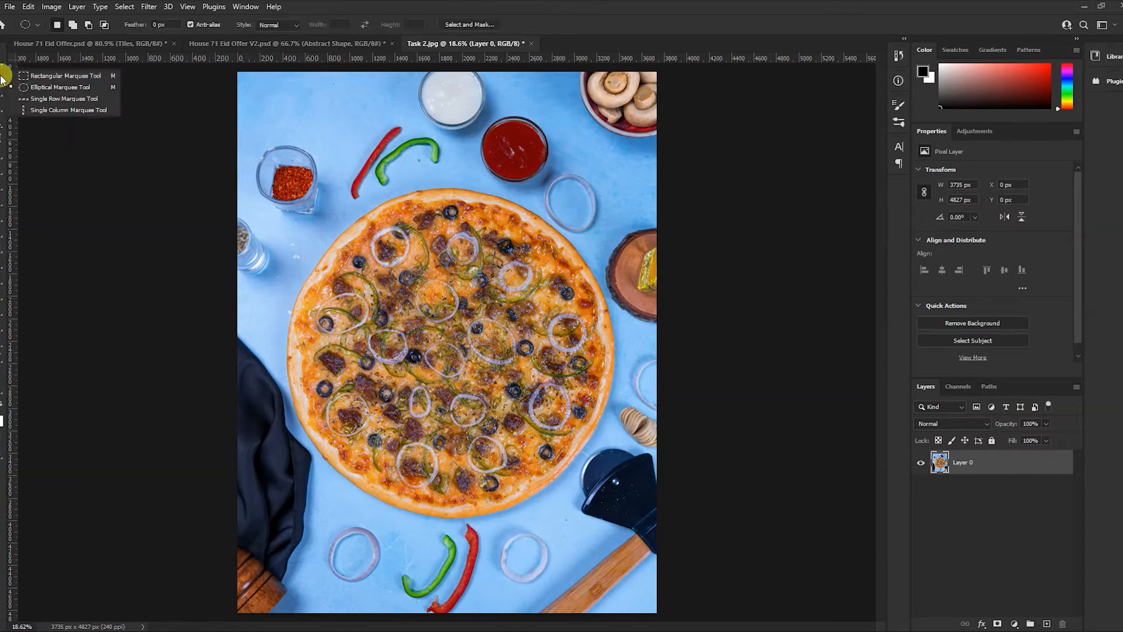
pyautogui.click(62, 87)
pyautogui.moveTo(362, 216); pyautogui.dragTo(642, 515)
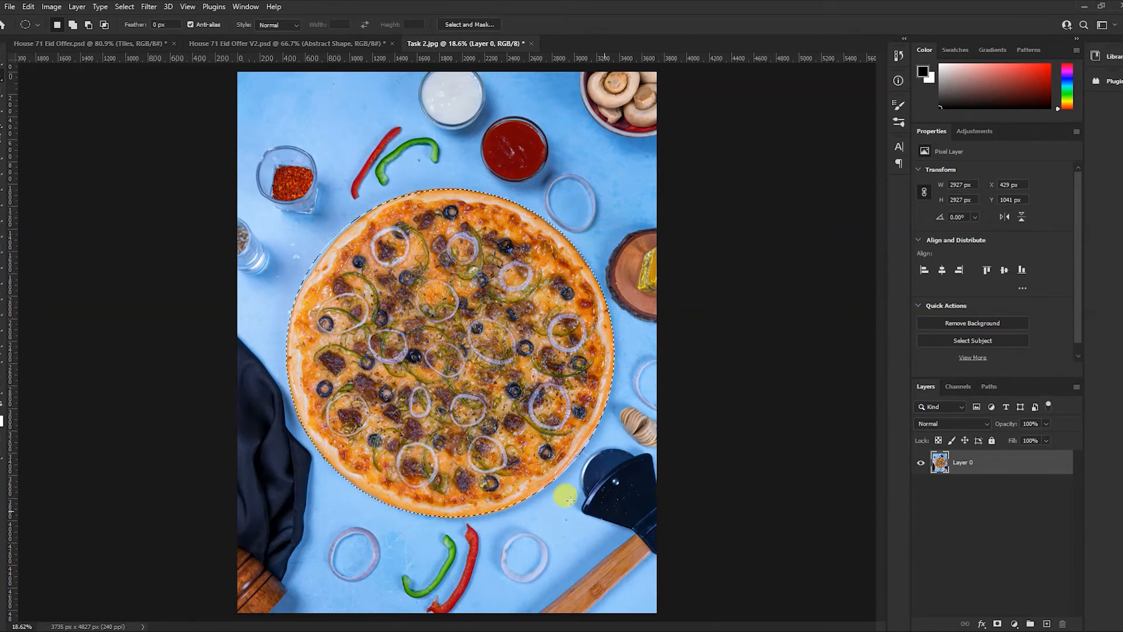
pyautogui.moveTo(445, 234); pyautogui.dragTo(457, 229)
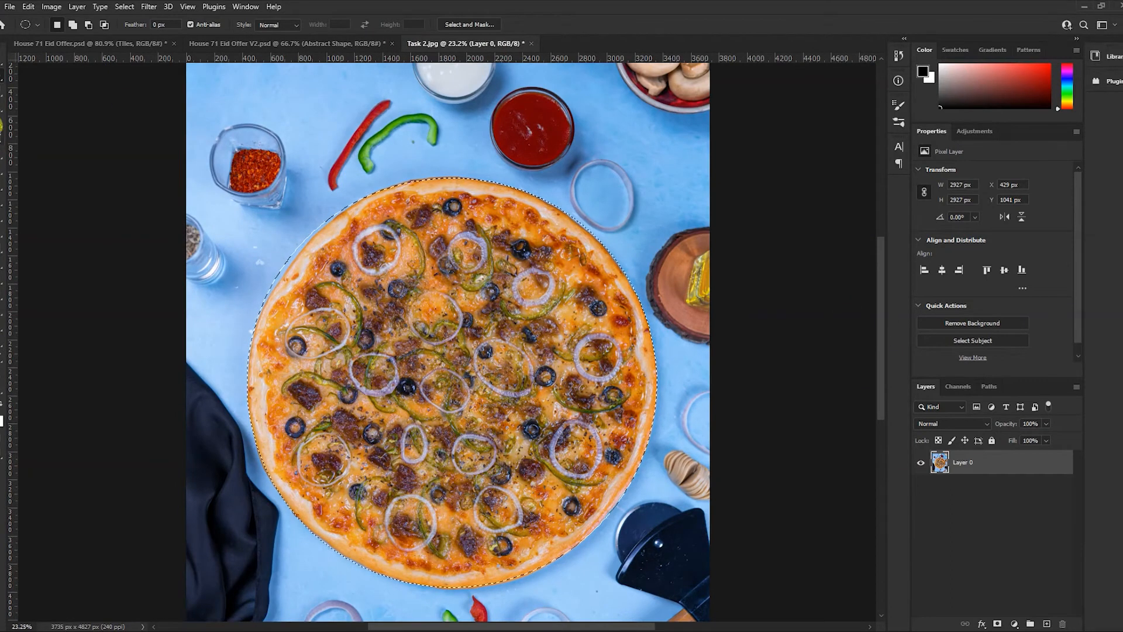
# Step: Refine the pizza selection's edge in Select and Mask by brushing around the crust with an enlarged brush, and apply it
pyautogui.press('w')
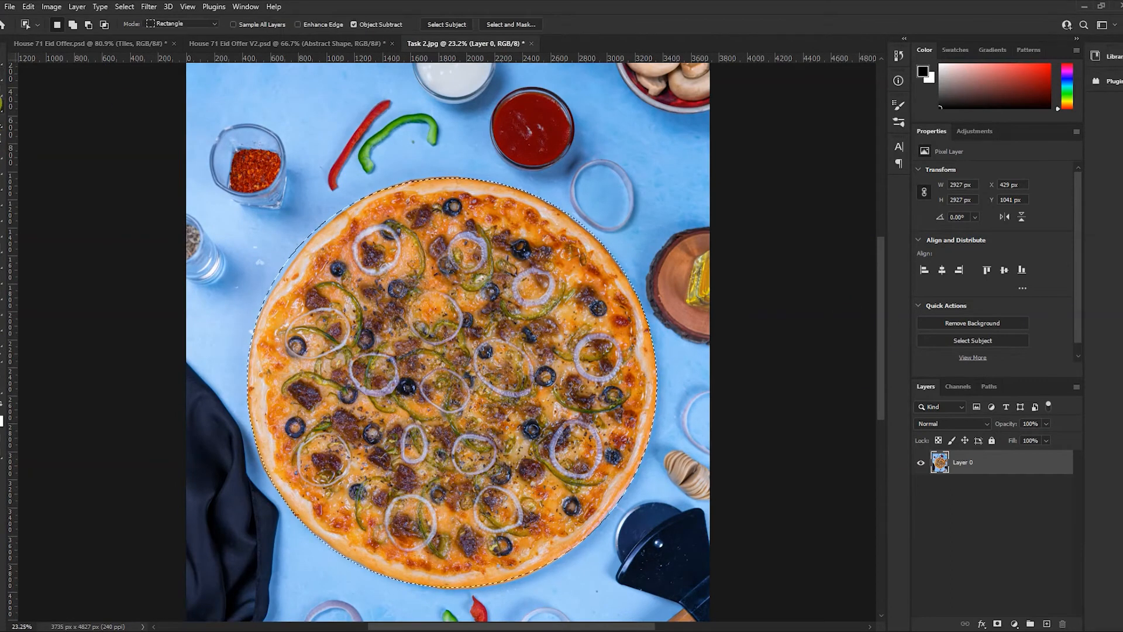
pyautogui.click(511, 24)
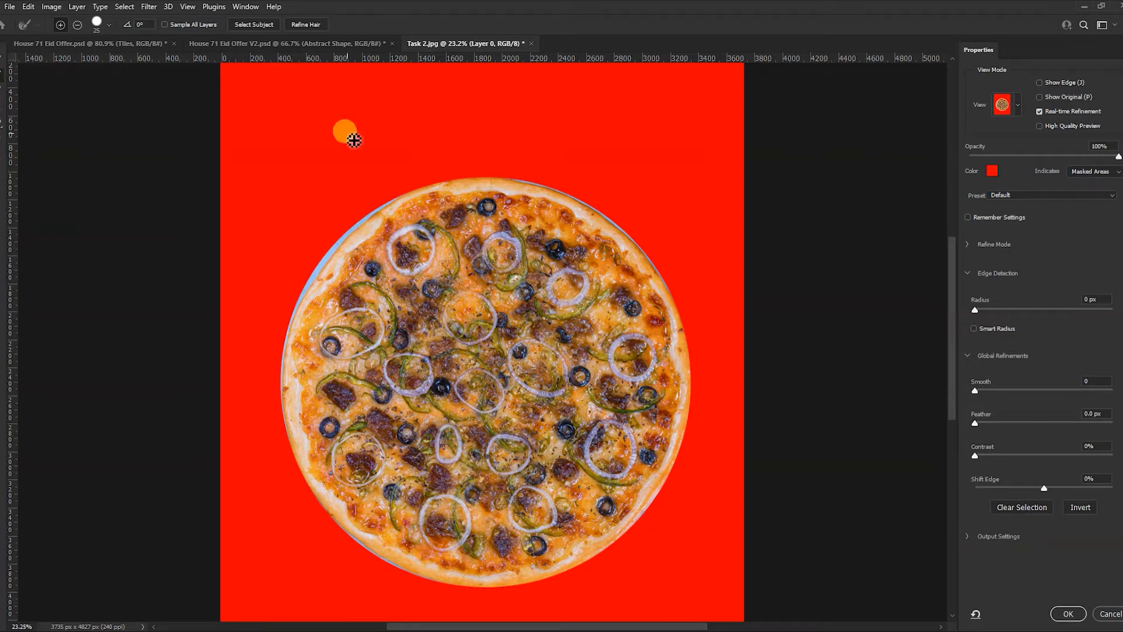
pyautogui.press(']')
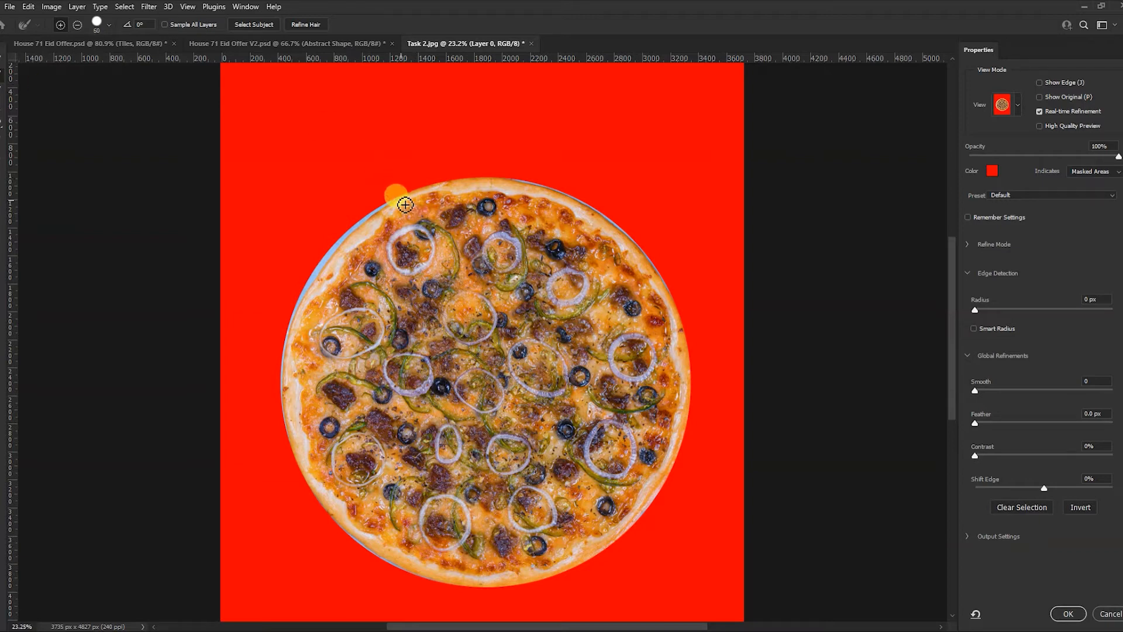
pyautogui.moveTo(399, 198)
pyautogui.mouseDown()
pyautogui.moveTo(325, 267)
pyautogui.moveTo(287, 410)
pyautogui.moveTo(280, 353)
pyautogui.moveTo(295, 289)
pyautogui.moveTo(325, 249)
pyautogui.moveTo(500, 160)
pyautogui.moveTo(554, 169)
pyautogui.moveTo(507, 177)
pyautogui.moveTo(575, 201)
pyautogui.moveTo(648, 261)
pyautogui.moveTo(693, 411)
pyautogui.moveTo(673, 464)
pyautogui.moveTo(606, 547)
pyautogui.moveTo(506, 582)
pyautogui.moveTo(374, 575)
pyautogui.moveTo(323, 523)
pyautogui.moveTo(326, 511)
pyautogui.moveTo(435, 570)
pyautogui.moveTo(523, 579)
pyautogui.moveTo(592, 570)
pyautogui.moveTo(736, 477)
pyautogui.moveTo(751, 435)
pyautogui.moveTo(524, 569)
pyautogui.moveTo(427, 597)
pyautogui.moveTo(371, 556)
pyautogui.mouseUp()
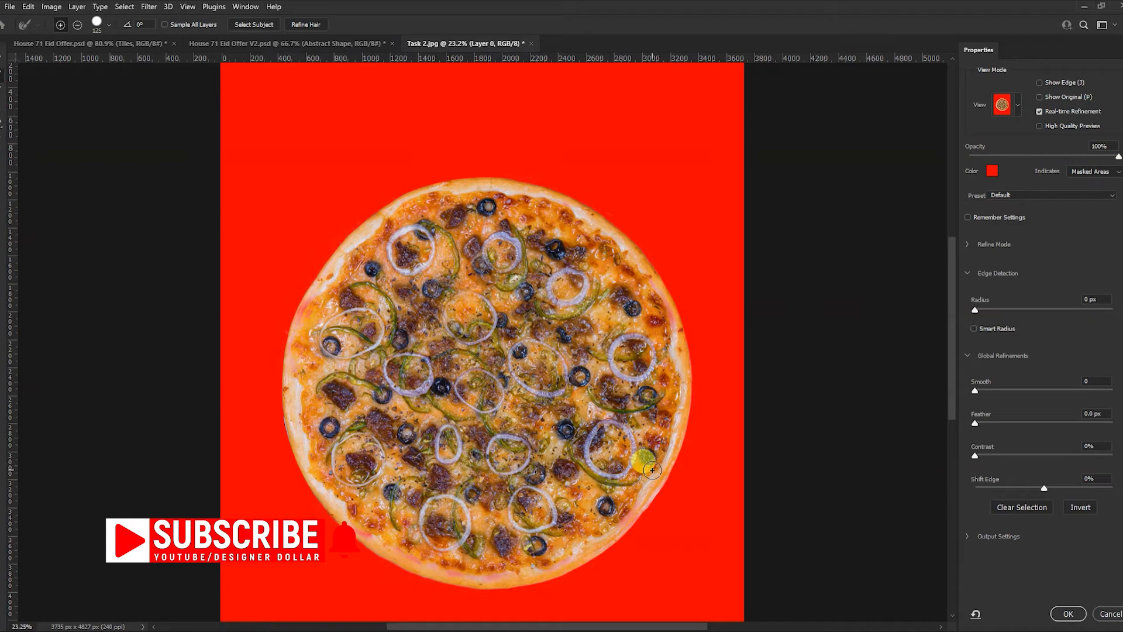
pyautogui.click(1068, 614)
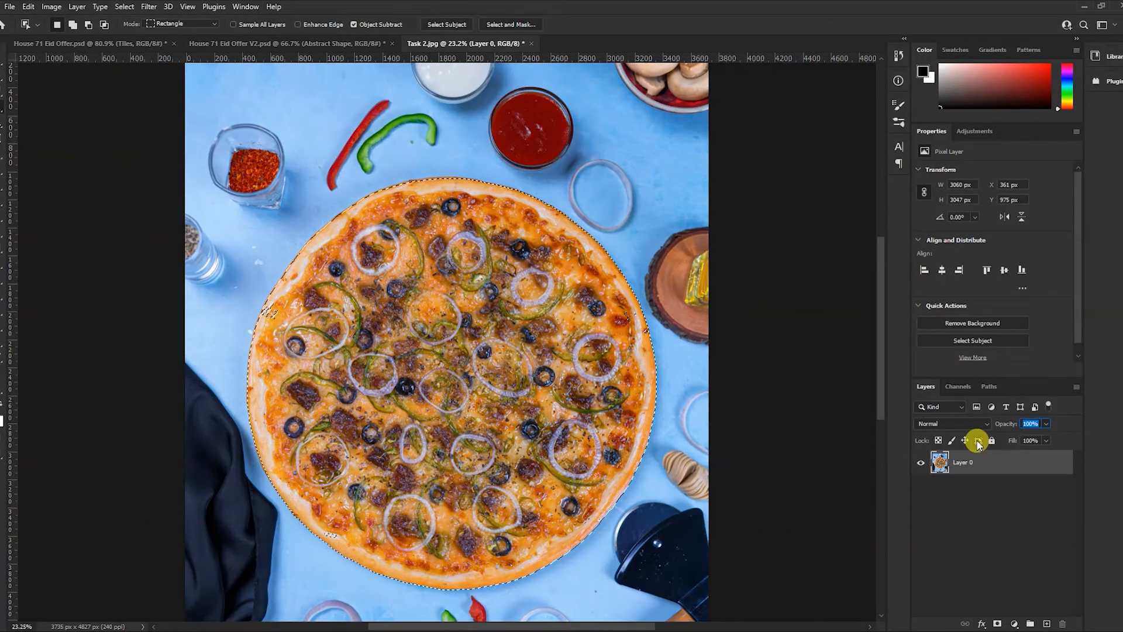
# Step: Copy the selected pizza to a new layer and hide the original photo layer
pyautogui.hotkey('ctrl', 'j')
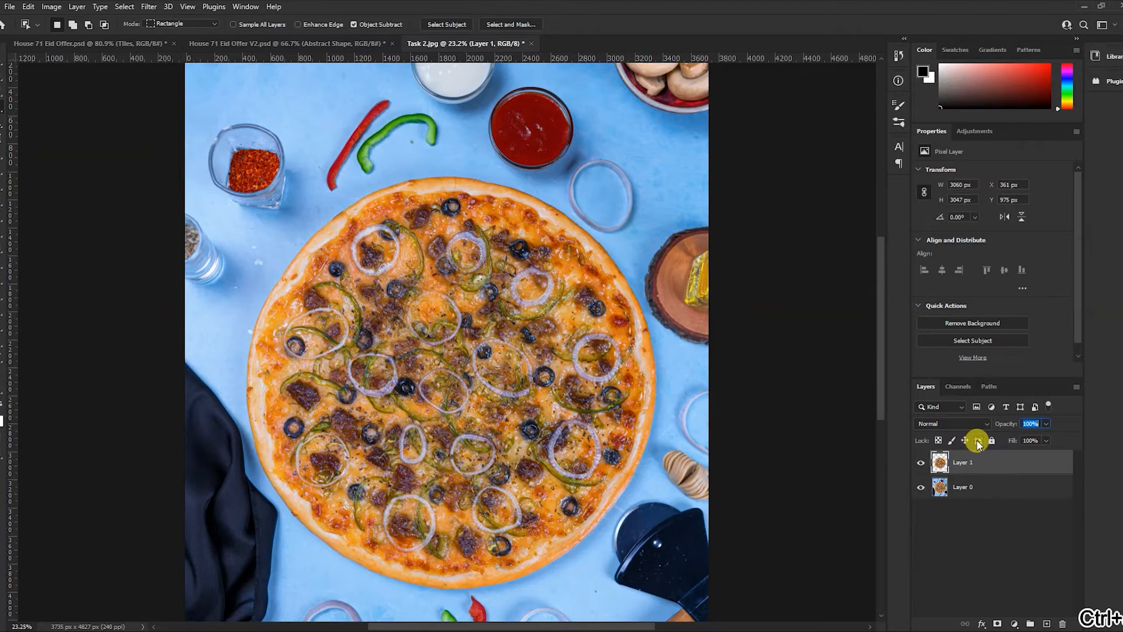
pyautogui.click(920, 490)
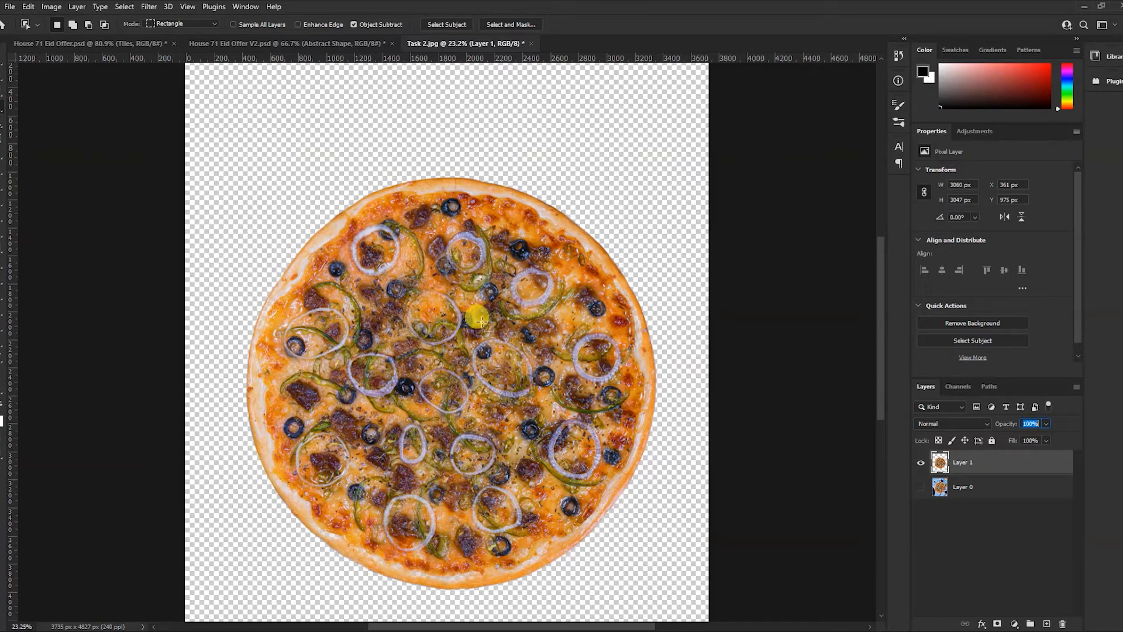
# Step: Bring the cut-out pizza layer into the House 71 Eid Offer.psd poster
pyautogui.click(11, 51)
pyautogui.moveTo(429, 290); pyautogui.dragTo(135, 46)
pyautogui.moveTo(385, 211); pyautogui.dragTo(483, 362)
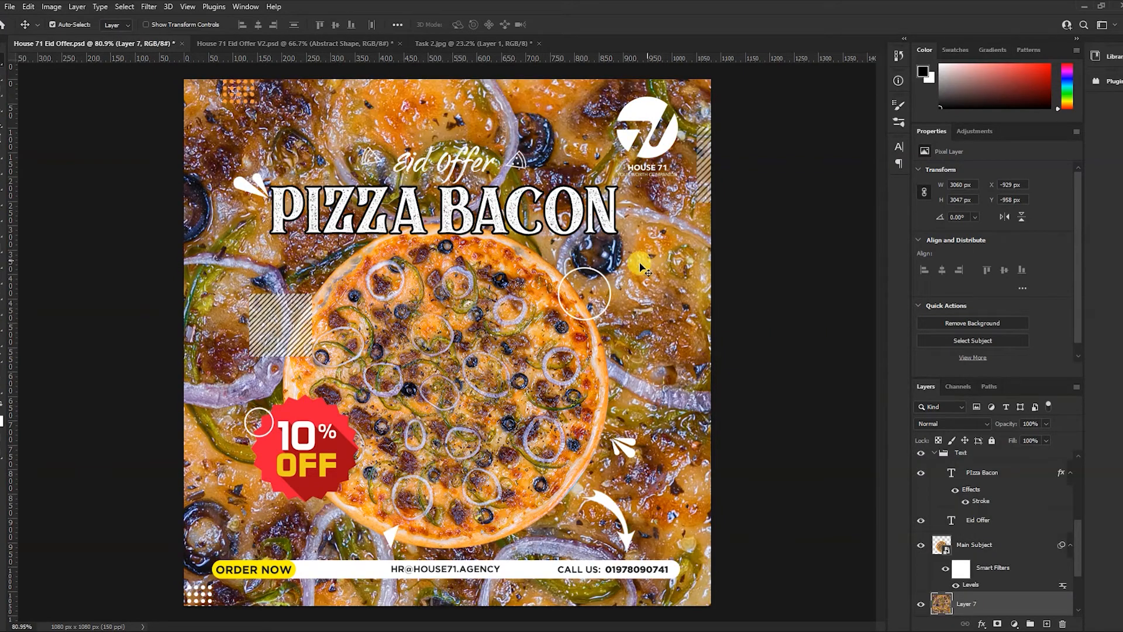
# Step: Scale the pasted pizza proportionally to 22.81% and place it over the poster's existing pizza
pyautogui.hotkey('ctrl', 't')
pyautogui.hotkey('ctrl', '0')
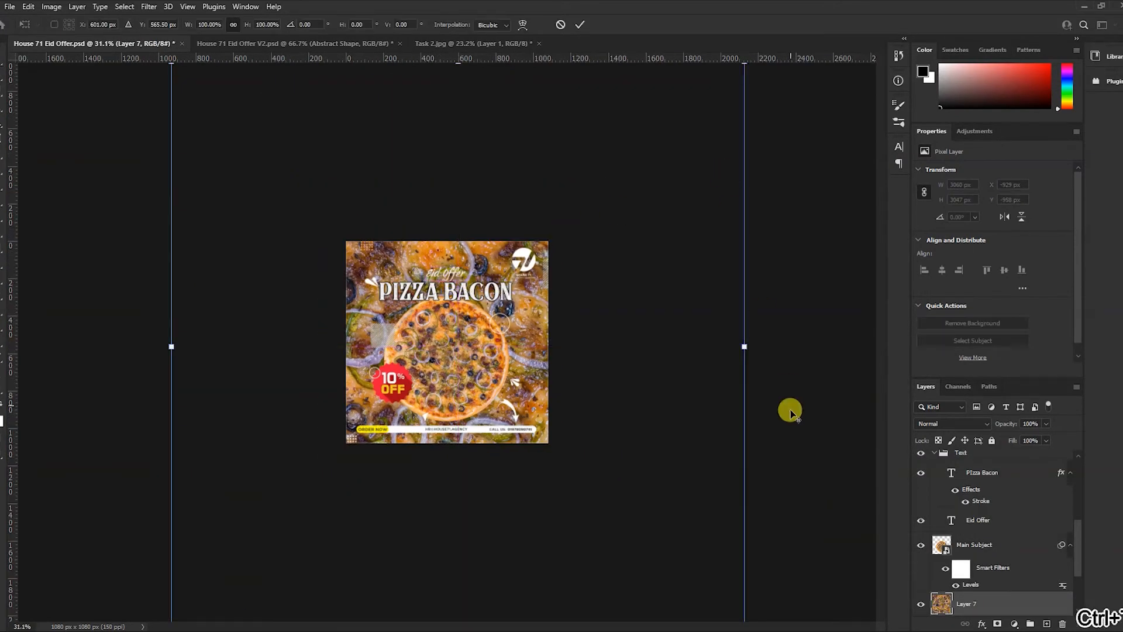
pyautogui.moveTo(744, 346); pyautogui.dragTo(523, 346)
pyautogui.hotkey('ctrl', 'space')
pyautogui.moveTo(456, 368); pyautogui.dragTo(503, 334)
pyautogui.moveTo(602, 326); pyautogui.dragTo(573, 351)
pyautogui.press('Return')
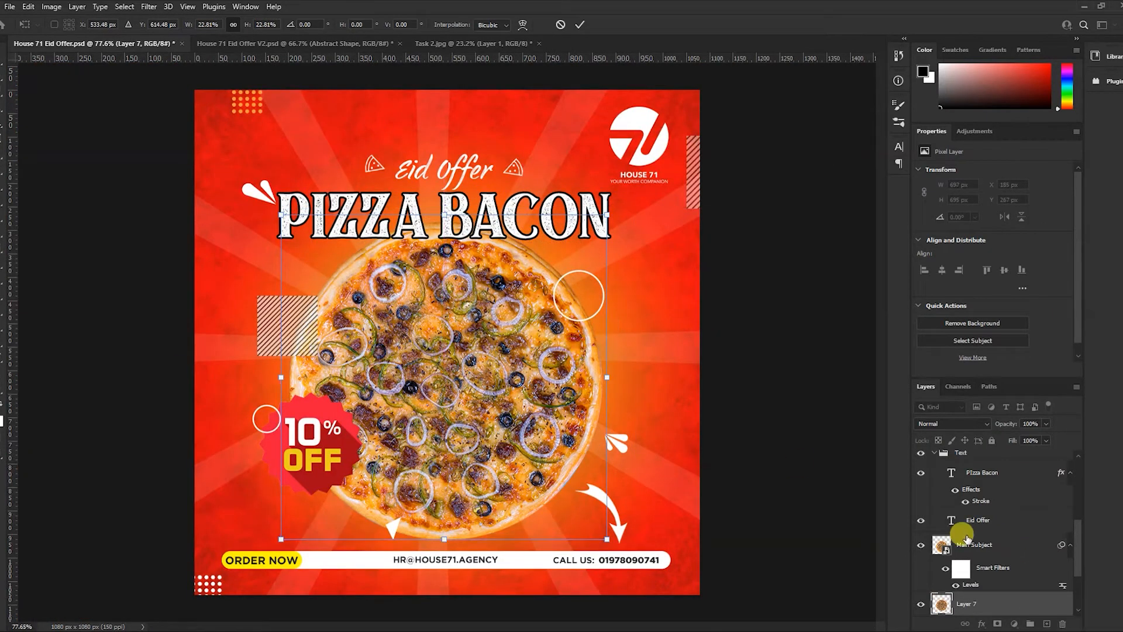
# Step: Toggle the Main Subject layer to compare its pizza with the pasted one, and delete the pasted pizza layer
pyautogui.click(921, 545)
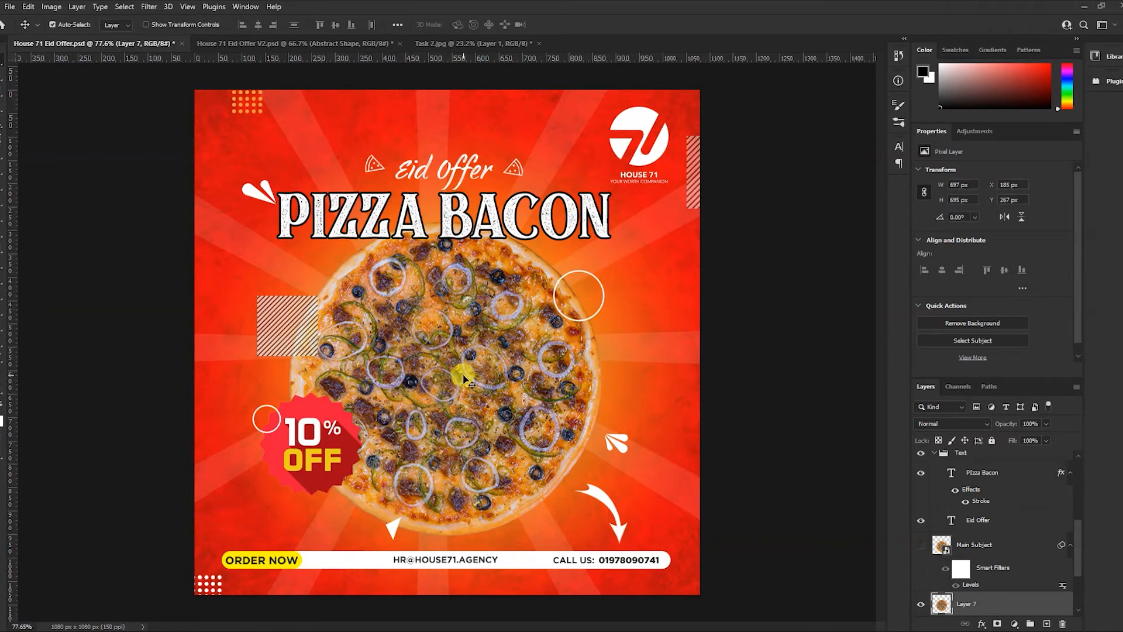
pyautogui.scroll(-2, 921, 609)
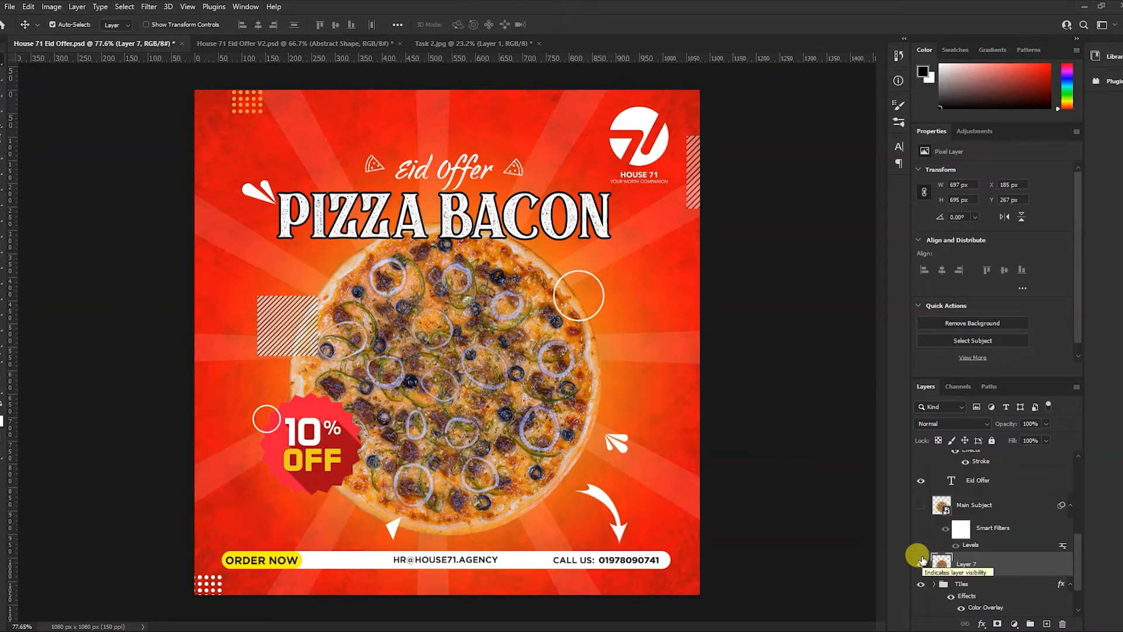
pyautogui.click(919, 513)
pyautogui.click(918, 513)
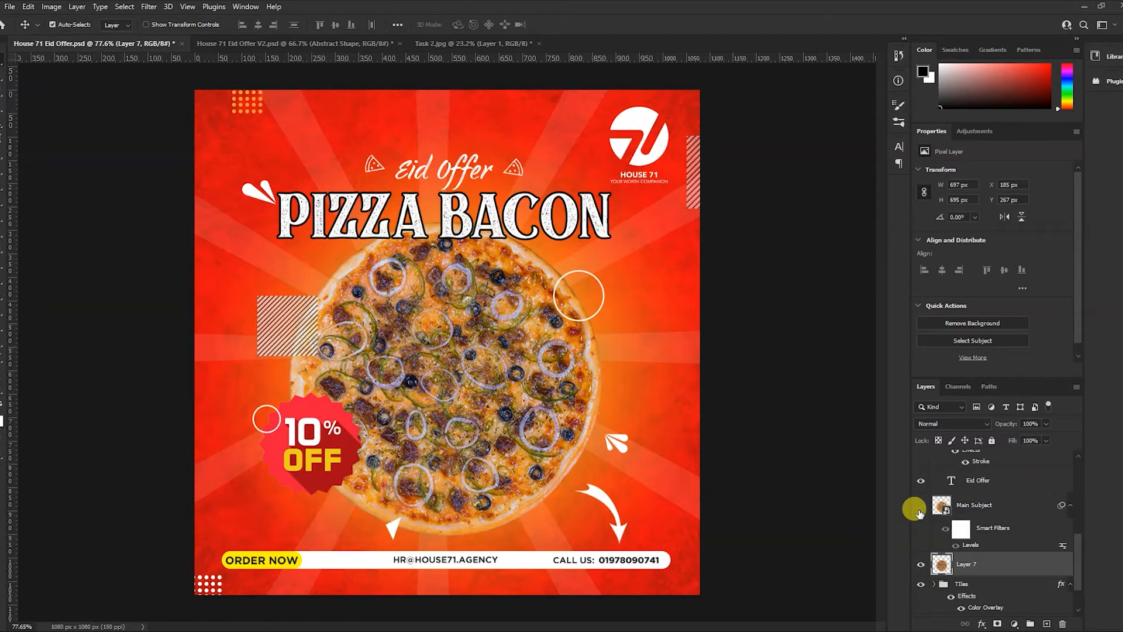
pyautogui.click(920, 513)
pyautogui.click(918, 513)
pyautogui.click(918, 513)
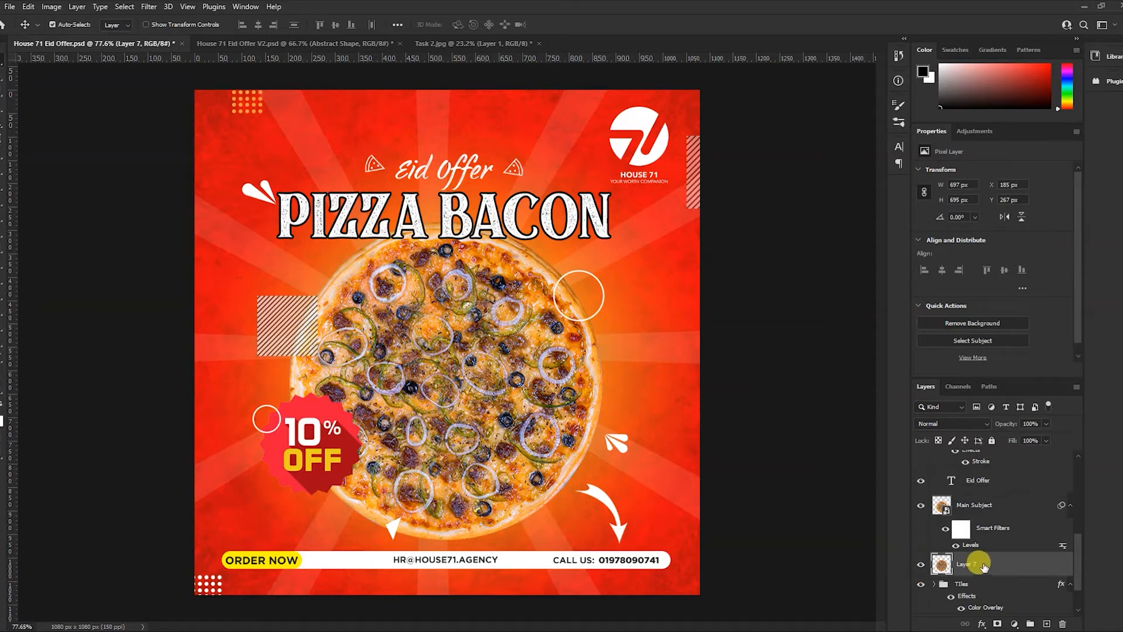
pyautogui.press('Delete')
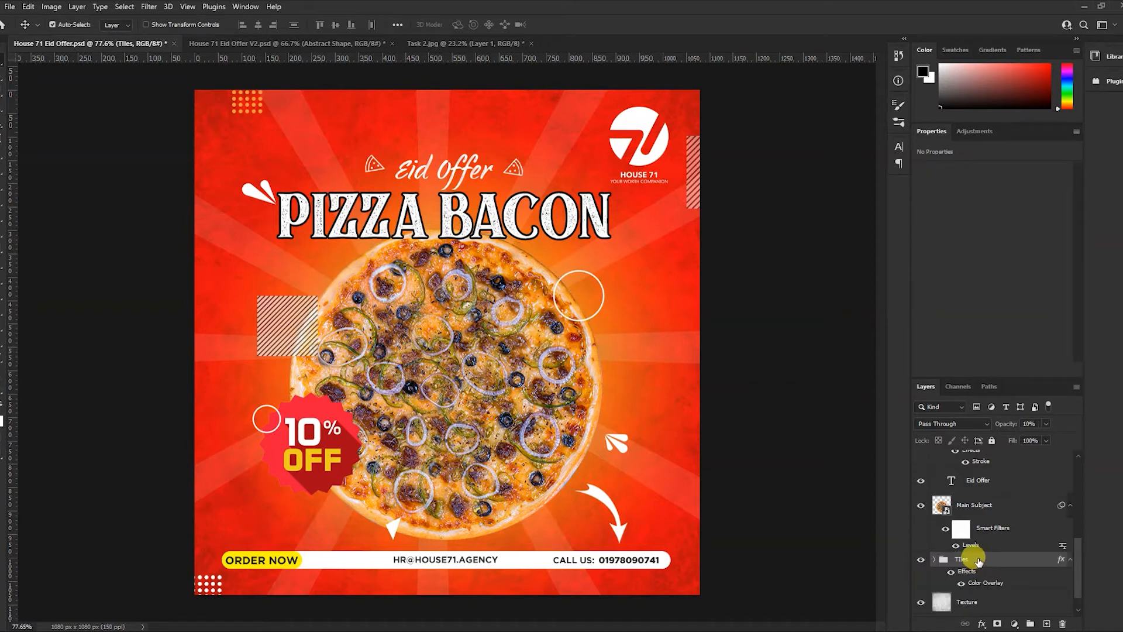
# Step: Switch the Main Subject layer off and on again to review the original pizza on the poster
pyautogui.click(920, 506)
pyautogui.click(919, 506)
pyautogui.click(920, 506)
pyautogui.click(919, 507)
# Step: Collapse the Text group and toggle its visibility to check which headings it contains
pyautogui.scroll(3, 923, 515)
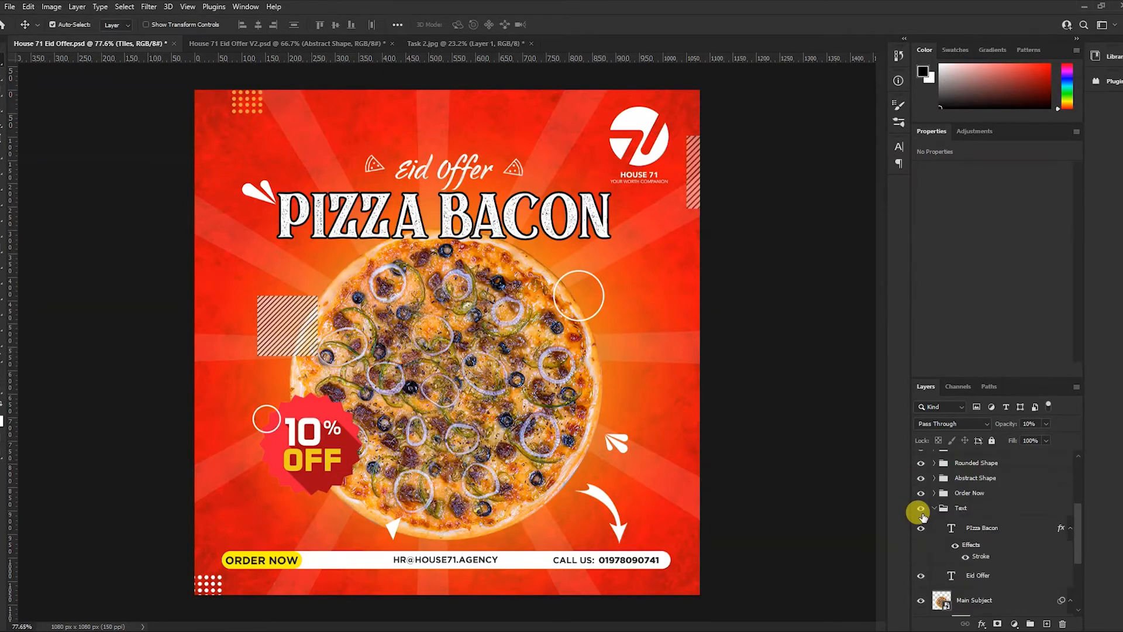
pyautogui.click(929, 509)
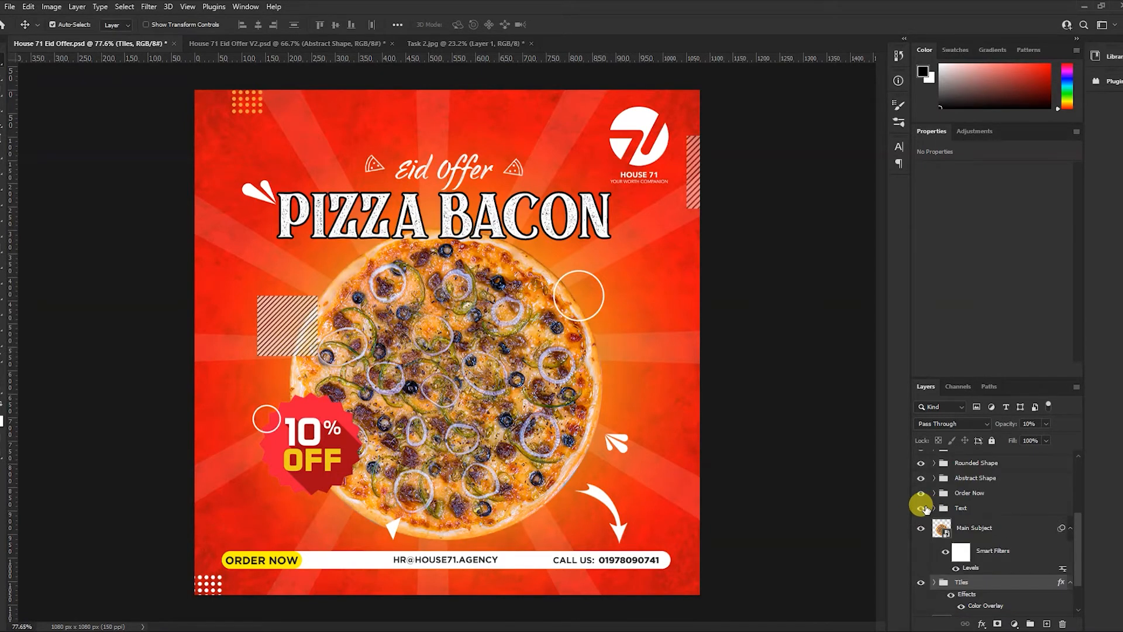
pyautogui.click(920, 508)
pyautogui.click(920, 507)
pyautogui.click(920, 507)
pyautogui.click(920, 508)
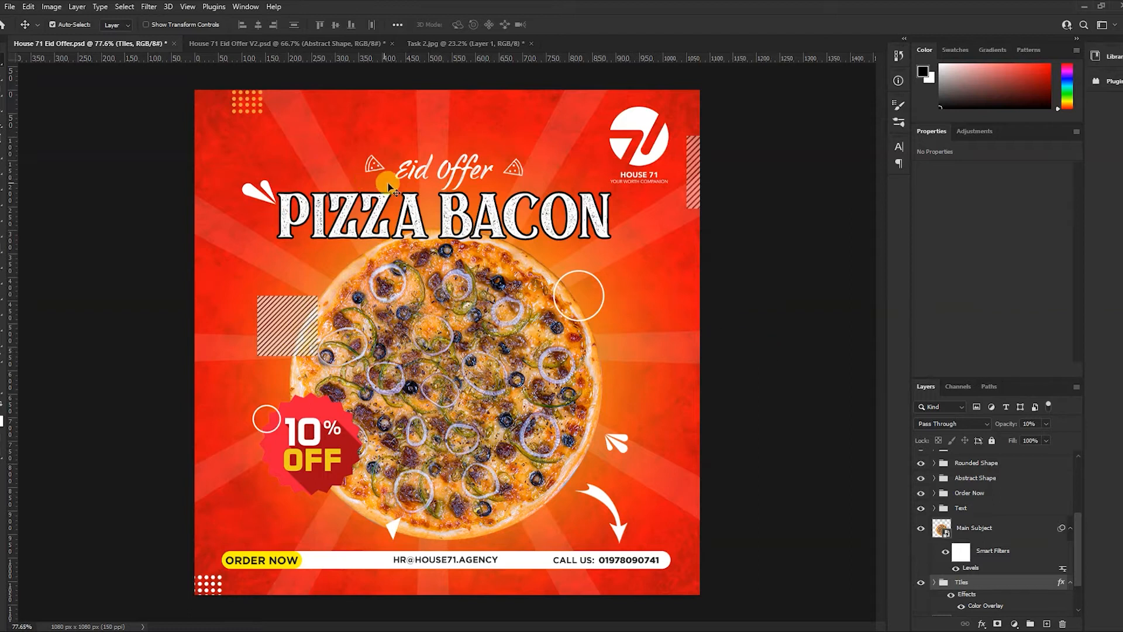
# Step: Examine the Eid Offer and Pizza Bacon headings up close and check the Pizza Bacon title's font settings
pyautogui.keyDown('ctrl'); pyautogui.click(410, 169); pyautogui.keyUp('ctrl')
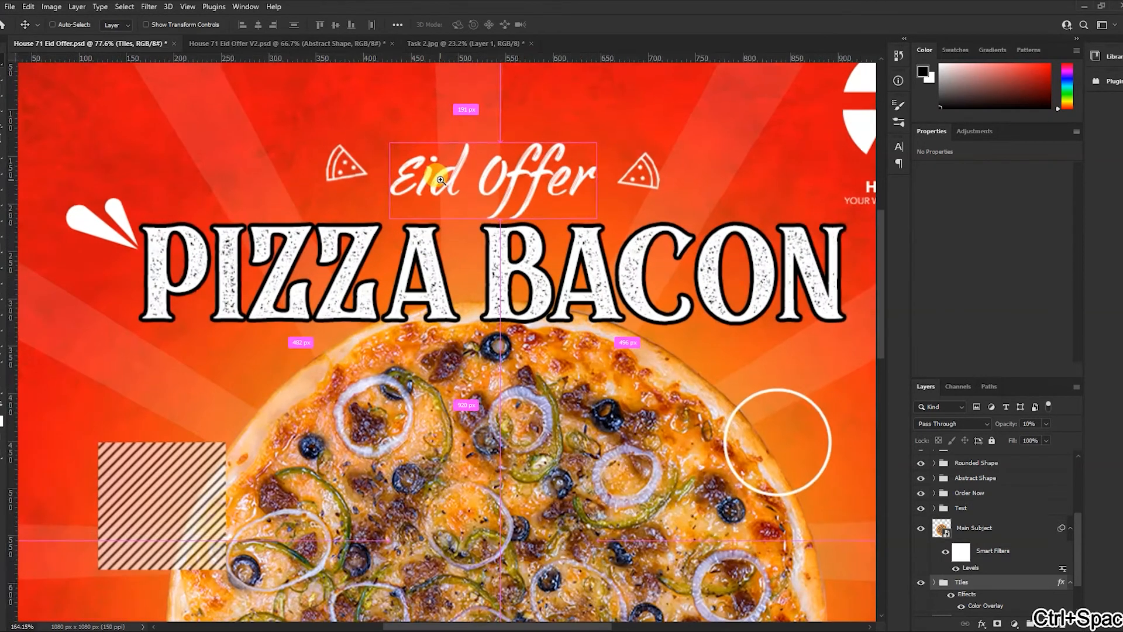
pyautogui.moveTo(497, 190); pyautogui.dragTo(488, 223)
pyautogui.moveTo(538, 135); pyautogui.dragTo(419, 231)
pyautogui.keyDown('ctrl'); pyautogui.click(330, 248); pyautogui.keyUp('ctrl')
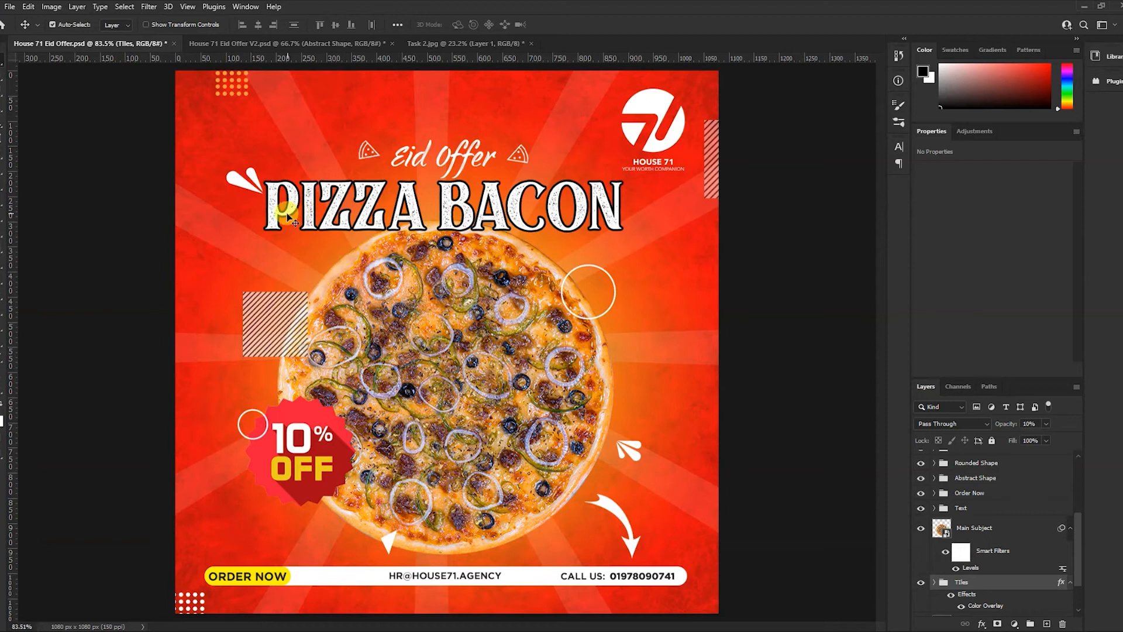
pyautogui.press('t')
pyautogui.moveTo(269, 206); pyautogui.dragTo(623, 204)
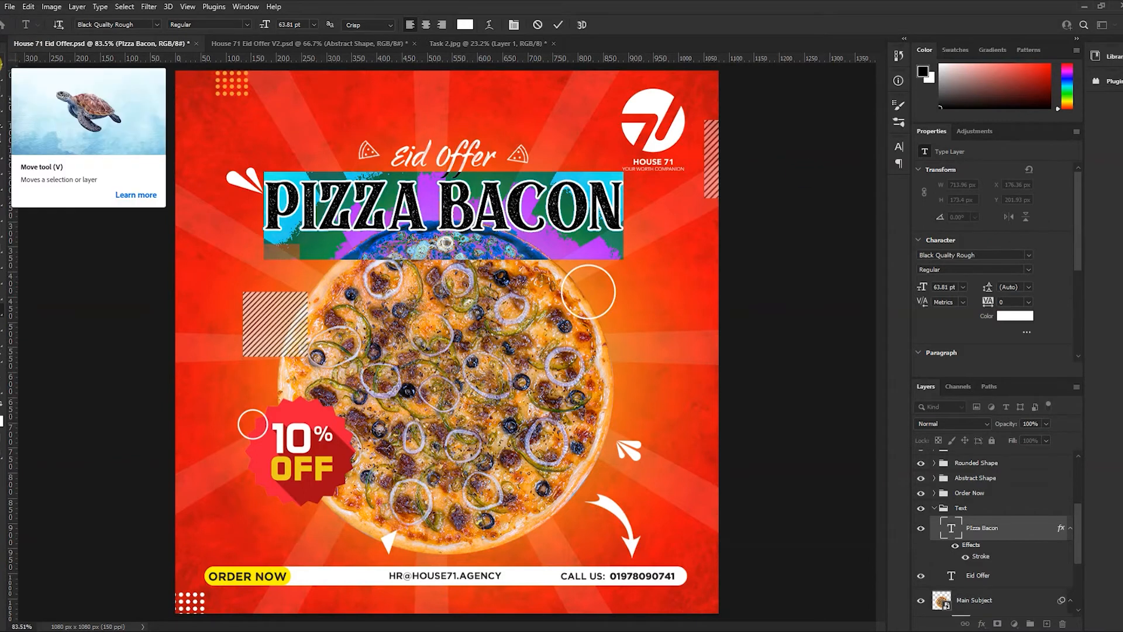
pyautogui.click(1, 64)
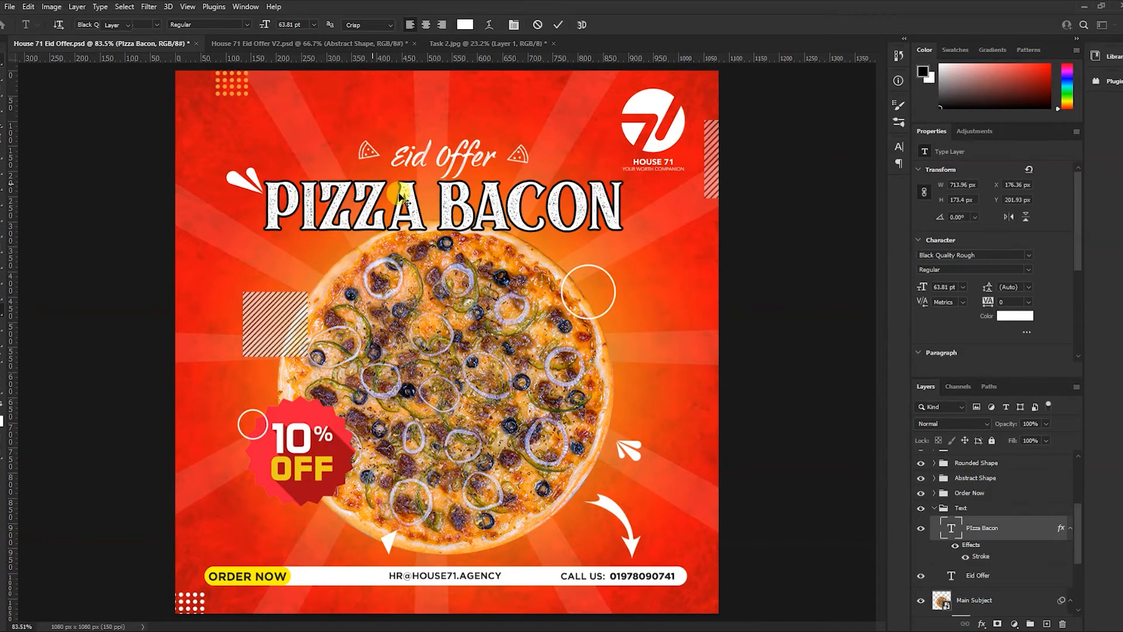
# Step: Select the Eid Offer text to check its font settings, and select the House 71 logo to locate its layer
pyautogui.click(427, 158)
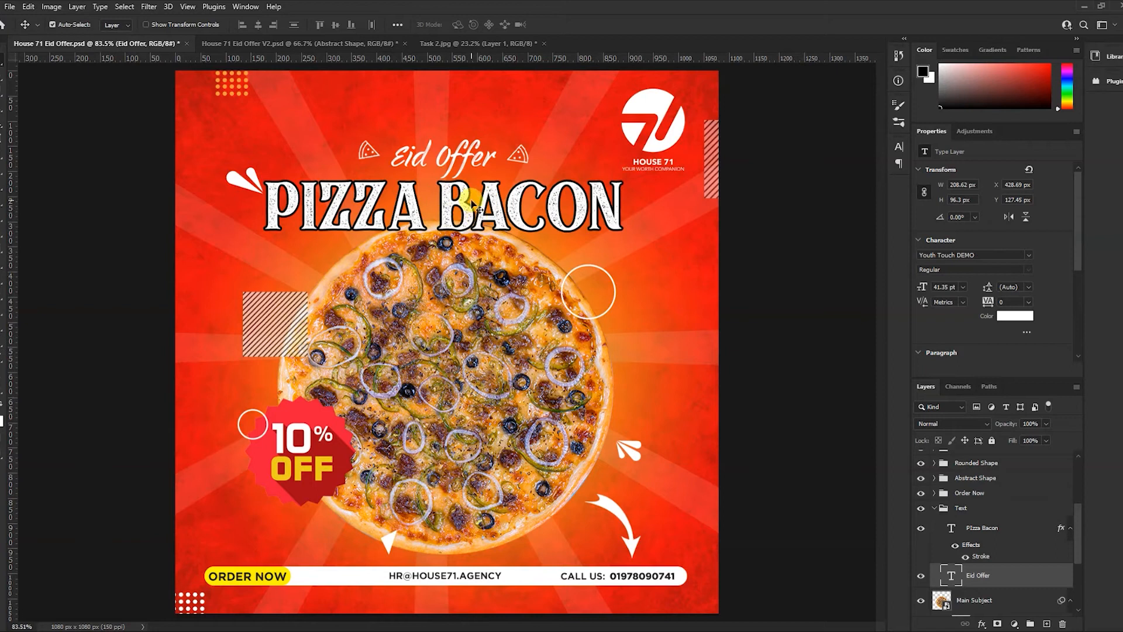
pyautogui.click(662, 102)
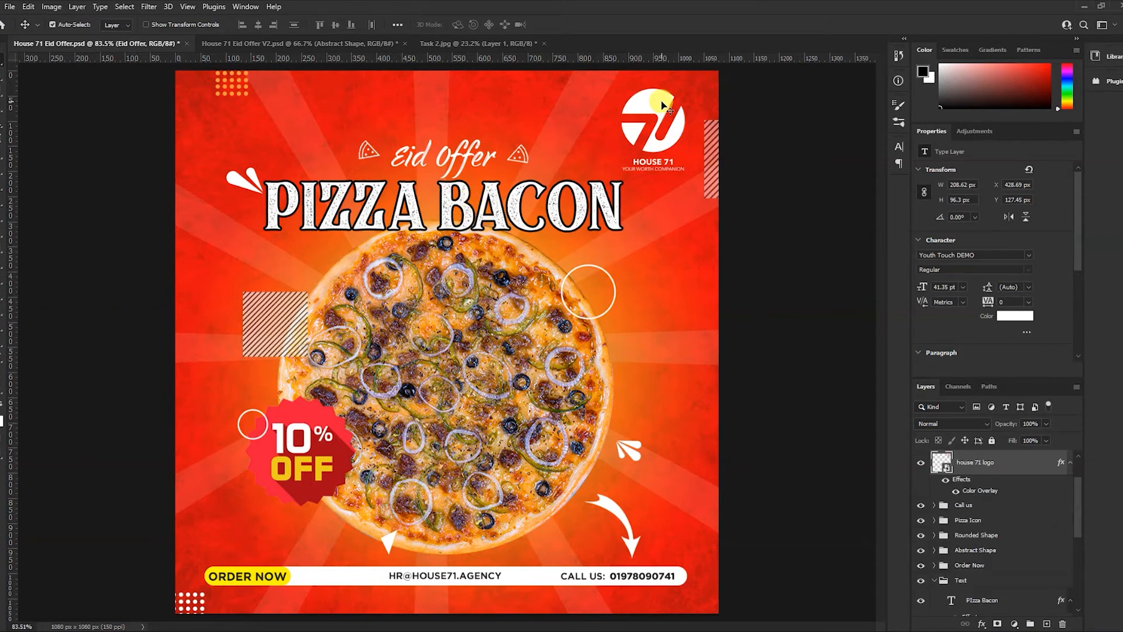
# Step: Switch the House 71 logo layer off and on again to review it on the poster
pyautogui.click(921, 462)
pyautogui.click(922, 462)
pyautogui.click(921, 463)
pyautogui.click(921, 462)
# Step: Collapse the Text group and toggle its visibility several times to compare the poster with and without its headings
pyautogui.scroll(-3, 927, 474)
pyautogui.scroll(-1, 936, 486)
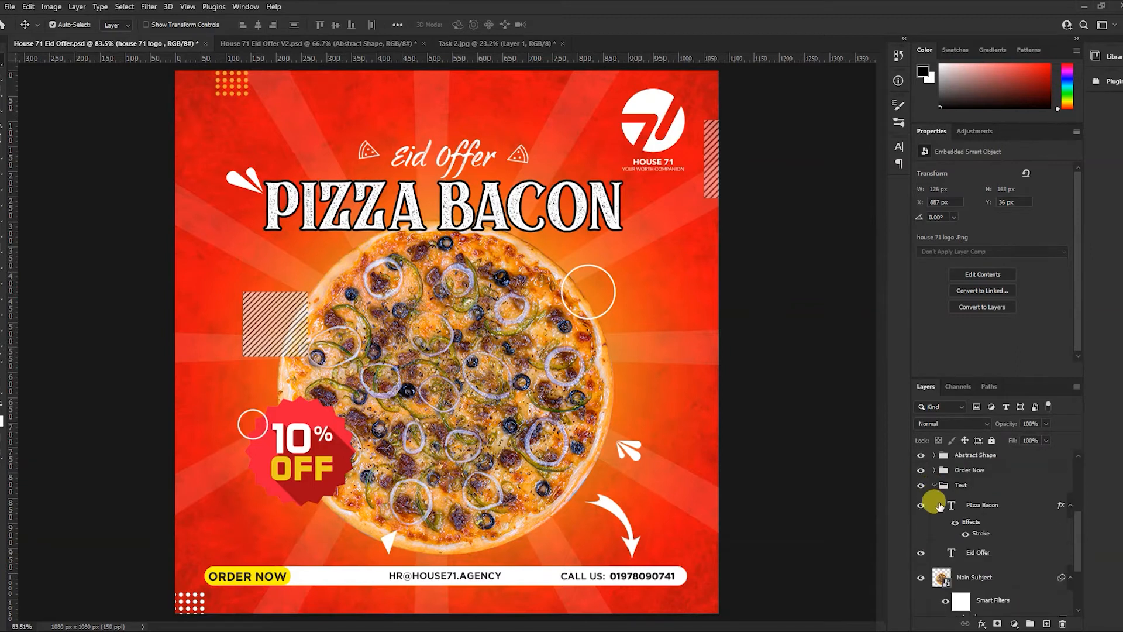
pyautogui.click(934, 485)
pyautogui.click(922, 485)
pyautogui.click(921, 486)
pyautogui.click(921, 486)
pyautogui.click(921, 486)
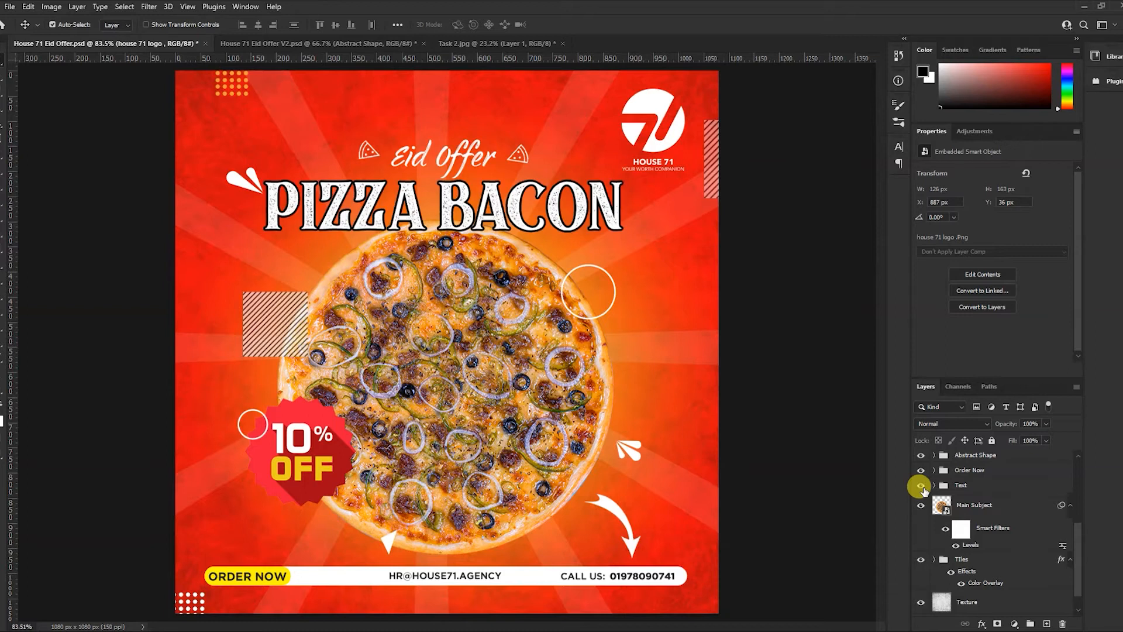
pyautogui.click(921, 485)
pyautogui.click(921, 486)
pyautogui.click(921, 485)
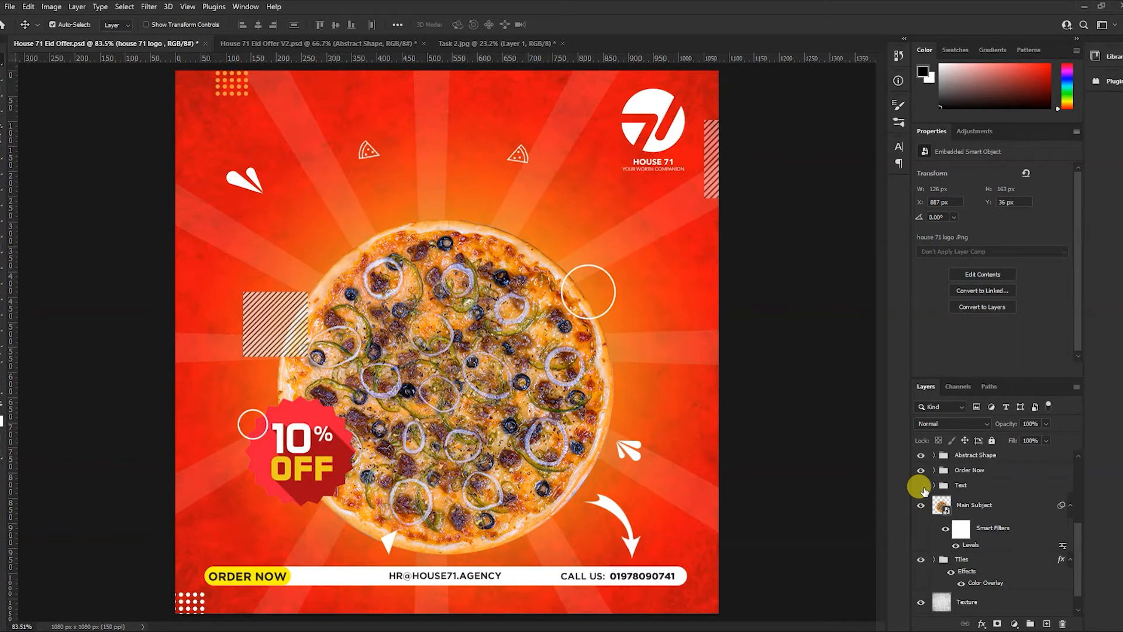
pyautogui.click(921, 486)
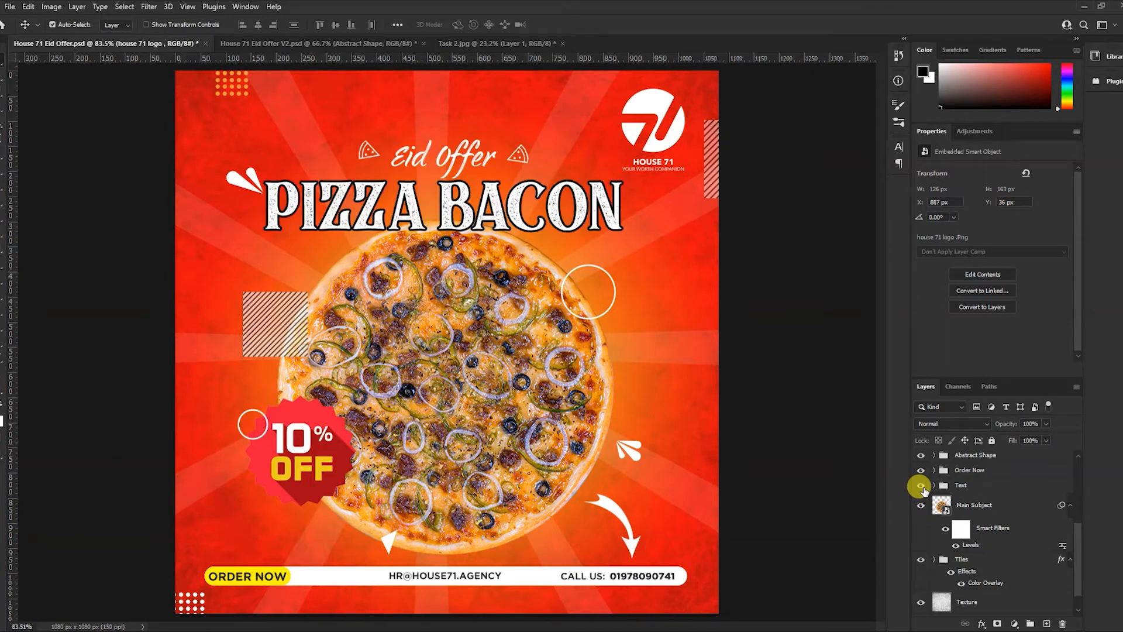
# Step: Expand the Order Now group and toggle its visibility to review the contact bar it contains
pyautogui.scroll(2, 923, 491)
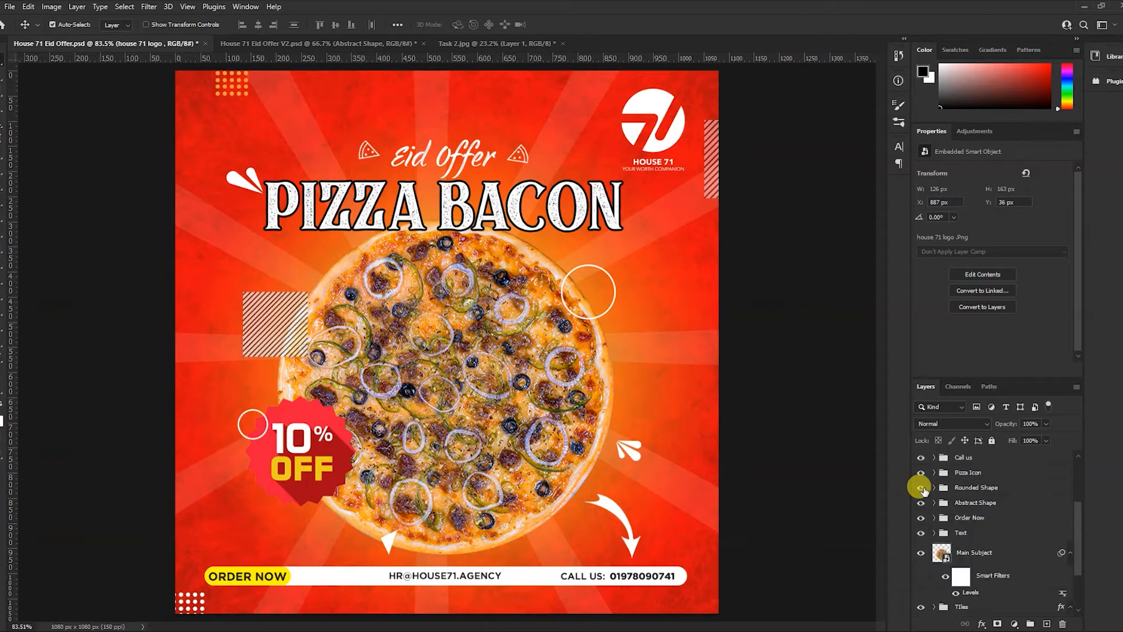
pyautogui.click(934, 517)
pyautogui.click(922, 519)
pyautogui.click(922, 519)
pyautogui.click(921, 519)
pyautogui.click(922, 519)
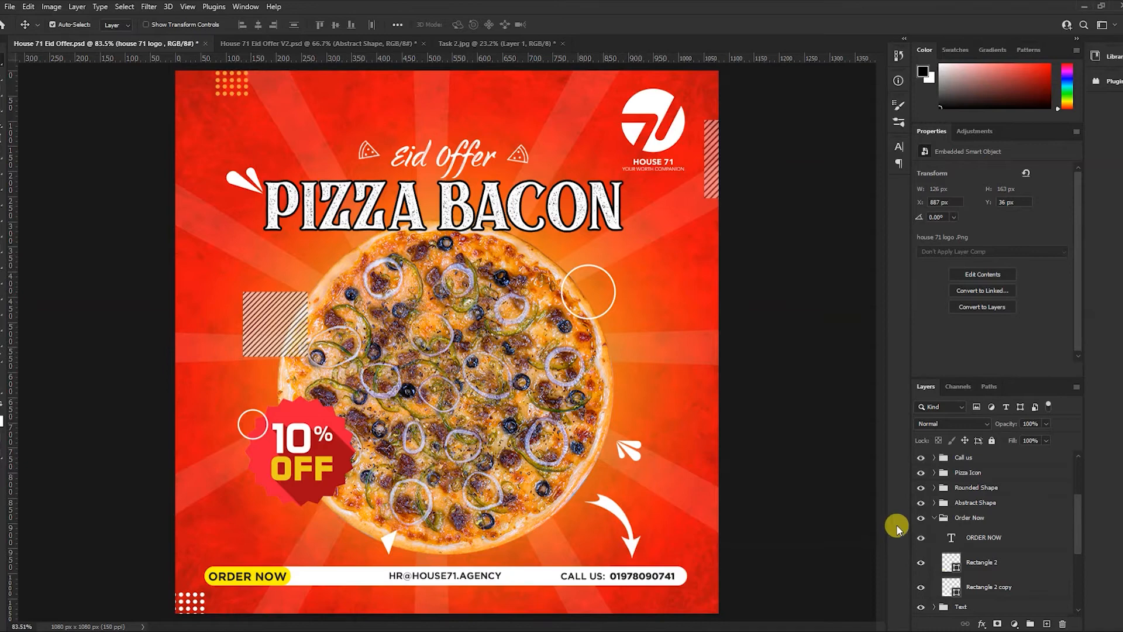
# Step: Draw a black rectangle about 947 by 42 px with 10 px corners just above the Order Now bar
pyautogui.hotkey('ctrl', 'space')
pyautogui.moveTo(358, 569); pyautogui.dragTo(324, 468)
pyautogui.moveTo(466, 451); pyautogui.dragTo(370, 461)
pyautogui.keyDown('ctrl'); pyautogui.click(445, 450); pyautogui.keyUp('ctrl')
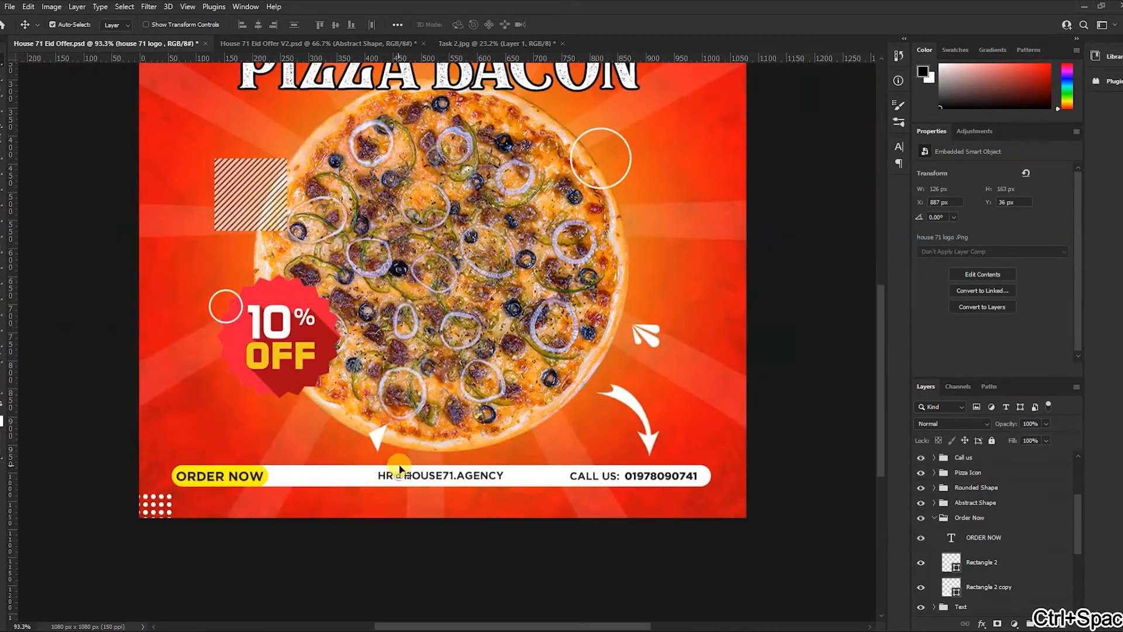
pyautogui.click(1, 343)
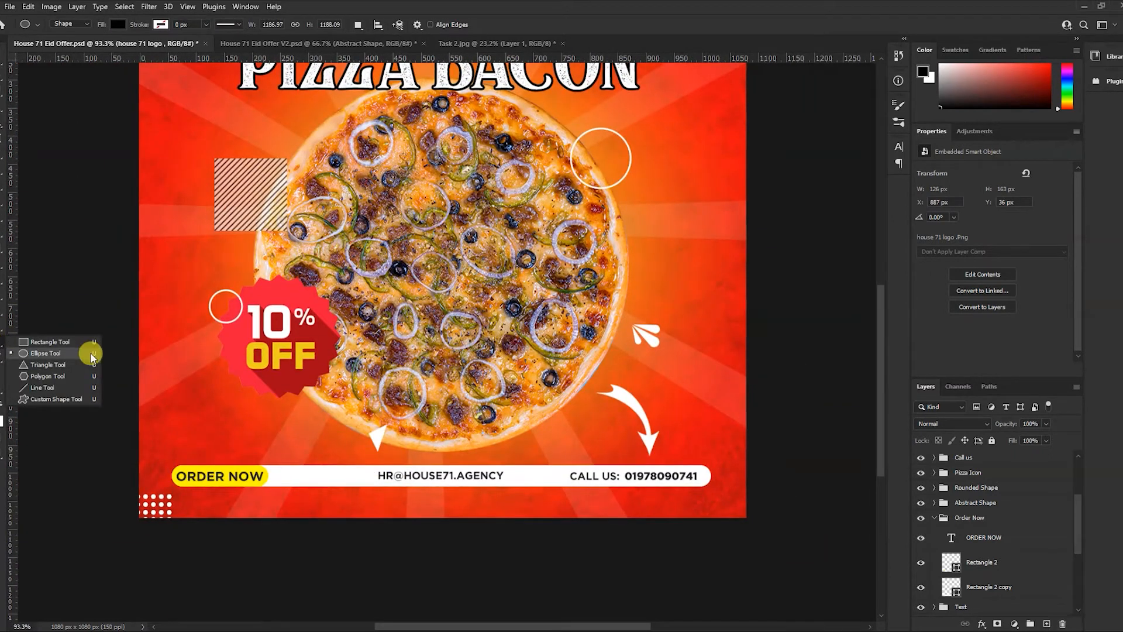
pyautogui.click(87, 341)
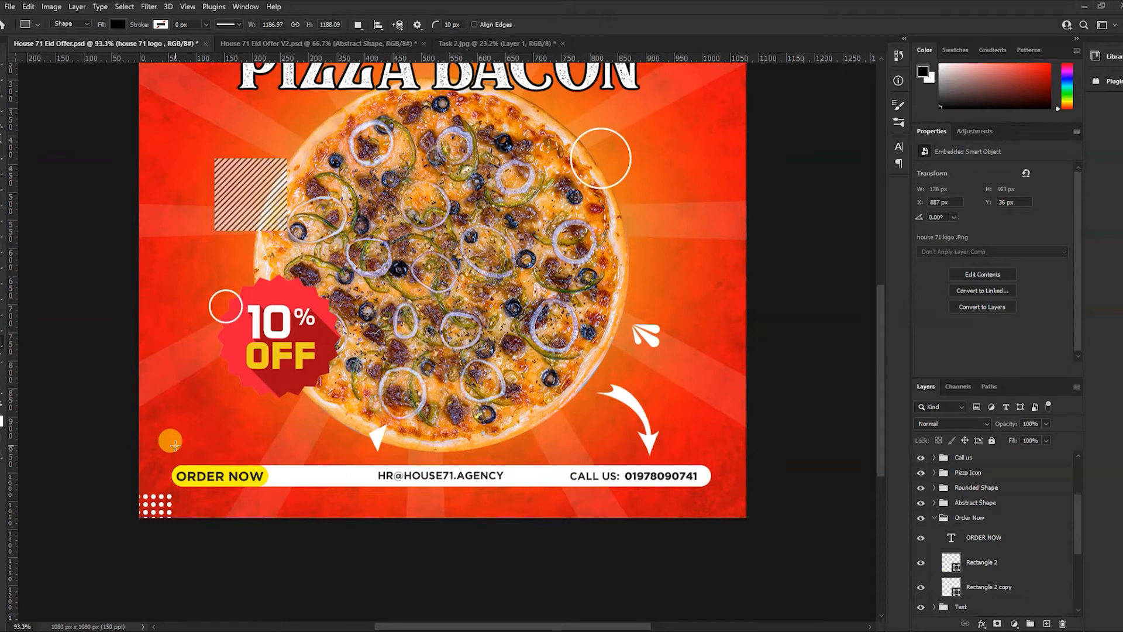
pyautogui.moveTo(174, 446); pyautogui.dragTo(706, 459)
pyautogui.moveTo(441, 447); pyautogui.dragTo(441, 439)
pyautogui.click(2, 71)
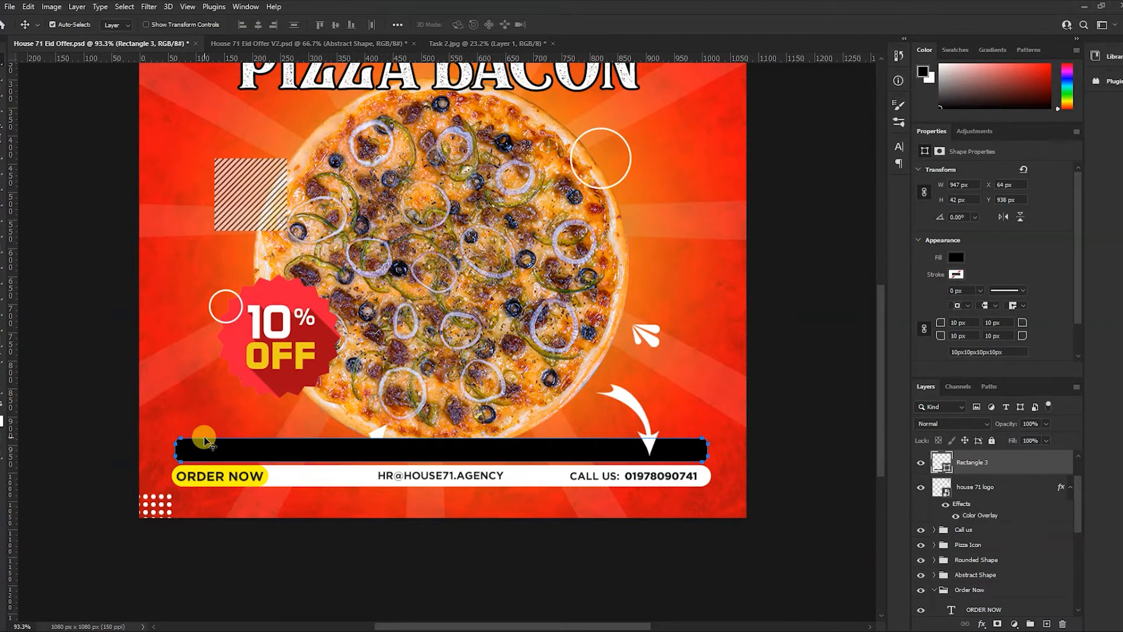
# Step: Round the black rectangle's corners fully to a 21 px radius so it becomes a pill-shaped bar
pyautogui.hotkey('ctrl', 'space')
pyautogui.click(226, 518)
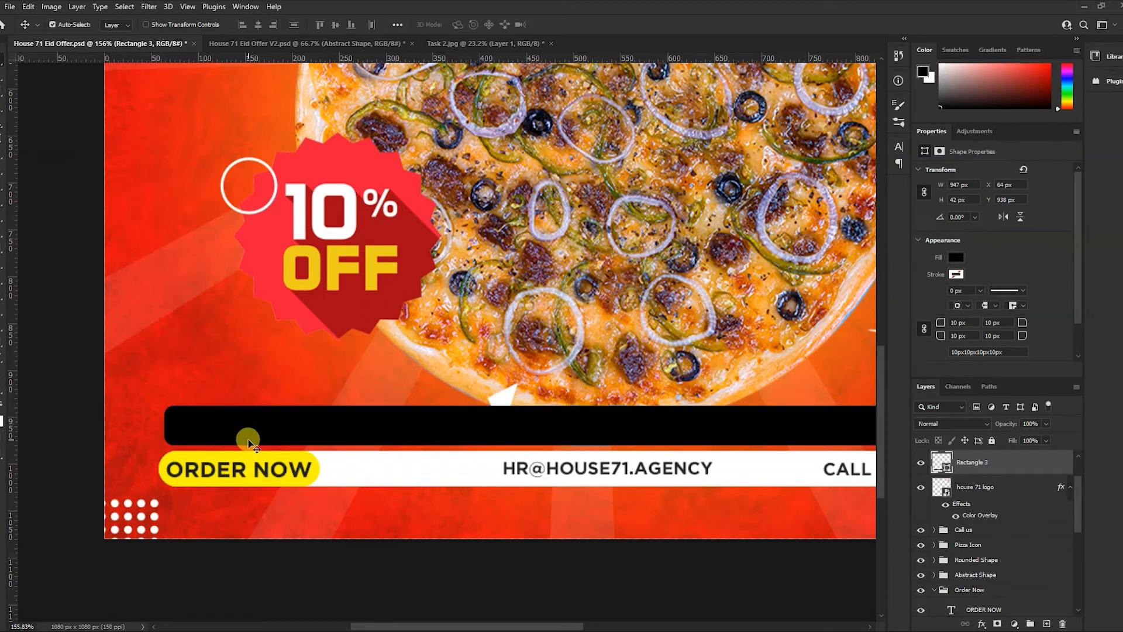
pyautogui.hotkey('ctrl', 'space')
pyautogui.moveTo(218, 359); pyautogui.dragTo(251, 350)
pyautogui.click(3, 345)
pyautogui.hotkey('ctrl', 'space')
pyautogui.moveTo(125, 432); pyautogui.dragTo(249, 428)
pyautogui.hotkey('ctrl', 'space')
pyautogui.moveTo(254, 260); pyautogui.dragTo(201, 313)
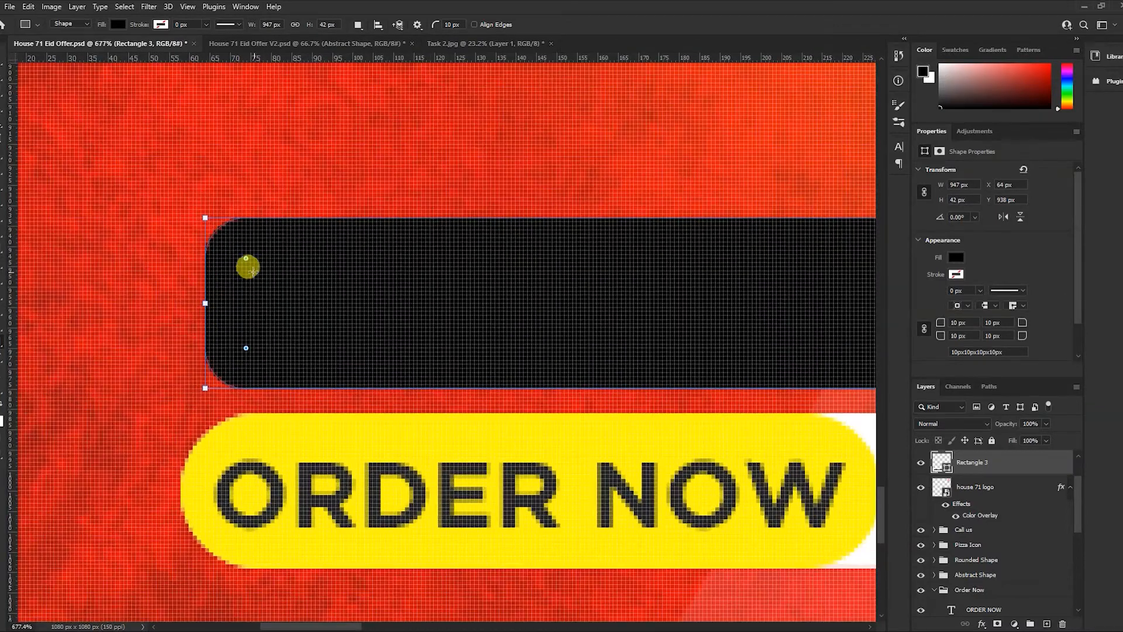
pyautogui.moveTo(245, 258); pyautogui.dragTo(844, 272)
pyautogui.moveTo(530, 278); pyautogui.dragTo(418, 344)
pyautogui.moveTo(314, 347); pyautogui.dragTo(334, 352)
pyautogui.press('v')
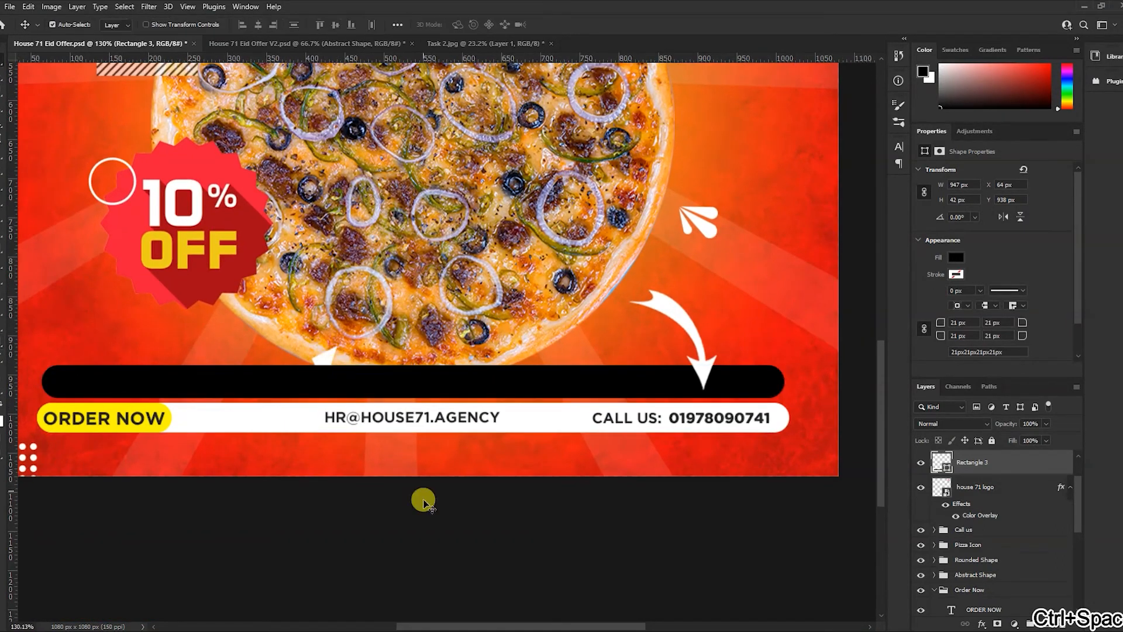
# Step: Move the black bar slightly higher to leave a gap above the white contact bar
pyautogui.click(422, 528)
pyautogui.moveTo(406, 385)
pyautogui.mouseDown()
pyautogui.moveTo(418, 384)
pyautogui.moveTo(404, 384)
pyautogui.mouseUp()
pyautogui.moveTo(534, 396); pyautogui.dragTo(531, 359)
pyautogui.press('i')
pyautogui.press('v')
pyautogui.click(550, 451)
pyautogui.moveTo(413, 369); pyautogui.dragTo(407, 367)
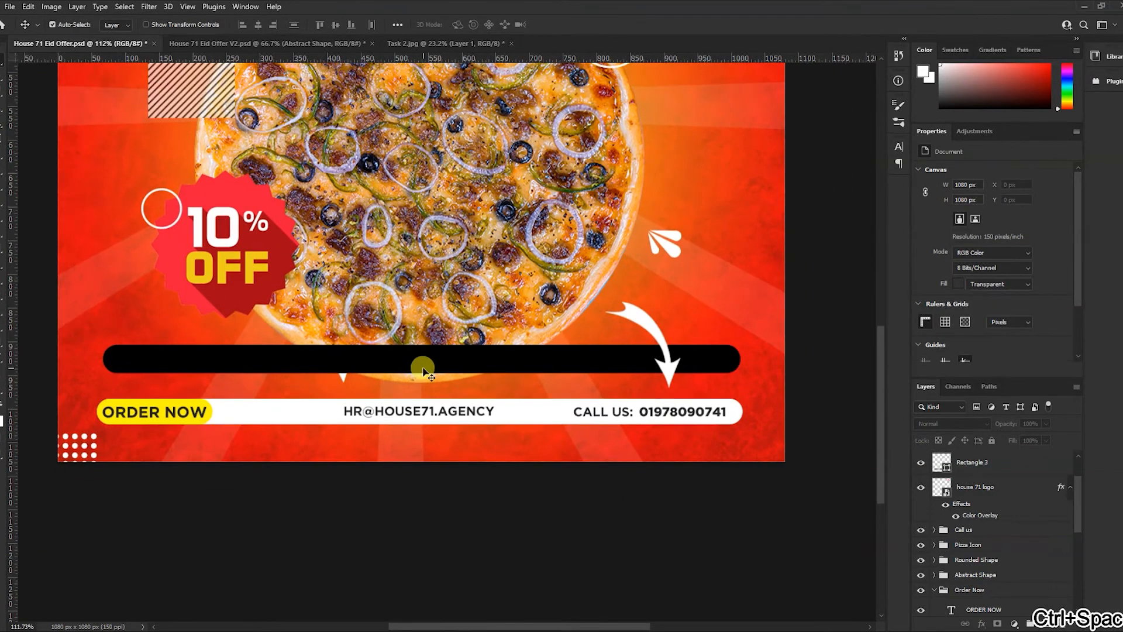
# Step: Move the yellow Order Now shape onto the black bar and bring it to the front
pyautogui.click(179, 412)
pyautogui.moveTo(173, 406); pyautogui.dragTo(176, 352)
pyautogui.hotkey('ctrl', 'shift', ']')
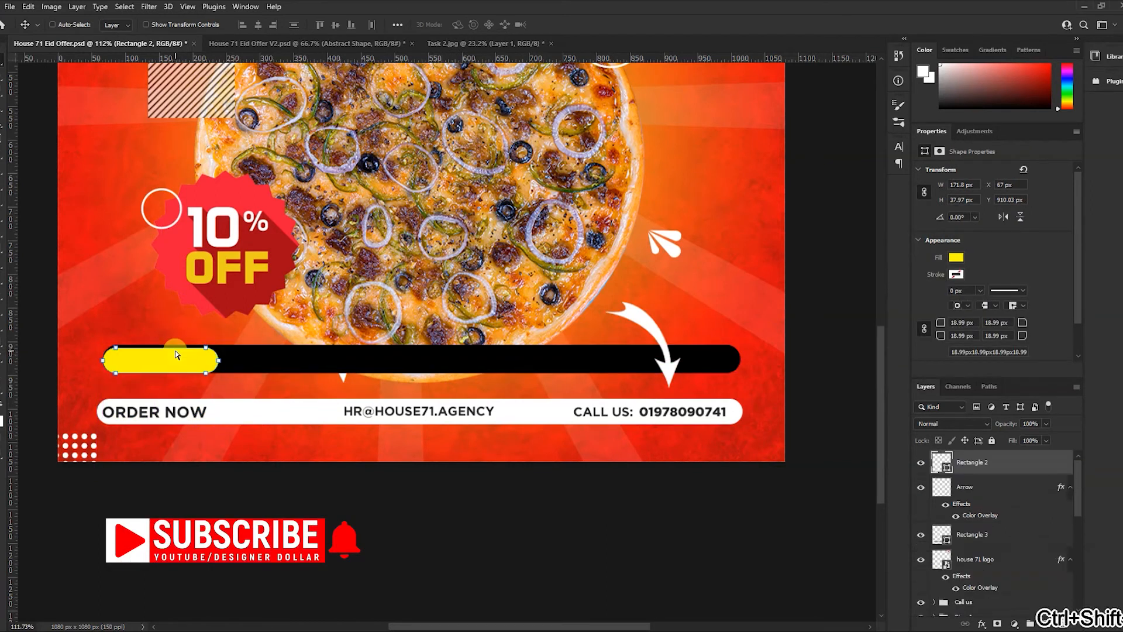
# Step: Align the yellow shape with the black bar's centre and position it at the bar's left end
pyautogui.keyDown('shift'); pyautogui.click(236, 357); pyautogui.keyUp('shift')
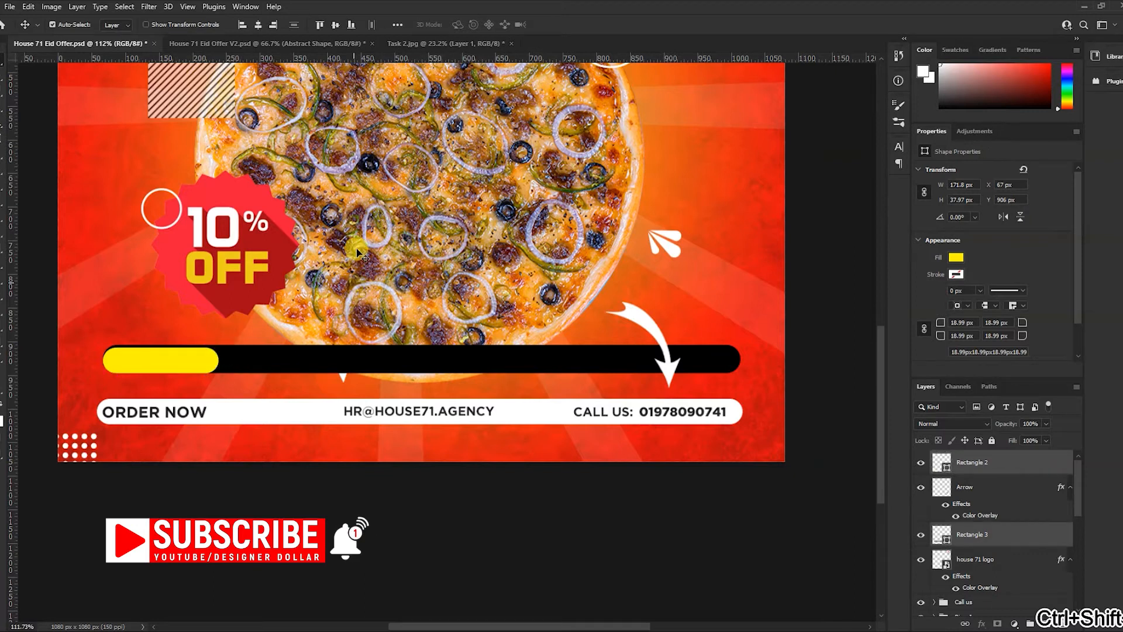
pyautogui.click(258, 24)
pyautogui.moveTo(441, 360); pyautogui.dragTo(283, 360)
pyautogui.hotkey('ctrl', 'z')
pyautogui.click(556, 536)
pyautogui.moveTo(443, 362); pyautogui.dragTo(180, 360)
pyautogui.click(299, 470)
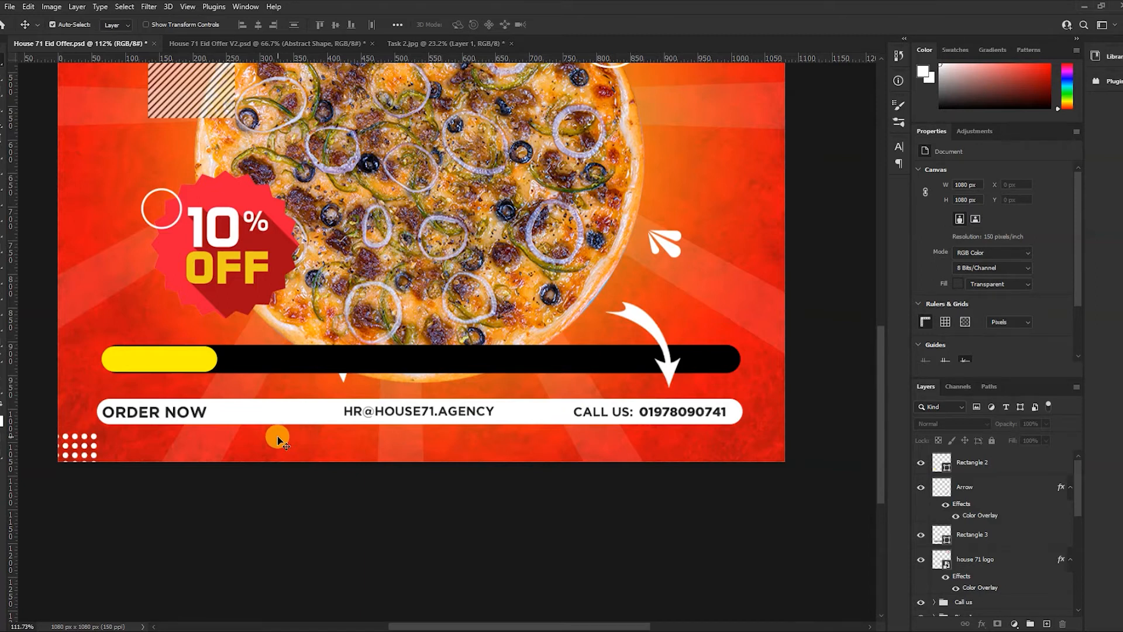
# Step: Delete the black bar and the yellow shape
pyautogui.click(251, 363)
pyautogui.press('Delete')
pyautogui.click(183, 359)
pyautogui.press('Delete')
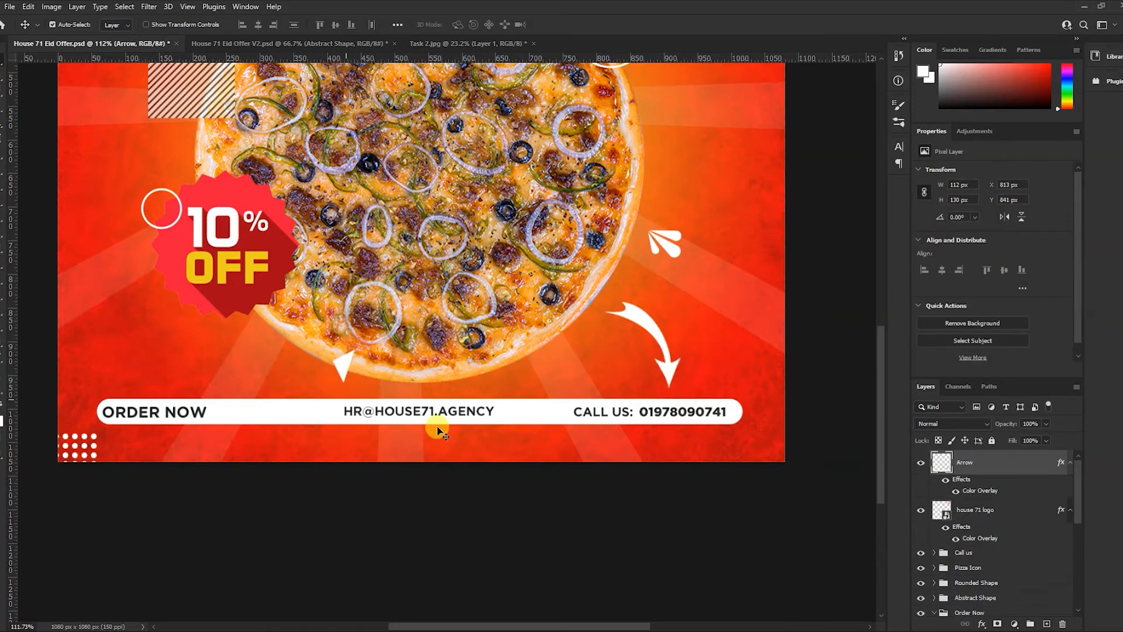
# Step: Undo the yellow shape's deletion and moves to restore the original Order Now bar, leaving out the black practice bar
pyautogui.hotkey('ctrl', 'z')
pyautogui.hotkey('ctrl', 'z')
pyautogui.hotkey('ctrl', 'z')
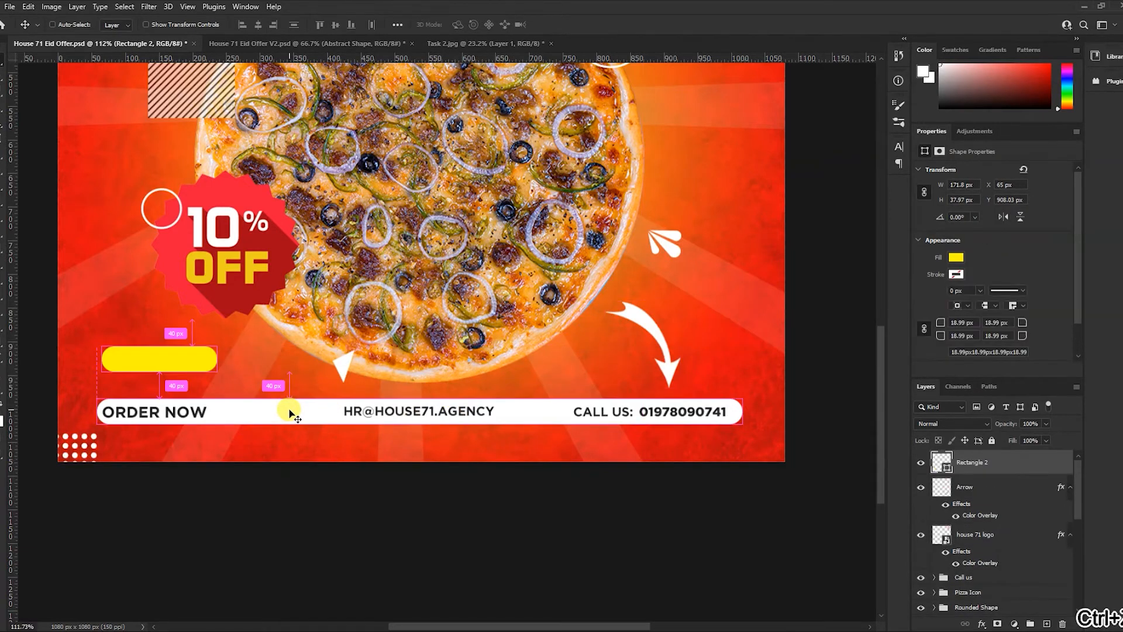
pyautogui.hotkey('ctrl', 'z')
pyautogui.hotkey('ctrl', 'z')
pyautogui.hotkey('ctrl', 'z')
pyautogui.hotkey('ctrl', 'z')
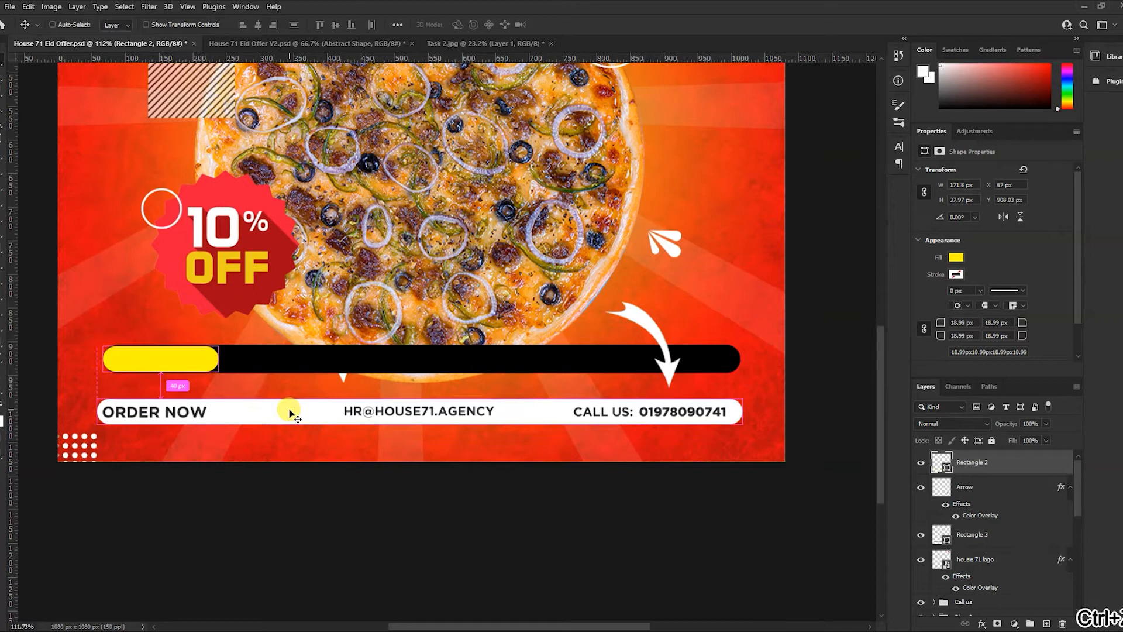
pyautogui.hotkey('ctrl', 'z')
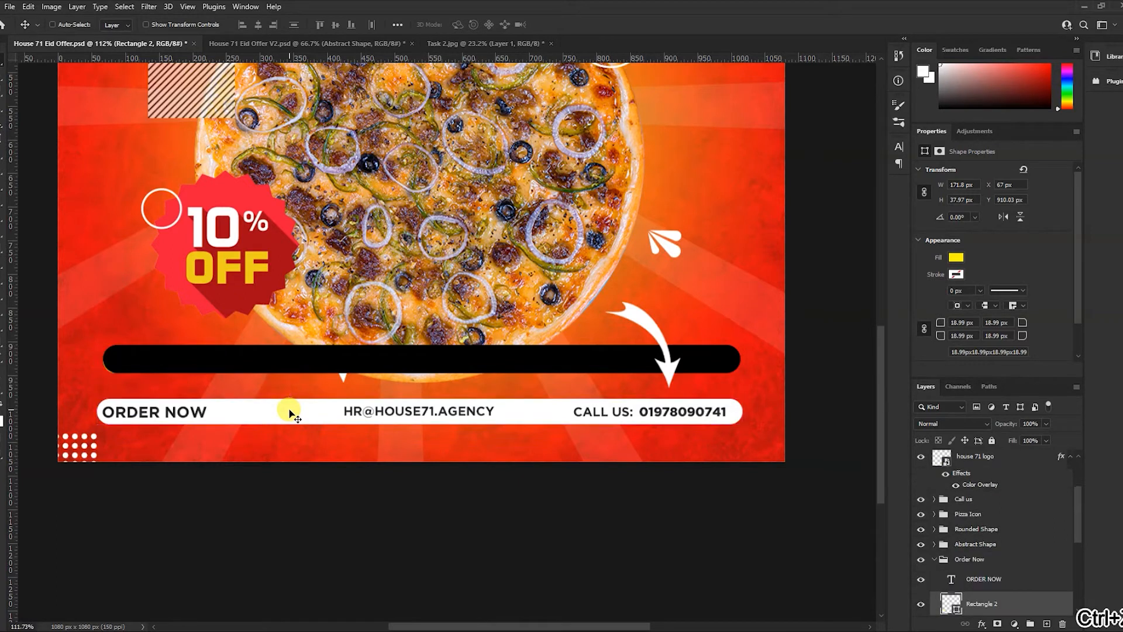
pyautogui.keyDown('ctrl'); pyautogui.click(279, 359); pyautogui.keyUp('ctrl')
pyautogui.hotkey('ctrl', 'z')
# Step: Draw a black triangle about 73 by 63 px on the red background beside the pizza's right edge
pyautogui.hotkey('ctrl', 'space')
pyautogui.moveTo(409, 358); pyautogui.dragTo(381, 357)
pyautogui.hotkey('ctrl', 'space')
pyautogui.moveTo(399, 515)
pyautogui.mouseDown()
pyautogui.moveTo(418, 516)
pyautogui.moveTo(394, 504)
pyautogui.mouseUp()
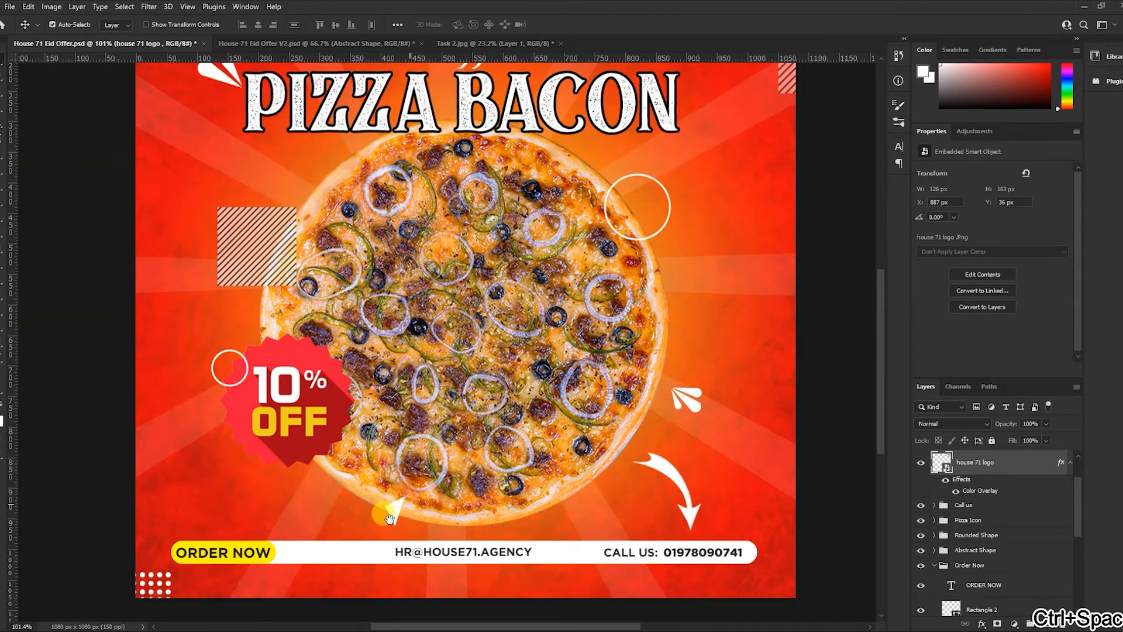
pyautogui.rightClick(2, 340)
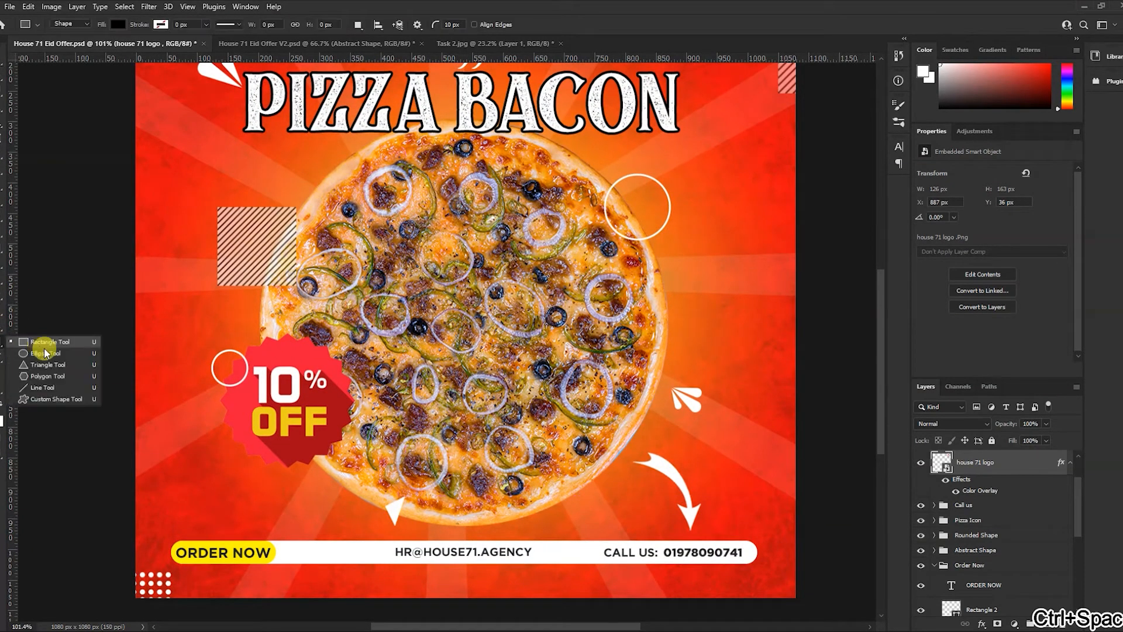
pyautogui.click(50, 373)
pyautogui.moveTo(687, 292); pyautogui.dragTo(730, 330)
pyautogui.press('v')
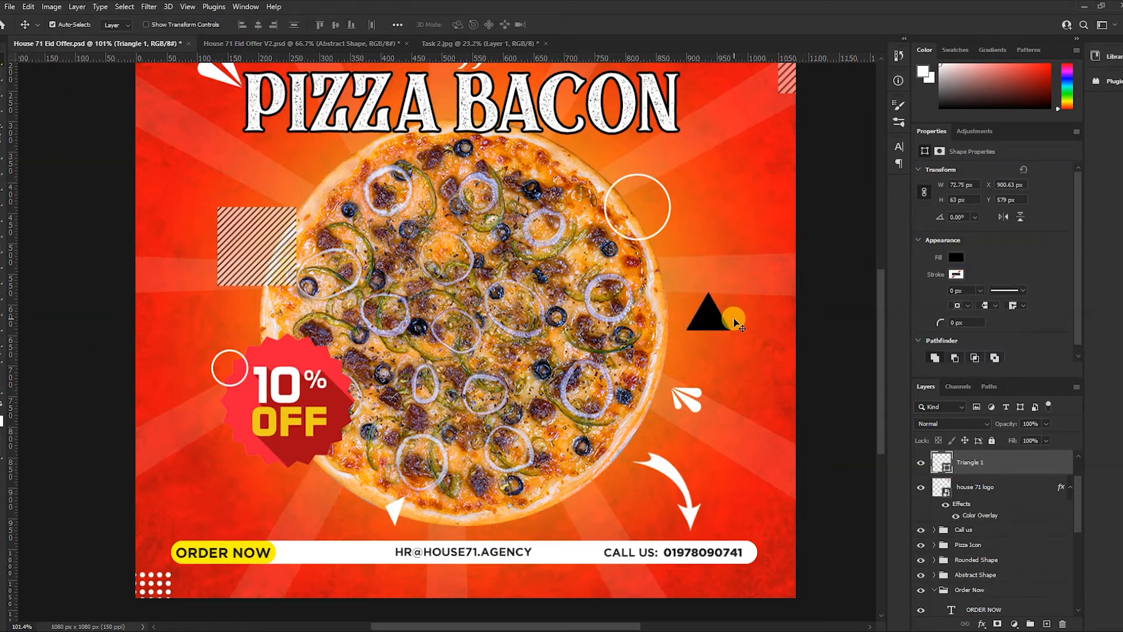
# Step: Fill the triangle with white and move it beside the small white triangle on the pizza's lower edge
pyautogui.press('i')
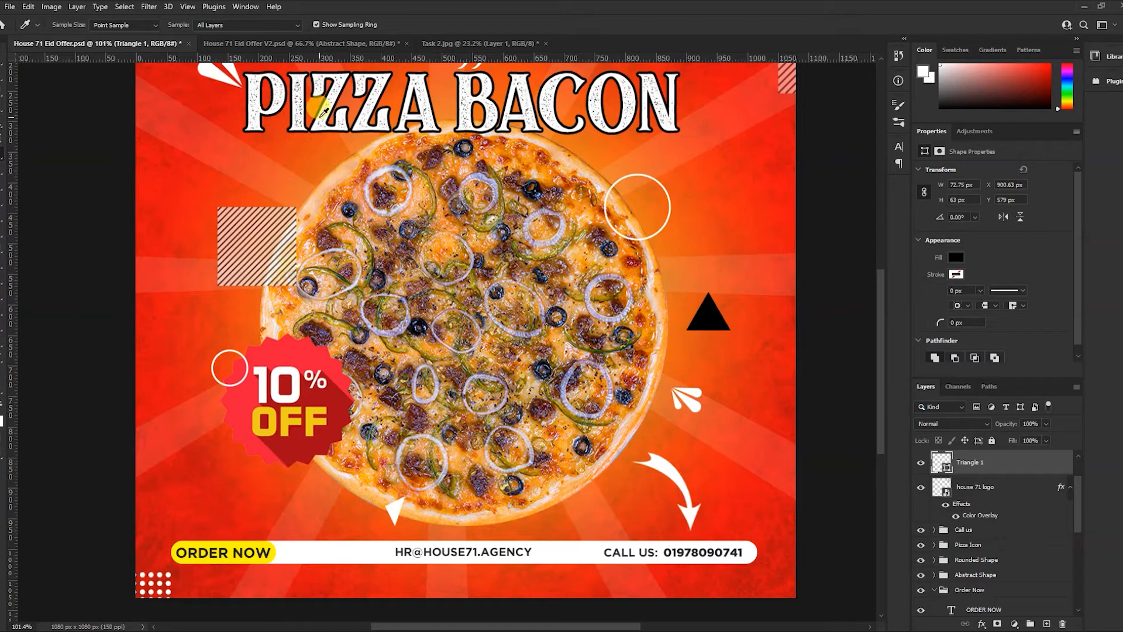
pyautogui.press('v')
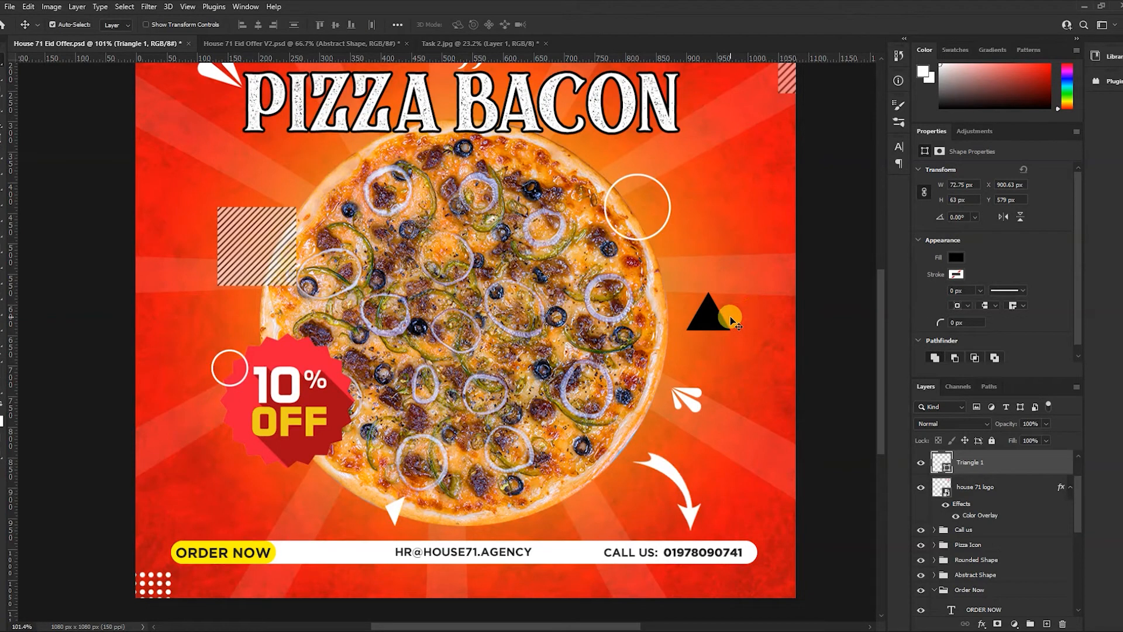
pyautogui.hotkey('alt', 'Delete')
pyautogui.moveTo(725, 345); pyautogui.dragTo(507, 509)
# Step: Rotate the new triangle to -90° and squash its height to 47.62%
pyautogui.hotkey('ctrl', 'space')
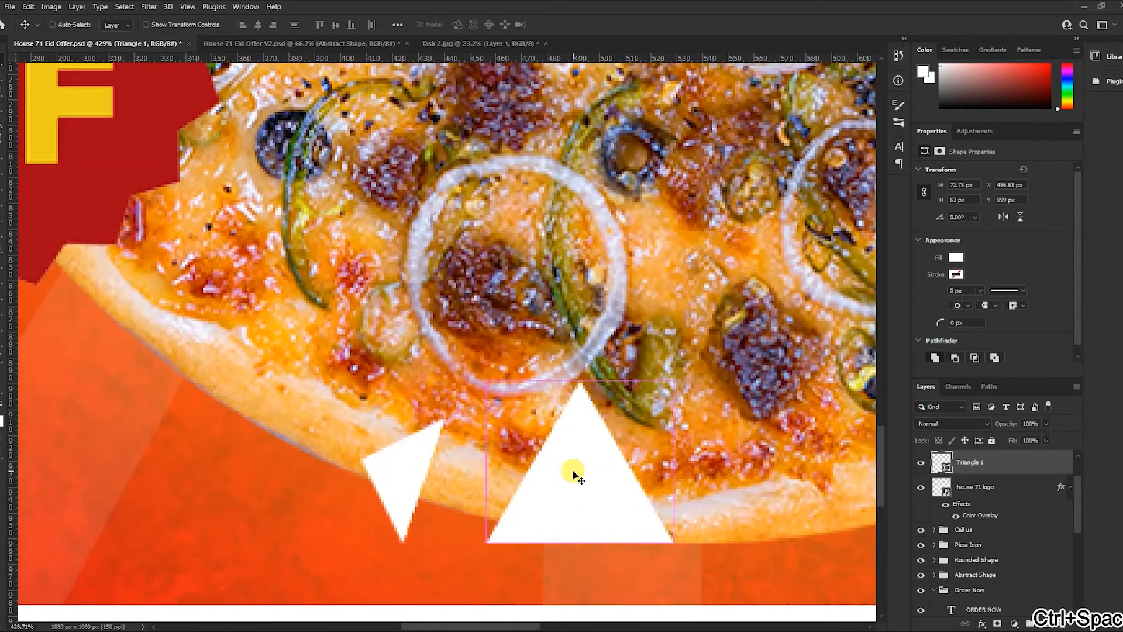
pyautogui.hotkey('ctrl', 't')
pyautogui.moveTo(683, 372); pyautogui.dragTo(494, 351)
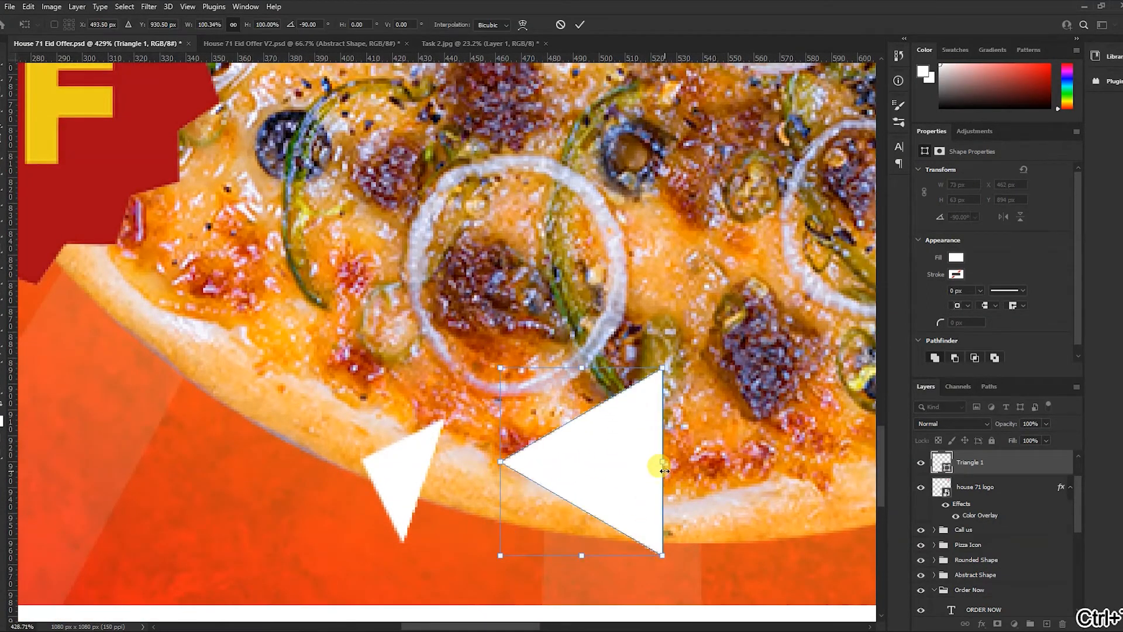
pyautogui.moveTo(664, 464); pyautogui.dragTo(579, 466)
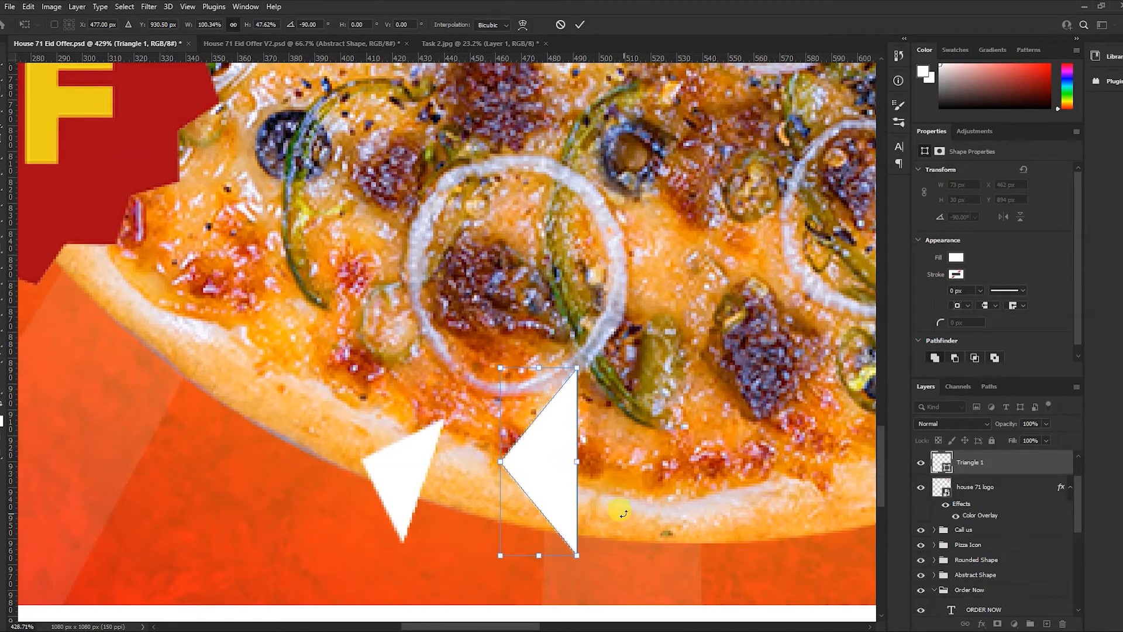
pyautogui.press('Return')
# Step: Tilt the triangle to -74.32° and scale it to 72.35% to match the existing small white triangle
pyautogui.moveTo(561, 476); pyautogui.dragTo(488, 497)
pyautogui.hotkey('ctrl', 't')
pyautogui.moveTo(522, 404)
pyautogui.mouseDown()
pyautogui.moveTo(530, 393)
pyautogui.moveTo(539, 414)
pyautogui.mouseUp()
pyautogui.press('Return')
pyautogui.moveTo(486, 471); pyautogui.dragTo(519, 464)
pyautogui.hotkey('ctrl', 't')
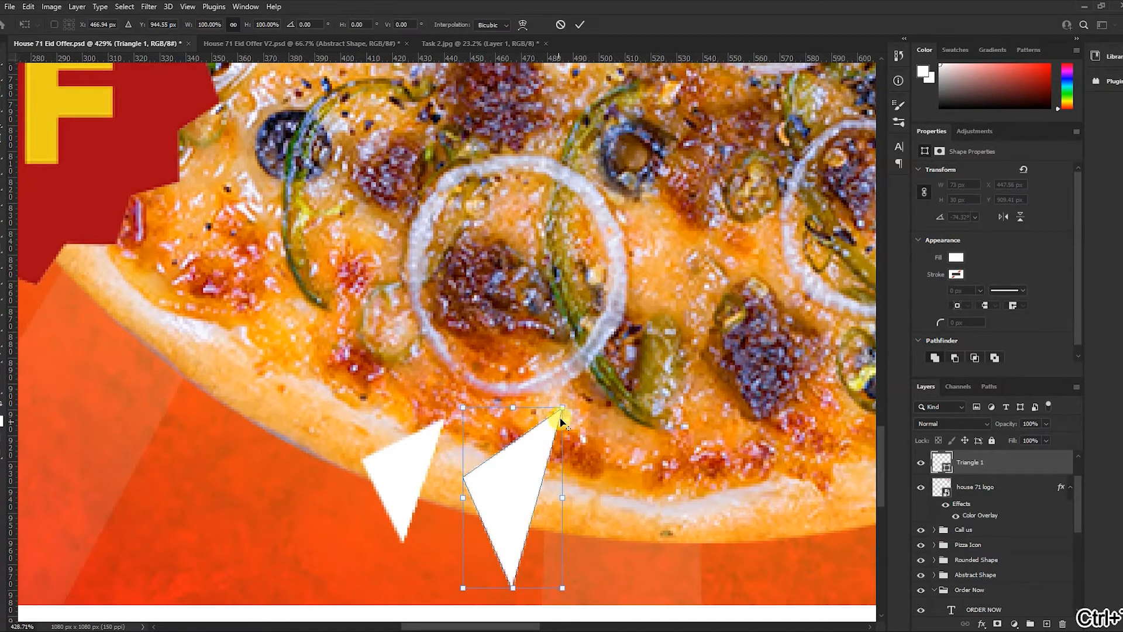
pyautogui.moveTo(562, 406); pyautogui.dragTo(544, 432)
pyautogui.press('Return')
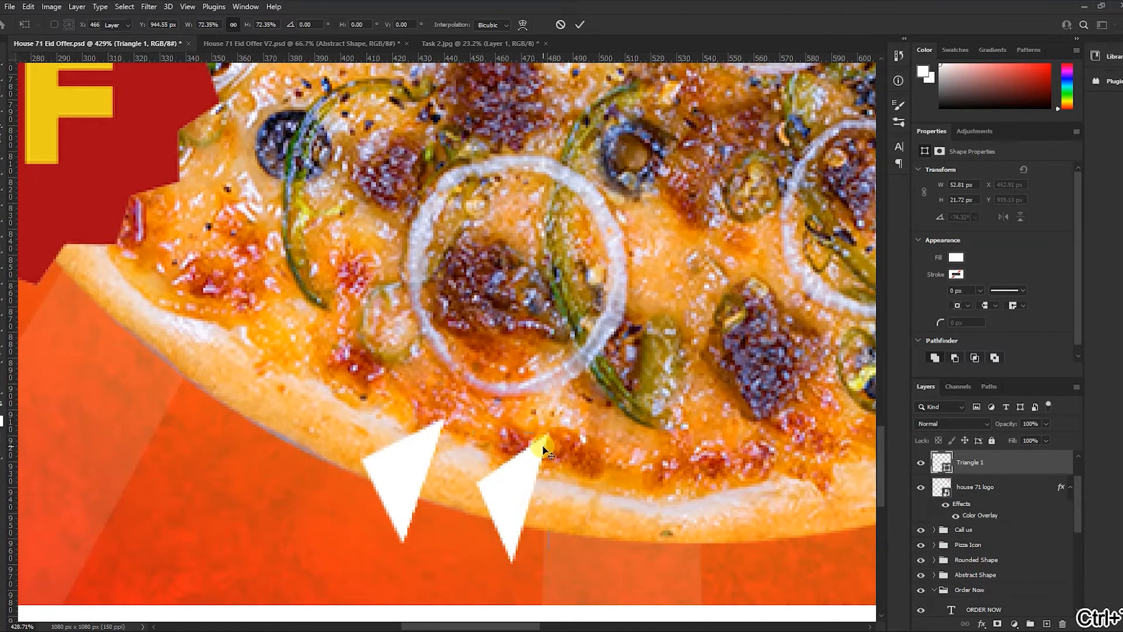
# Step: Move the practice triangle next to the existing white triangle for comparison, and delete it
pyautogui.moveTo(518, 514); pyautogui.dragTo(441, 488)
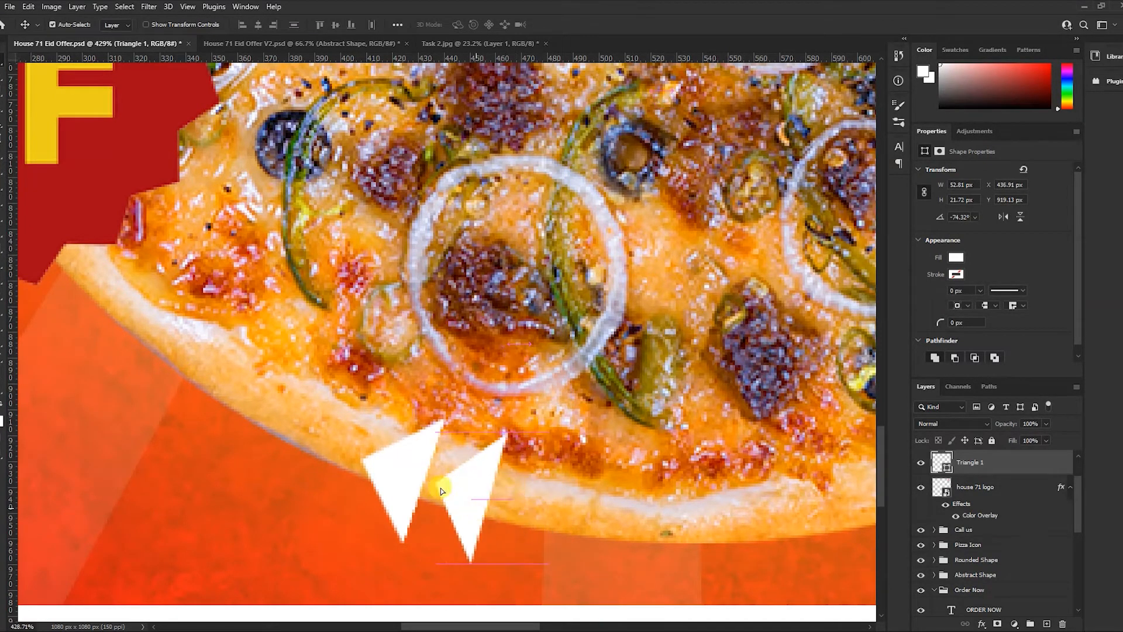
pyautogui.press('Delete')
# Step: Try moving the 10% OFF badge over the pizza, and undo the move
pyautogui.moveTo(523, 409); pyautogui.dragTo(403, 373)
pyautogui.moveTo(329, 444); pyautogui.dragTo(518, 409)
pyautogui.hotkey('ctrl', 'z')
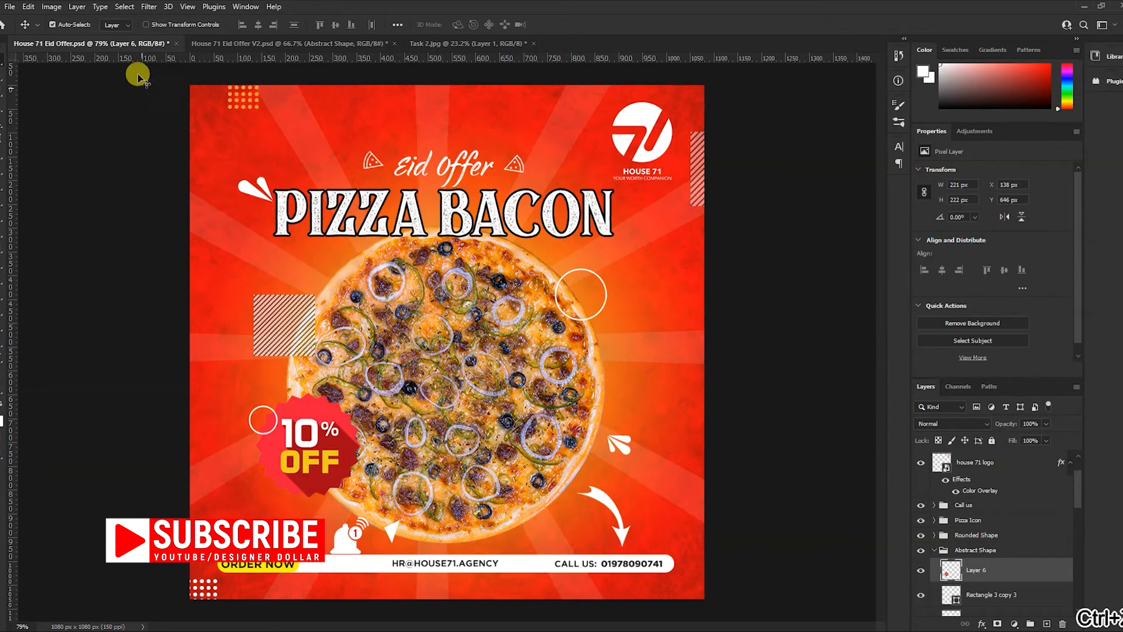
# Step: Switch to the browser and search Google Images for "10%off" badge artwork
pyautogui.click(74, 30)
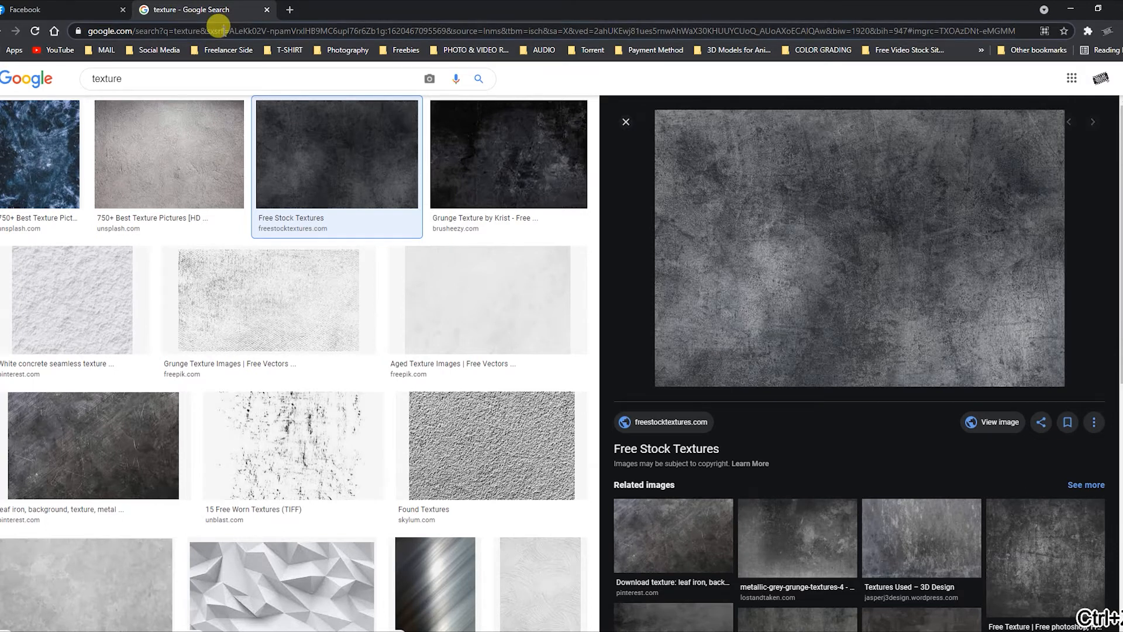
pyautogui.click(223, 31)
pyautogui.write('10%')
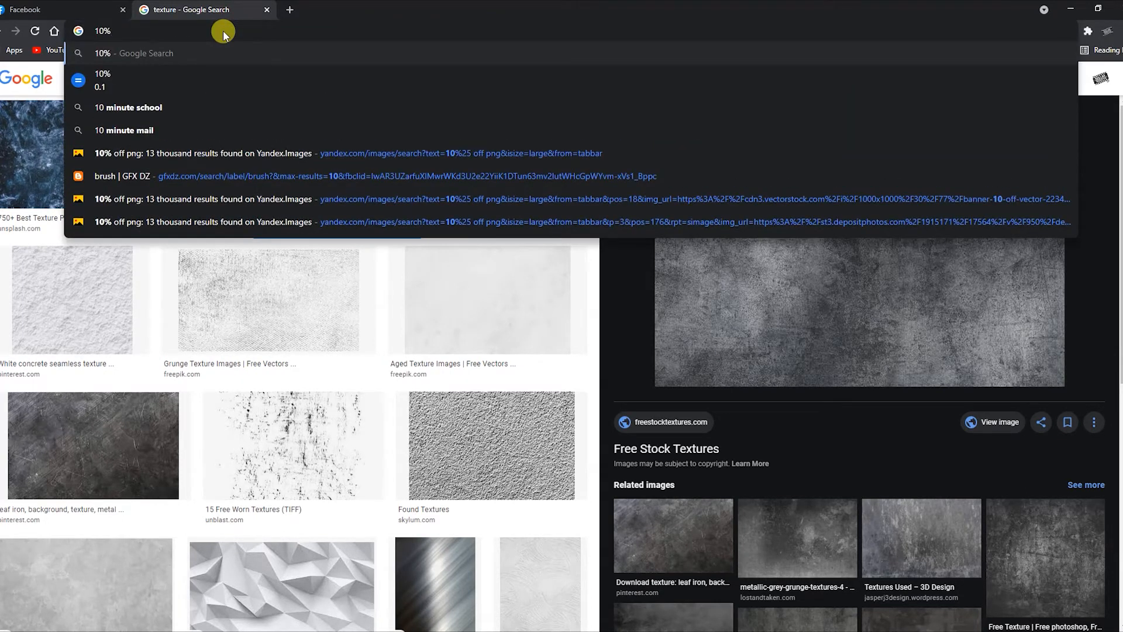
pyautogui.write('off')
pyautogui.press('Return')
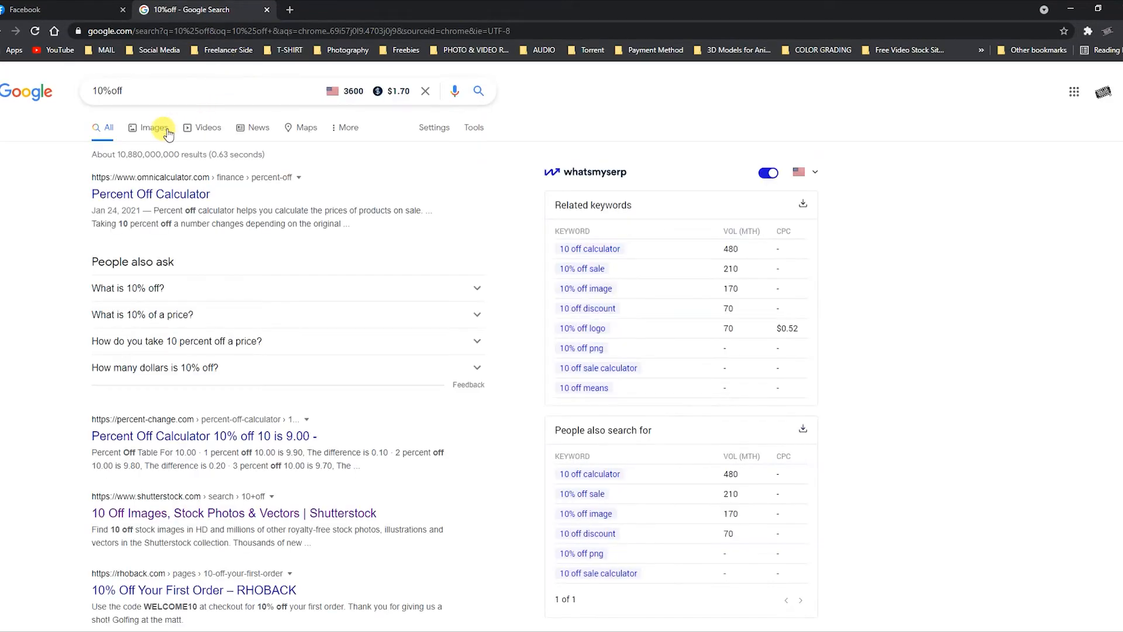
pyautogui.click(150, 128)
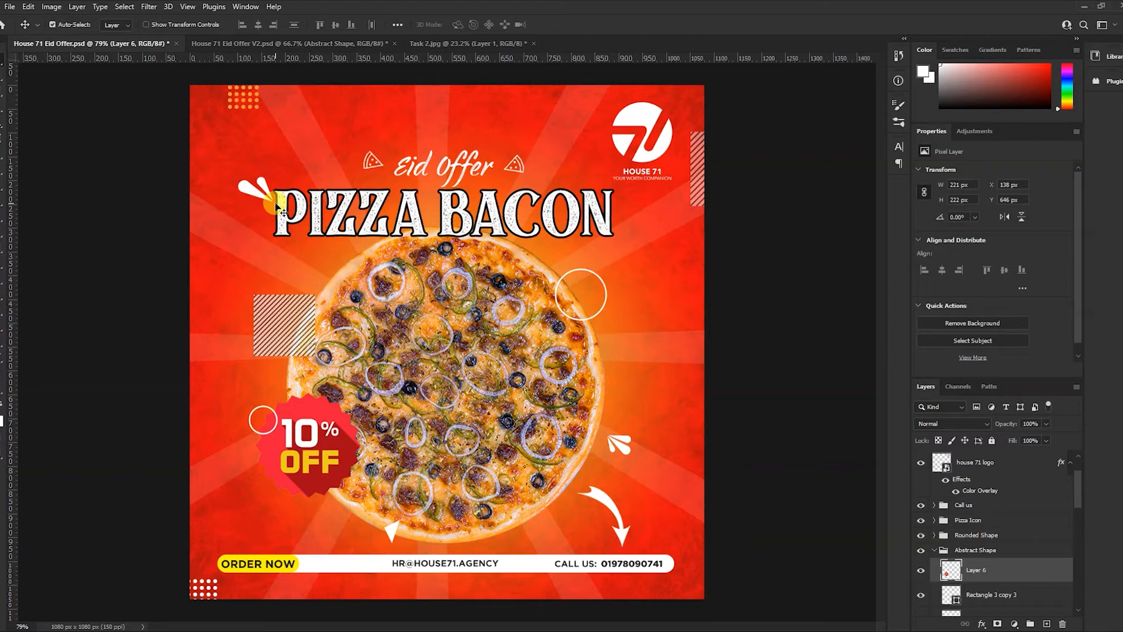
# Step: Copy the VectorStock red 10% OFF price tag image from the search results and paste it into the pizza poster in Photoshop
pyautogui.moveTo(149, 1)
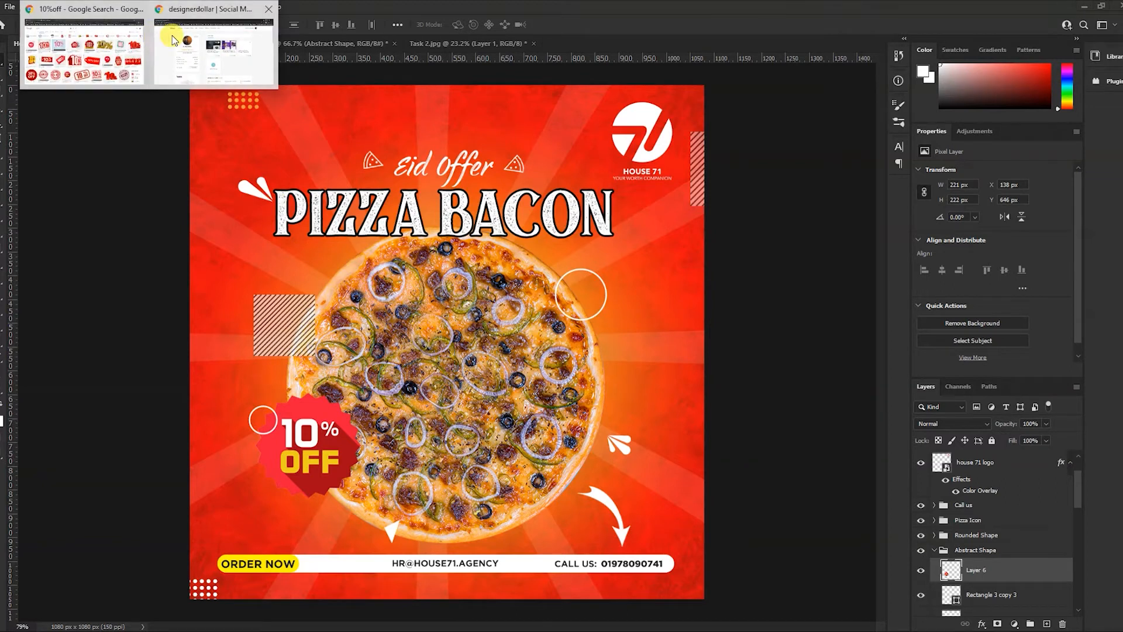
pyautogui.click(118, 46)
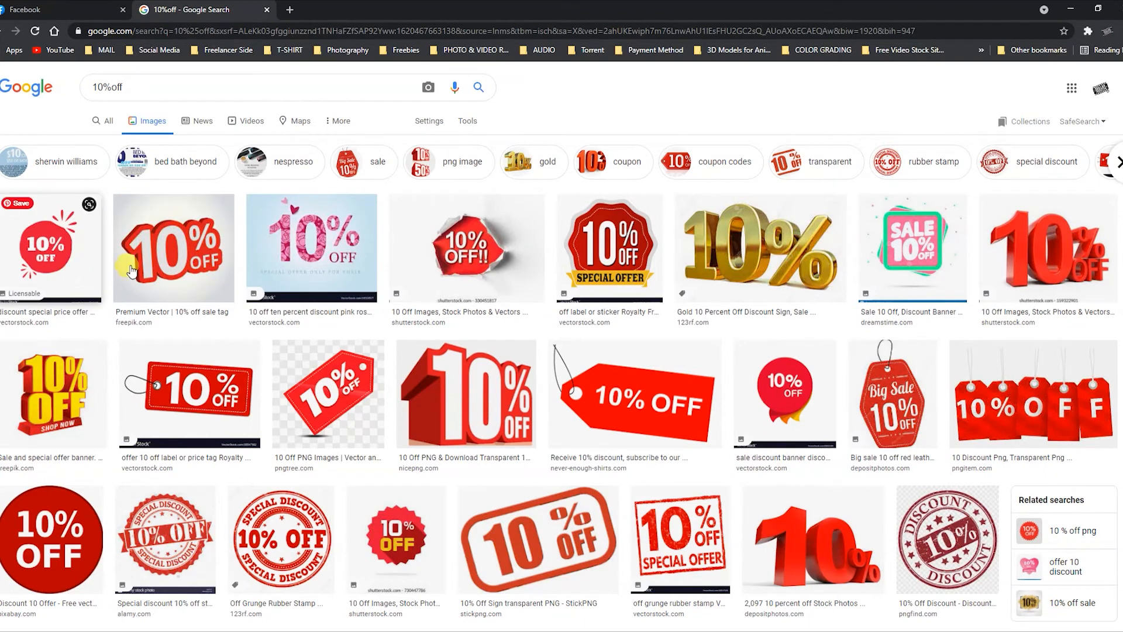
pyautogui.scroll(-4, 117, 269)
pyautogui.scroll(2, 386, 267)
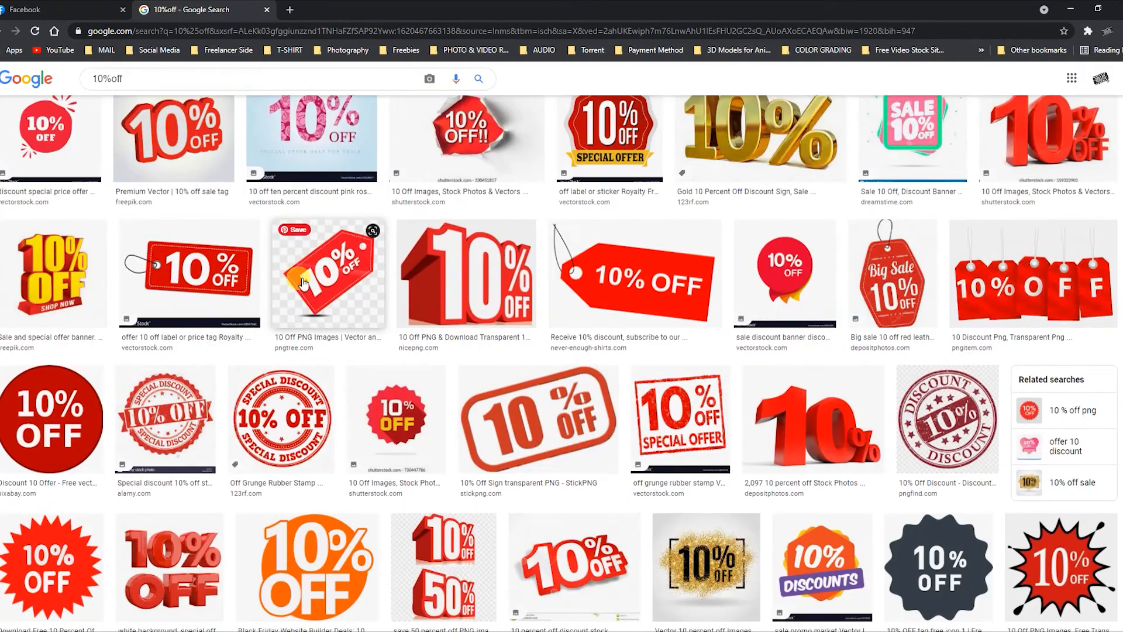
pyautogui.click(231, 281)
pyautogui.rightClick(909, 195)
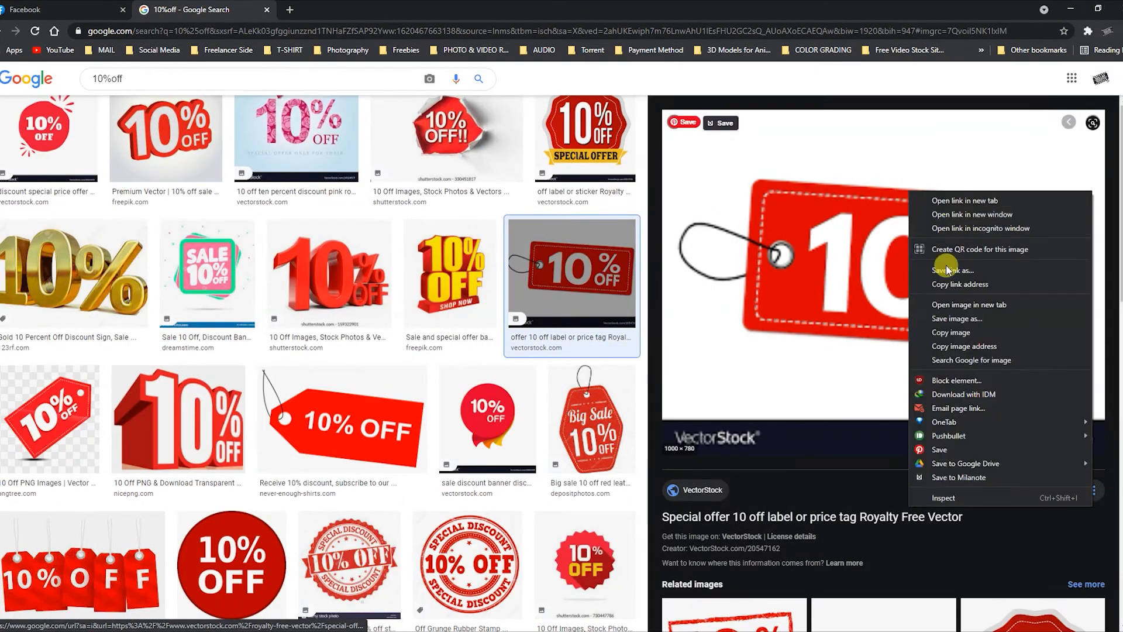
pyautogui.click(935, 316)
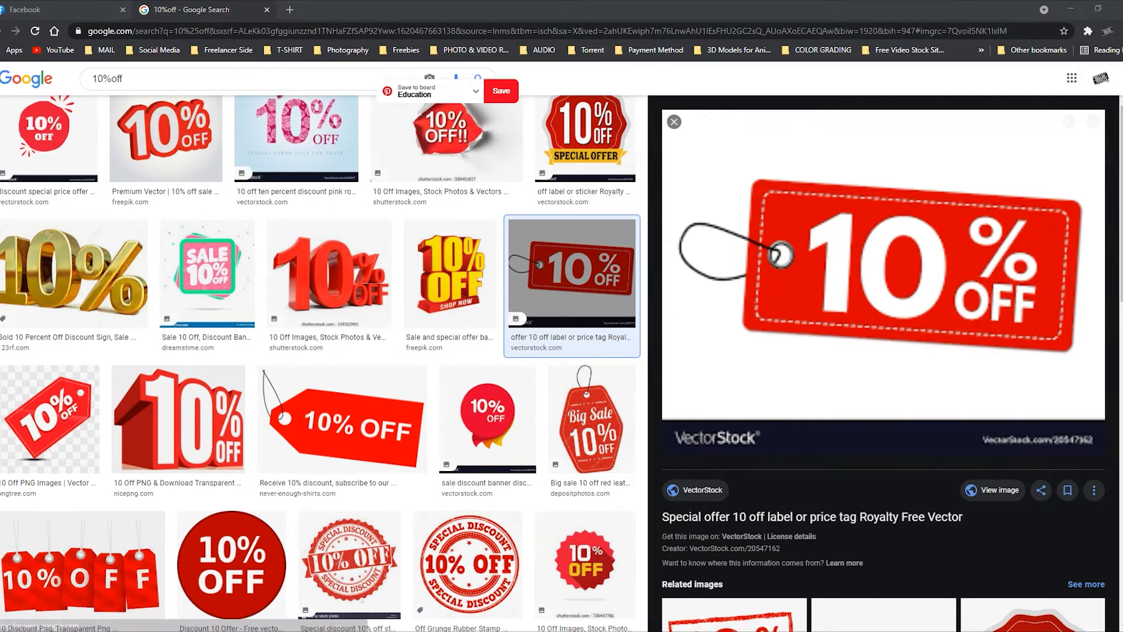
pyautogui.hotkey('alt', 'Tab')
pyautogui.hotkey('ctrl', 'v')
# Step: Try erasing the VectorStock strip below the pasted tag with an enlarged Eraser, and undo the stroke
pyautogui.moveTo(447, 348); pyautogui.dragTo(513, 352)
pyautogui.moveTo(357, 403); pyautogui.dragTo(341, 356)
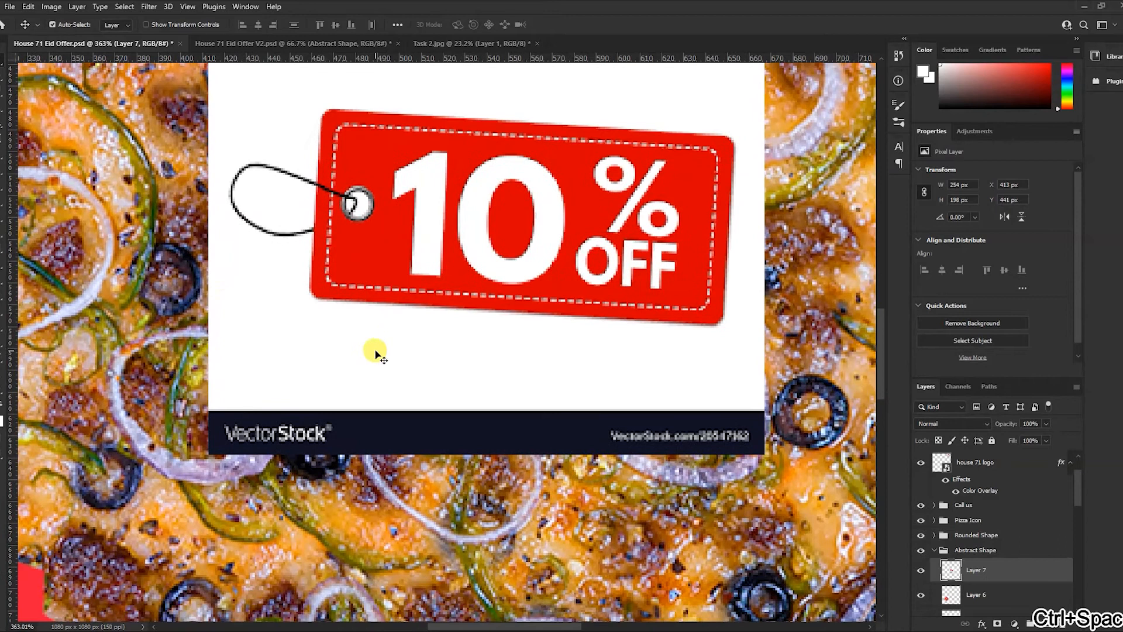
pyautogui.click(2, 231)
pyautogui.click(45, 233)
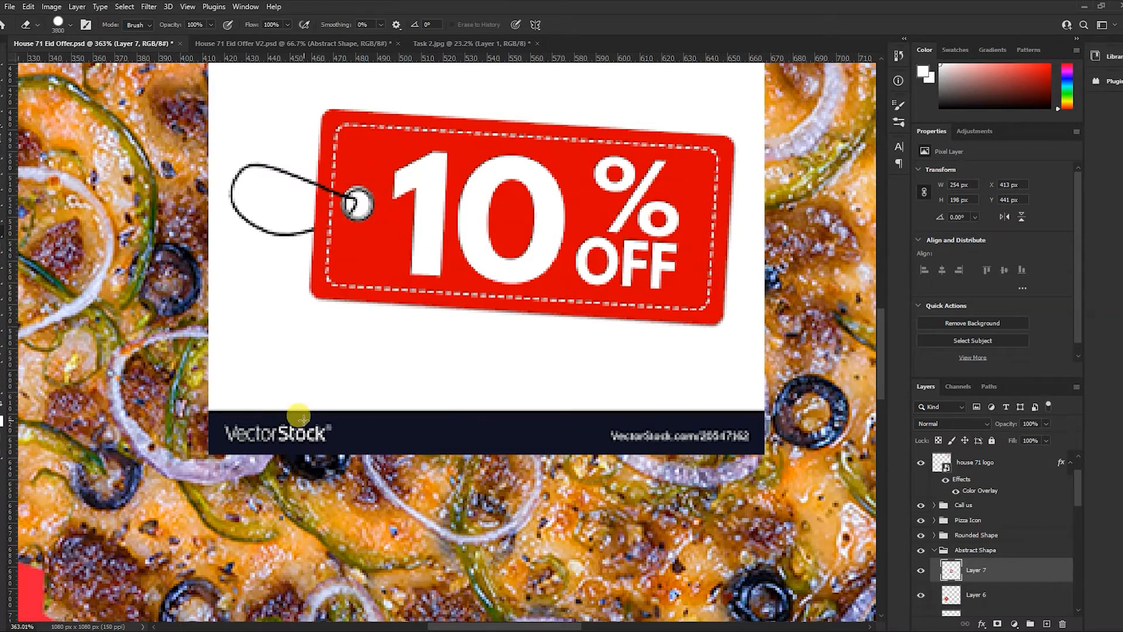
pyautogui.press(']')
pyautogui.press(']')
pyautogui.press(']')
pyautogui.moveTo(303, 419); pyautogui.dragTo(380, 424)
pyautogui.hotkey('ctrl', 'z')
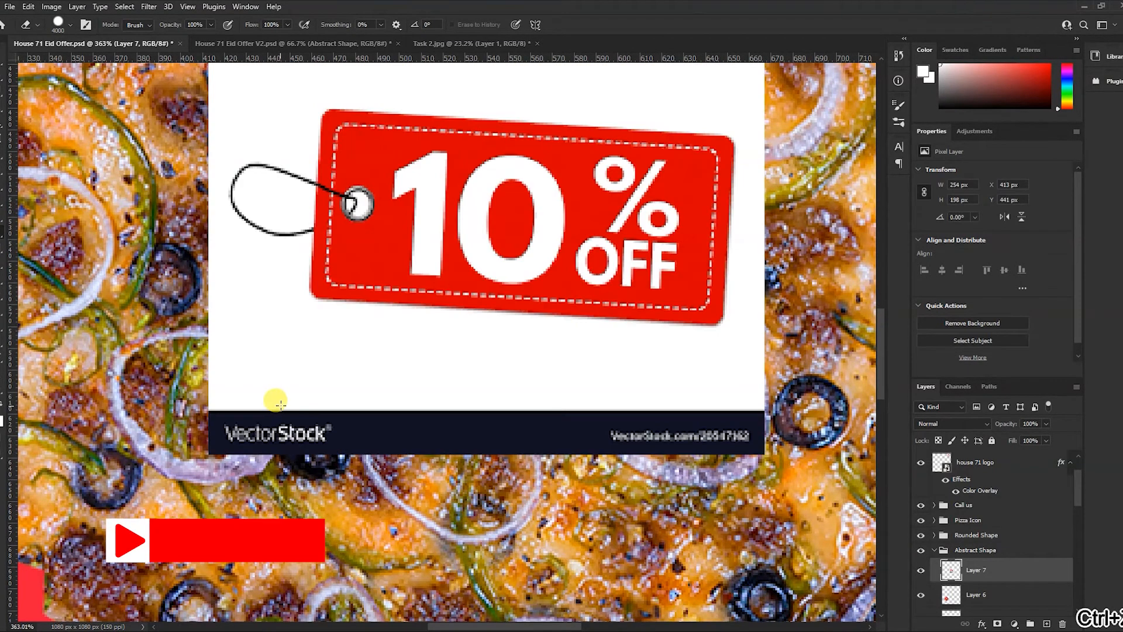
pyautogui.hotkey('ctrl', 'z')
pyautogui.hotkey('ctrl', 'z')
pyautogui.hotkey('ctrl', 'z')
pyautogui.hotkey('ctrl', 'z')
pyautogui.rightClick(1, 231)
pyautogui.click(53, 232)
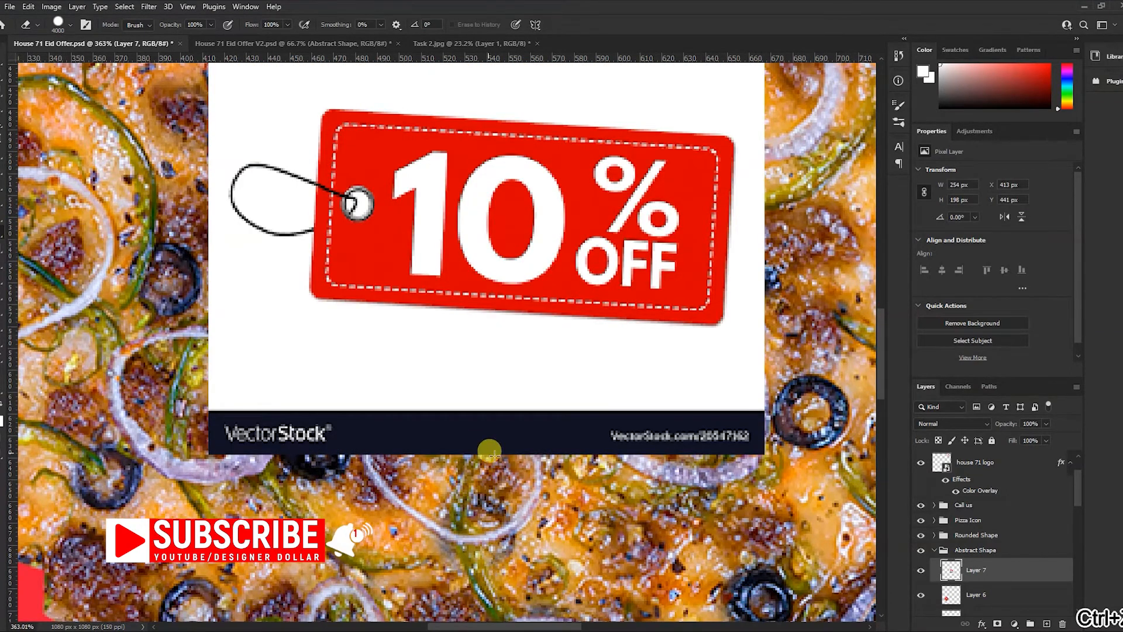
# Step: Add a layer mask to the pasted tag, try brushing out its lower area in black at 30% opacity, and undo the stroke
pyautogui.click(998, 622)
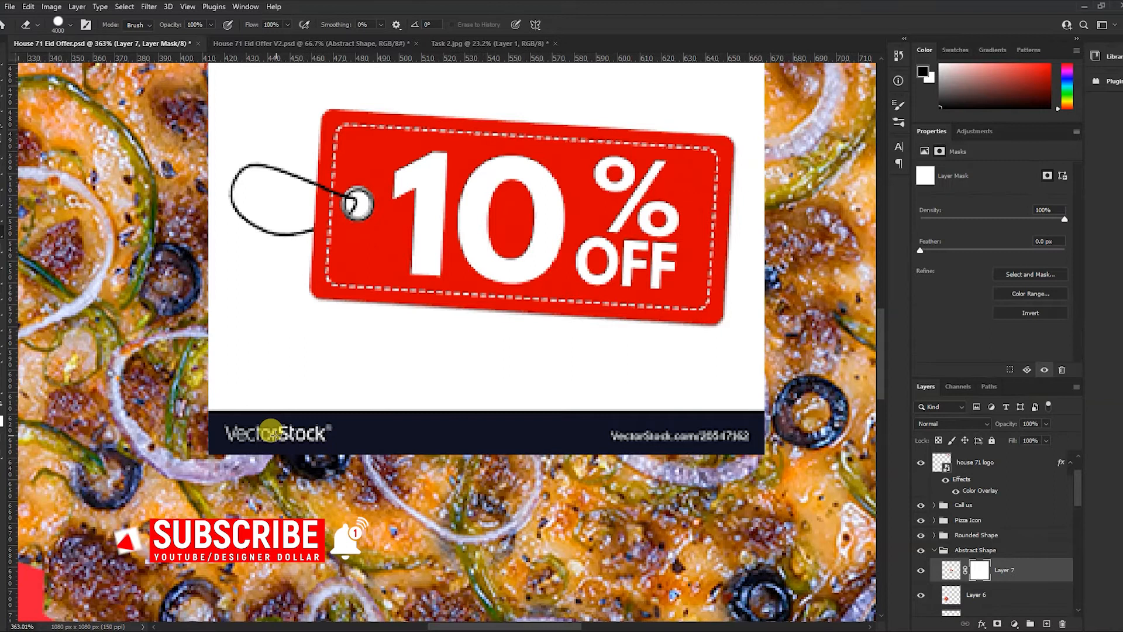
pyautogui.press('d')
pyautogui.press('b')
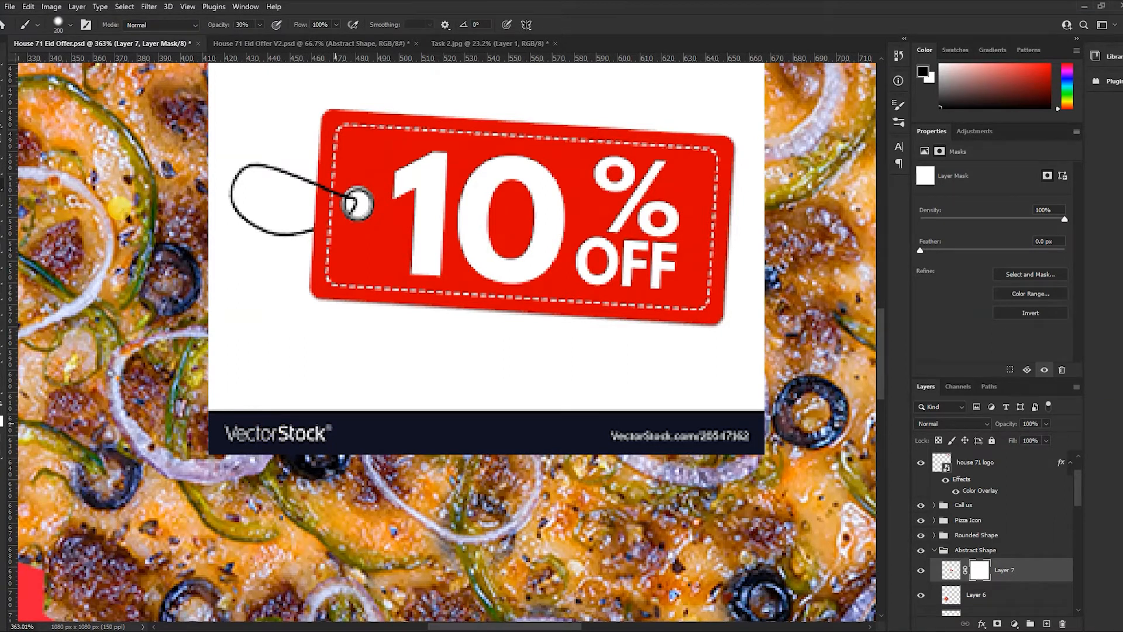
pyautogui.moveTo(178, 346)
pyautogui.mouseDown()
pyautogui.moveTo(466, 333)
pyautogui.moveTo(547, 358)
pyautogui.mouseUp()
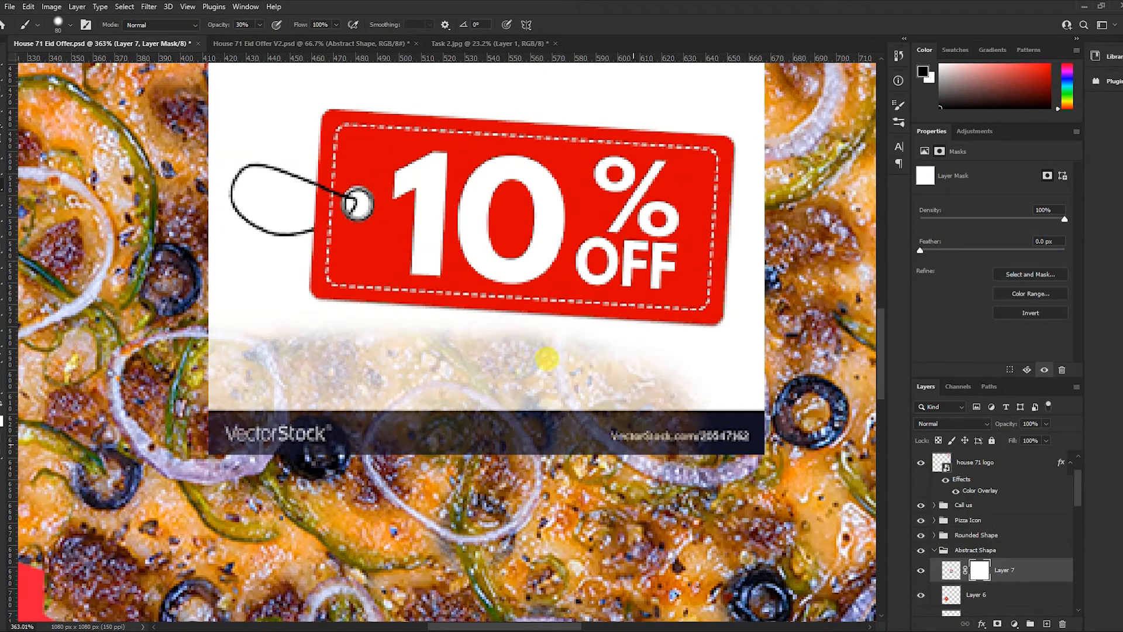
pyautogui.hotkey('ctrl', 'shift', 'z')
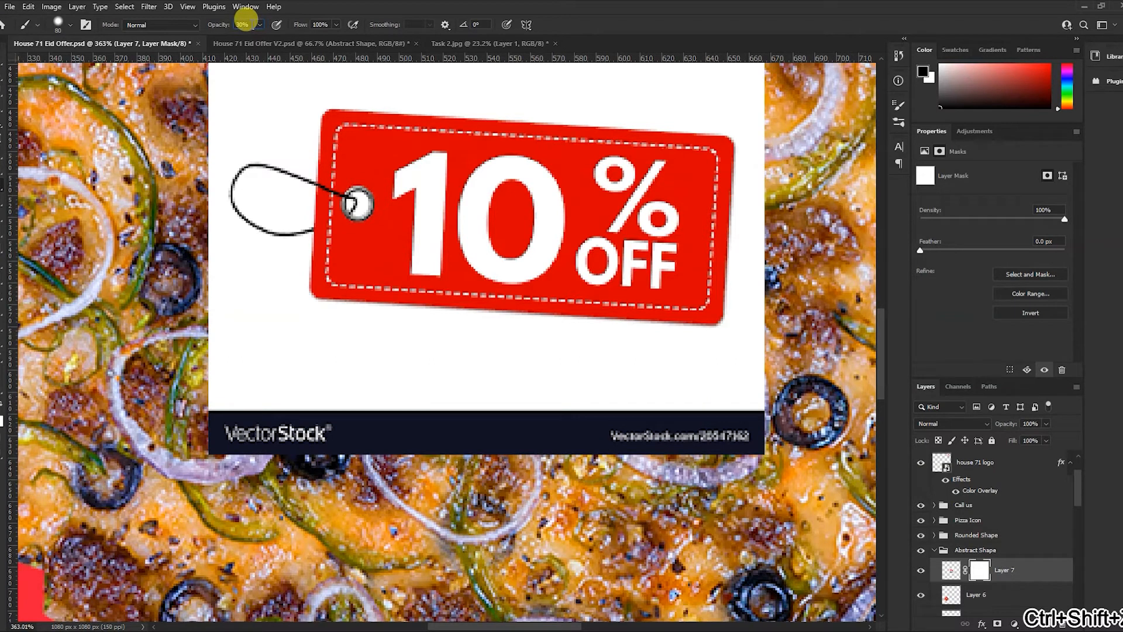
# Step: Set the brush opacity to 100% and mask out the white background around the red tag
pyautogui.write('100')
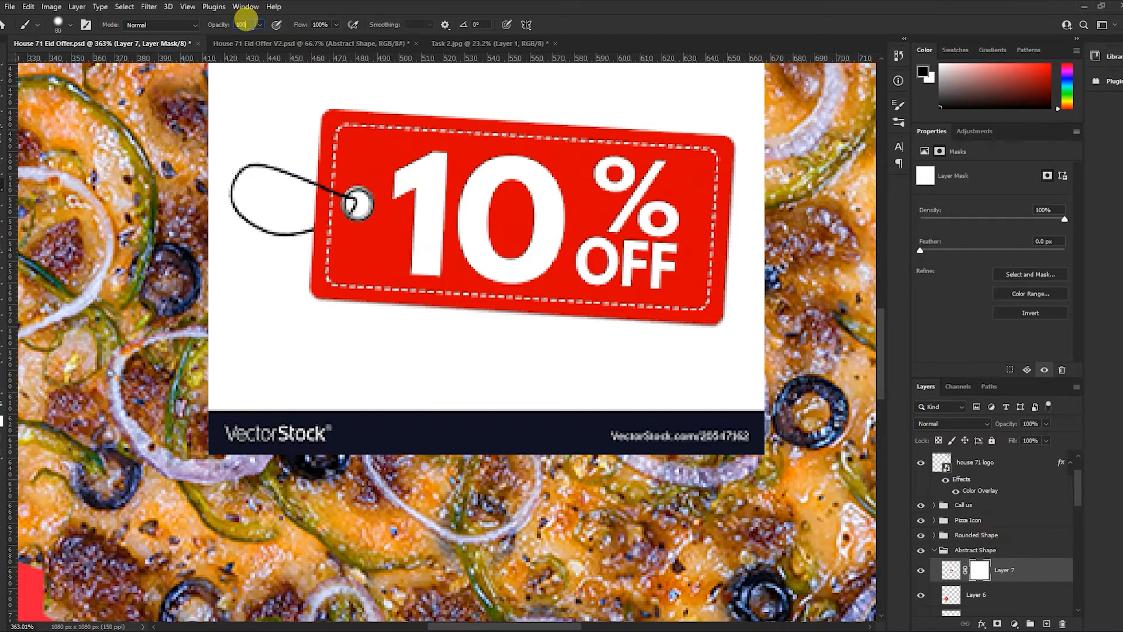
pyautogui.moveTo(141, 317)
pyautogui.mouseDown()
pyautogui.moveTo(264, 367)
pyautogui.moveTo(762, 332)
pyautogui.mouseUp()
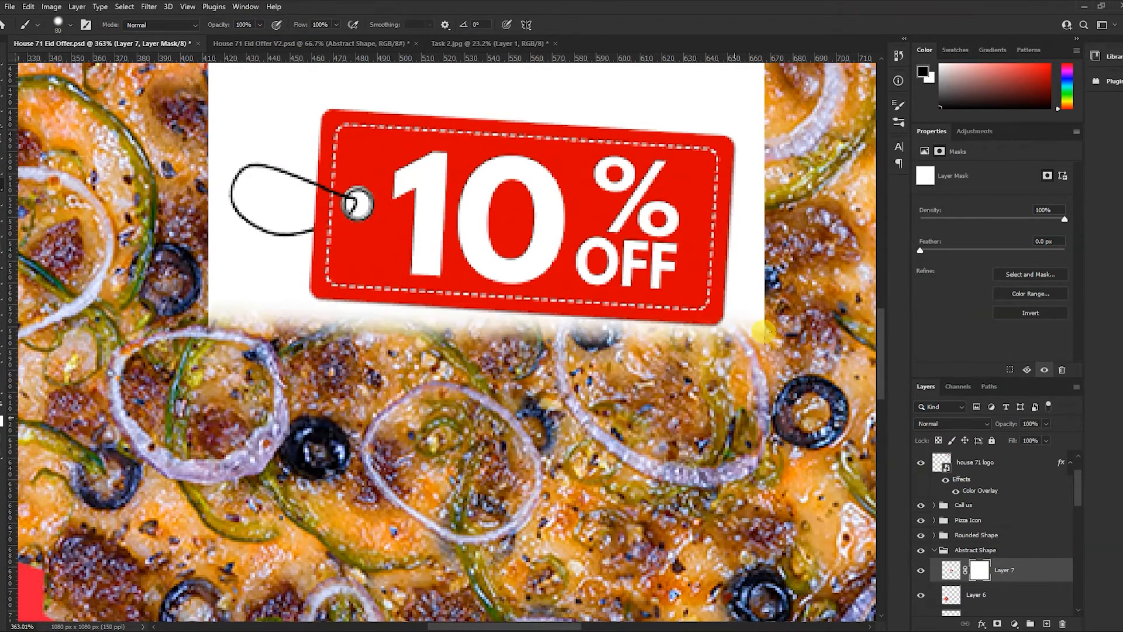
pyautogui.moveTo(296, 305); pyautogui.dragTo(252, 308)
pyautogui.moveTo(300, 306); pyautogui.dragTo(293, 379)
pyautogui.moveTo(214, 202)
pyautogui.mouseDown()
pyautogui.moveTo(197, 147)
pyautogui.moveTo(355, 141)
pyautogui.moveTo(435, 160)
pyautogui.moveTo(499, 142)
pyautogui.moveTo(552, 180)
pyautogui.moveTo(576, 238)
pyautogui.moveTo(580, 310)
pyautogui.moveTo(548, 341)
pyautogui.moveTo(564, 306)
pyautogui.moveTo(159, 246)
pyautogui.moveTo(171, 200)
pyautogui.moveTo(180, 232)
pyautogui.moveTo(190, 218)
pyautogui.moveTo(178, 320)
pyautogui.moveTo(199, 347)
pyautogui.moveTo(243, 365)
pyautogui.moveTo(556, 379)
pyautogui.mouseUp()
pyautogui.moveTo(235, 388); pyautogui.dragTo(250, 241)
# Step: Move the masked tag to the pizza's right edge, and delete its mask and layer
pyautogui.press('v')
pyautogui.moveTo(258, 321); pyautogui.dragTo(219, 323)
pyautogui.moveTo(396, 331); pyautogui.dragTo(637, 358)
pyautogui.moveTo(544, 340); pyautogui.dragTo(240, 376)
pyautogui.moveTo(322, 368); pyautogui.dragTo(338, 367)
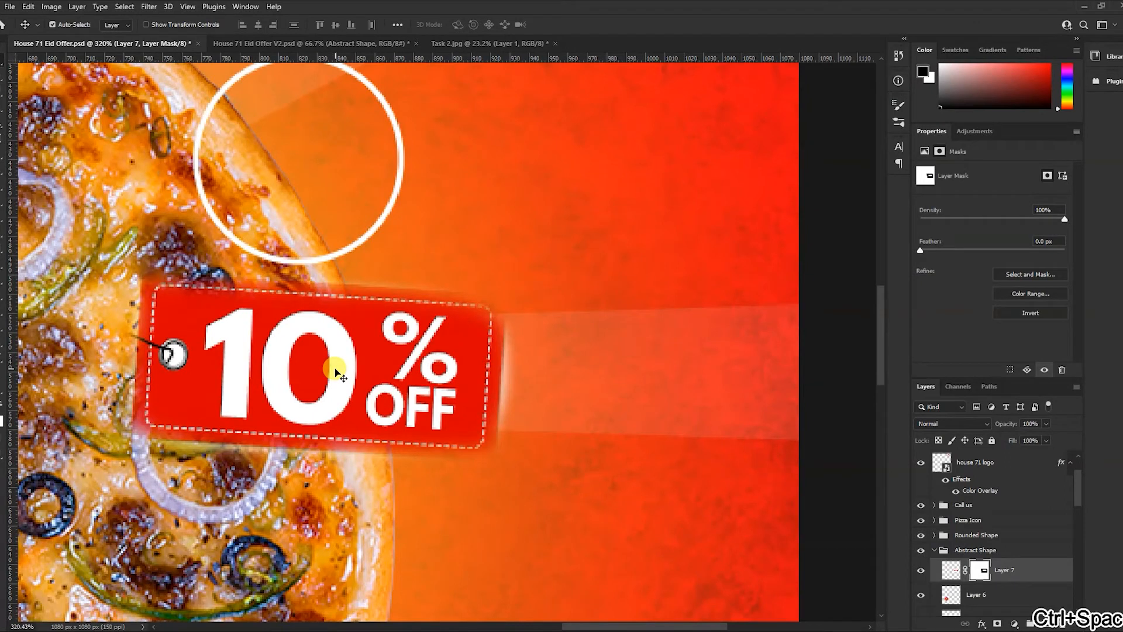
pyautogui.press('Delete')
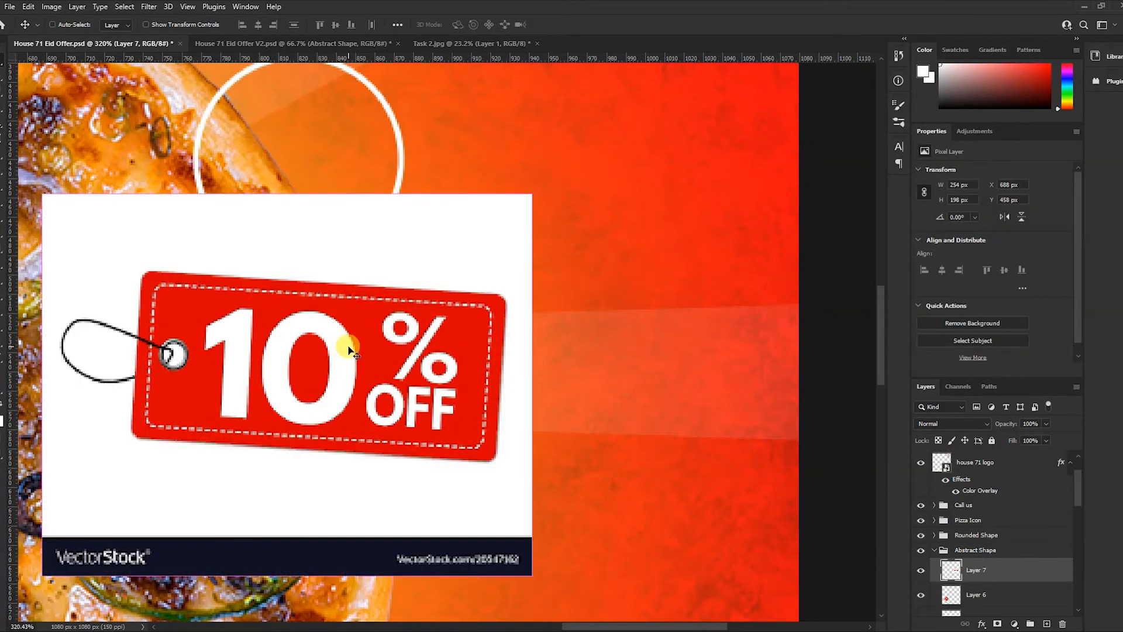
pyautogui.press('Delete')
pyautogui.moveTo(409, 353); pyautogui.dragTo(275, 366)
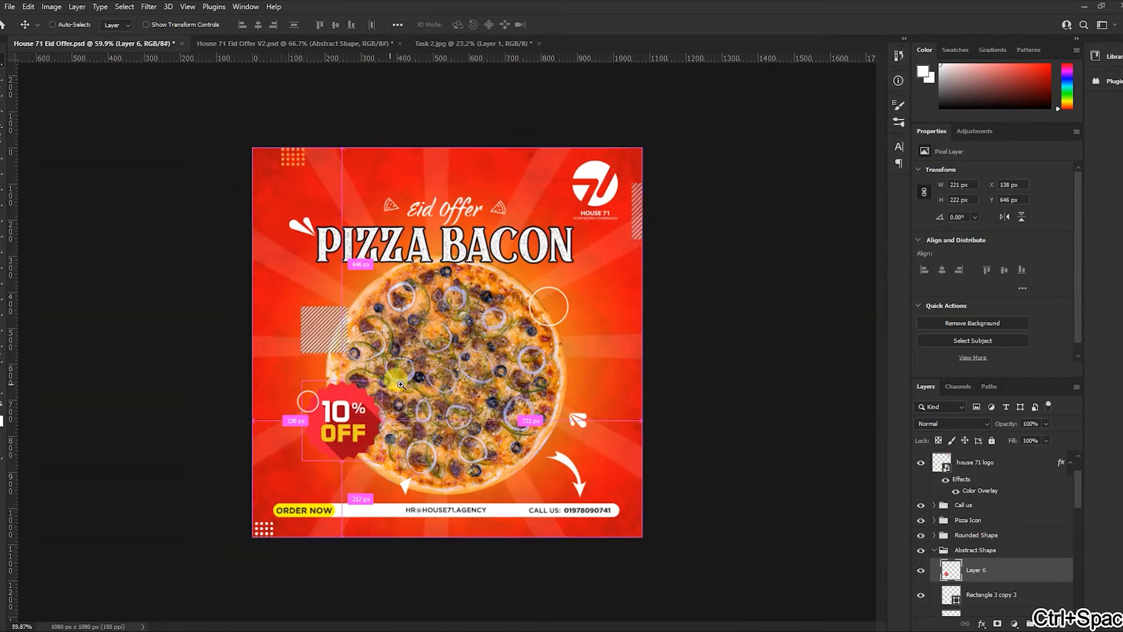
pyautogui.moveTo(393, 380); pyautogui.dragTo(436, 383)
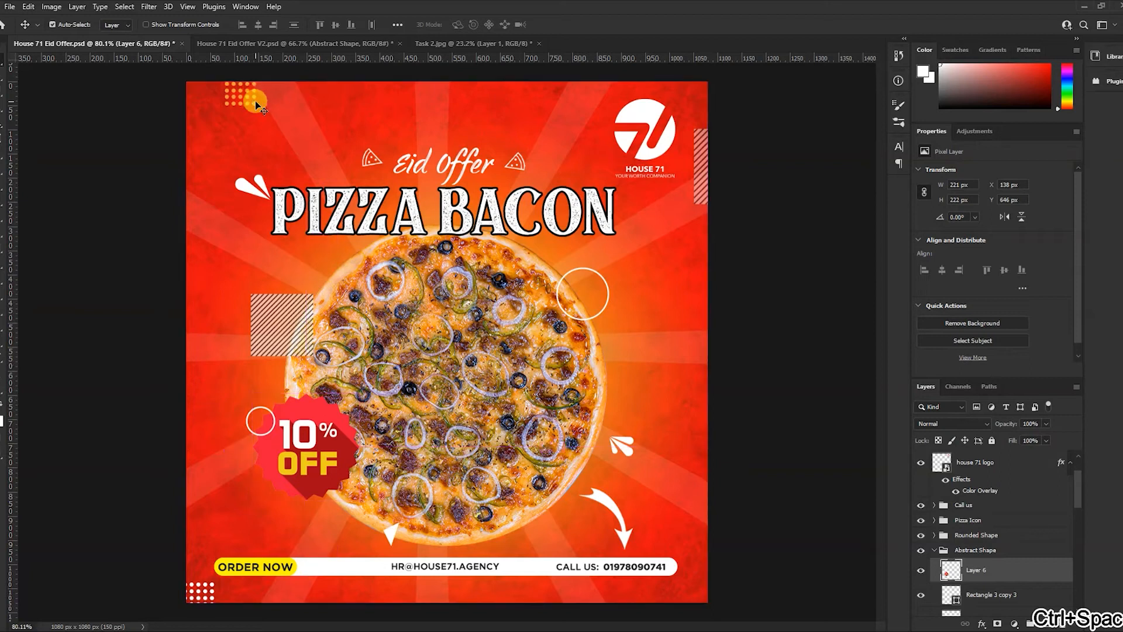
# Step: Draw an ellipse about 11 px wide beside the orange dot pattern and sample the pattern's orange colour
pyautogui.click(244, 104)
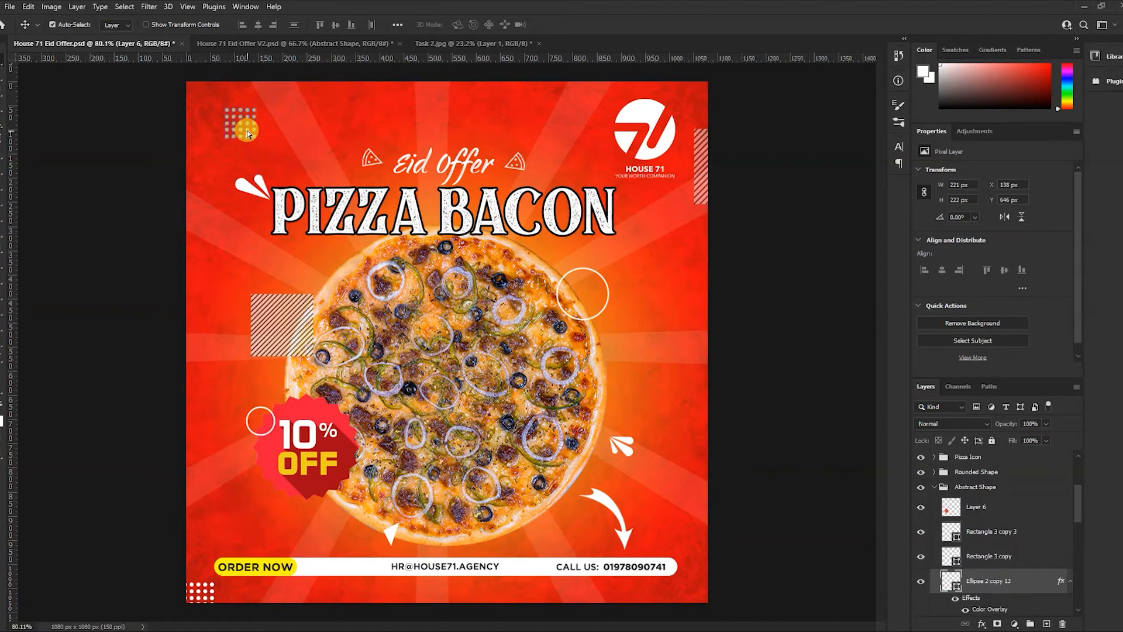
pyautogui.click(228, 79)
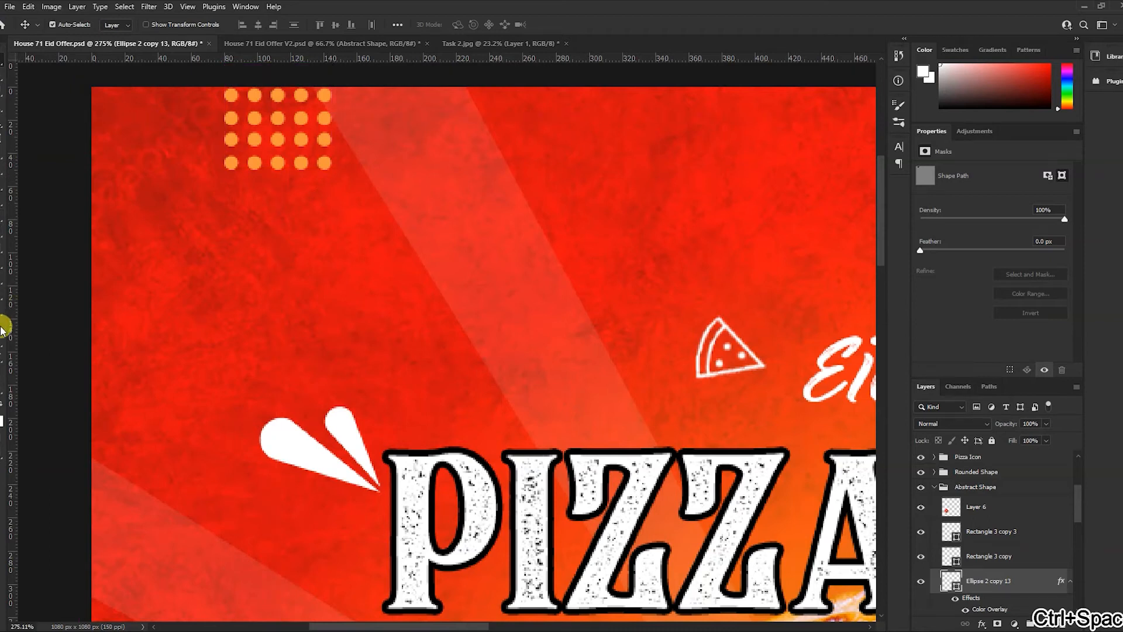
pyautogui.click(2, 338)
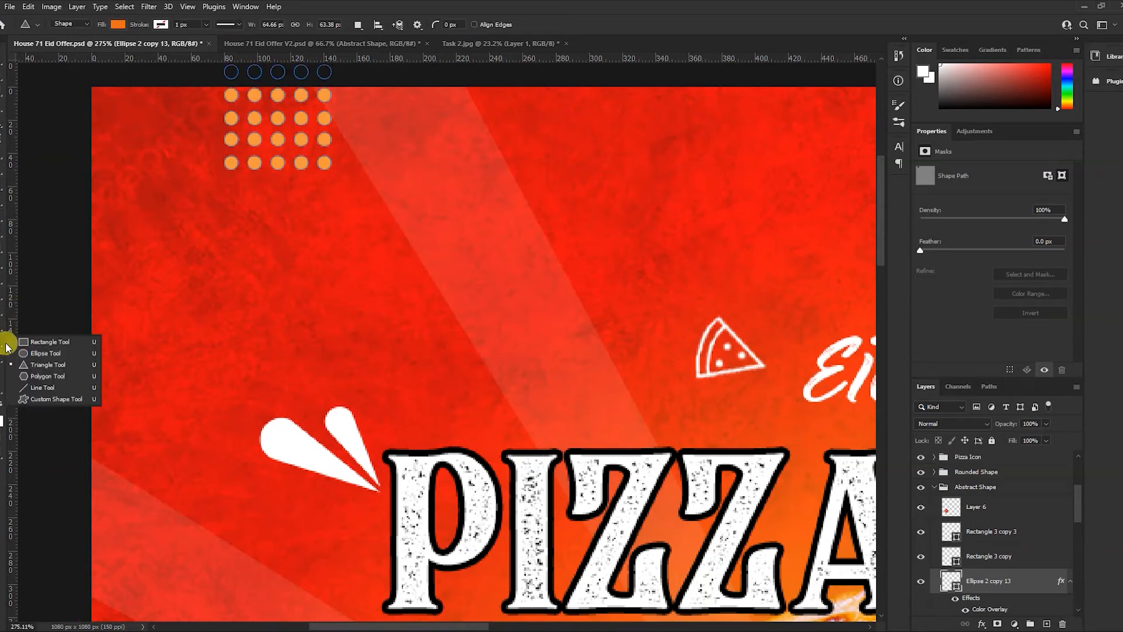
pyautogui.click(46, 353)
pyautogui.moveTo(396, 174)
pyautogui.mouseDown()
pyautogui.moveTo(417, 185)
pyautogui.moveTo(409, 192)
pyautogui.mouseUp()
pyautogui.press('i')
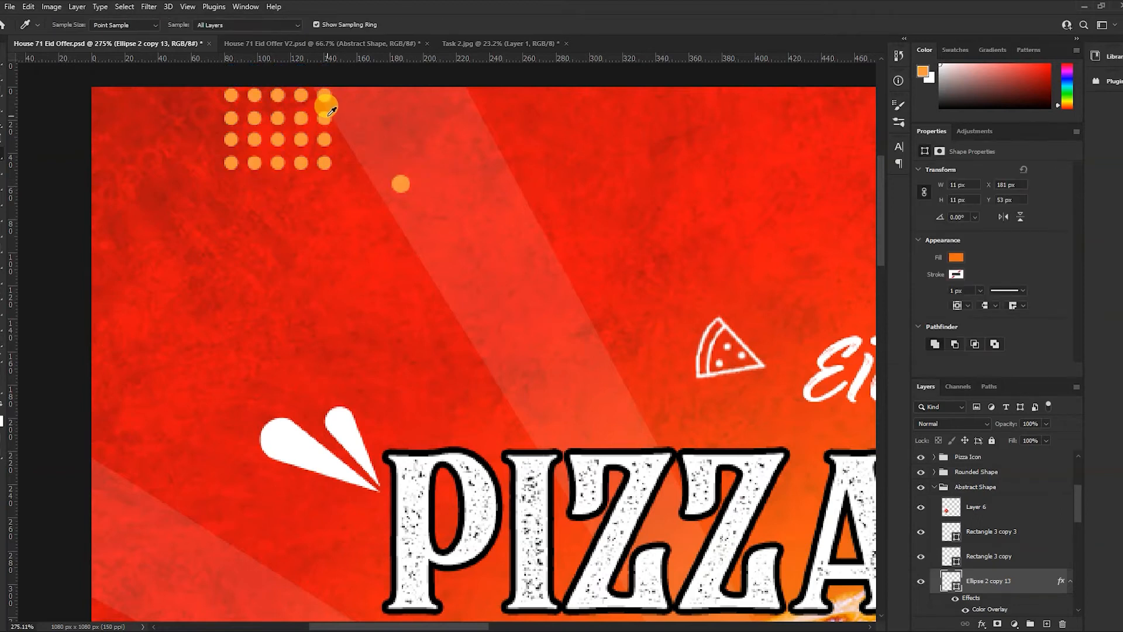
pyautogui.click(330, 110)
# Step: Try duplicating the practice dot sideways to start a row, and undo the copy
pyautogui.click(3, 70)
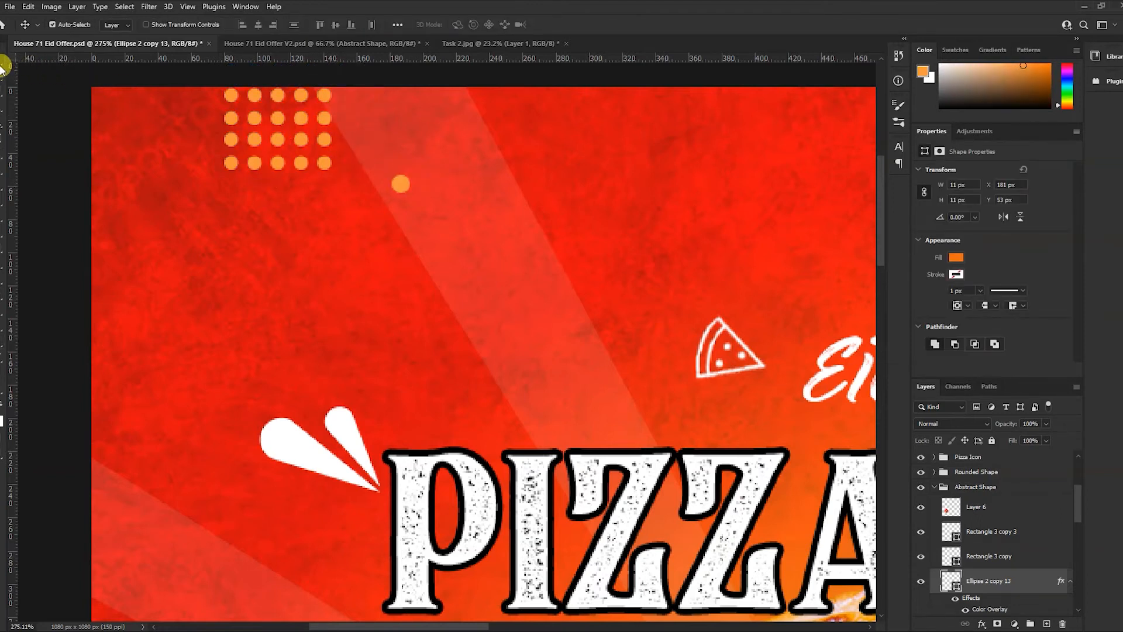
pyautogui.moveTo(398, 189)
pyautogui.mouseDown()
pyautogui.moveTo(448, 188)
pyautogui.moveTo(411, 187)
pyautogui.mouseUp()
pyautogui.hotkey('ctrl', 'z')
pyautogui.click(381, 199)
pyautogui.click(401, 189)
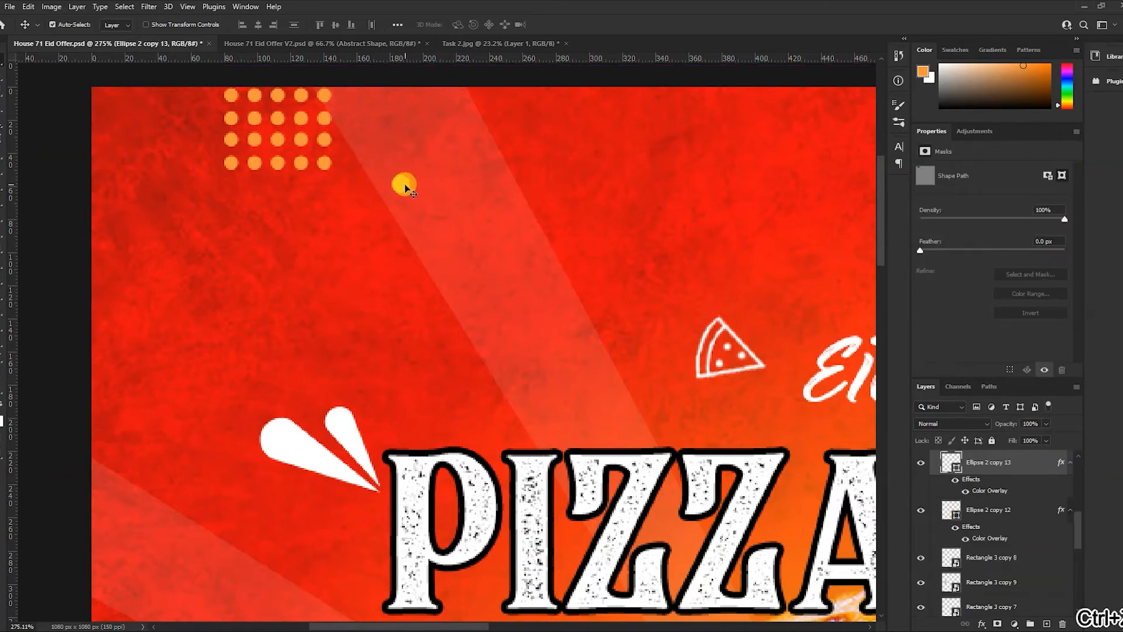
pyautogui.moveTo(405, 187); pyautogui.dragTo(429, 187)
pyautogui.hotkey('ctrl', 'z')
pyautogui.hotkey('ctrl', 'z')
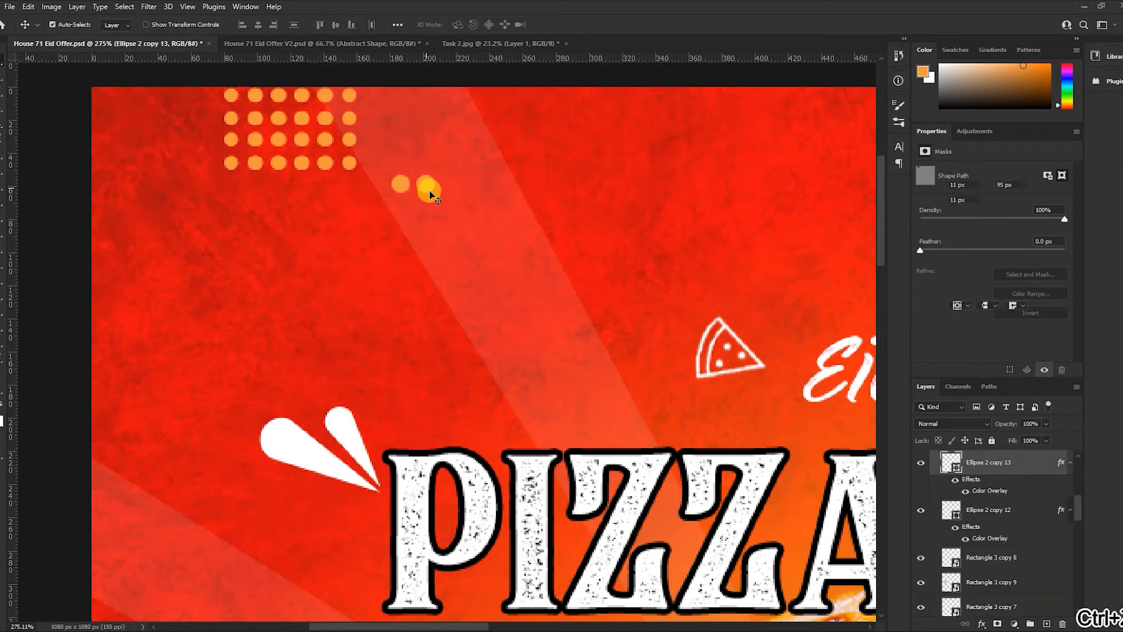
# Step: Toggle the dot pattern layer's visibility, undo the practice dot, and select the Texture layer
pyautogui.click(922, 464)
pyautogui.click(921, 463)
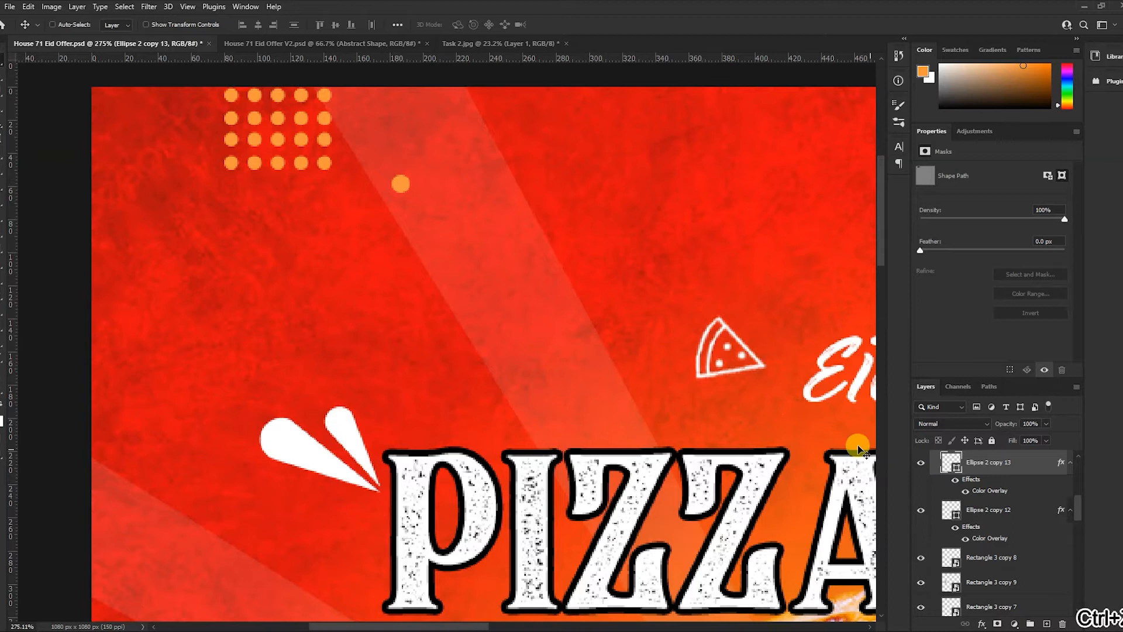
pyautogui.hotkey('ctrl', 'z')
pyautogui.hotkey('ctrl', 'z')
pyautogui.hotkey('ctrl', 'z')
pyautogui.hotkey('ctrl', 'z')
pyautogui.hotkey('ctrl', 'z')
pyautogui.hotkey('ctrl', 'z')
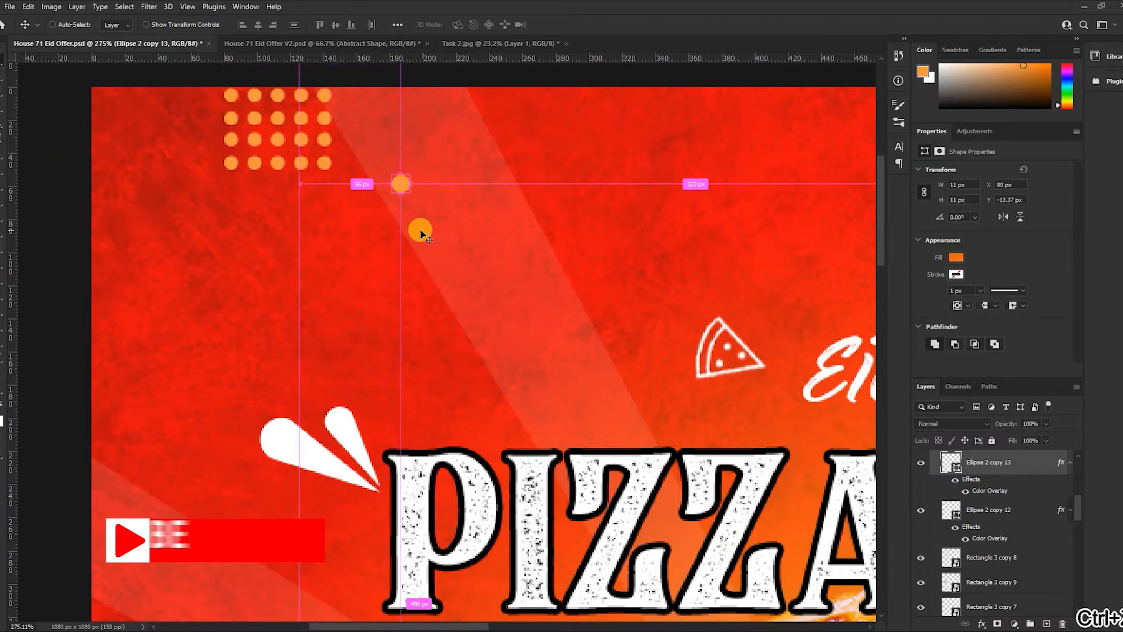
pyautogui.keyDown('ctrl'); pyautogui.click(400, 233); pyautogui.keyUp('ctrl')
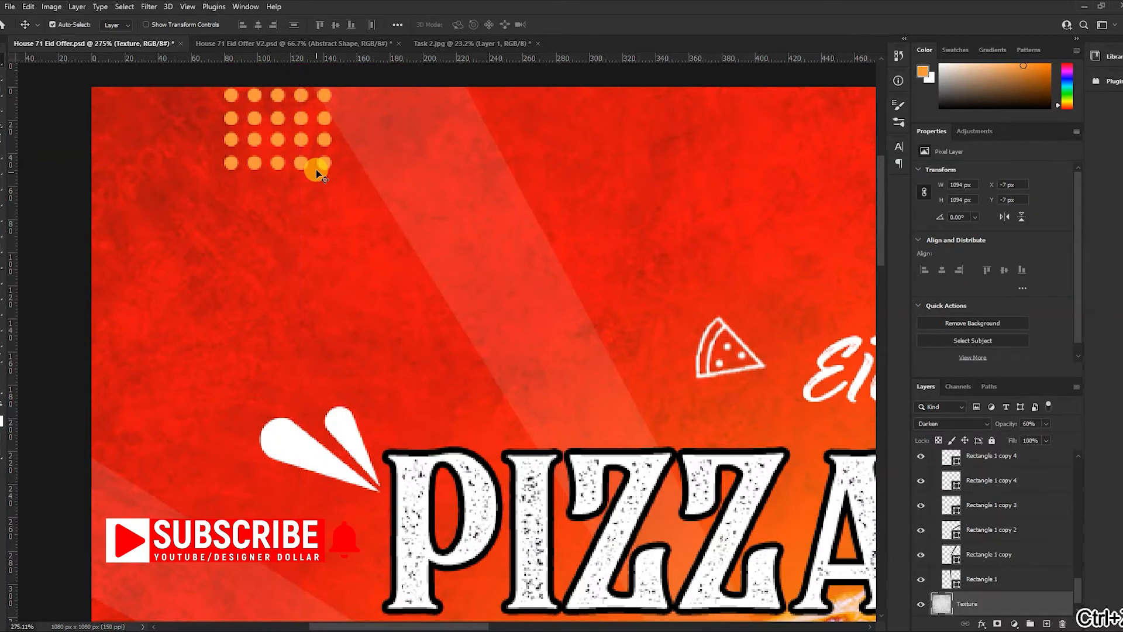
pyautogui.press('l')
pyautogui.hotkey('alt', 'l')
pyautogui.click(451, 206)
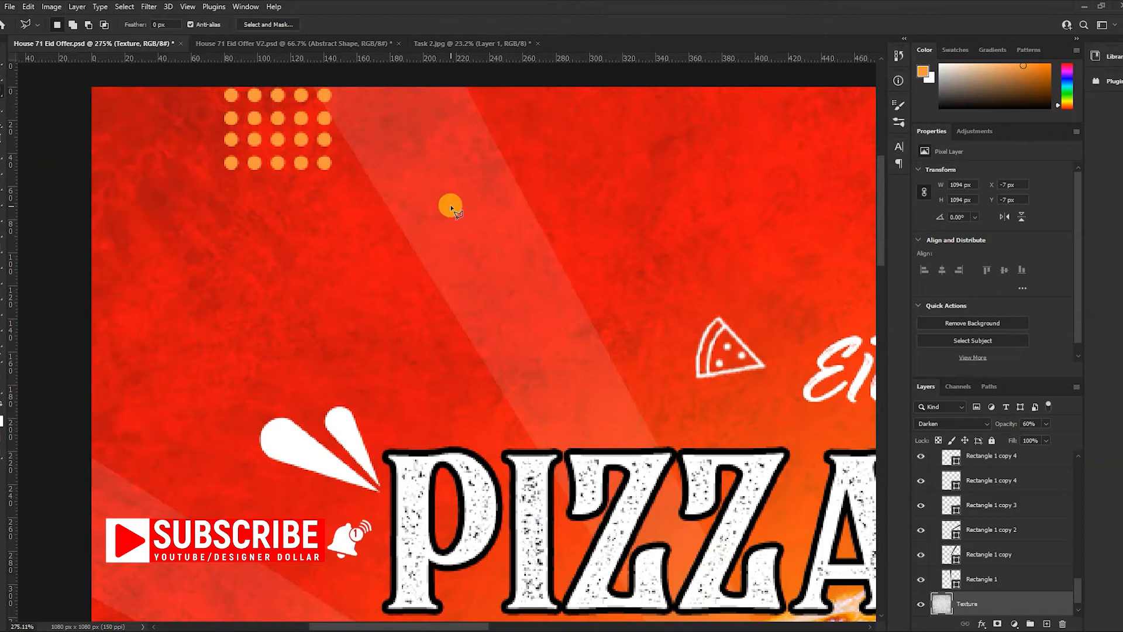
pyautogui.press('Escape')
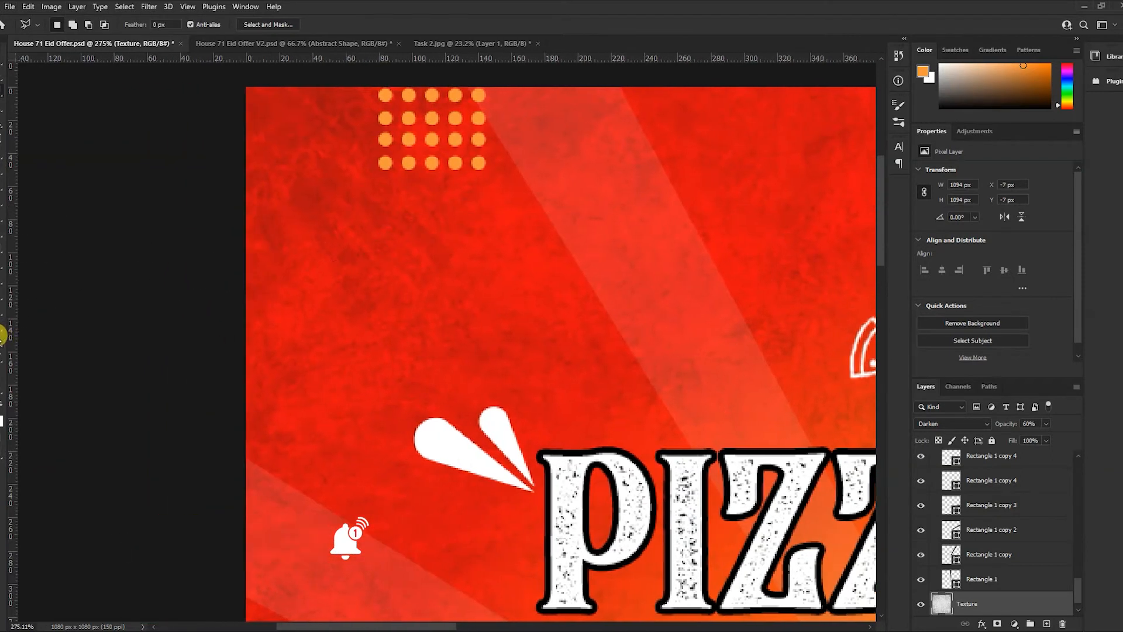
# Step: Draw a circle 18 px wide below the orange dot pattern and fill it with the orange sampled from the pattern
pyautogui.press('u')
pyautogui.moveTo(490, 227); pyautogui.dragTo(512, 254)
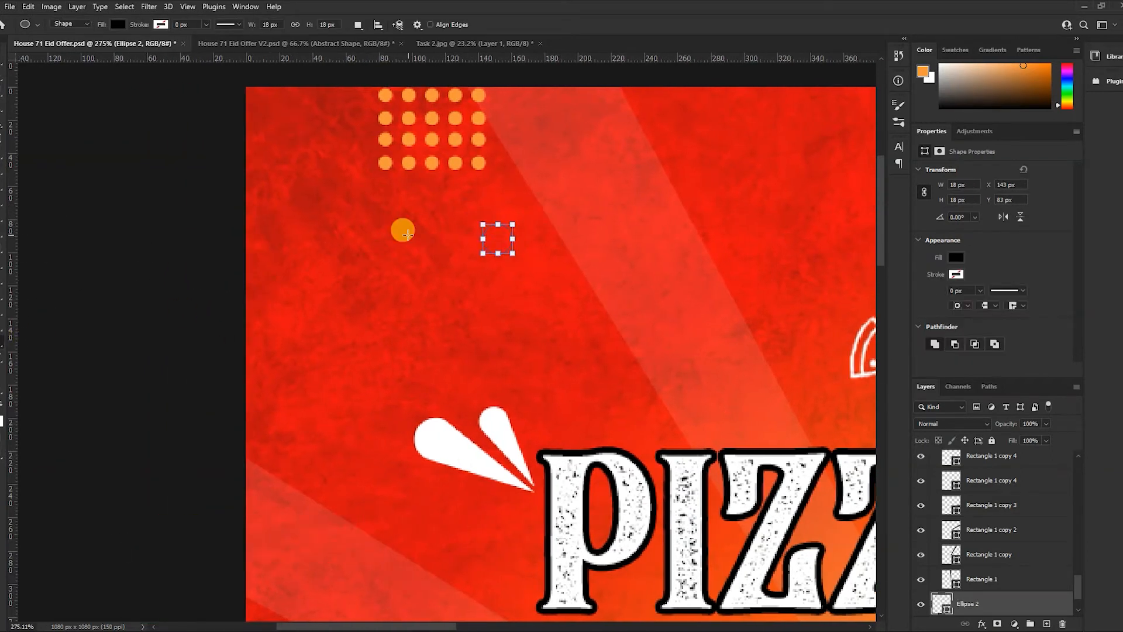
pyautogui.press('v')
pyautogui.press('i')
pyautogui.click(480, 162)
pyautogui.press('v')
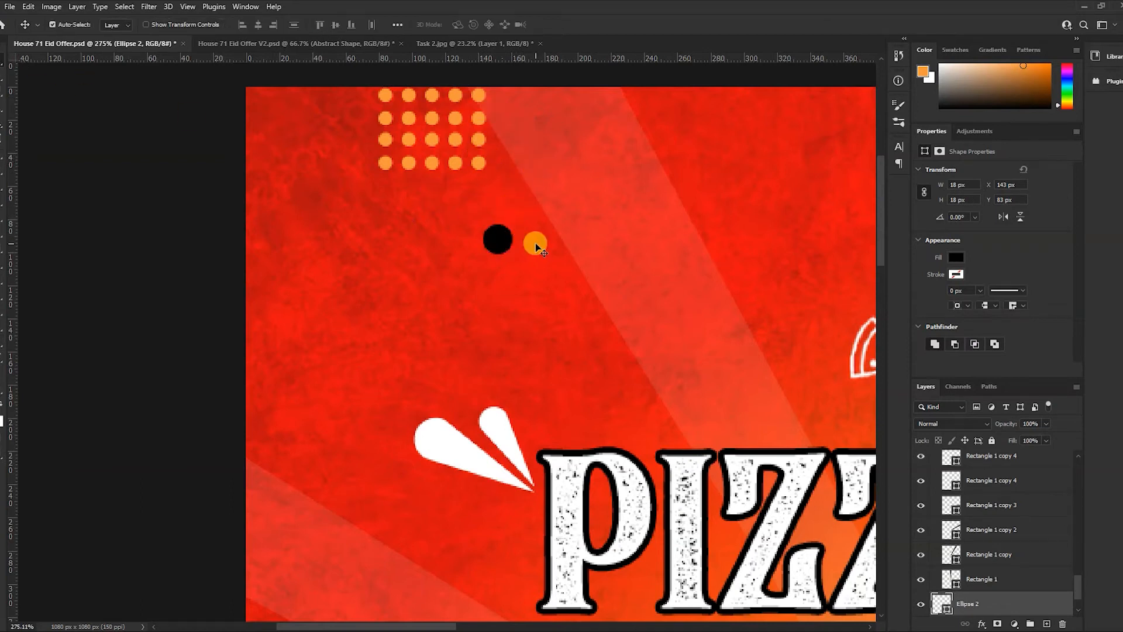
pyautogui.hotkey('alt', 'Delete')
# Step: Duplicate the orange circle sideways into a row of six evenly spaced dots, undoing the misplaced copies
pyautogui.moveTo(506, 248); pyautogui.dragTo(279, 290)
pyautogui.hotkey('ctrl', 'z')
pyautogui.hotkey('ctrl', 'z')
pyautogui.moveTo(199, 291); pyautogui.dragTo(350, 287)
pyautogui.hotkey('ctrl', 'z')
pyautogui.hotkey('ctrl', 'z')
pyautogui.hotkey('ctrl', 'z')
pyautogui.click(226, 322)
pyautogui.hotkey('ctrl', 'z')
pyautogui.keyDown('alt'); pyautogui.moveTo(146, 285); pyautogui.dragTo(104, 288); pyautogui.keyUp('alt')
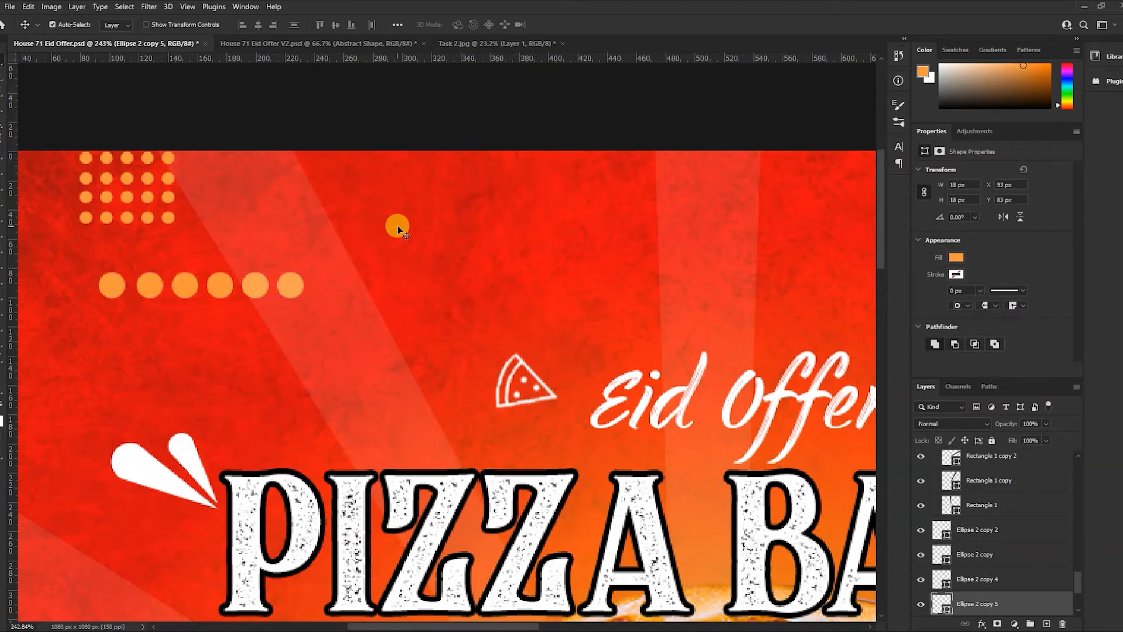
# Step: Try to select all six dots of the practice row on the canvas for a free transform
pyautogui.keyDown('shift'); pyautogui.click(150, 285); pyautogui.keyUp('shift')
pyautogui.keyDown('shift'); pyautogui.click(184, 286); pyautogui.keyUp('shift')
pyautogui.keyDown('shift'); pyautogui.click(227, 287); pyautogui.keyUp('shift')
pyautogui.keyDown('shift'); pyautogui.click(255, 285); pyautogui.keyUp('shift')
pyautogui.keyDown('shift'); pyautogui.click(286, 287); pyautogui.keyUp('shift')
pyautogui.hotkey('ctrl', 't')
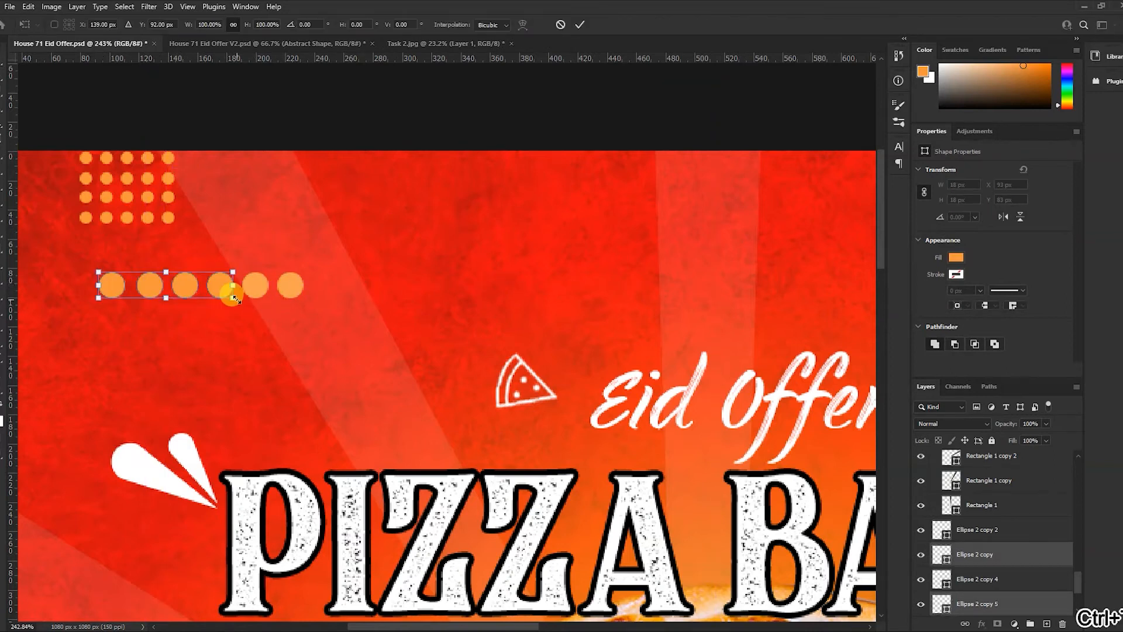
pyautogui.press('Return')
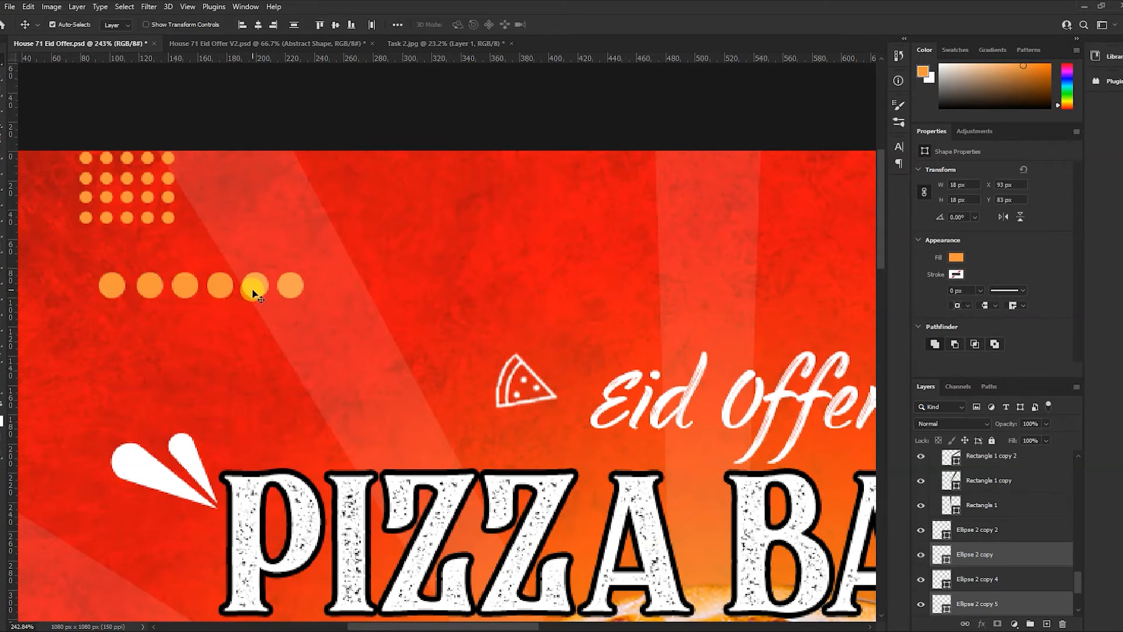
pyautogui.click(288, 289)
pyautogui.hotkey('ctrl', 't')
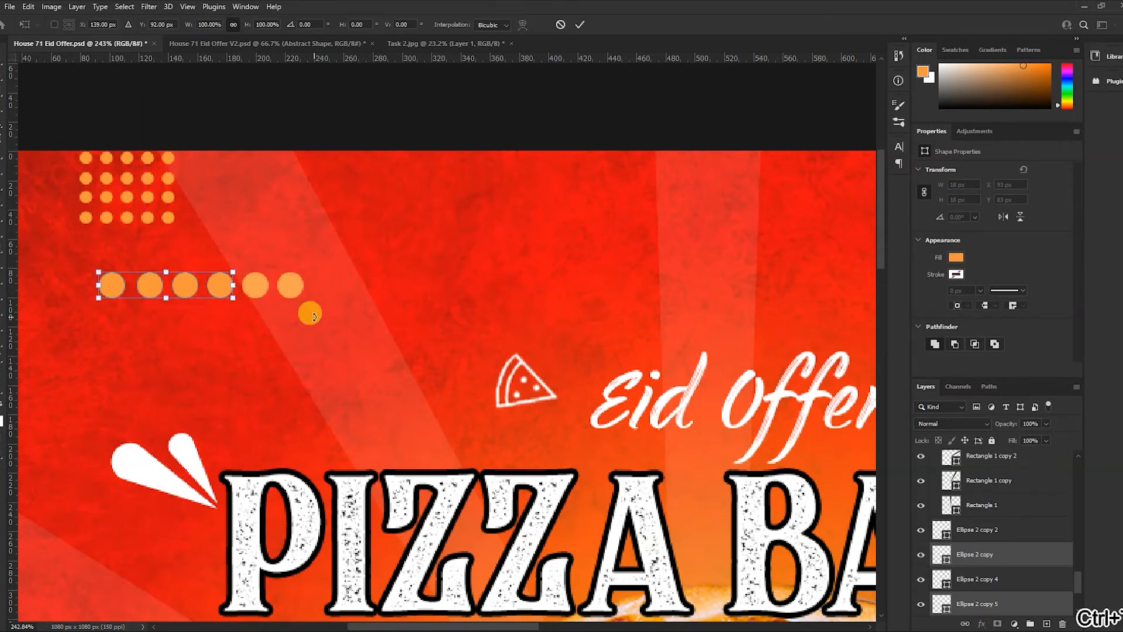
pyautogui.press('Return')
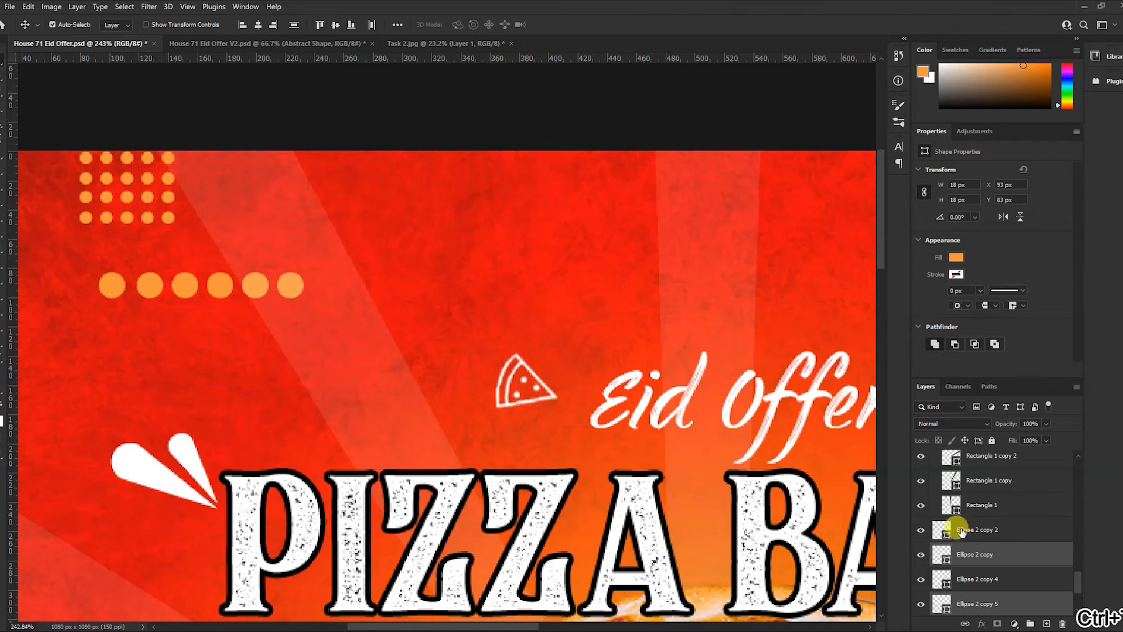
# Step: Include the missing ellipse layers in the selection, scale the dot row to 44.46%, and place it right beside the orange dot pattern
pyautogui.keyDown('shift'); pyautogui.click(959, 580); pyautogui.keyUp('shift')
pyautogui.keyDown('shift'); pyautogui.click(963, 534); pyautogui.keyUp('shift')
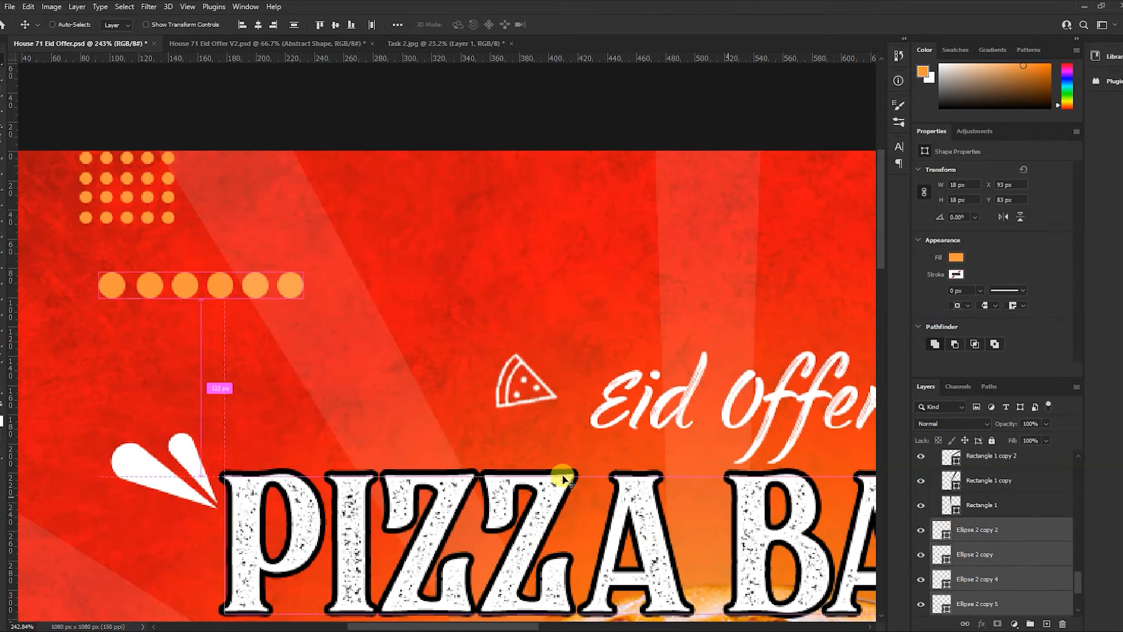
pyautogui.hotkey('ctrl', 't')
pyautogui.moveTo(296, 287); pyautogui.dragTo(240, 159)
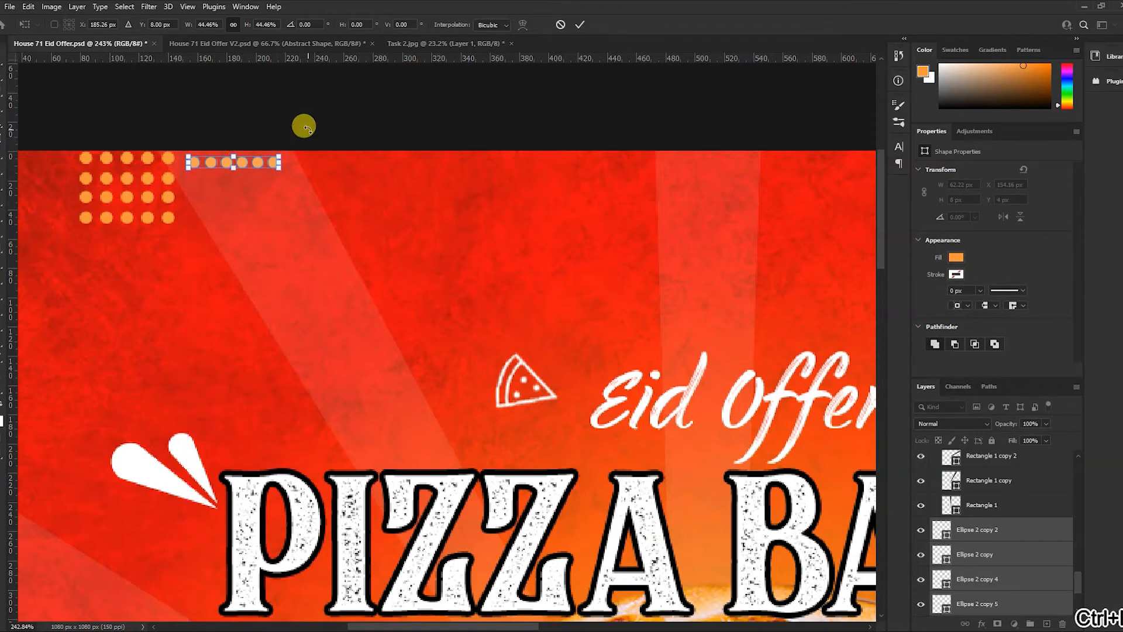
pyautogui.press('Return')
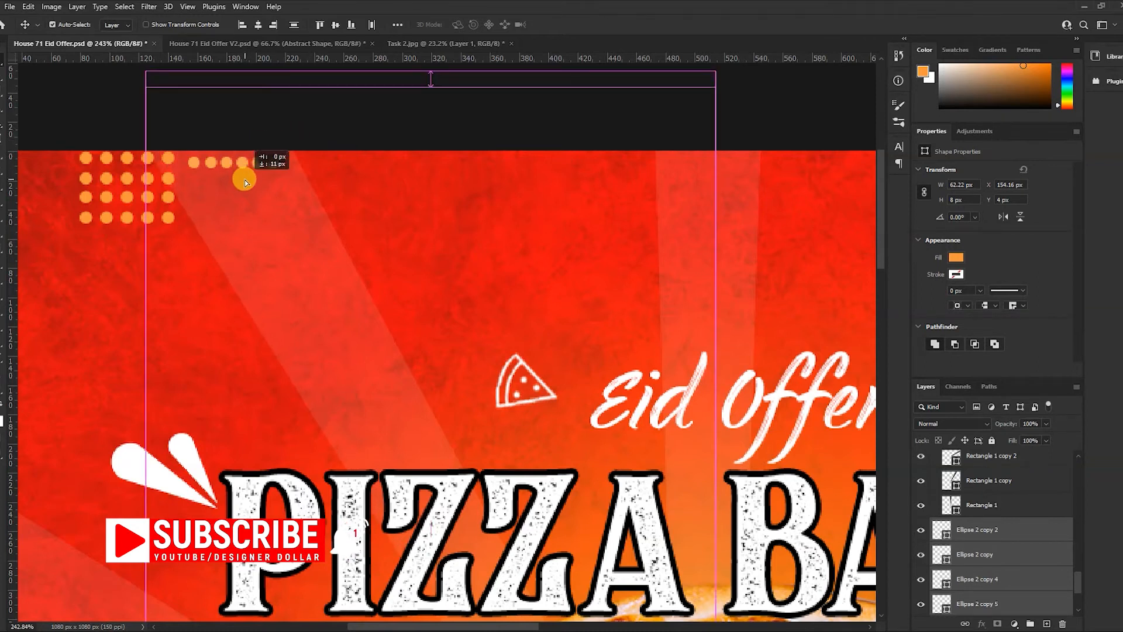
# Step: Undo the row's trial copy, collapse the Tiles group, and lock the group
pyautogui.hotkey('ctrl', 'z')
pyautogui.scroll(-4, 977, 551)
pyautogui.click(239, 353)
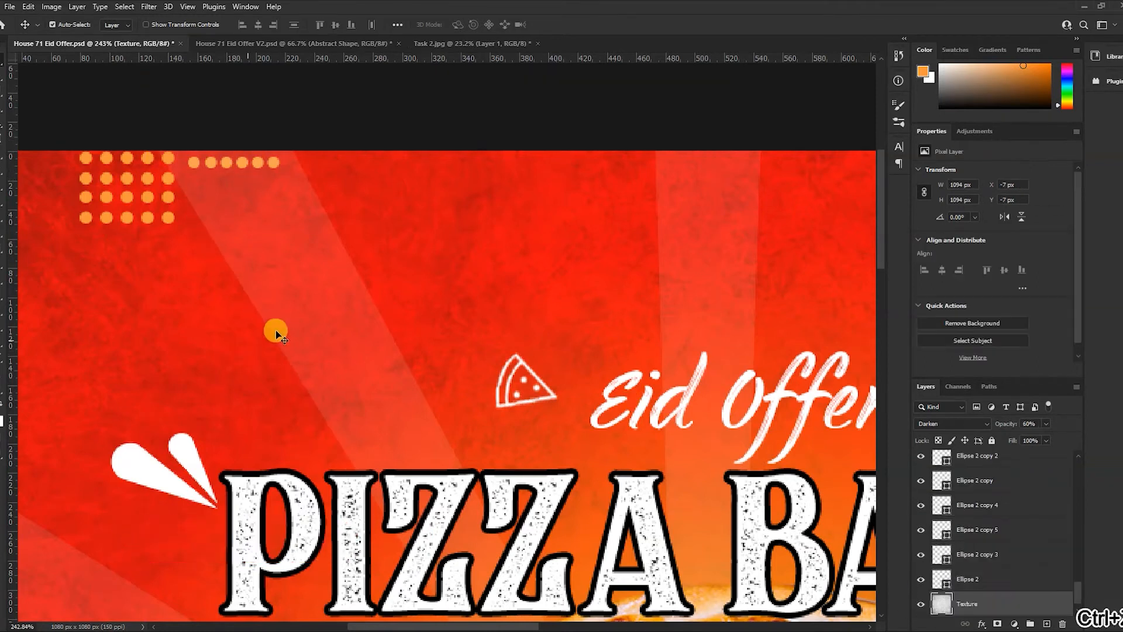
pyautogui.click(294, 322)
pyautogui.scroll(-2, 944, 513)
pyautogui.scroll(3, 942, 512)
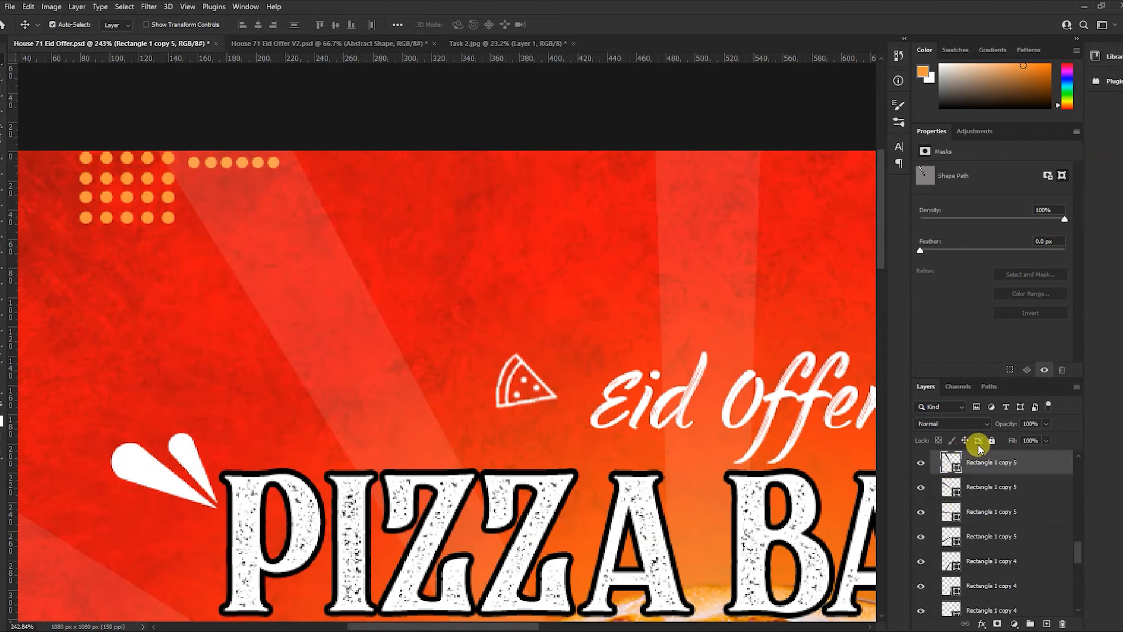
pyautogui.scroll(1, 966, 462)
pyautogui.click(934, 515)
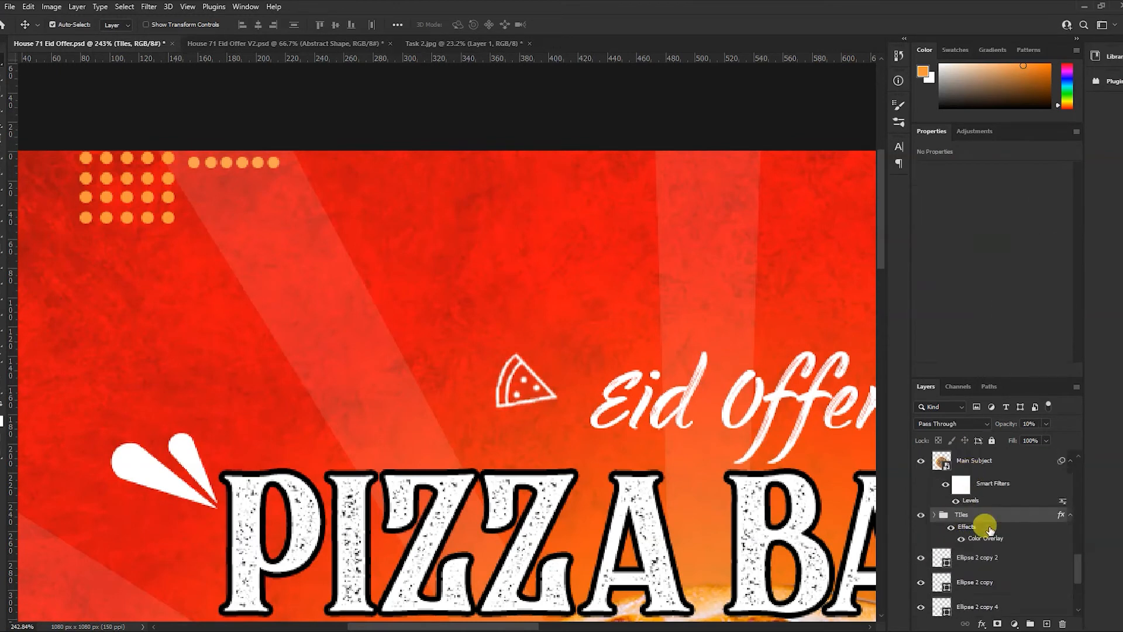
pyautogui.click(991, 441)
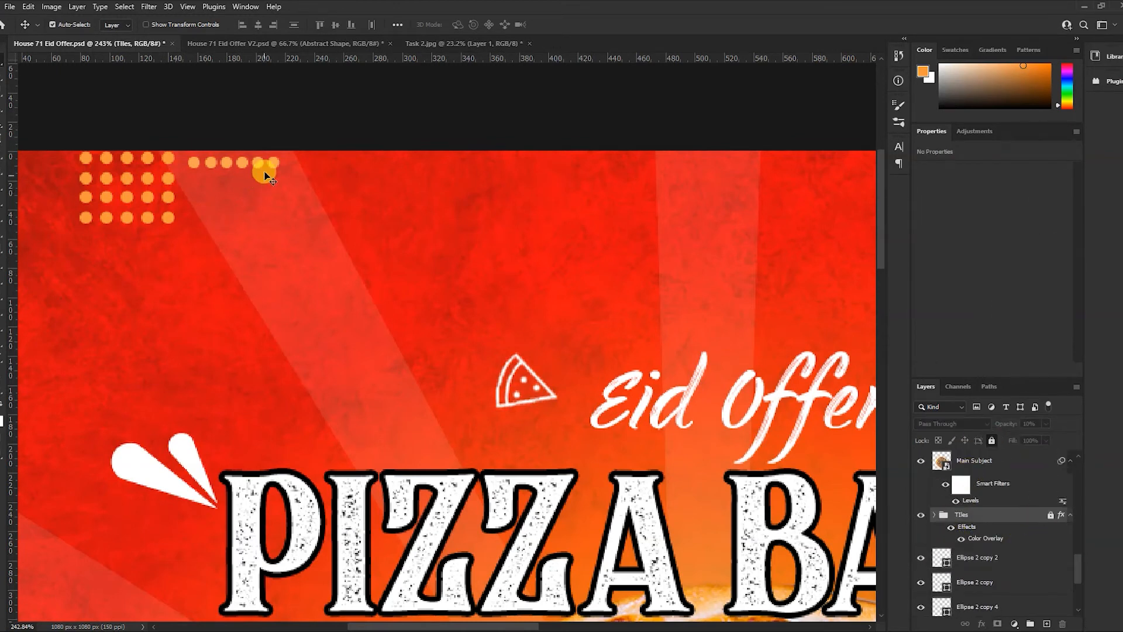
# Step: Collapse the locked Tiles group again and hide it, undoing the stray drags on the dots
pyautogui.moveTo(271, 161); pyautogui.dragTo(276, 433)
pyautogui.hotkey('ctrl', 'z')
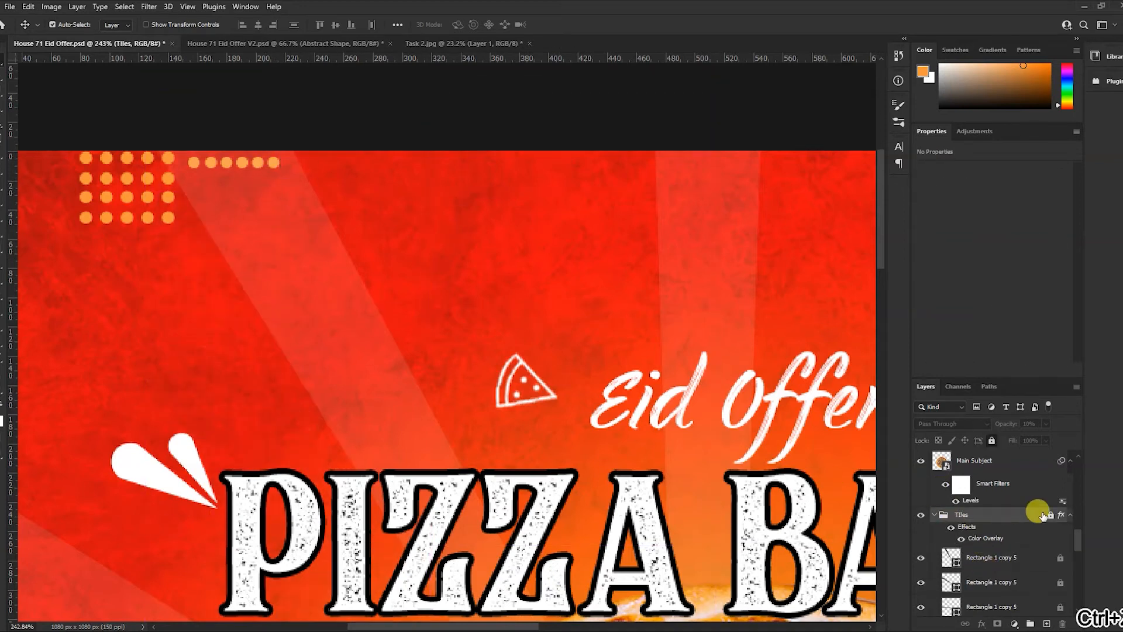
pyautogui.click(934, 515)
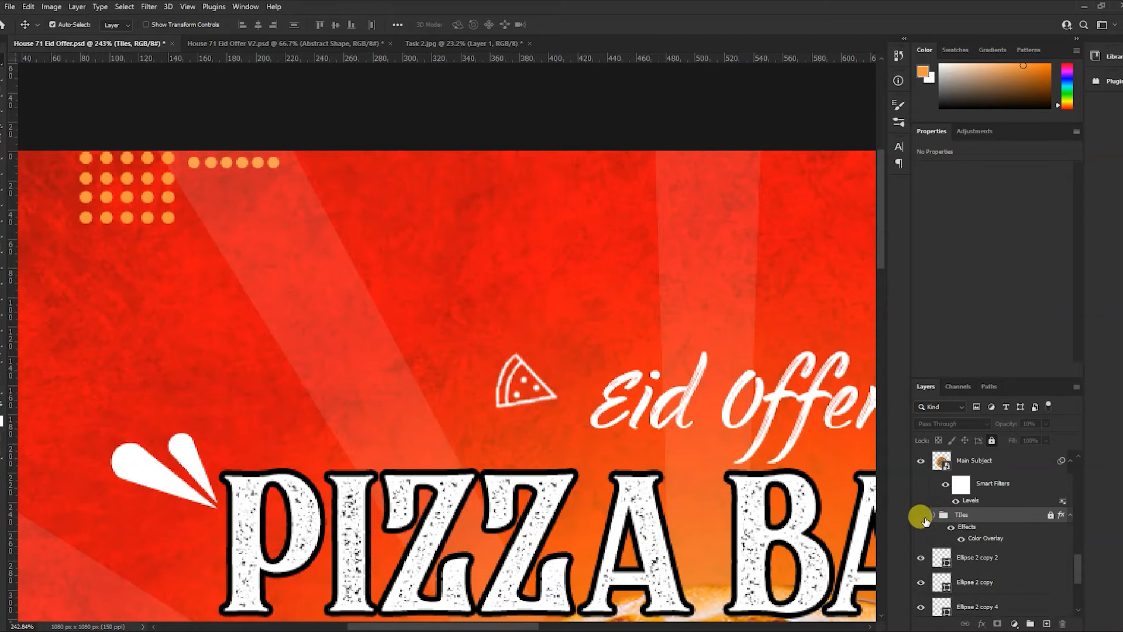
pyautogui.click(921, 514)
pyautogui.moveTo(244, 164); pyautogui.dragTo(258, 198)
pyautogui.hotkey('ctrl', 'z')
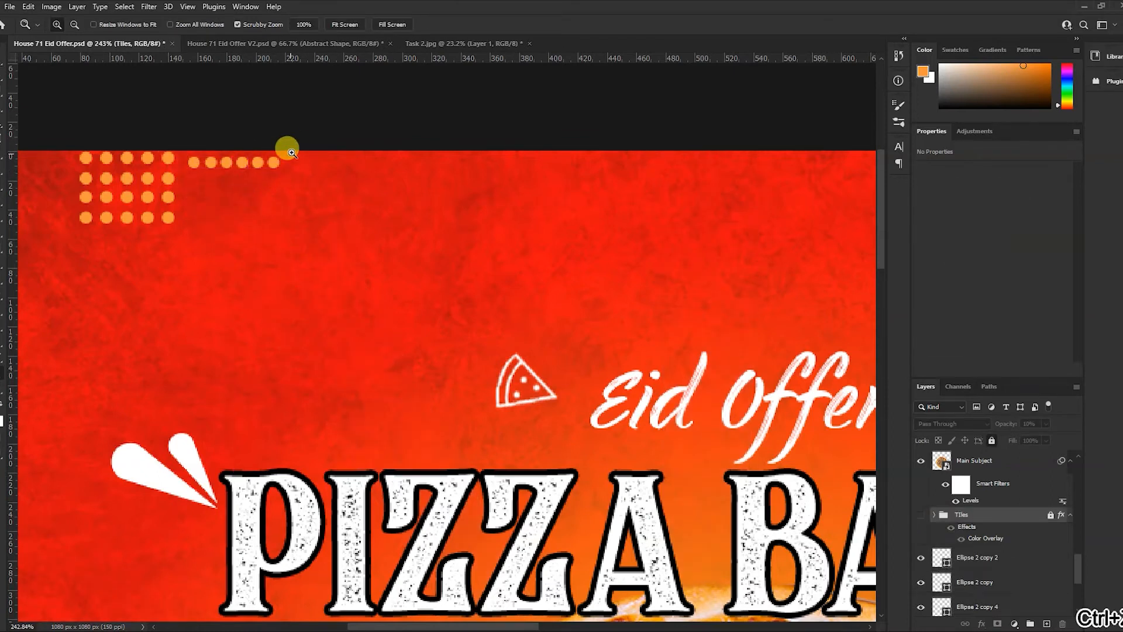
# Step: Select all six small dots and duplicate the row downward to make four rows
pyautogui.click(294, 142)
pyautogui.press('v')
pyautogui.moveTo(297, 145); pyautogui.dragTo(168, 187)
pyautogui.hotkey('ctrl', 'z')
pyautogui.click(269, 169)
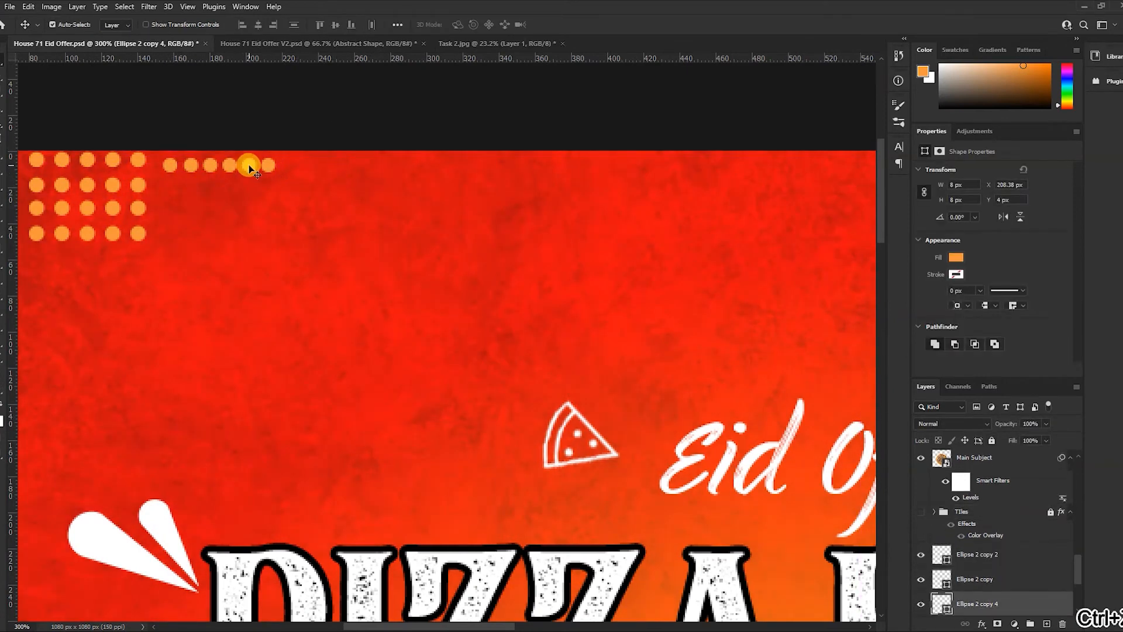
pyautogui.keyDown('shift'); pyautogui.click(233, 166); pyautogui.keyUp('shift')
pyautogui.keyDown('shift'); pyautogui.click(210, 168); pyautogui.keyUp('shift')
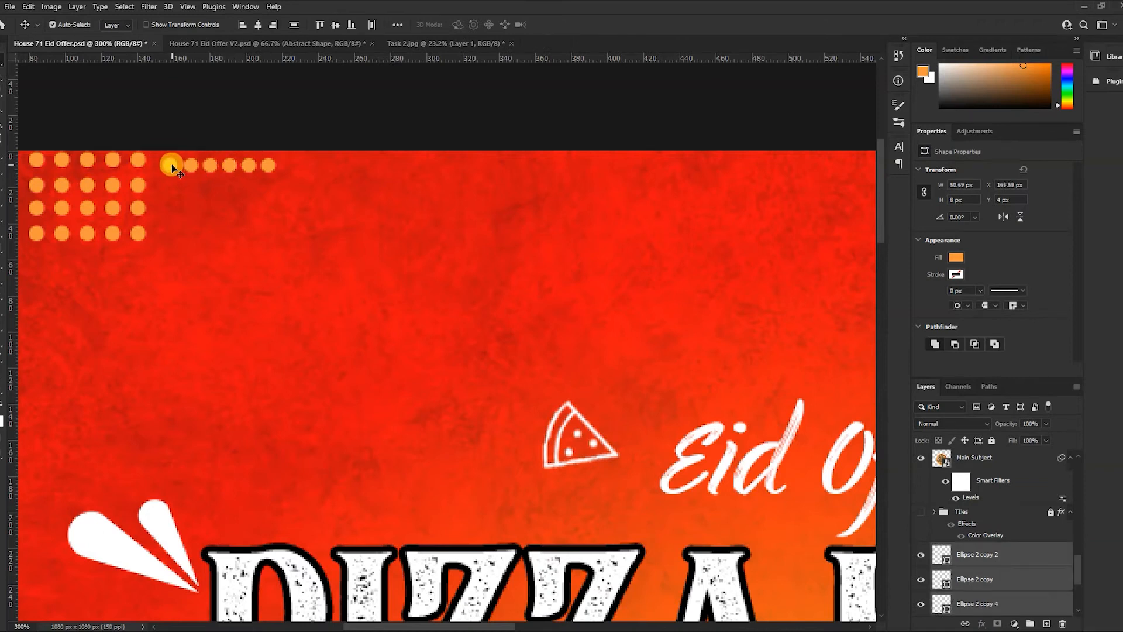
pyautogui.moveTo(191, 164); pyautogui.dragTo(189, 253)
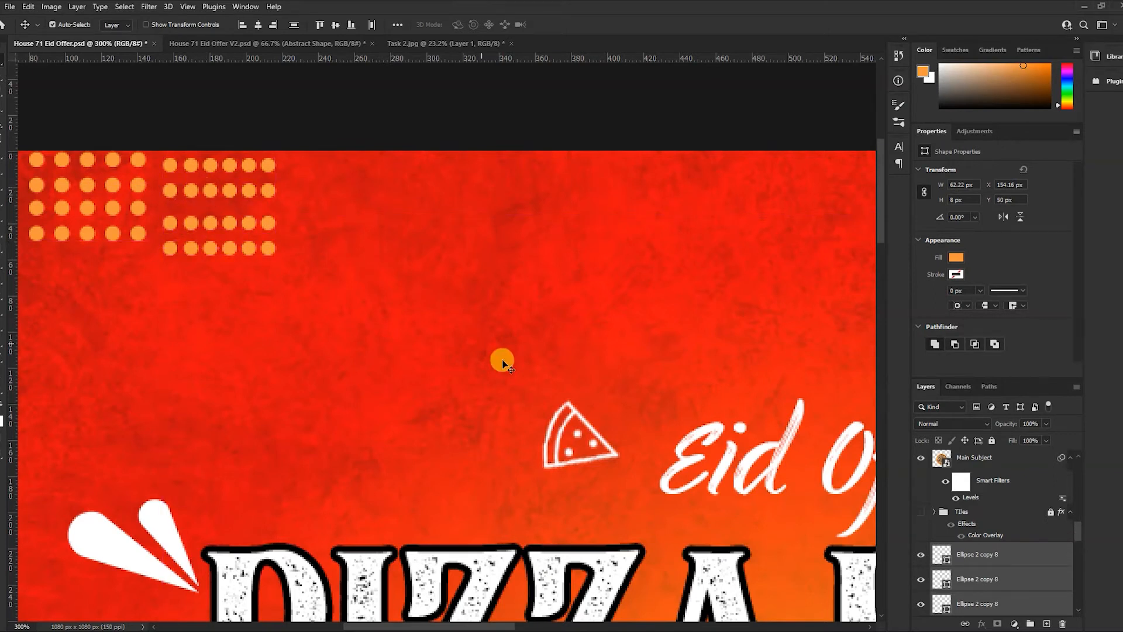
# Step: Undo the practice dot rows, the row's scaling, and the changes to the Tiles group
pyautogui.hotkey('ctrl', 'z')
pyautogui.hotkey('ctrl', 'z')
pyautogui.hotkey('ctrl', 'z')
pyautogui.hotkey('ctrl', 'z')
pyautogui.hotkey('ctrl', 'z')
pyautogui.hotkey('ctrl', 'z')
pyautogui.hotkey('ctrl', 'z')
pyautogui.hotkey('ctrl', 'z')
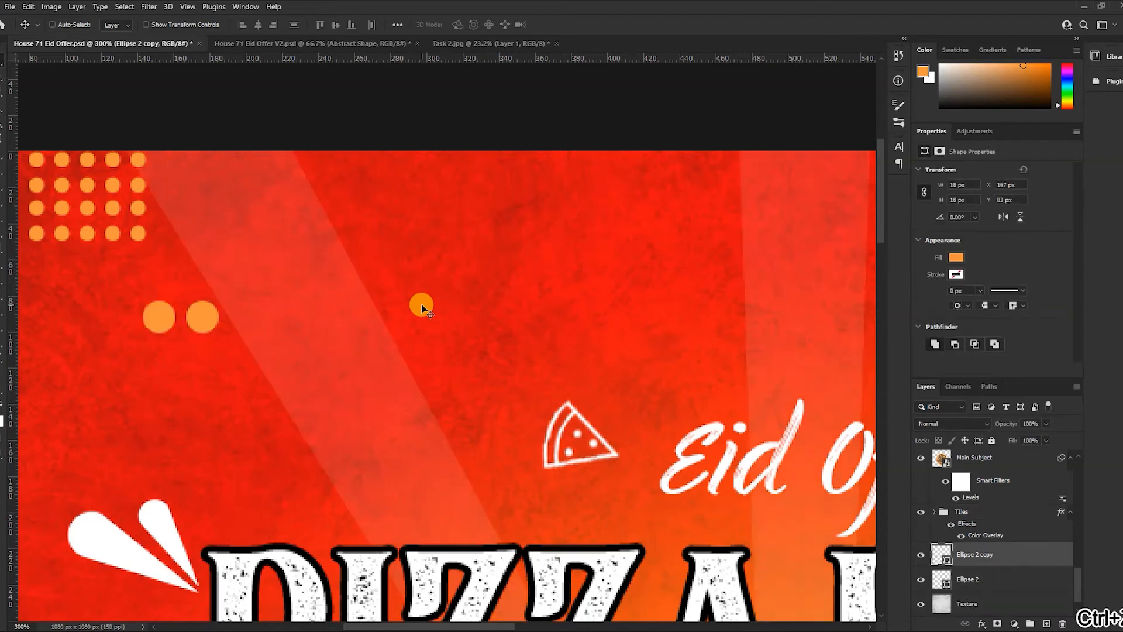
# Step: Examine the whole poster, then the House 71 logo, the Eid Offer heading and the PIZZA BACON title up close
pyautogui.hotkey('ctrl', 'space')
pyautogui.moveTo(411, 304); pyautogui.dragTo(249, 303)
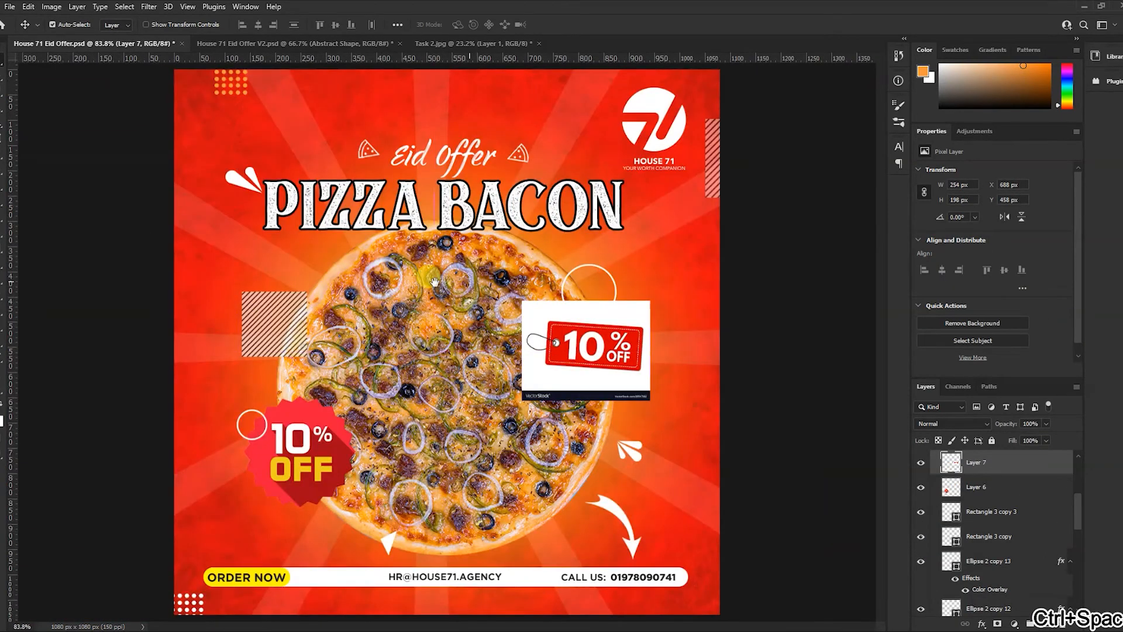
pyautogui.moveTo(649, 112); pyautogui.dragTo(667, 106)
pyautogui.keyDown('ctrl'); pyautogui.click(670, 105); pyautogui.keyUp('ctrl')
pyautogui.hotkey('ctrl', 'space')
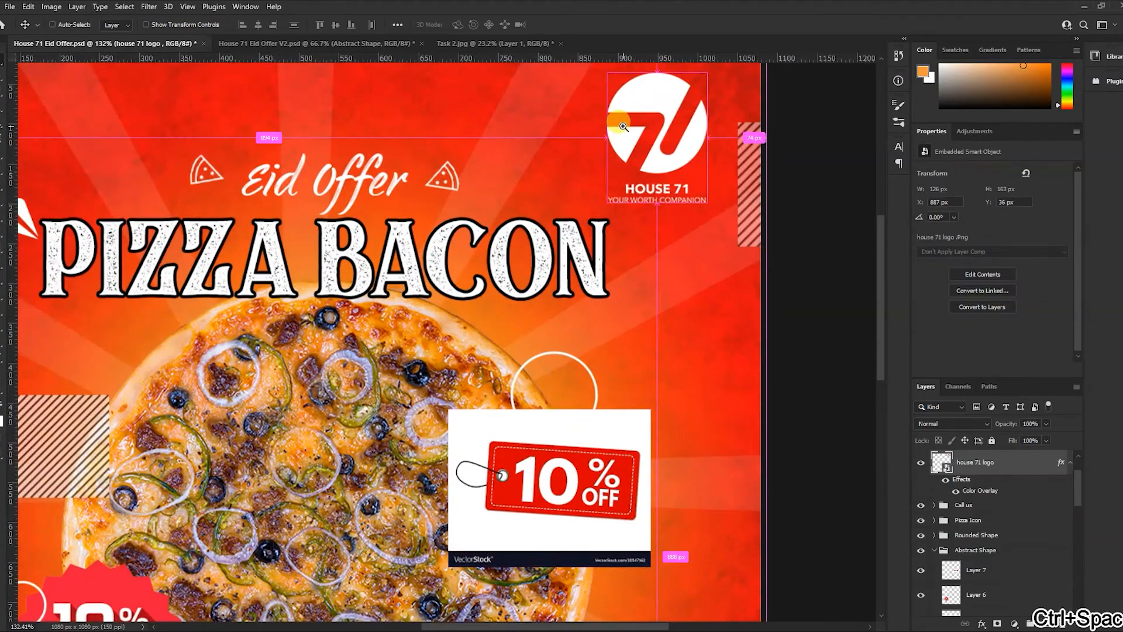
pyautogui.moveTo(296, 163); pyautogui.dragTo(363, 264)
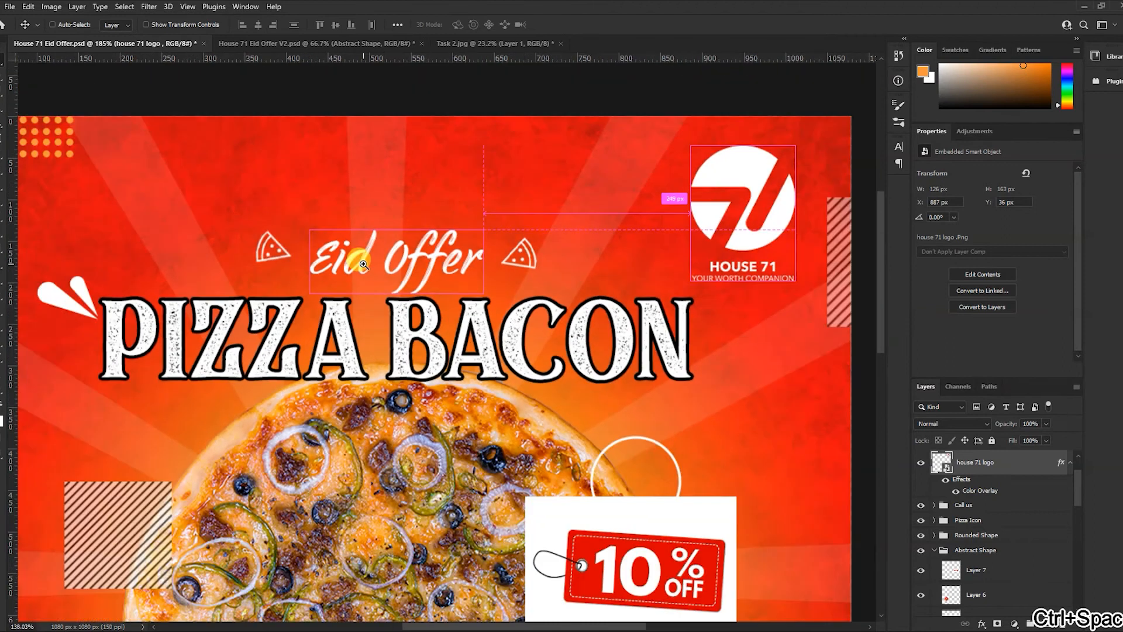
pyautogui.moveTo(181, 324); pyautogui.dragTo(202, 241)
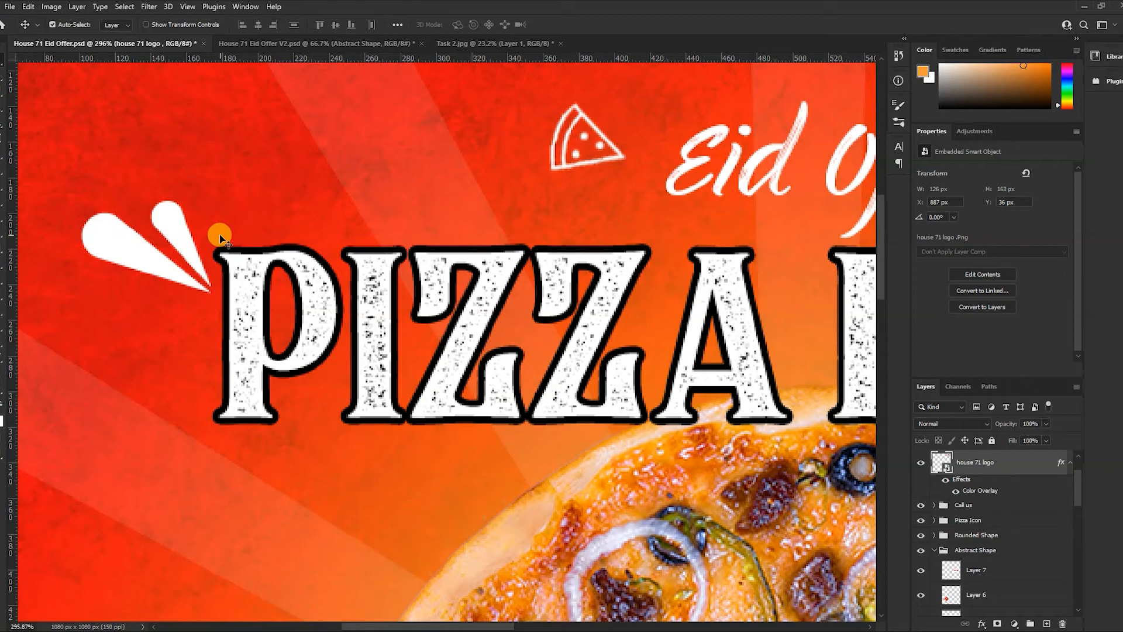
pyautogui.moveTo(278, 226); pyautogui.dragTo(225, 232)
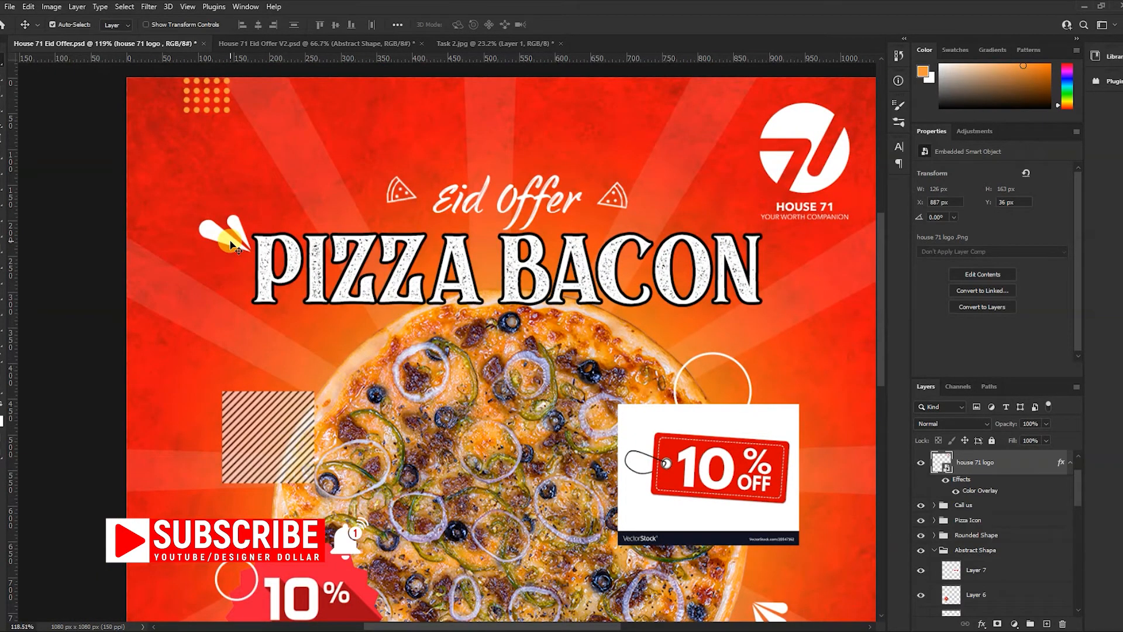
# Step: Delete the white 10% OFF tag image that covers the pizza's right side
pyautogui.click(670, 452)
pyautogui.press('Delete')
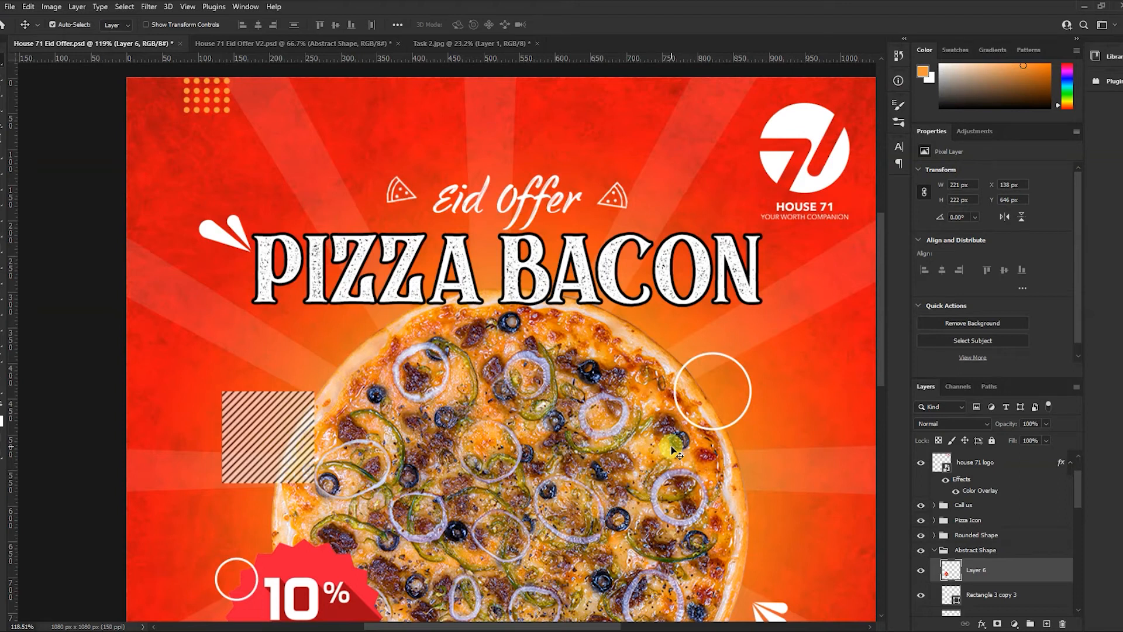
# Step: Draw a vertical black rectangle about 51 px by 120 px above the title's start and reduce its corner radii to 0 px
pyautogui.moveTo(280, 145); pyautogui.dragTo(305, 231)
pyautogui.click(3, 339)
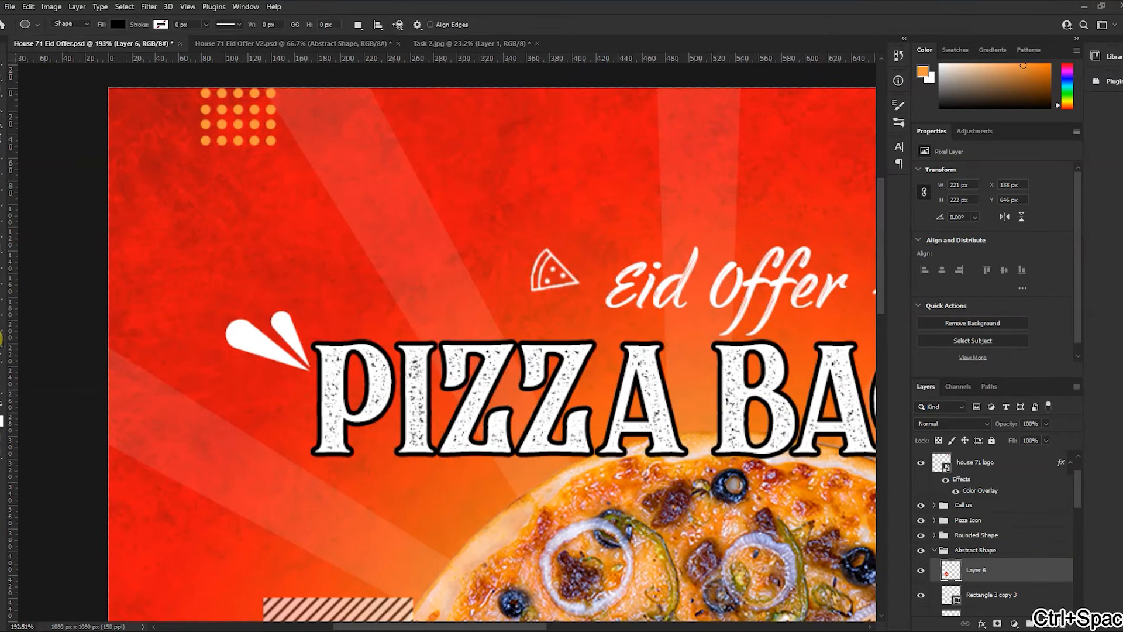
pyautogui.click(50, 342)
pyautogui.moveTo(346, 157); pyautogui.dragTo(406, 295)
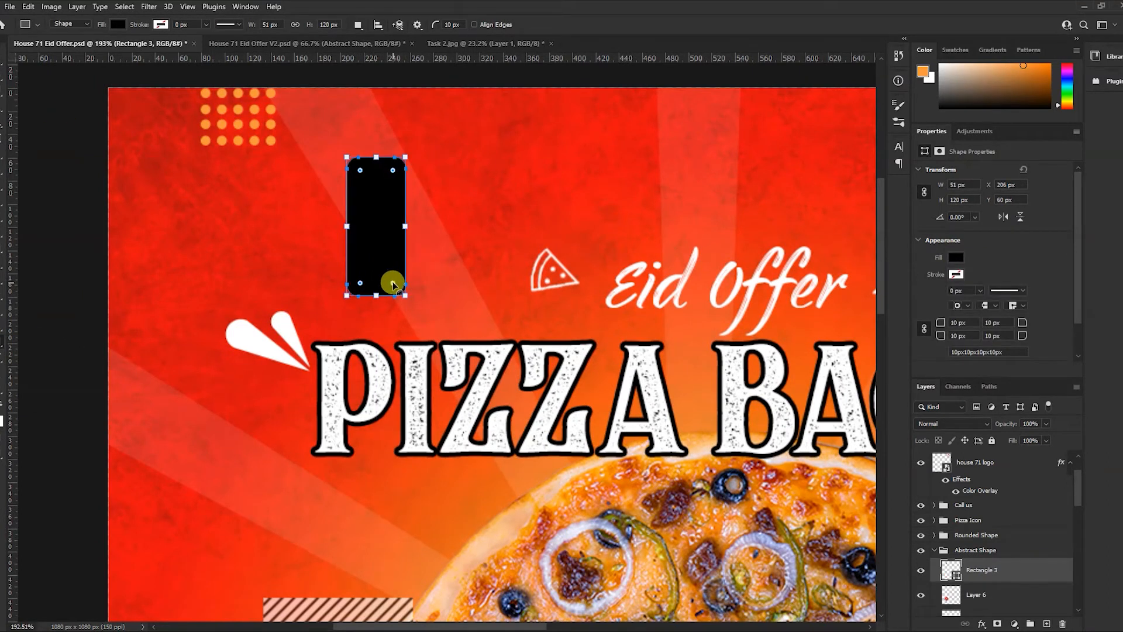
pyautogui.press('v')
pyautogui.moveTo(349, 226); pyautogui.dragTo(349, 441)
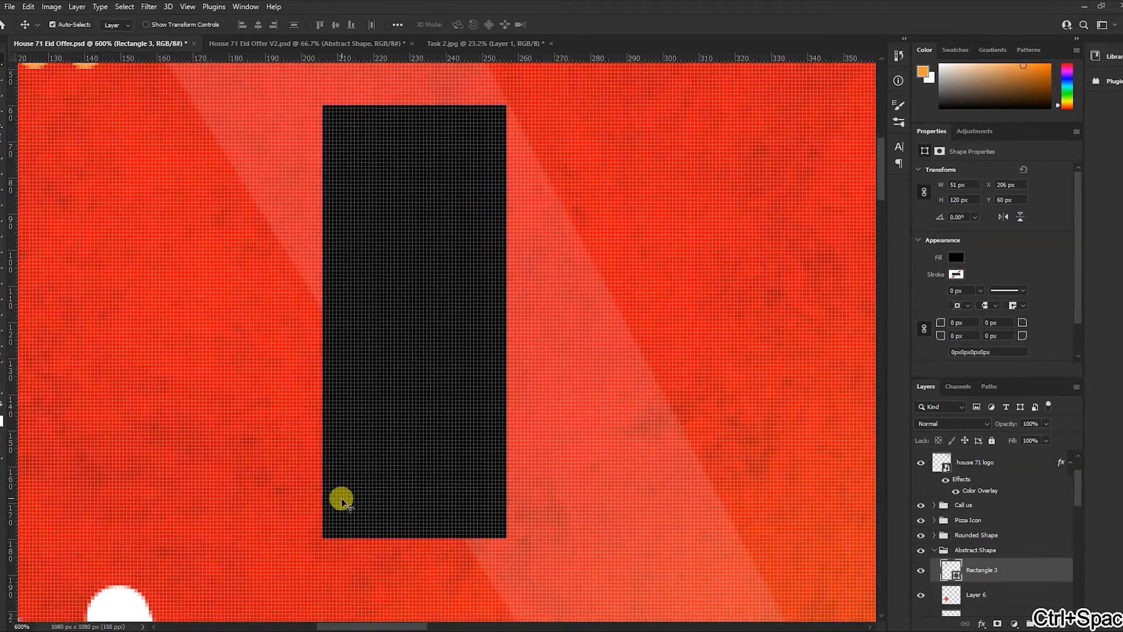
# Step: Convert the rectangle to a regular path and taper it by moving each bottom corner point 20 px inward
pyautogui.press('a')
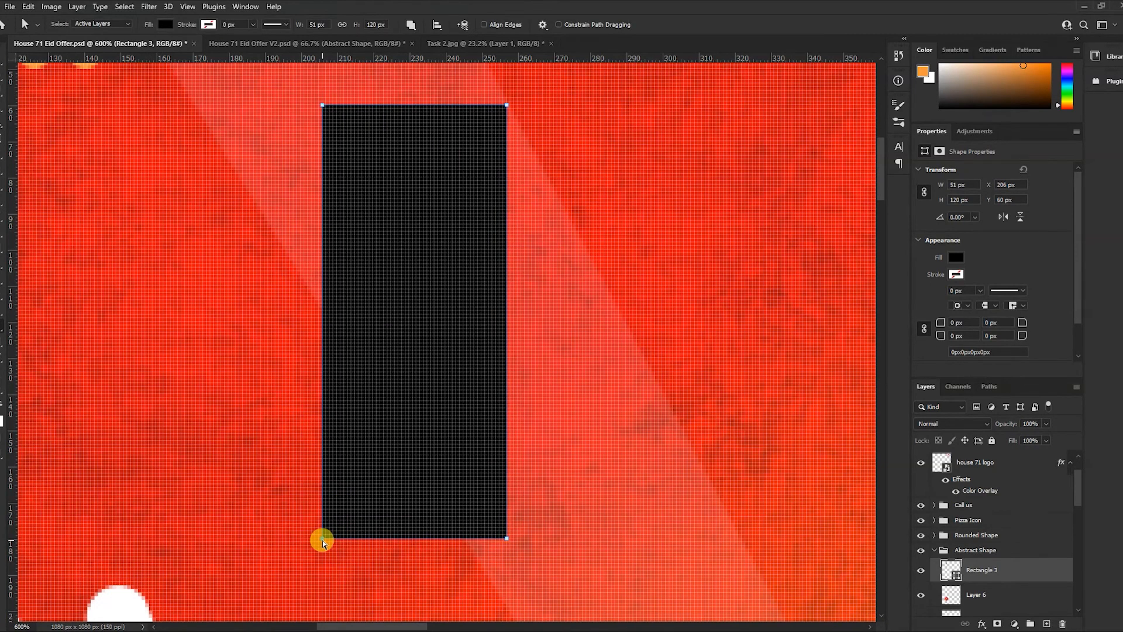
pyautogui.click(322, 541)
pyautogui.press('Up')
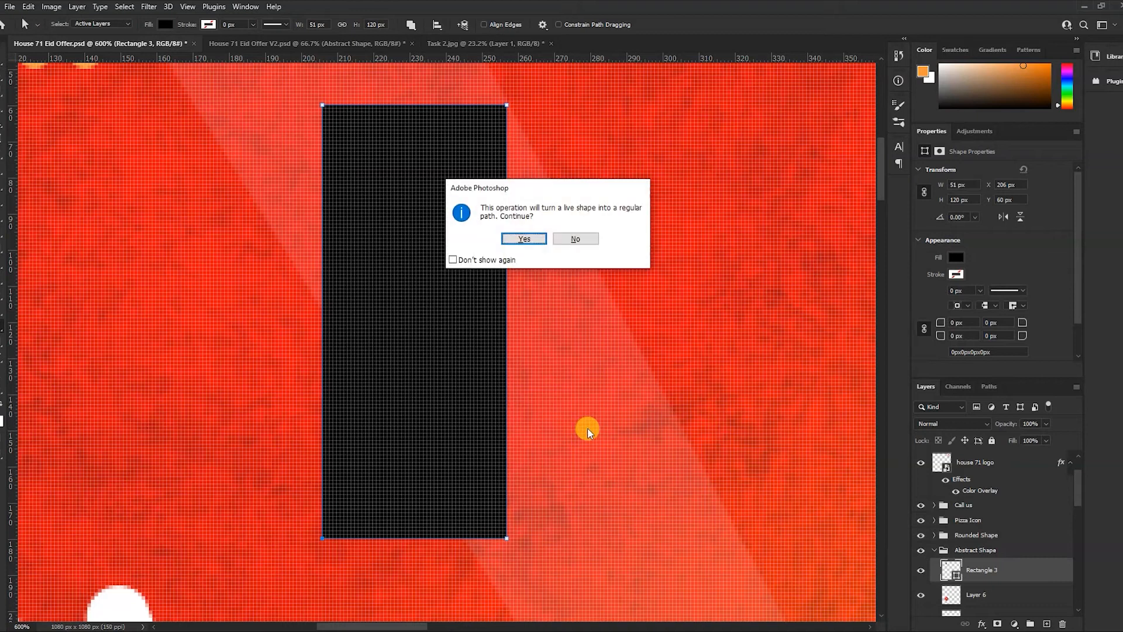
pyautogui.click(533, 240)
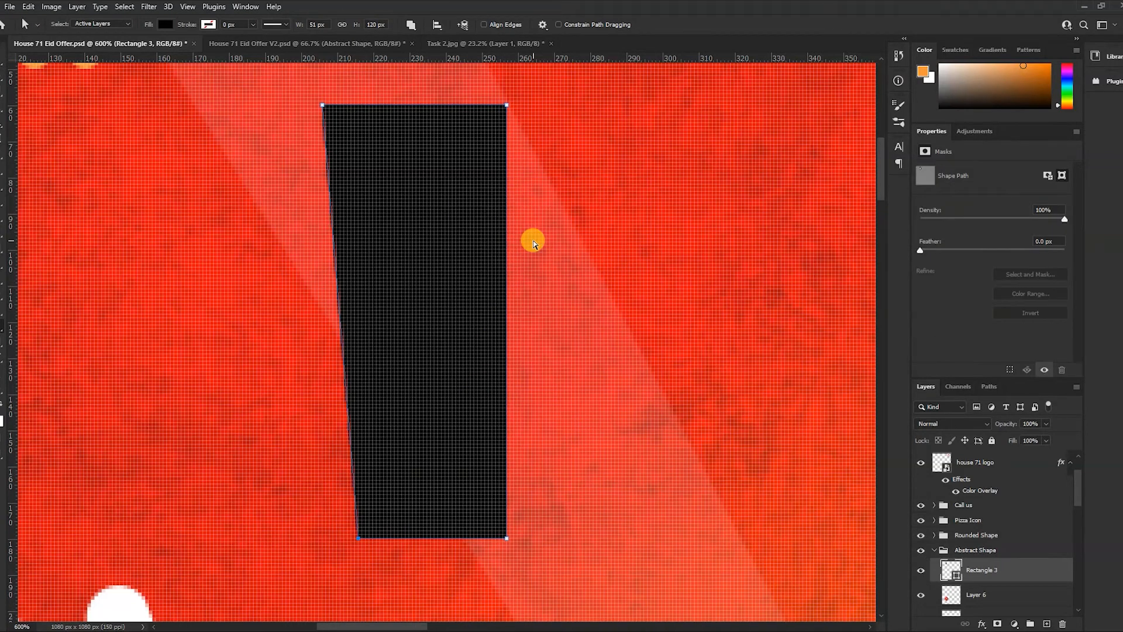
pyautogui.hotkey('shift', 'Right')
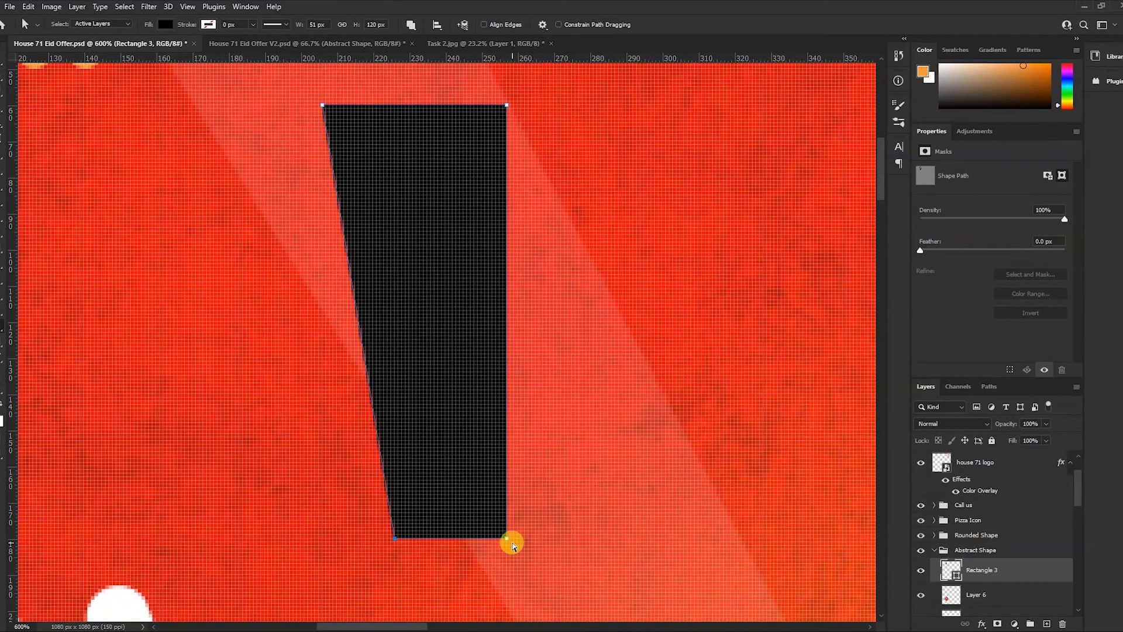
pyautogui.click(506, 539)
pyautogui.hotkey('shift', 'Left')
pyautogui.hotkey('shift', 'Left')
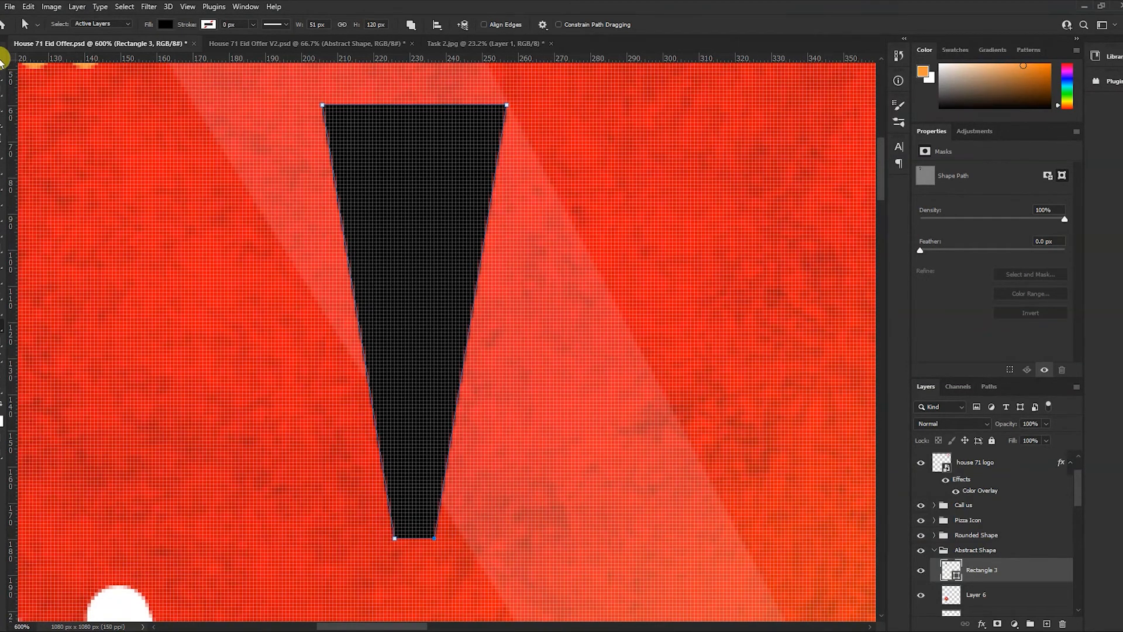
# Step: Try to round the tapered shape's top corners and undo the last corner-point move
pyautogui.press('v')
pyautogui.moveTo(458, 125); pyautogui.dragTo(420, 251)
pyautogui.click(4, 343)
pyautogui.moveTo(323, 240); pyautogui.dragTo(353, 258)
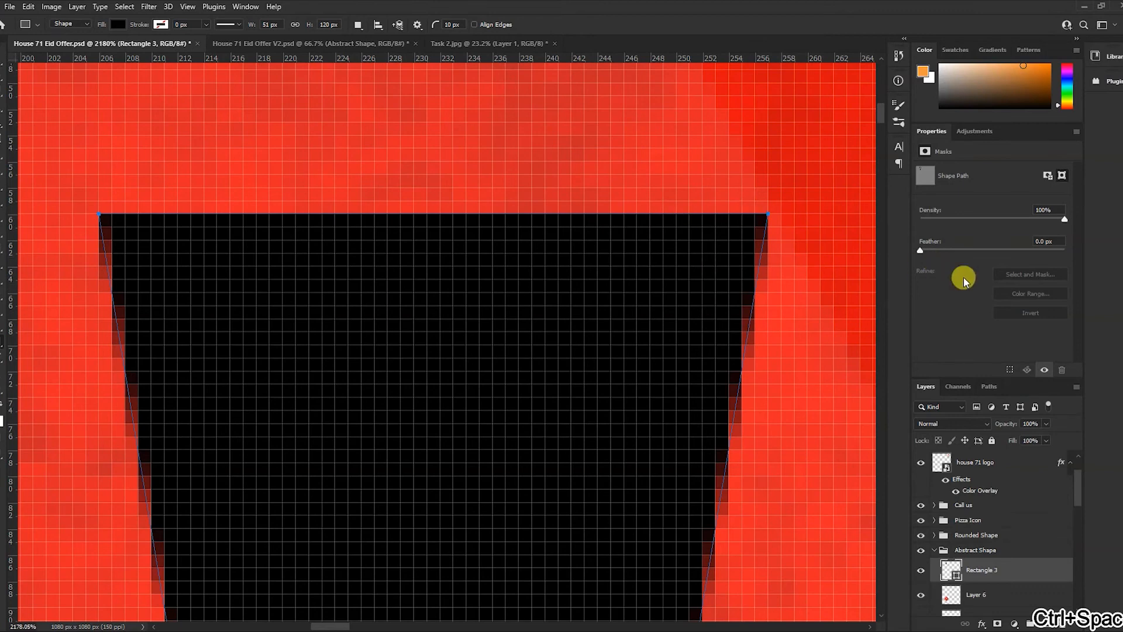
pyautogui.scroll(-2, 987, 304)
pyautogui.scroll(3, 987, 304)
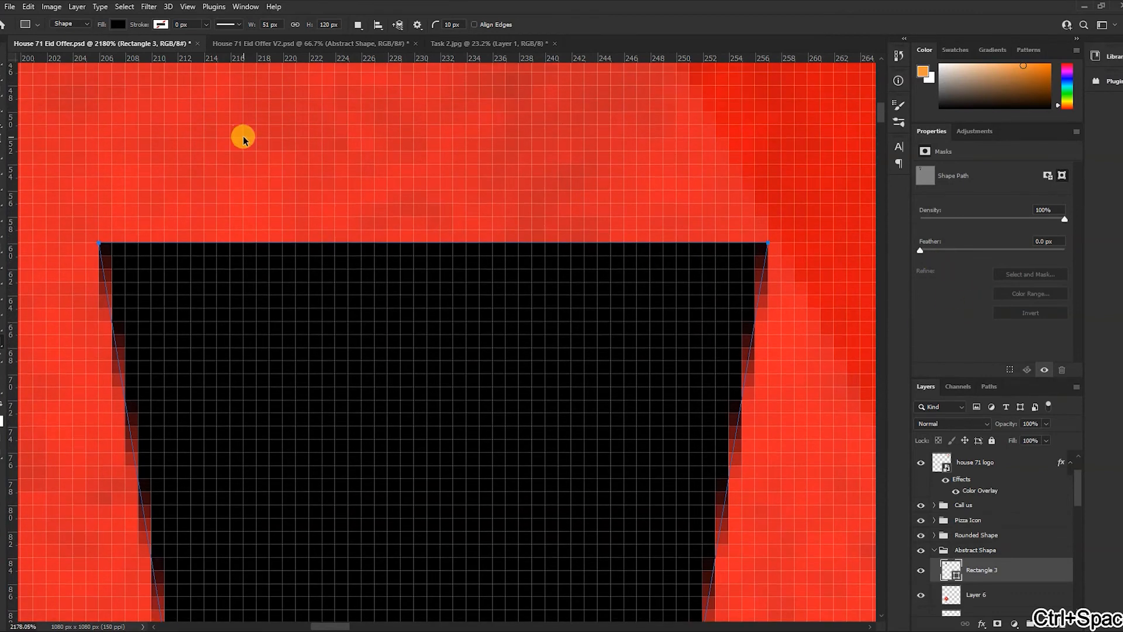
pyautogui.hotkey('ctrl', 'z')
pyautogui.moveTo(272, 190); pyautogui.dragTo(111, 158)
pyautogui.click(3, 66)
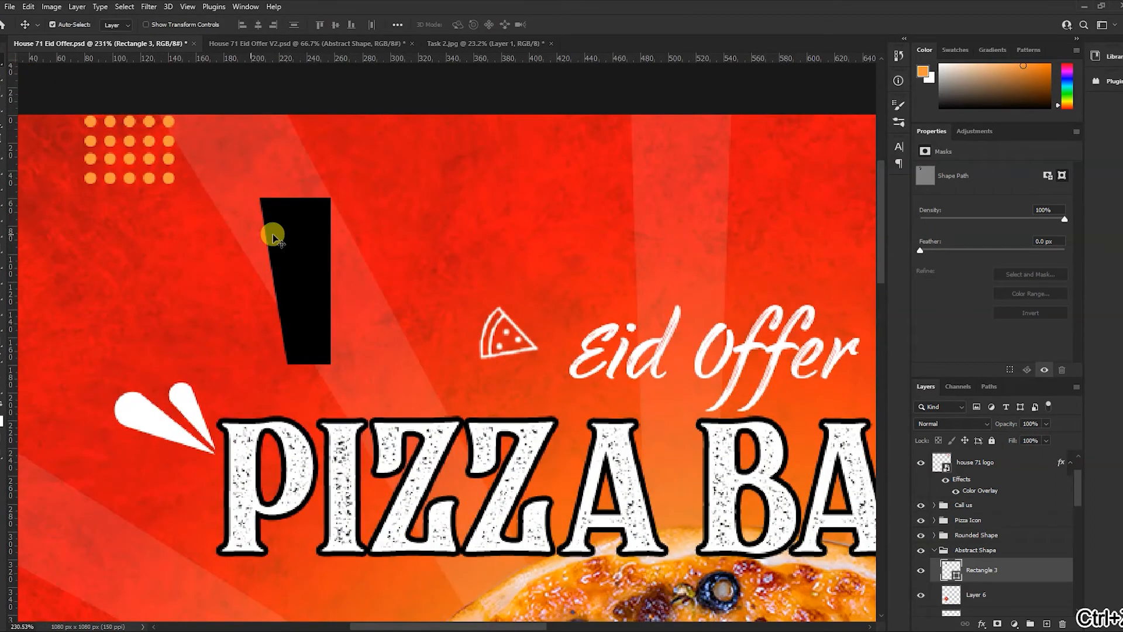
# Step: Delete the tapered shape and draw a vertical black rectangle about 34 px by 120 px in its place with 0 px corner radii
pyautogui.press('Delete')
pyautogui.click(2, 343)
pyautogui.moveTo(296, 208)
pyautogui.mouseDown()
pyautogui.moveTo(351, 269)
pyautogui.moveTo(405, 365)
pyautogui.moveTo(403, 427)
pyautogui.moveTo(344, 375)
pyautogui.moveTo(404, 409)
pyautogui.moveTo(381, 223)
pyautogui.moveTo(313, 200)
pyautogui.mouseUp()
pyautogui.hotkey('ctrl', 'space')
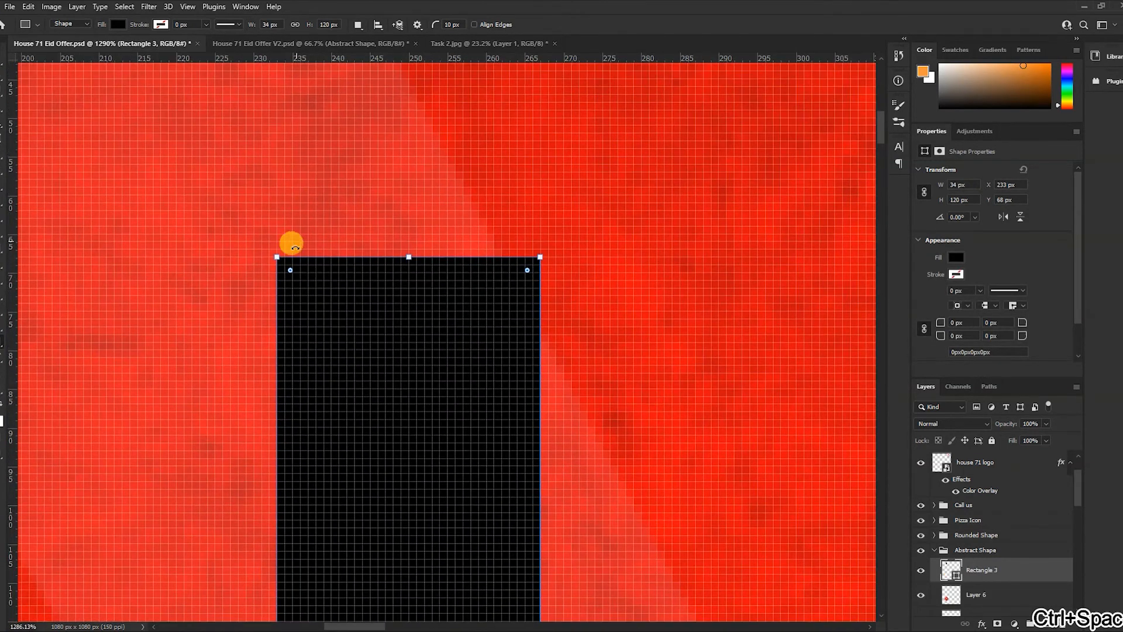
# Step: Round all four corners of the rectangle to 17 px and try stretching its bottom curve downward by a direction handle
pyautogui.press('v')
pyautogui.press('u')
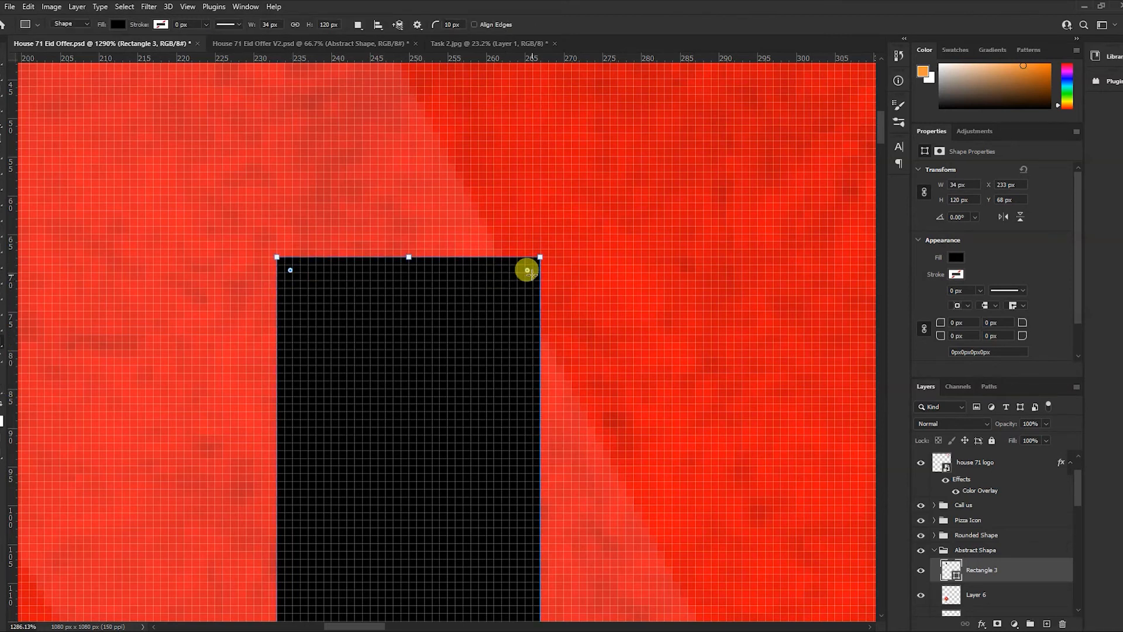
pyautogui.moveTo(527, 272); pyautogui.dragTo(345, 205)
pyautogui.hotkey('ctrl', 'space')
pyautogui.moveTo(383, 410); pyautogui.dragTo(433, 435)
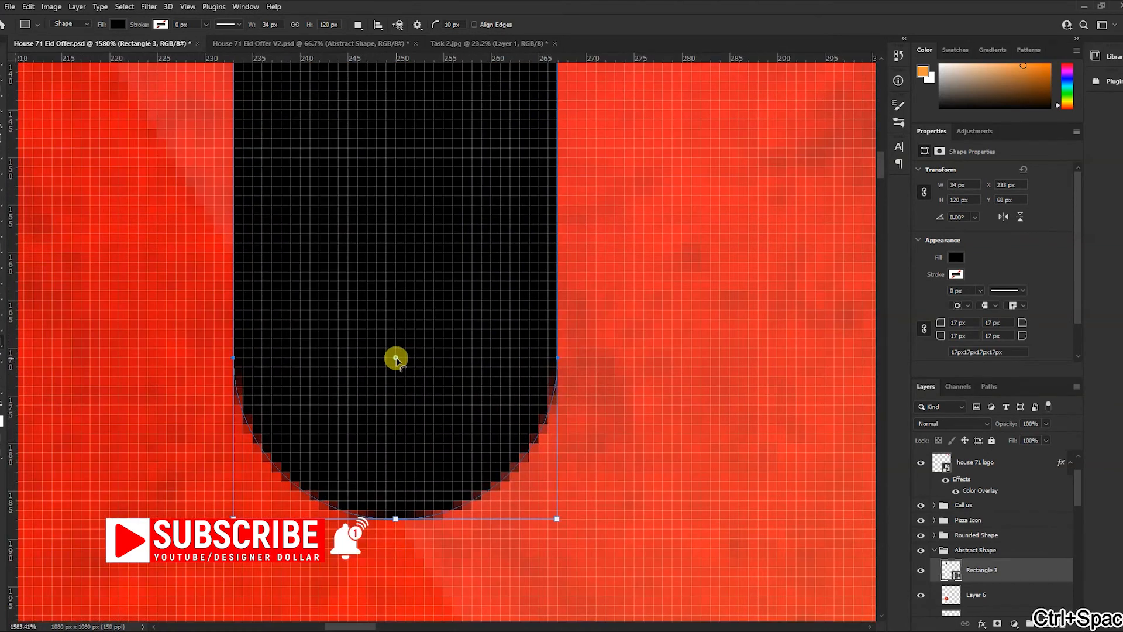
pyautogui.press('a')
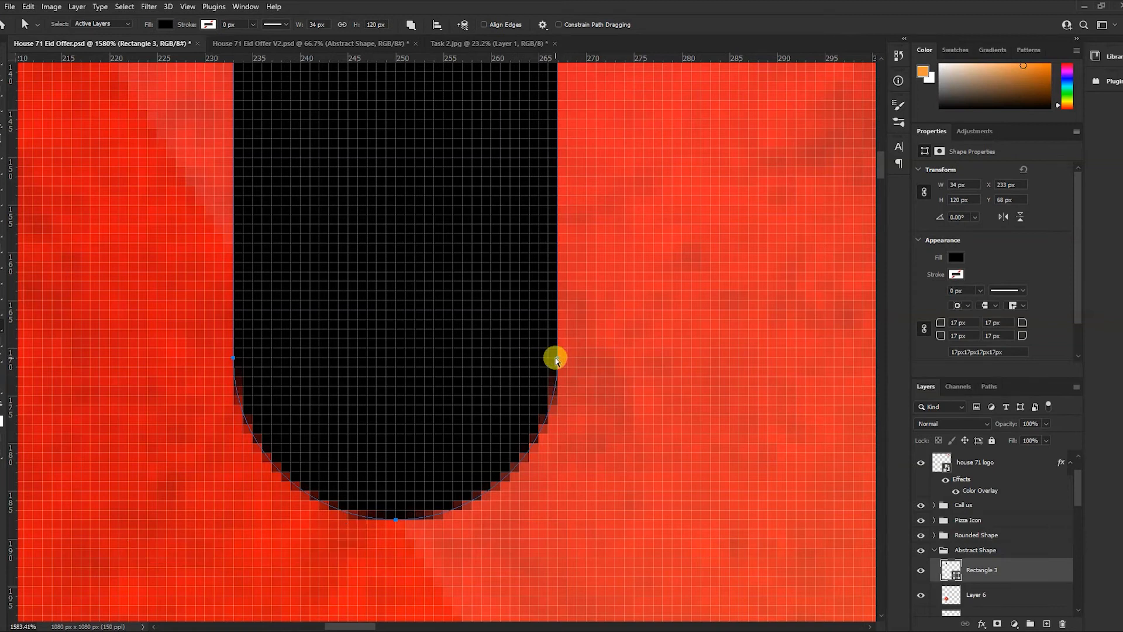
pyautogui.click(232, 356)
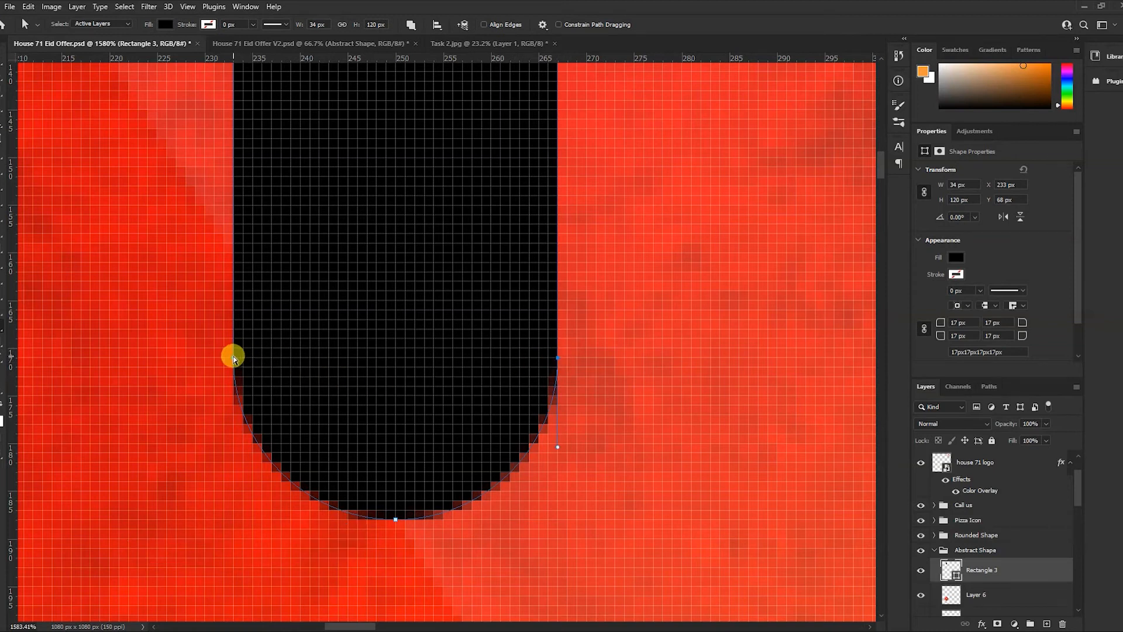
pyautogui.moveTo(556, 448); pyautogui.dragTo(550, 606)
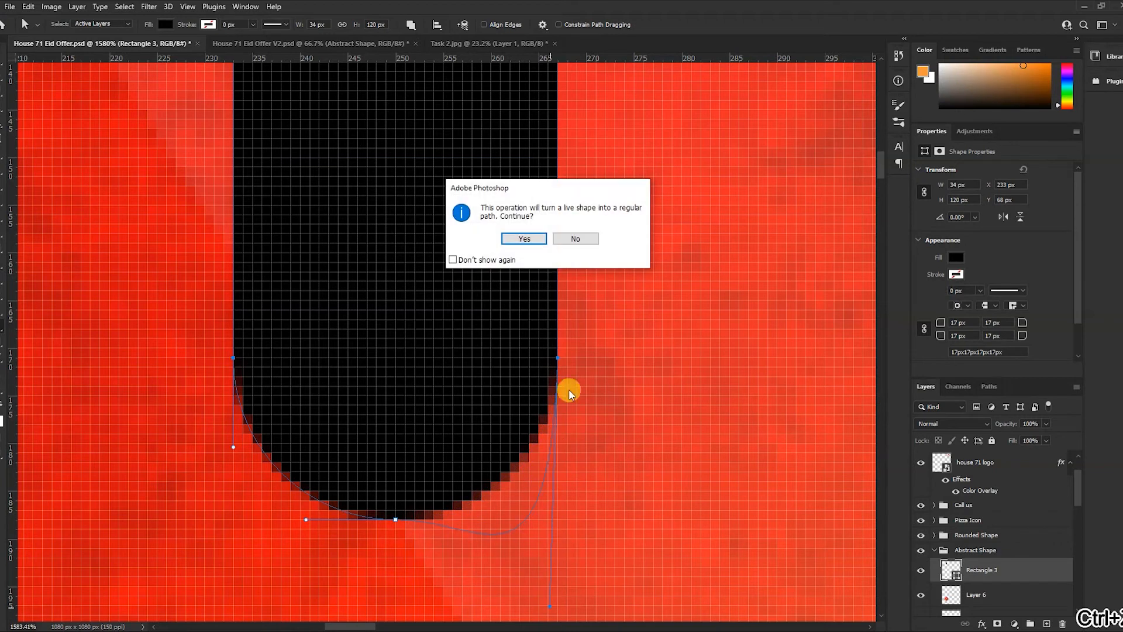
pyautogui.click(575, 238)
pyautogui.press('v')
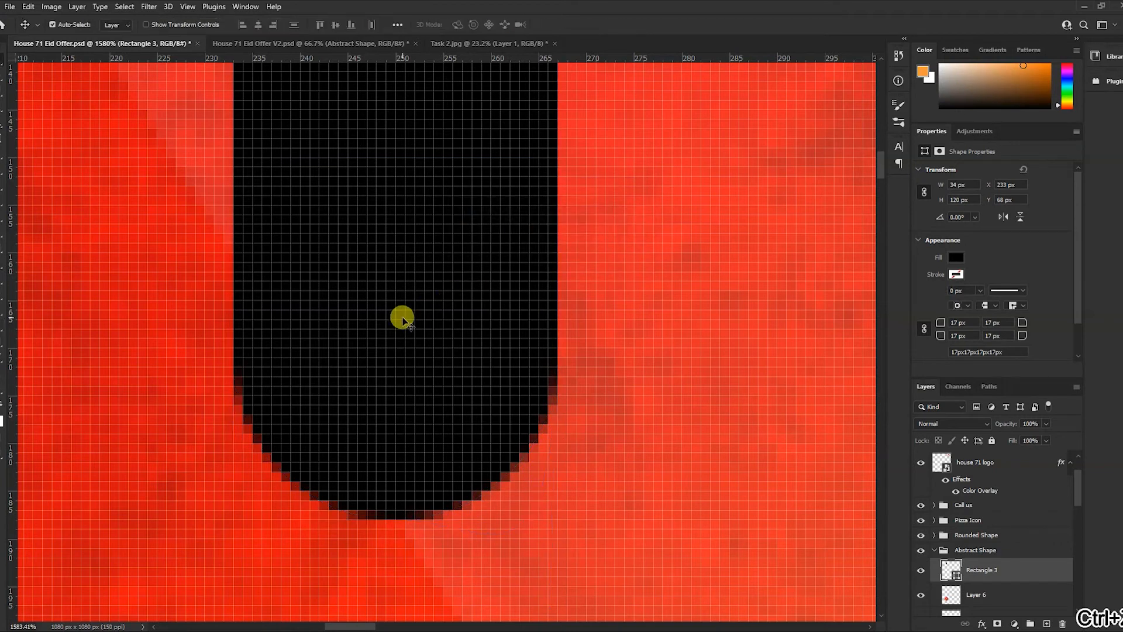
# Step: Reset all four corner radii of the rectangle to 0 px
pyautogui.click(4, 344)
pyautogui.moveTo(396, 358); pyautogui.dragTo(446, 230)
pyautogui.hotkey('ctrl', 'space')
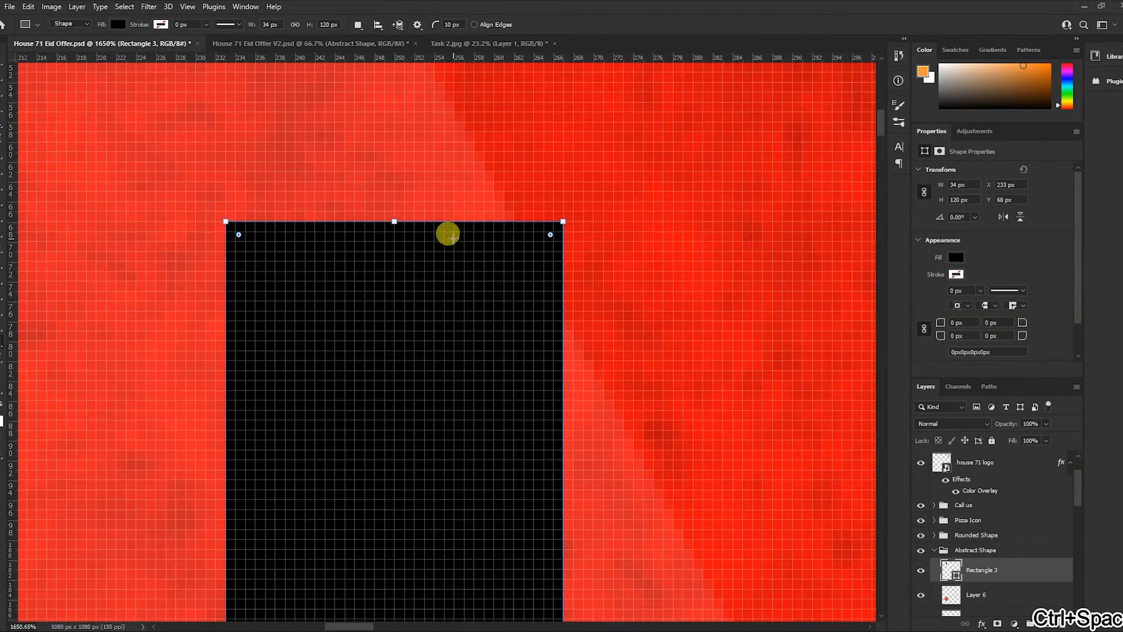
# Step: Round only the rectangle's two top corners, entering a radius of 20 px for each
pyautogui.press('a')
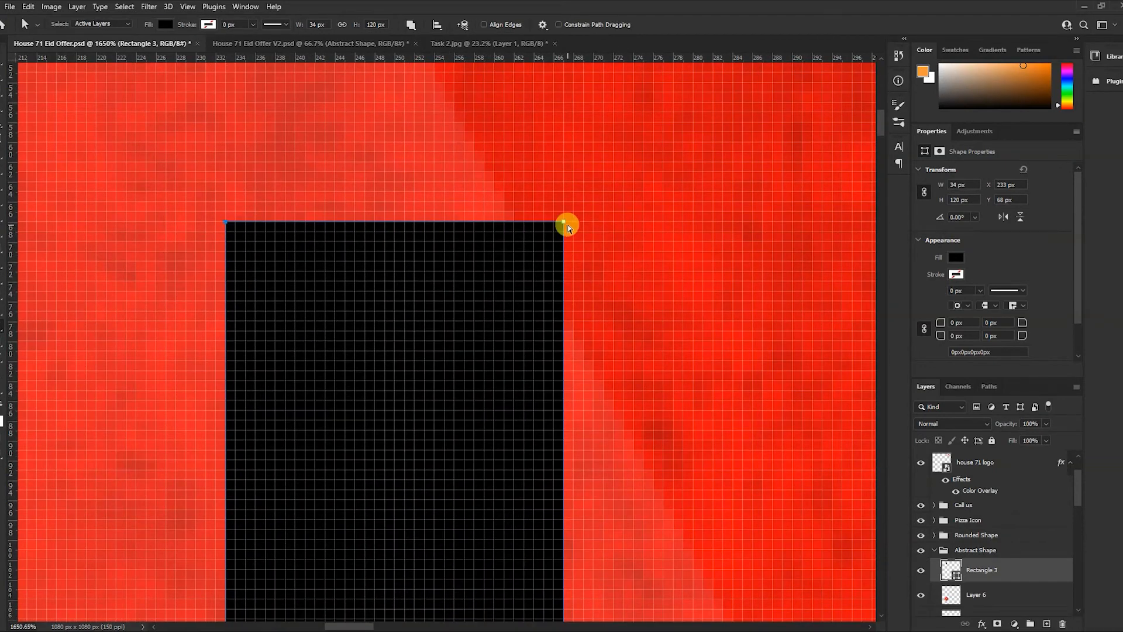
pyautogui.moveTo(346, 226); pyautogui.dragTo(730, 294)
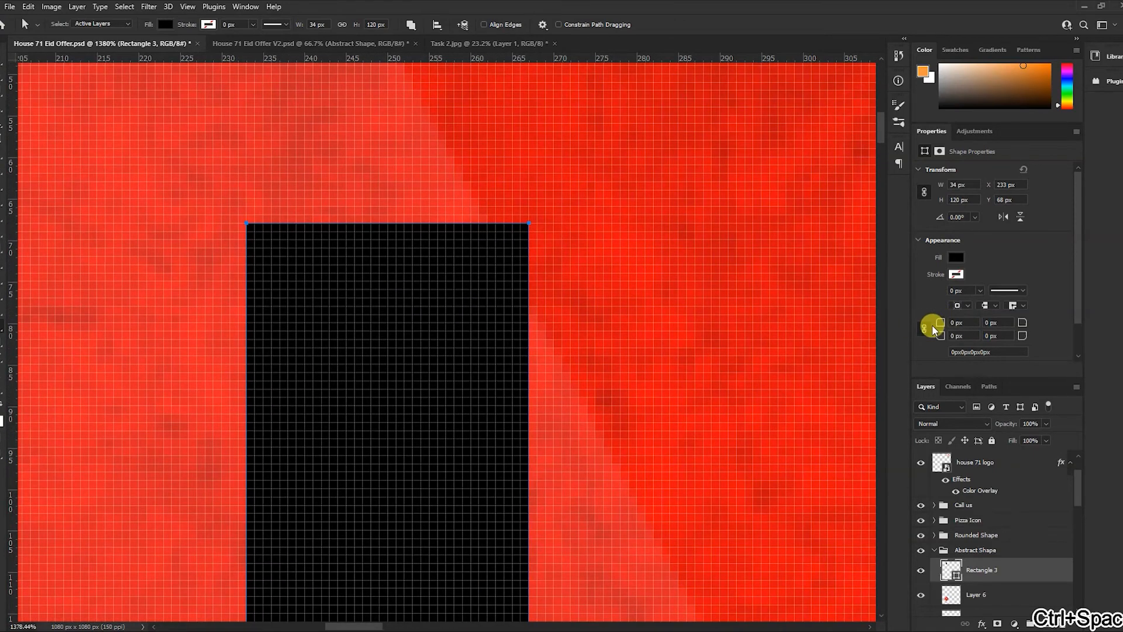
pyautogui.moveTo(596, 346); pyautogui.dragTo(375, 263)
pyautogui.moveTo(358, 273); pyautogui.dragTo(367, 262)
pyautogui.moveTo(407, 321); pyautogui.dragTo(410, 294)
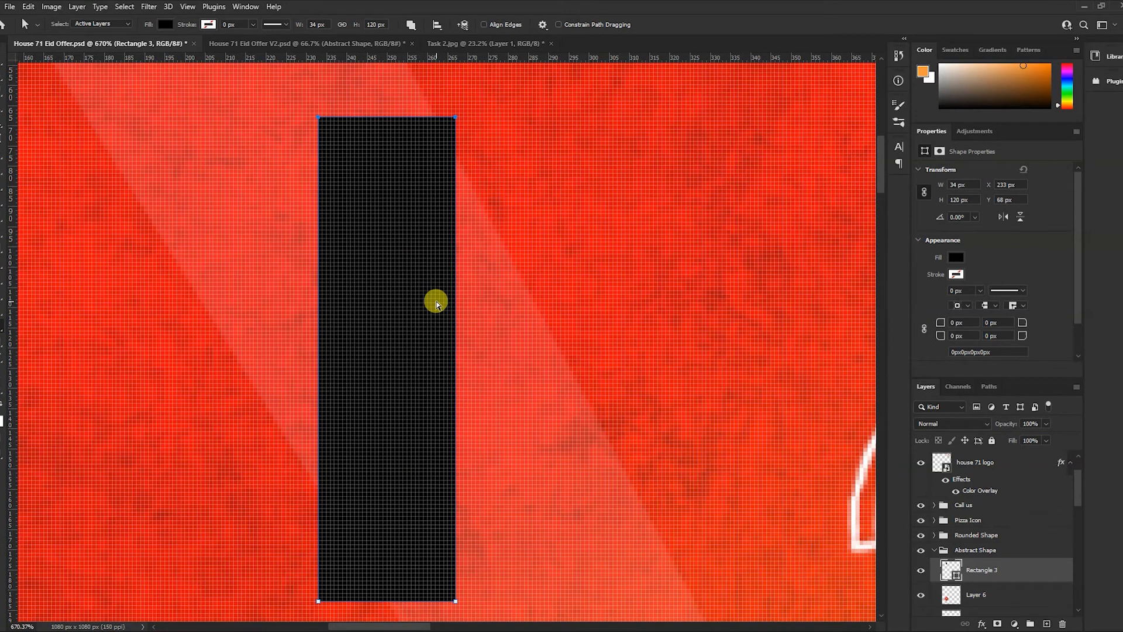
pyautogui.moveTo(940, 319); pyautogui.dragTo(1047, 326)
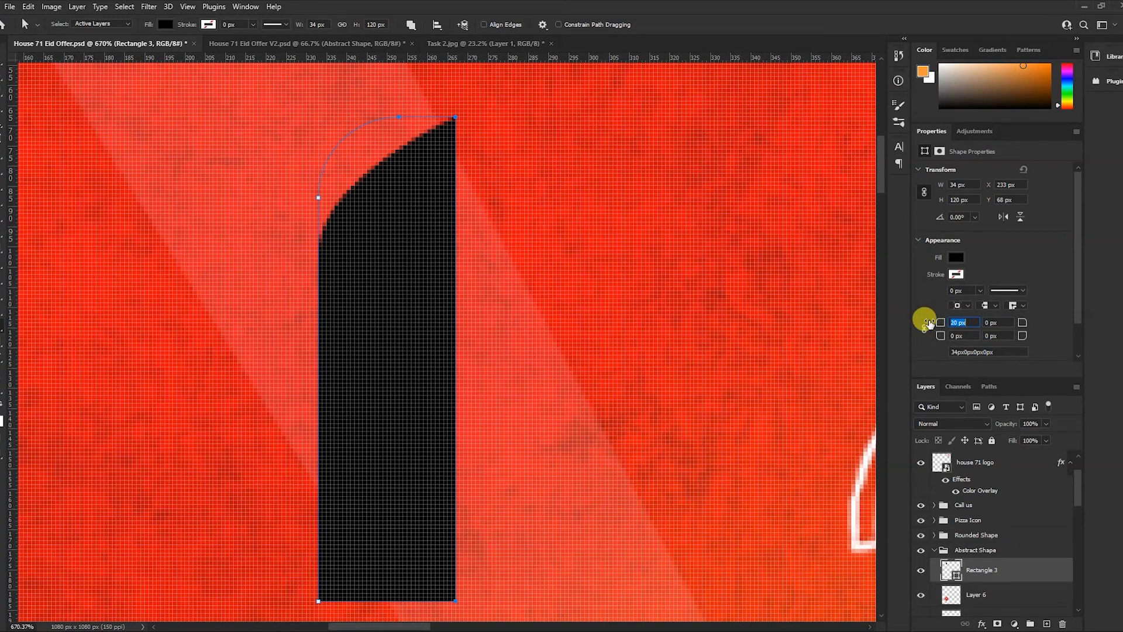
pyautogui.click(990, 321)
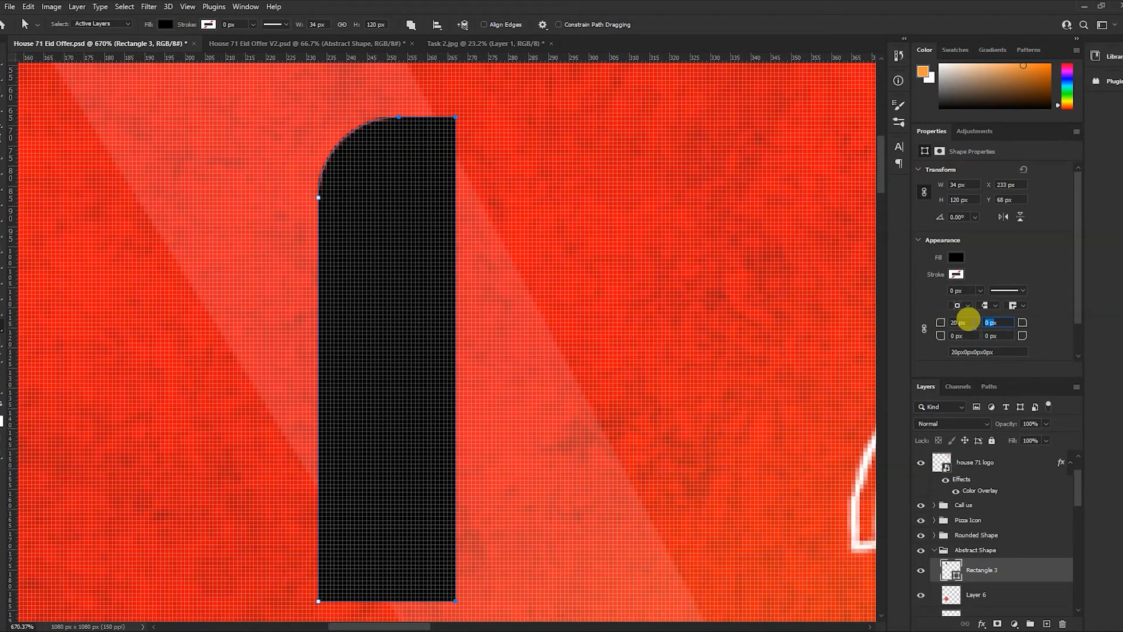
pyautogui.write('20')
pyautogui.press('Return')
pyautogui.press('v')
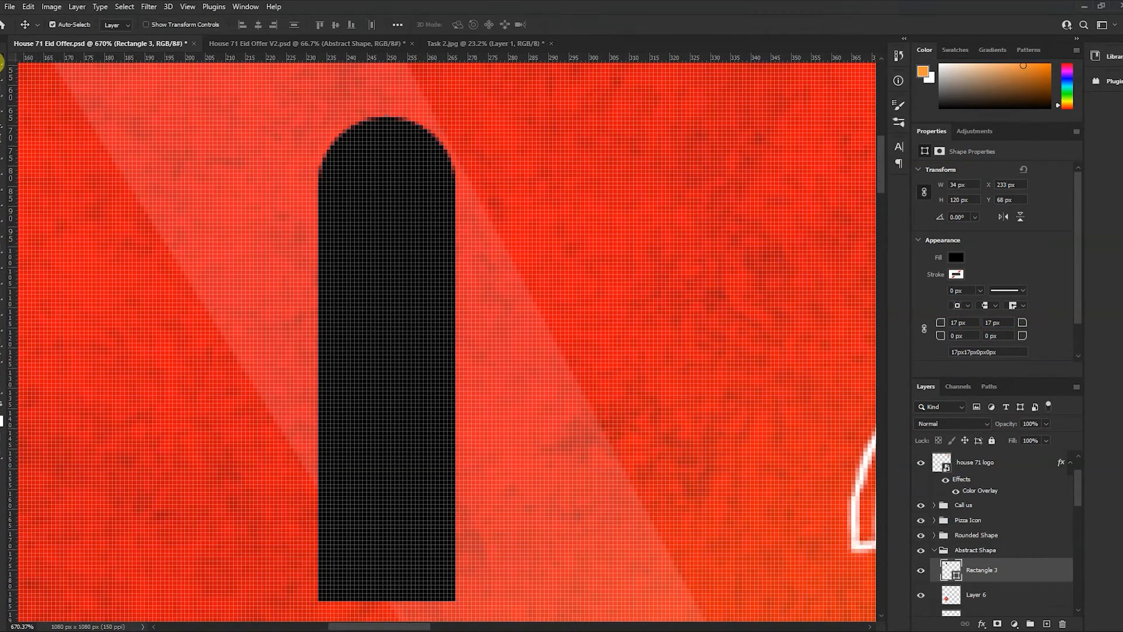
# Step: Convert the round-topped rectangle to a regular path and taper it by moving each bottom corner point 10 px inward
pyautogui.moveTo(381, 486); pyautogui.dragTo(344, 331)
pyautogui.moveTo(310, 429); pyautogui.dragTo(427, 347)
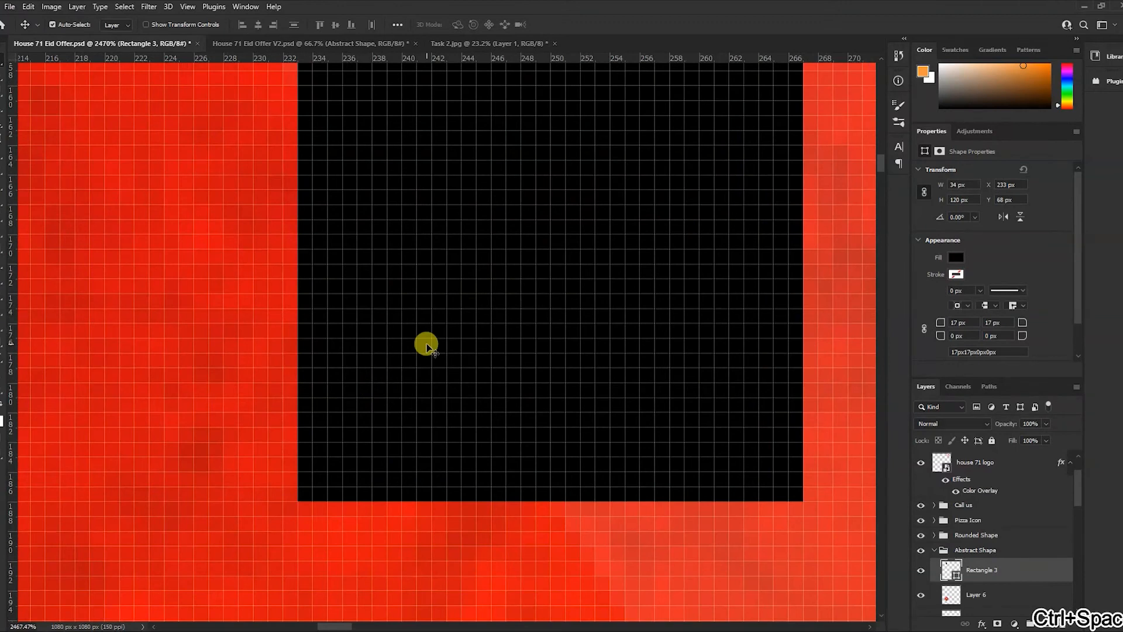
pyautogui.press('a')
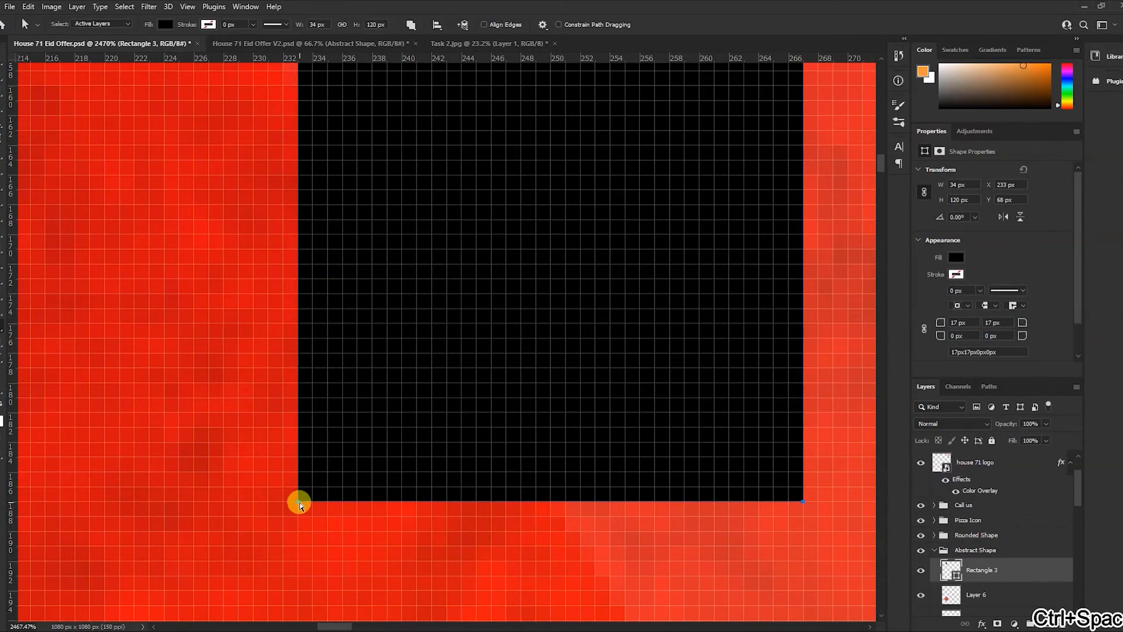
pyautogui.click(298, 502)
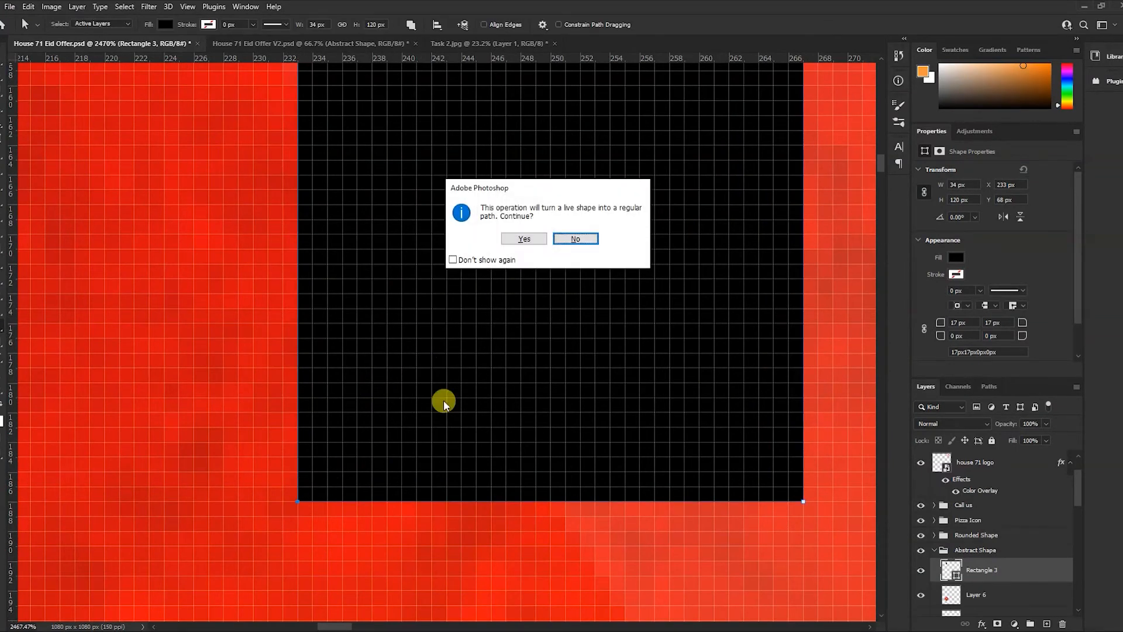
pyautogui.click(507, 238)
pyautogui.hotkey('shift', 'Right')
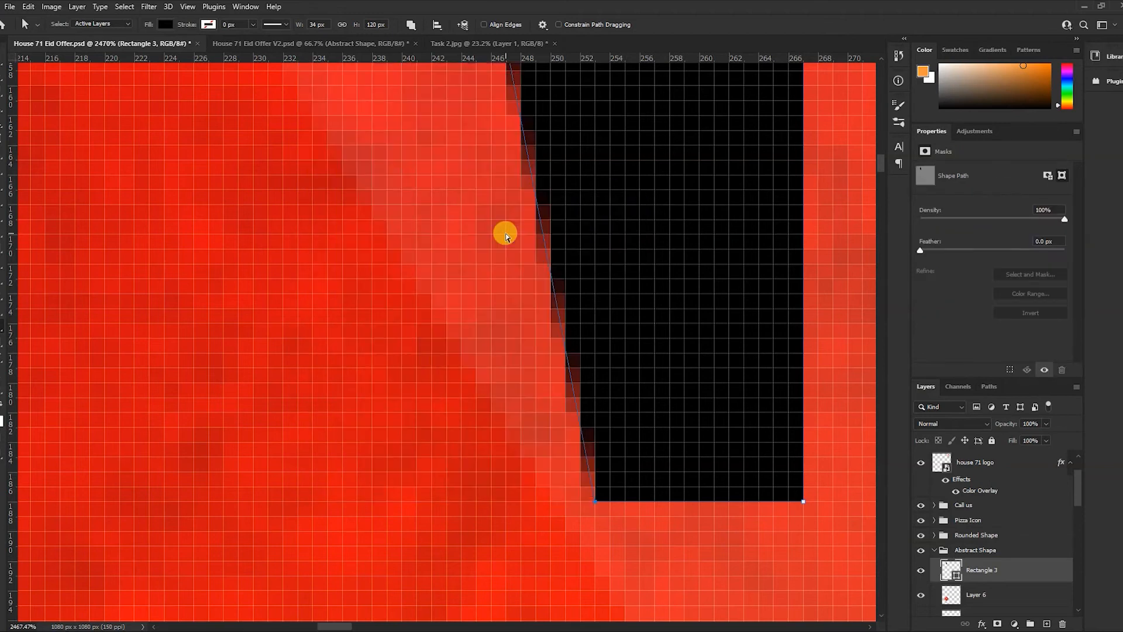
pyautogui.hotkey('shift', 'Left')
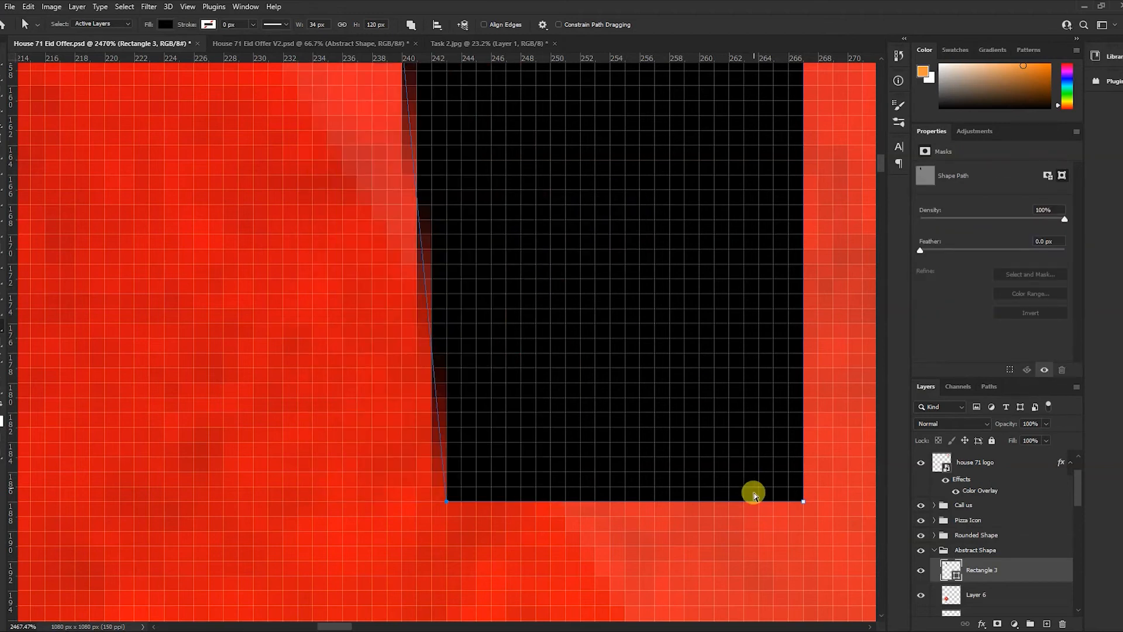
pyautogui.click(801, 502)
pyautogui.hotkey('shift', 'Left')
pyautogui.hotkey('shift', 'Left')
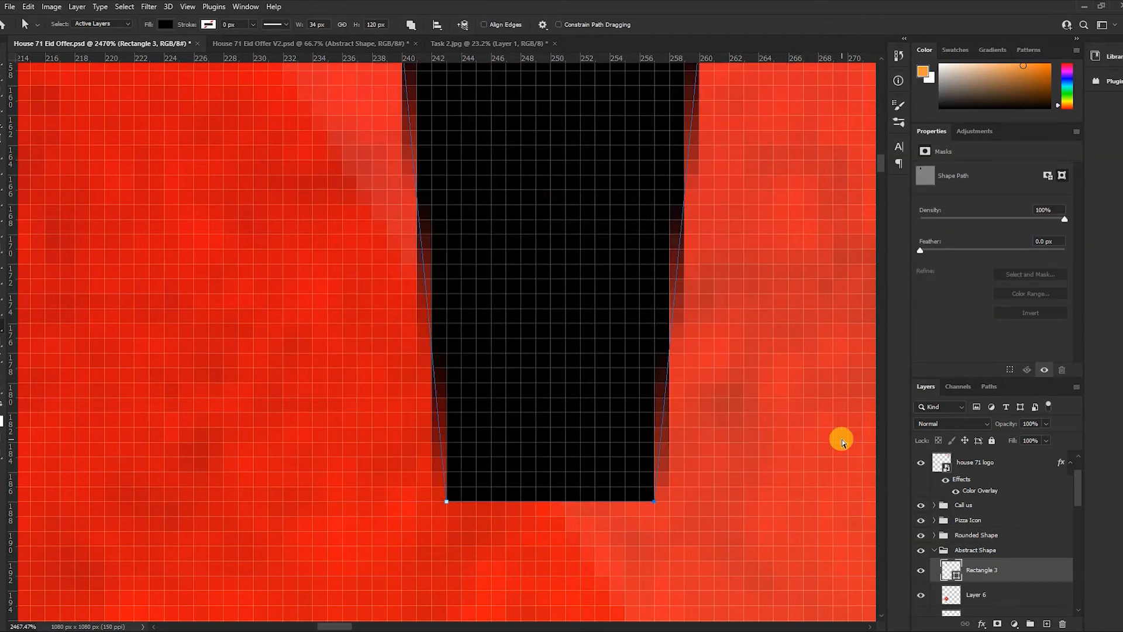
# Step: Fill the tapered shape with white sampled from the existing abstract shape beside the PIZZA title
pyautogui.press('v')
pyautogui.hotkey('ctrl', 'space')
pyautogui.moveTo(407, 331); pyautogui.dragTo(277, 328)
pyautogui.moveTo(391, 279); pyautogui.dragTo(417, 277)
pyautogui.moveTo(444, 233); pyautogui.dragTo(424, 256)
pyautogui.press('i')
pyautogui.click(232, 429)
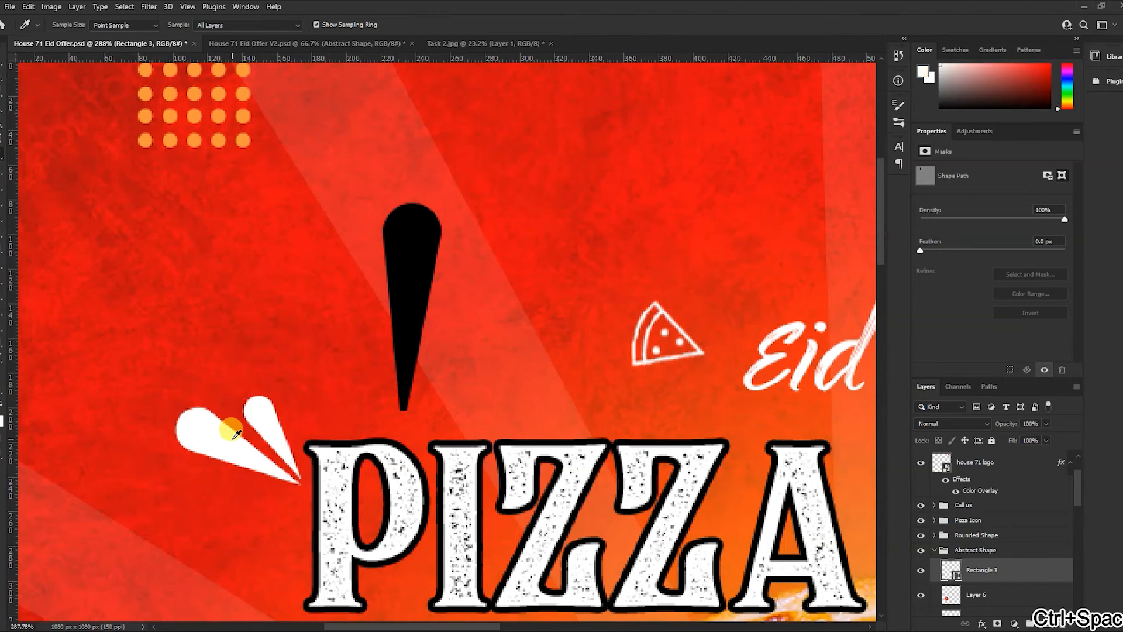
pyautogui.hotkey('alt', 'Delete')
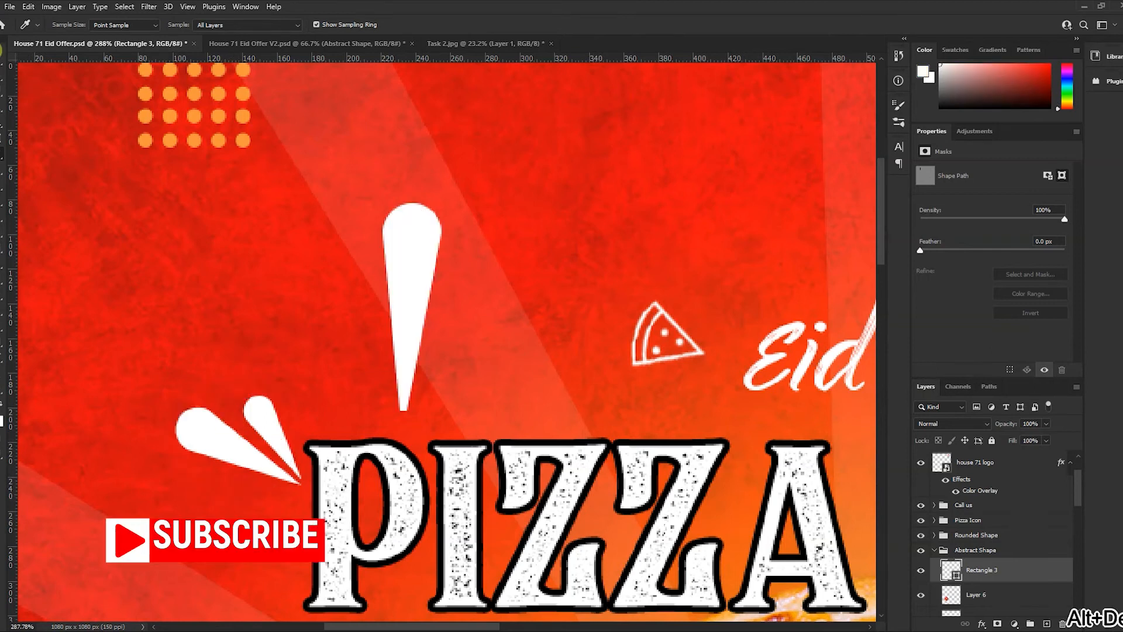
# Step: Rotate the white tapered shape by -45°, scale it down and place it below the existing abstract shapes beside the title
pyautogui.press('v')
pyautogui.hotkey('ctrl', 'space')
pyautogui.moveTo(389, 469); pyautogui.dragTo(398, 193)
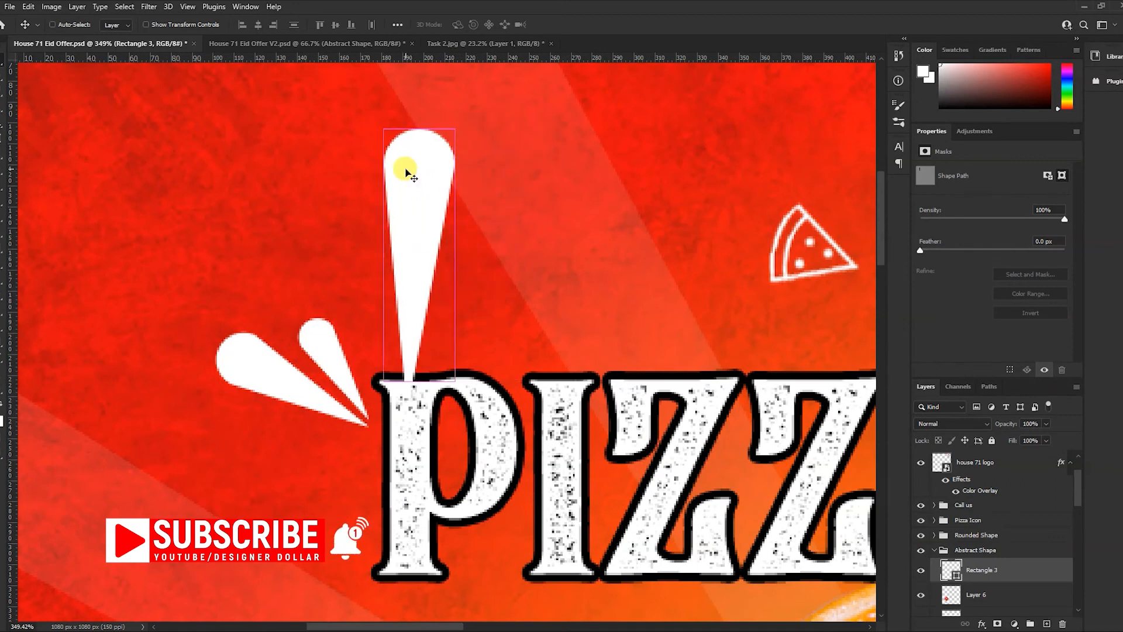
pyautogui.hotkey('ctrl', 't')
pyautogui.moveTo(466, 124); pyautogui.dragTo(358, 142)
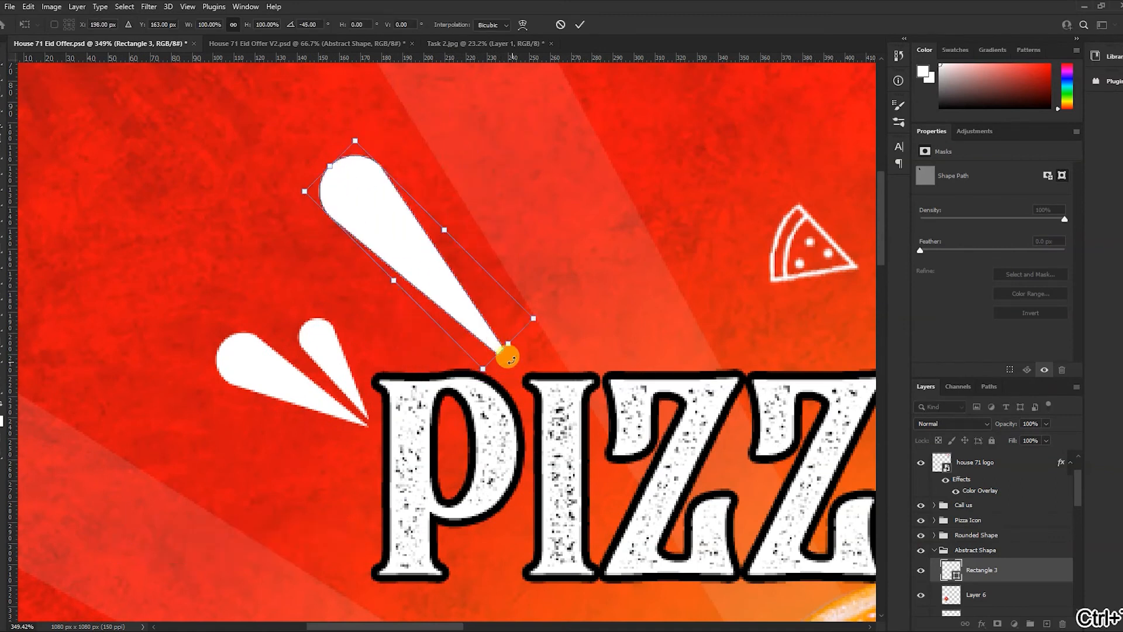
pyautogui.moveTo(507, 345); pyautogui.dragTo(398, 245)
pyautogui.press('Return')
pyautogui.moveTo(345, 184); pyautogui.dragTo(200, 406)
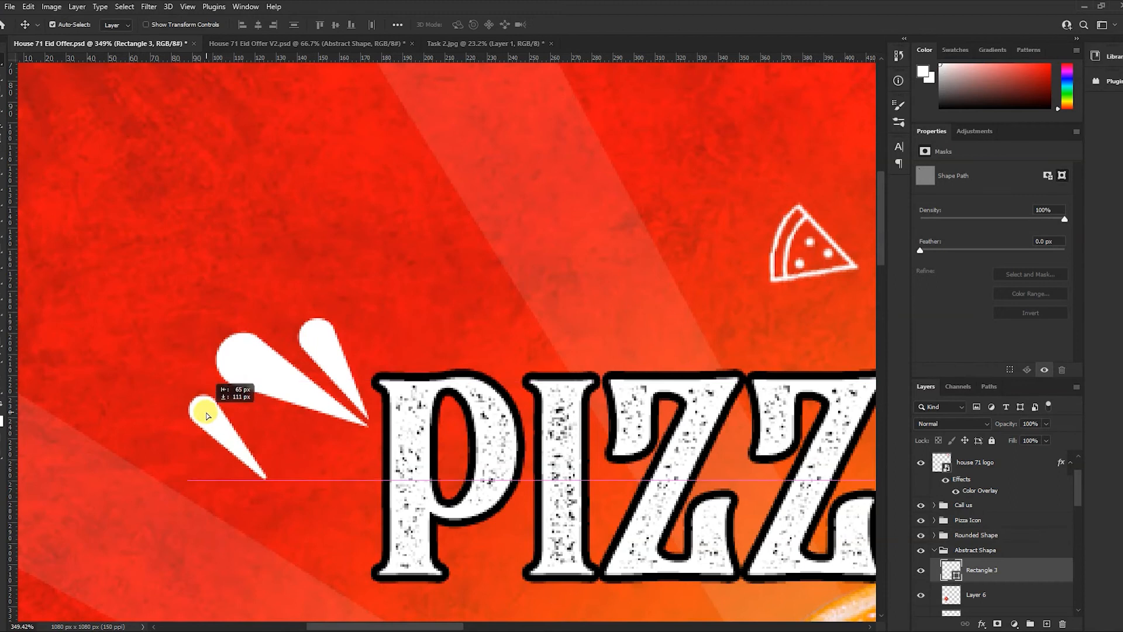
# Step: Rotate the small tapered shape slightly further counterclockwise and move it closer to the larger abstract shape above it
pyautogui.hotkey('ctrl', 't')
pyautogui.moveTo(275, 385); pyautogui.dragTo(248, 364)
pyautogui.press('Return')
pyautogui.moveTo(226, 441)
pyautogui.mouseDown()
pyautogui.moveTo(248, 443)
pyautogui.moveTo(243, 433)
pyautogui.mouseUp()
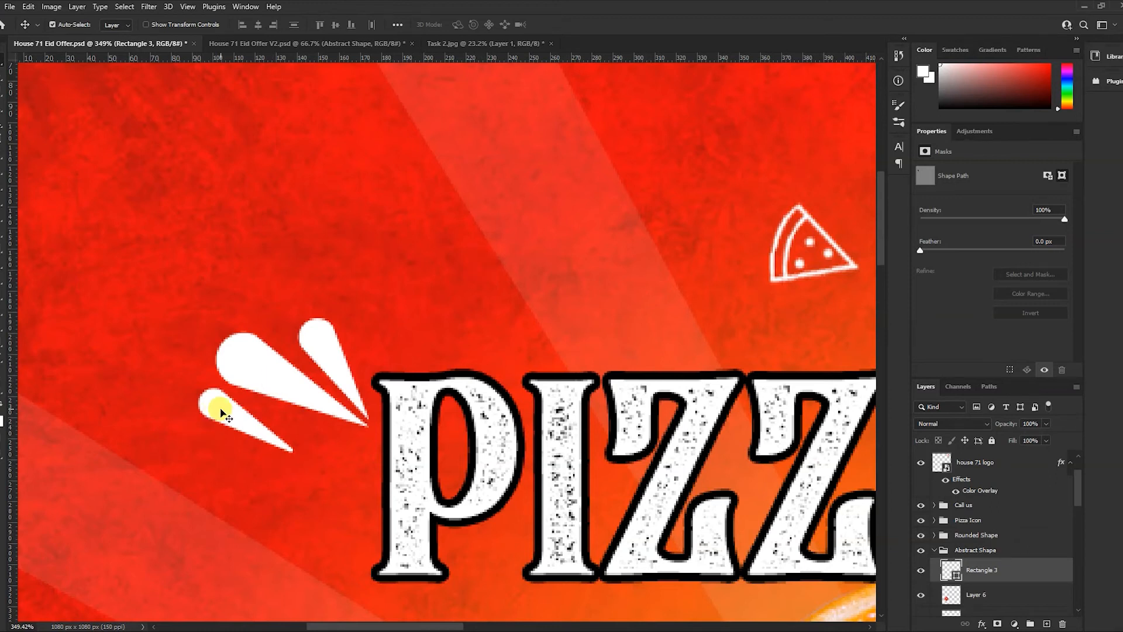
# Step: Duplicate the small tapered shape, enlarge the copy to about 158%, rotate it about -9° and place it just below the original
pyautogui.moveTo(224, 414); pyautogui.dragTo(106, 373)
pyautogui.hotkey('ctrl', 't')
pyautogui.moveTo(277, 431); pyautogui.dragTo(273, 418)
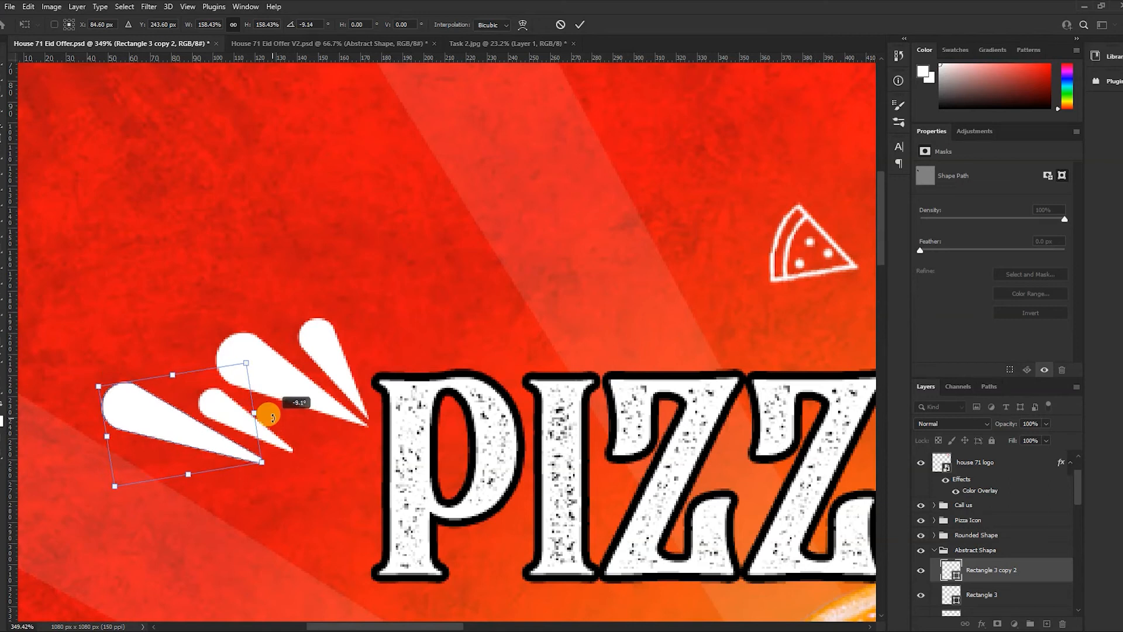
pyautogui.press('Return')
pyautogui.moveTo(192, 445); pyautogui.dragTo(213, 448)
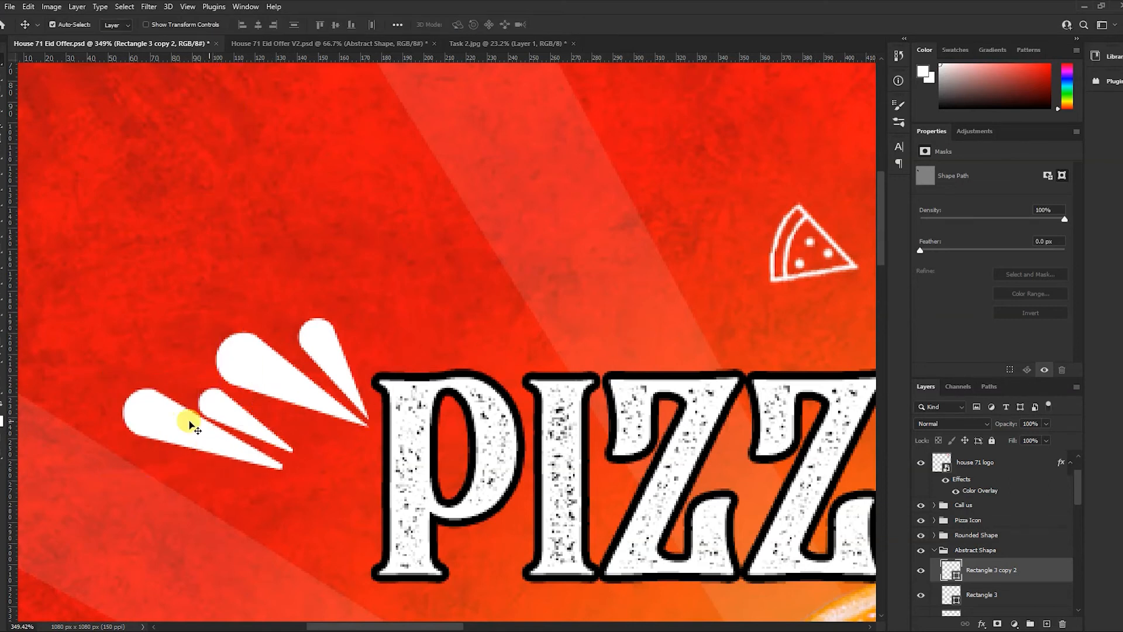
# Step: Delete the enlarged copy and the small tapered shape beside the title
pyautogui.press('Delete')
pyautogui.click(205, 414)
pyautogui.press('Delete')
# Step: Examine the curved white arrow, the abstract shapes beside the pizza and the diagonally striped square at the pizza's edge
pyautogui.hotkey('ctrl', 'space')
pyautogui.moveTo(516, 379); pyautogui.dragTo(323, 382)
pyautogui.moveTo(579, 477); pyautogui.dragTo(591, 485)
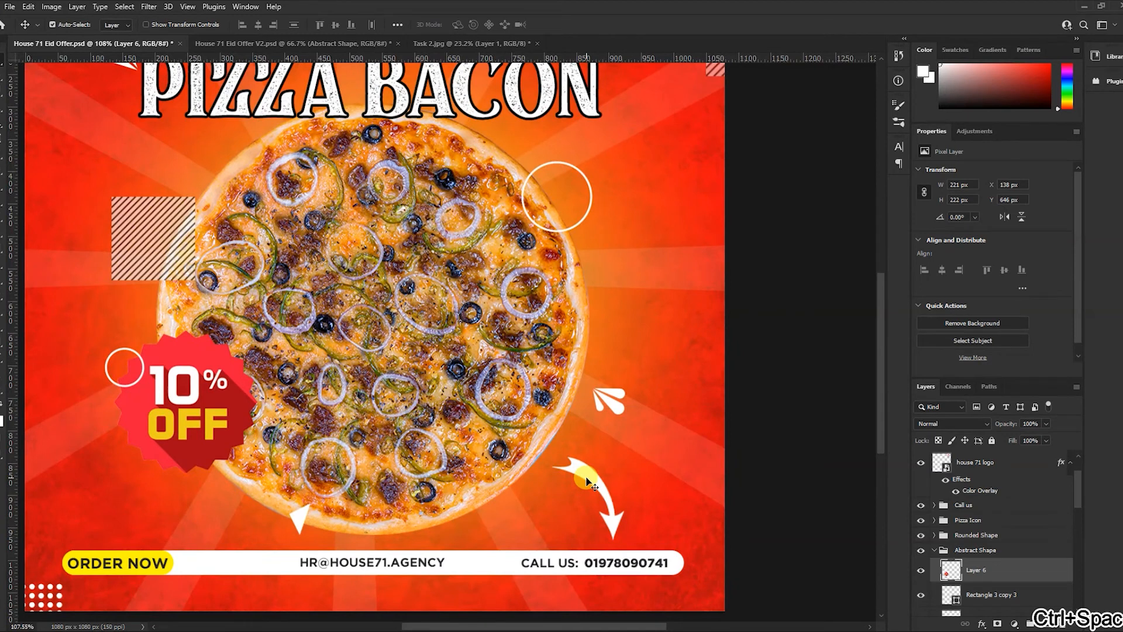
pyautogui.moveTo(589, 471); pyautogui.dragTo(527, 408)
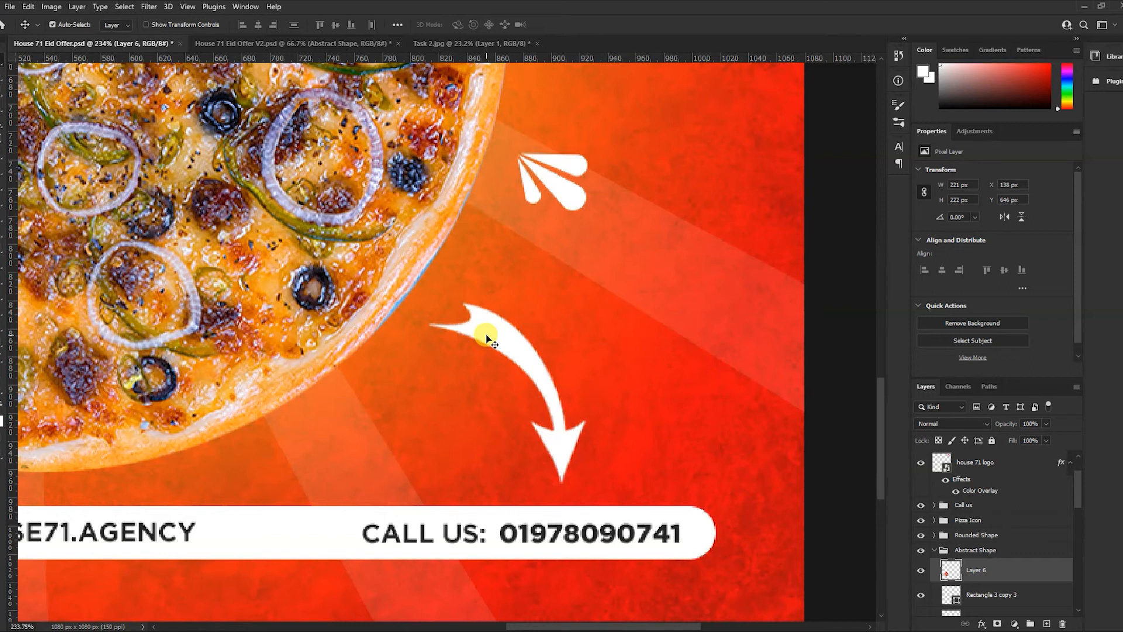
pyautogui.moveTo(537, 262); pyautogui.dragTo(515, 339)
pyautogui.moveTo(182, 344); pyautogui.dragTo(233, 351)
pyautogui.click(202, 325)
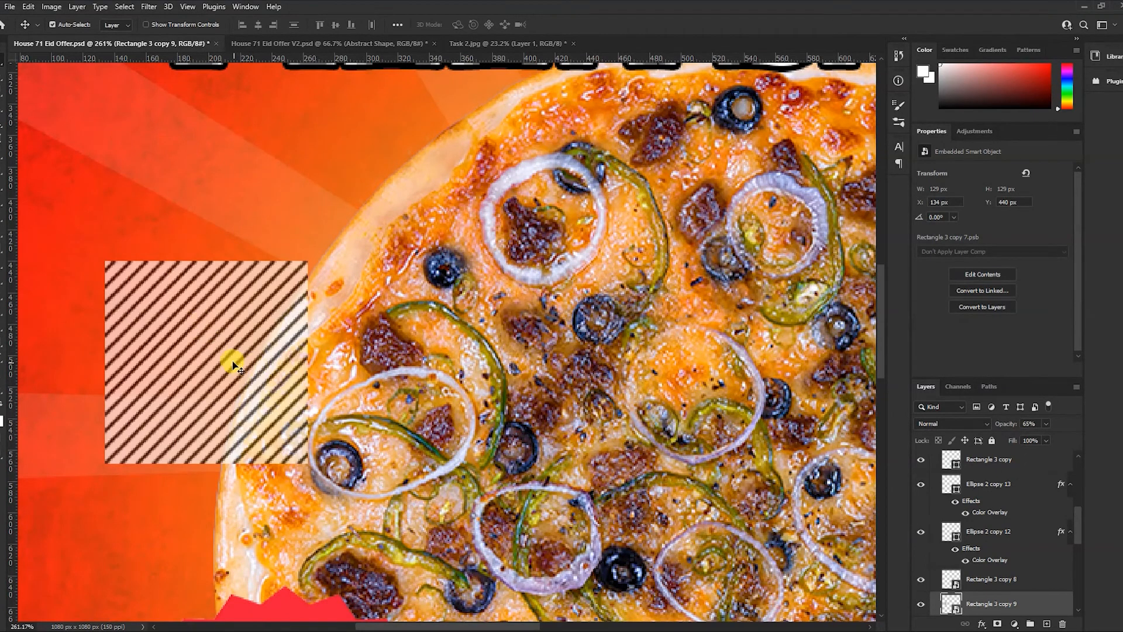
pyautogui.moveTo(211, 343); pyautogui.dragTo(217, 350)
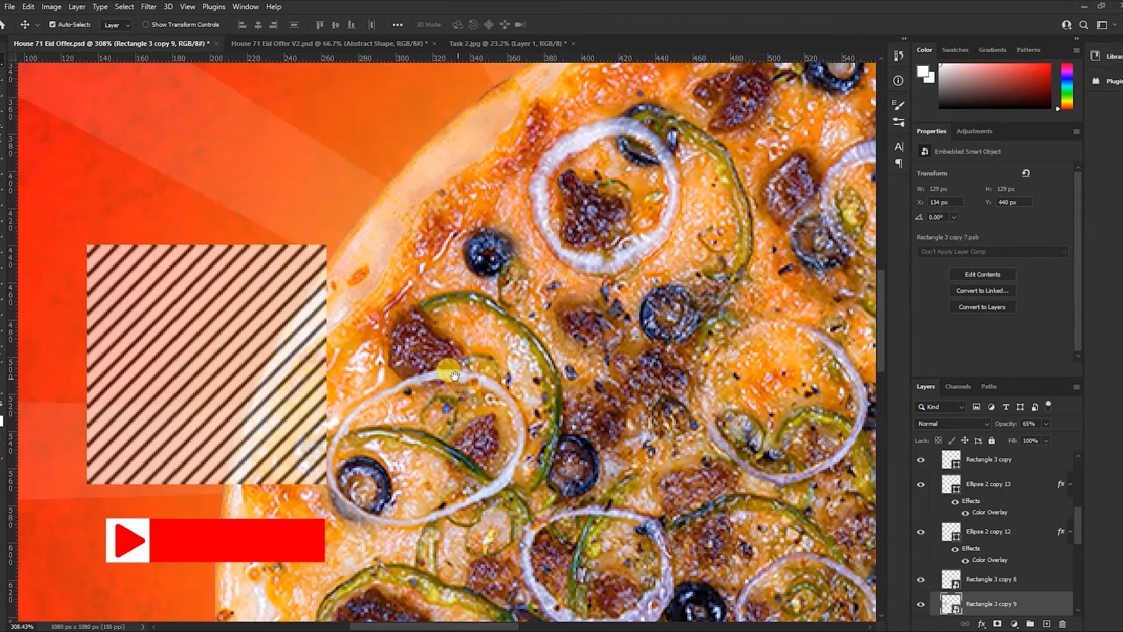
# Step: Draw a circle about 123 px in diameter with the Ellipse tool beside the white ring at the pizza's edge
pyautogui.hscroll(15, 327, 319)
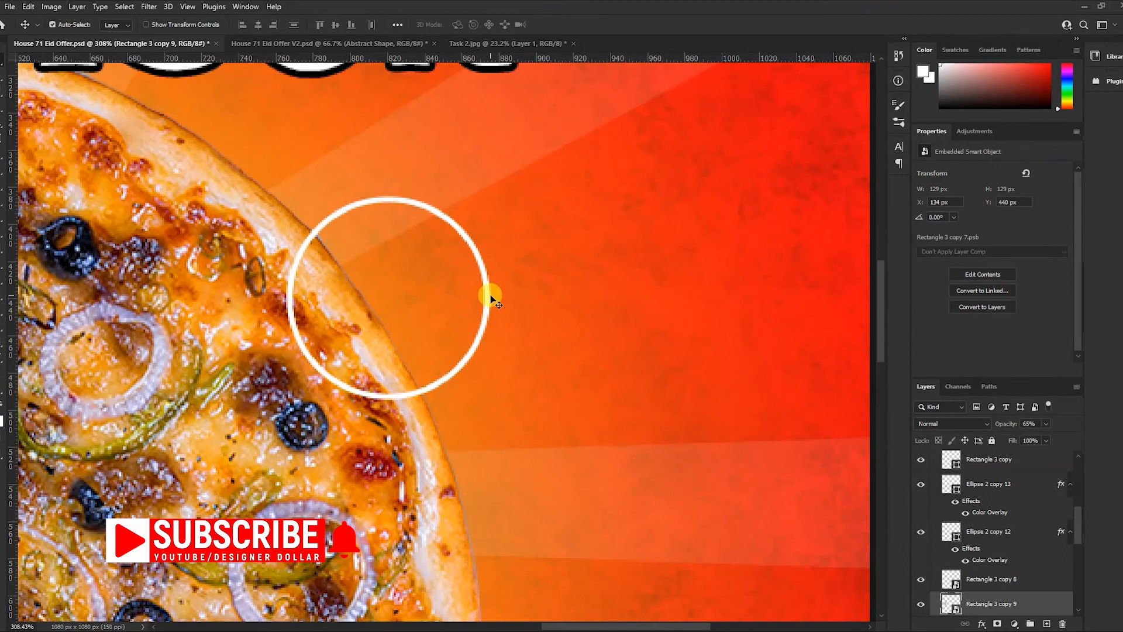
pyautogui.hotkey('ctrl', 'space')
pyautogui.press('u')
pyautogui.rightClick(2, 344)
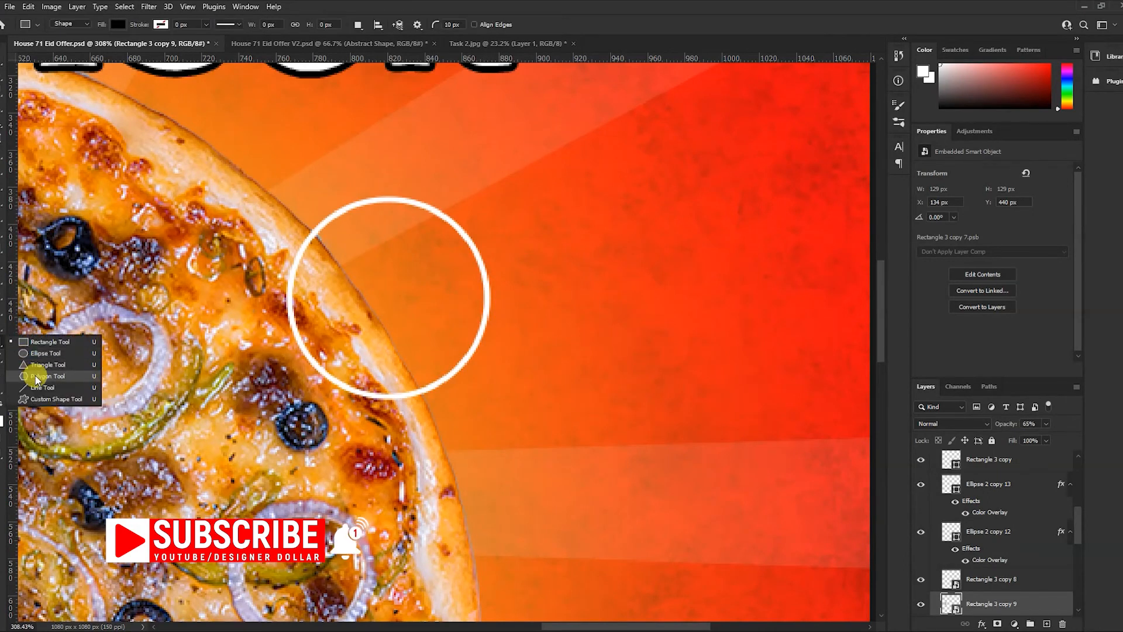
pyautogui.click(37, 354)
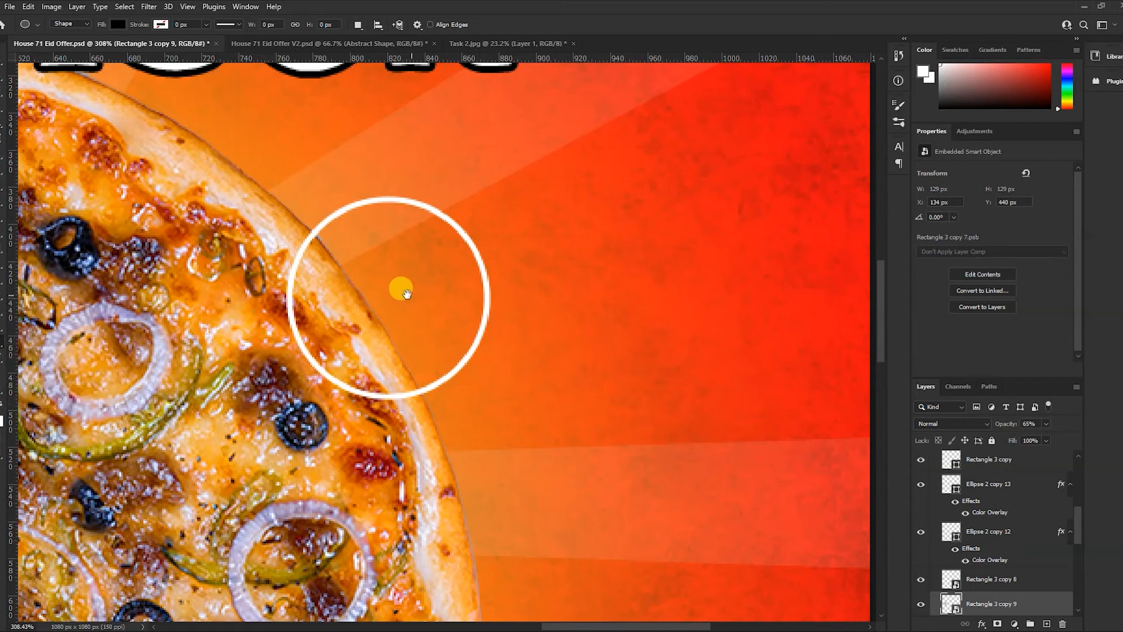
pyautogui.moveTo(401, 289); pyautogui.dragTo(262, 302)
pyautogui.rightClick(2, 342)
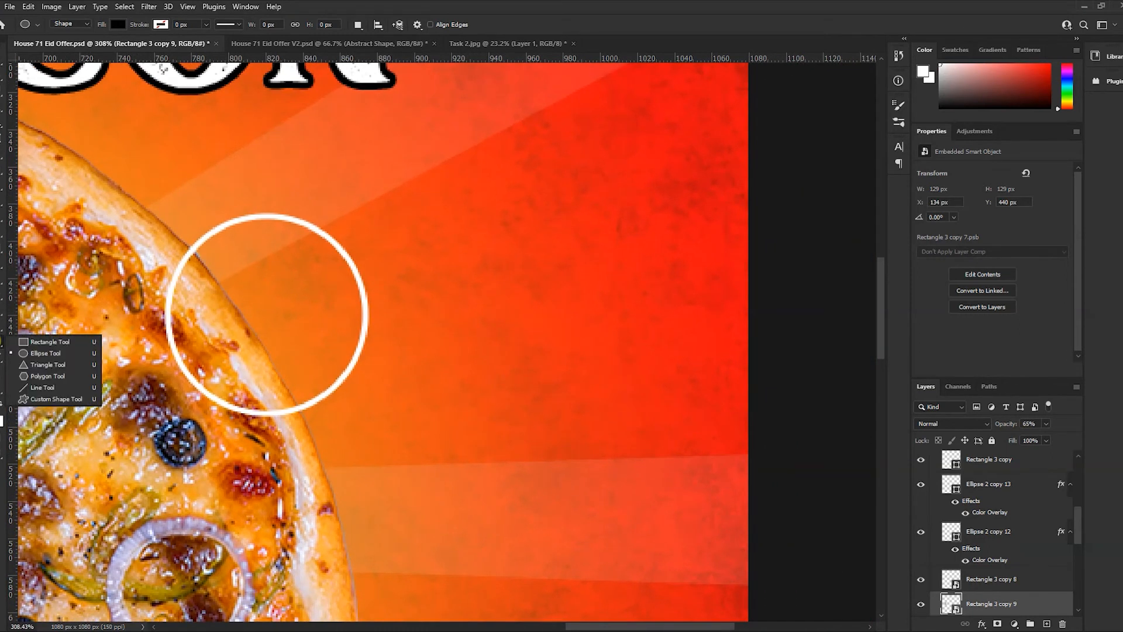
pyautogui.click(40, 355)
pyautogui.moveTo(431, 220); pyautogui.dragTo(659, 452)
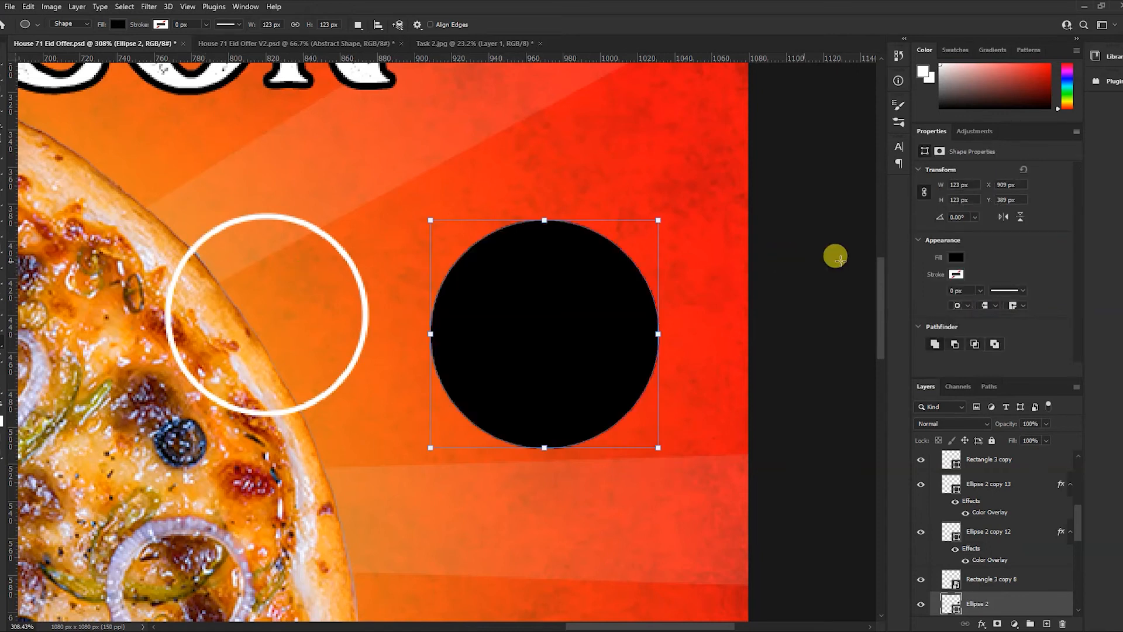
# Step: Remove the new circle's fill and give it a white 5 px stroke
pyautogui.click(955, 257)
pyautogui.click(947, 272)
pyautogui.click(959, 272)
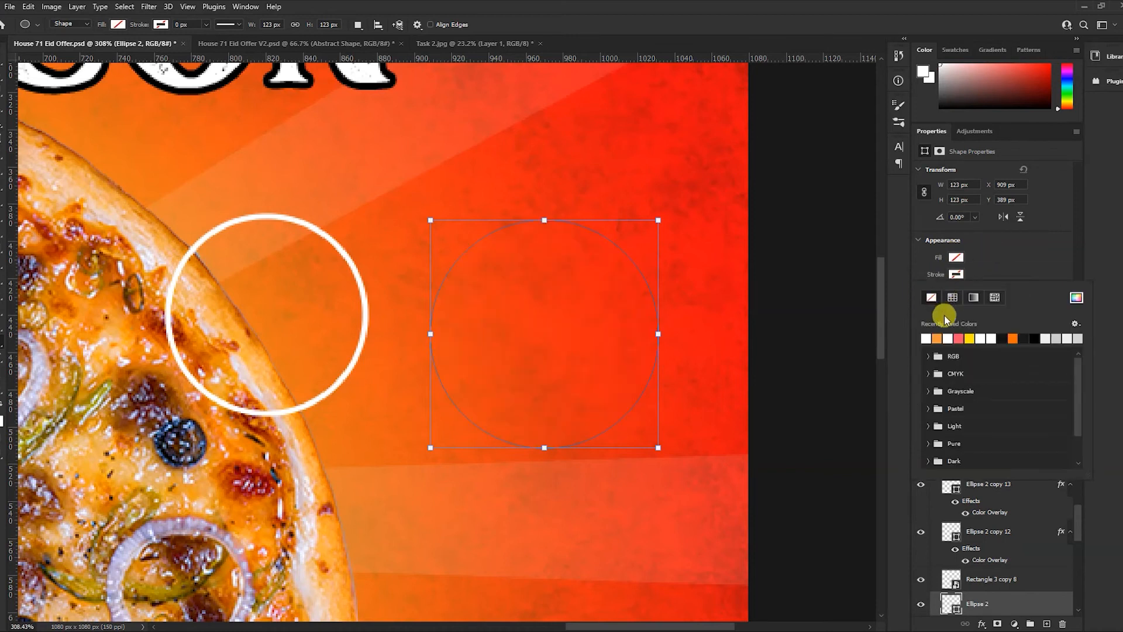
pyautogui.click(927, 338)
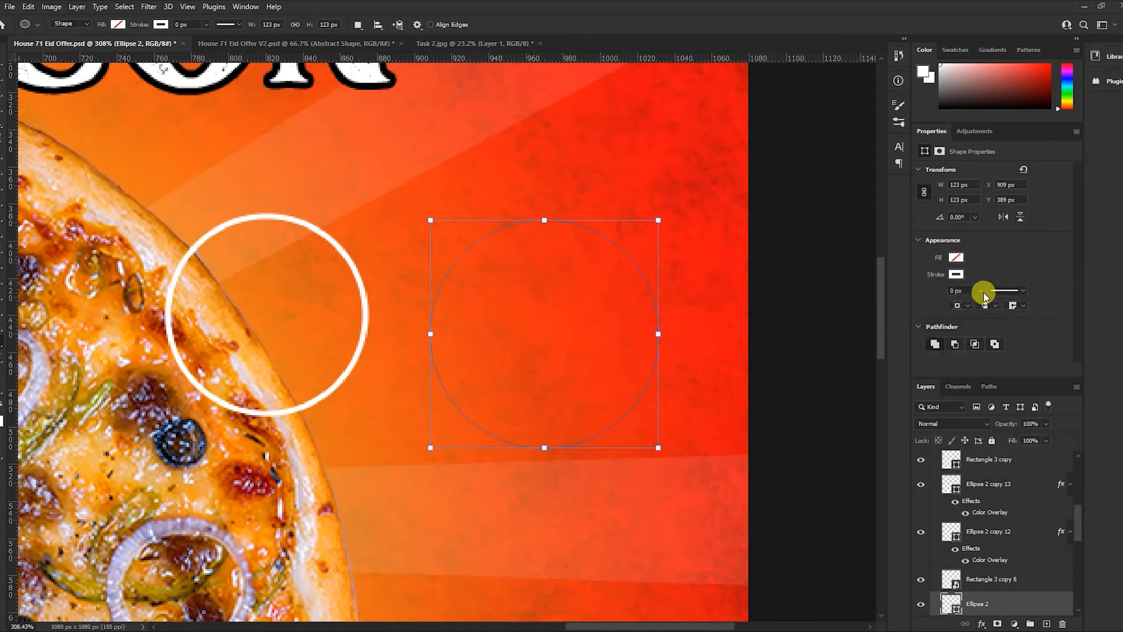
pyautogui.moveTo(962, 289); pyautogui.dragTo(922, 297)
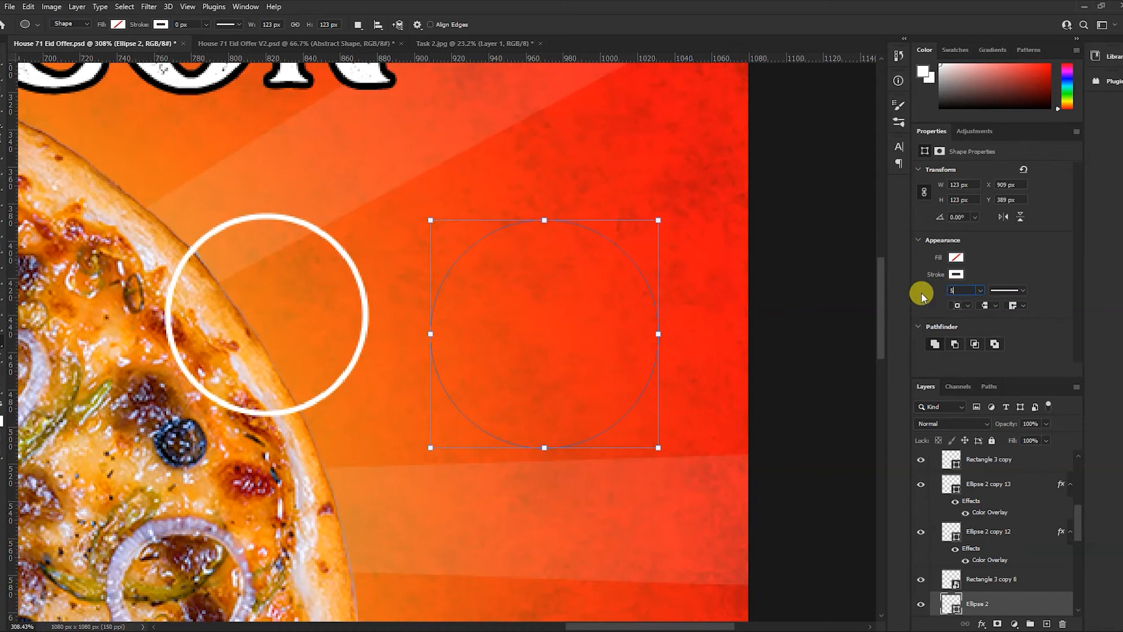
pyautogui.press('Return')
# Step: Move the new ring to the left edge of the poster beside the title, partly outside the canvas
pyautogui.press('v')
pyautogui.moveTo(556, 279); pyautogui.dragTo(459, 290)
pyautogui.moveTo(654, 295); pyautogui.dragTo(223, 241)
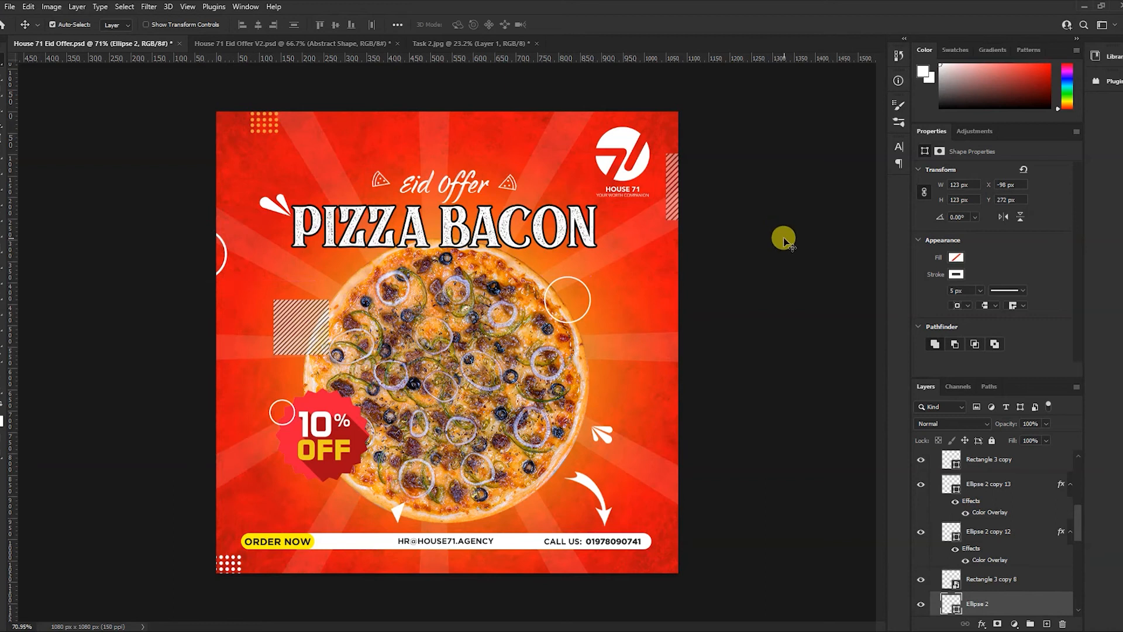
pyautogui.click(784, 242)
pyautogui.hotkey('ctrl', 'space')
pyautogui.moveTo(454, 331); pyautogui.dragTo(474, 332)
pyautogui.moveTo(407, 374); pyautogui.dragTo(408, 304)
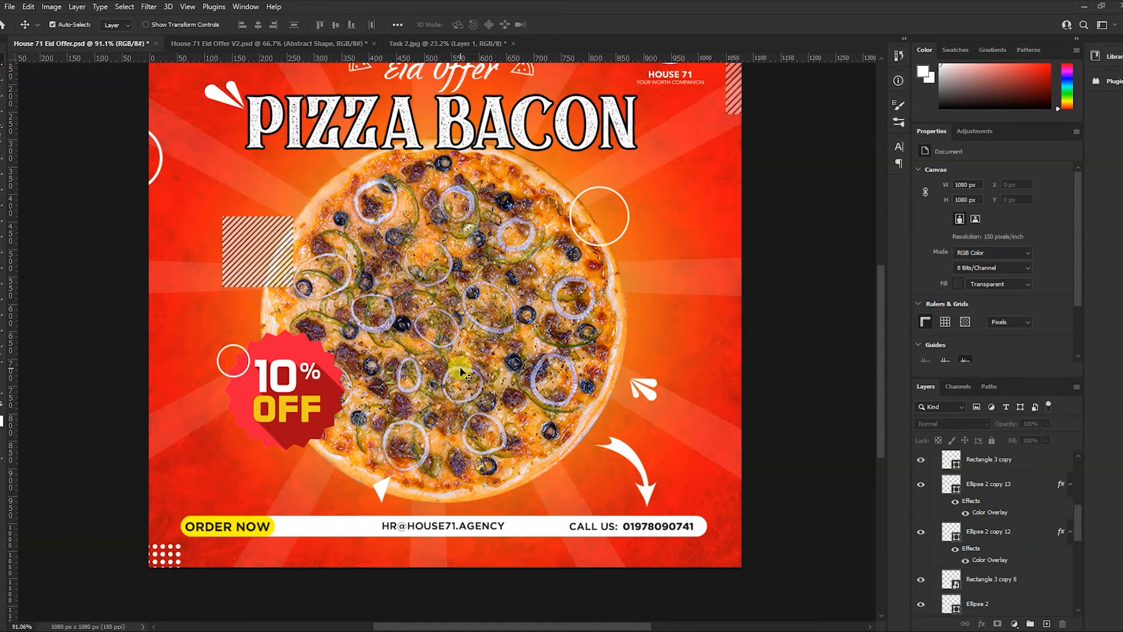
pyautogui.hotkey('ctrl', 'space')
pyautogui.moveTo(273, 220); pyautogui.dragTo(242, 210)
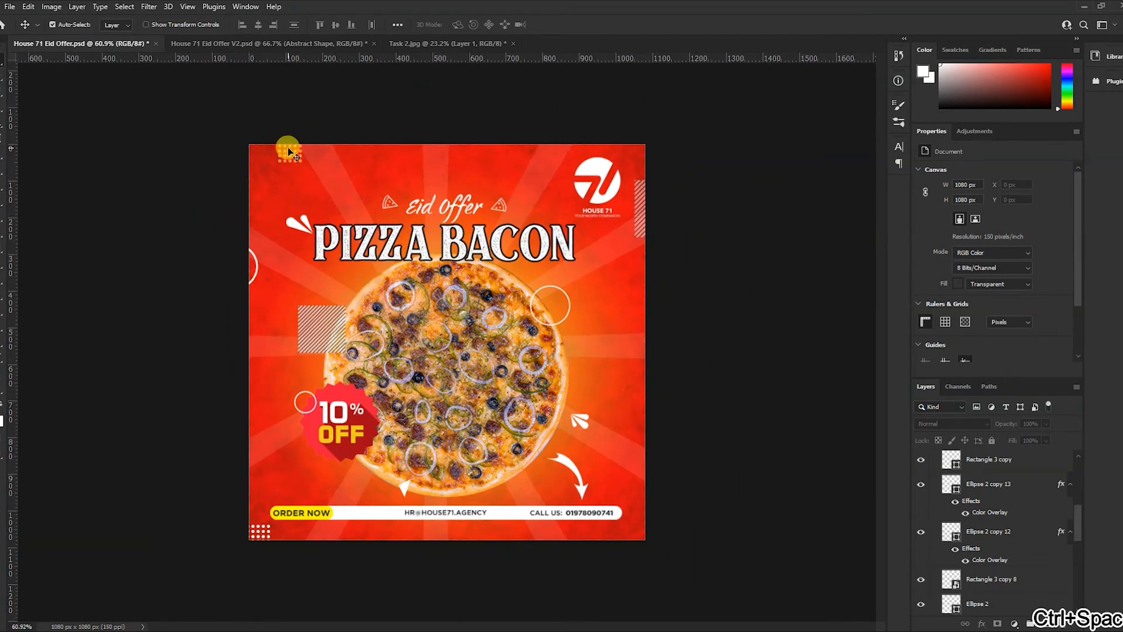
# Step: Move the orange dot pattern below the ORDER NOW label and try to recolour it white through its shape fill
pyautogui.moveTo(291, 150); pyautogui.dragTo(414, 518)
pyautogui.hotkey('ctrl', 'space')
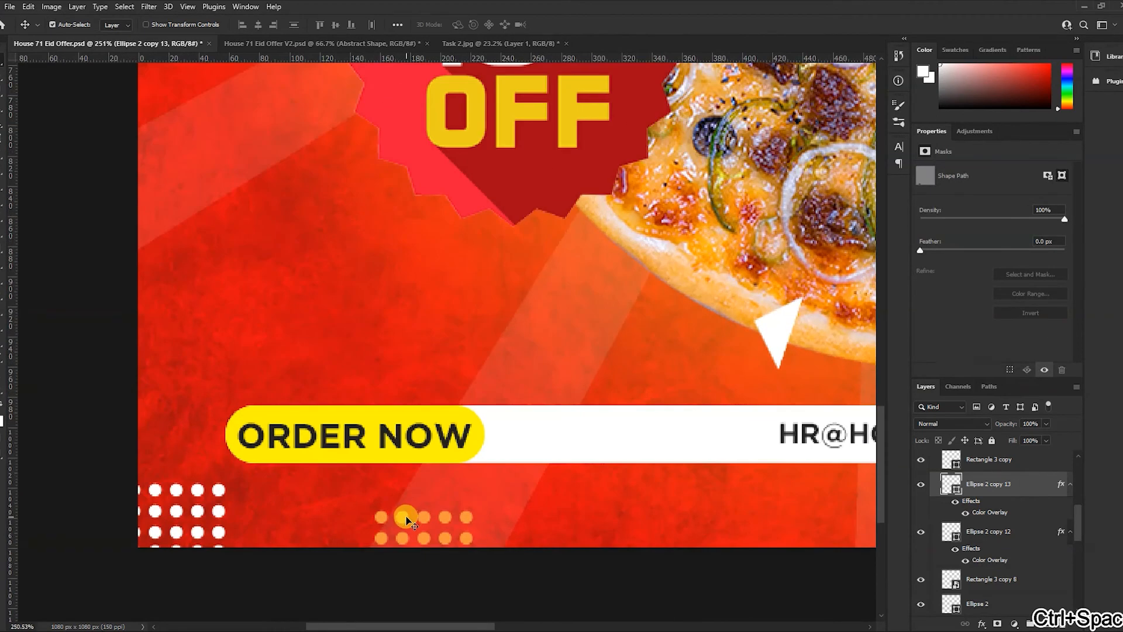
pyautogui.doubleClick(953, 488)
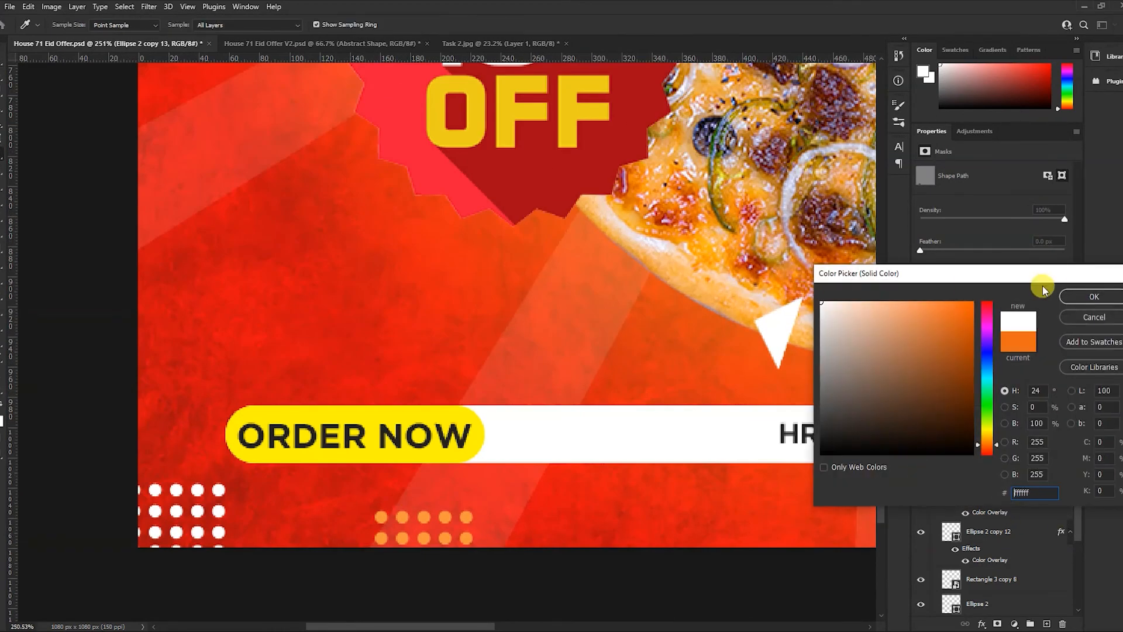
pyautogui.click(1074, 292)
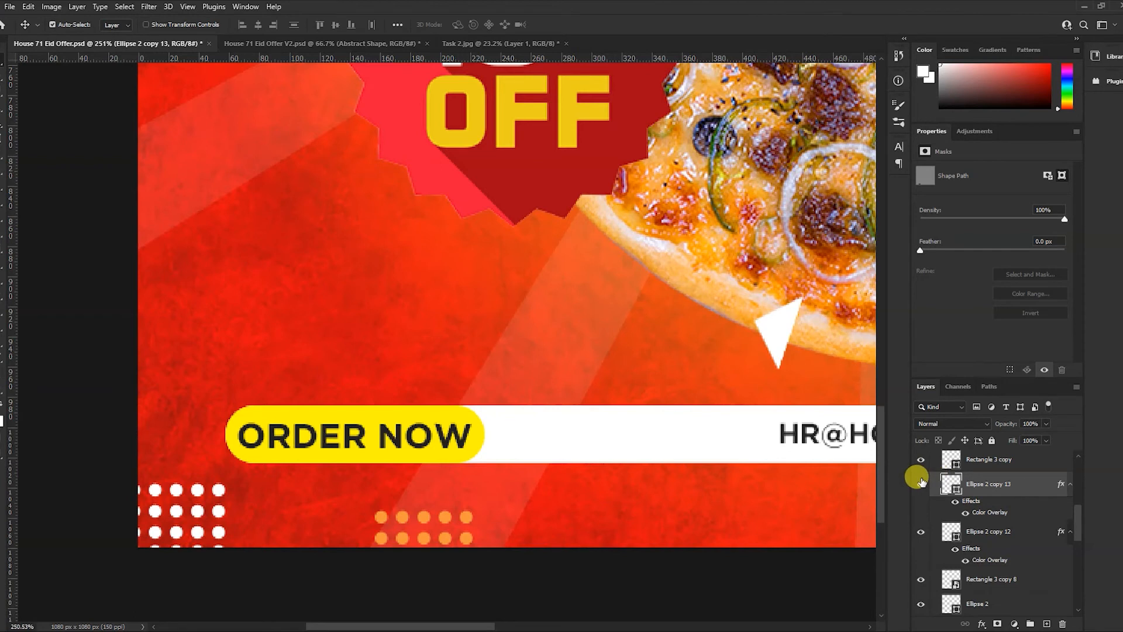
pyautogui.doubleClick(951, 484)
pyautogui.click(1093, 316)
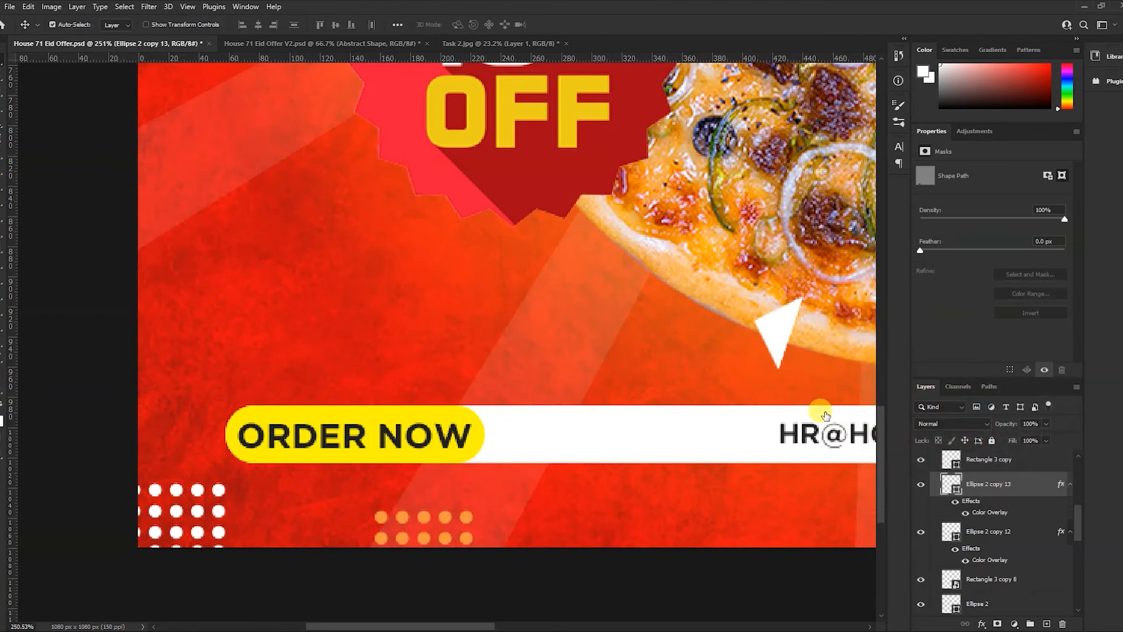
# Step: Set the dot pattern's Color Overlay to white (ffffff)
pyautogui.click(953, 96)
pyautogui.write('ffffff')
pyautogui.click(1093, 297)
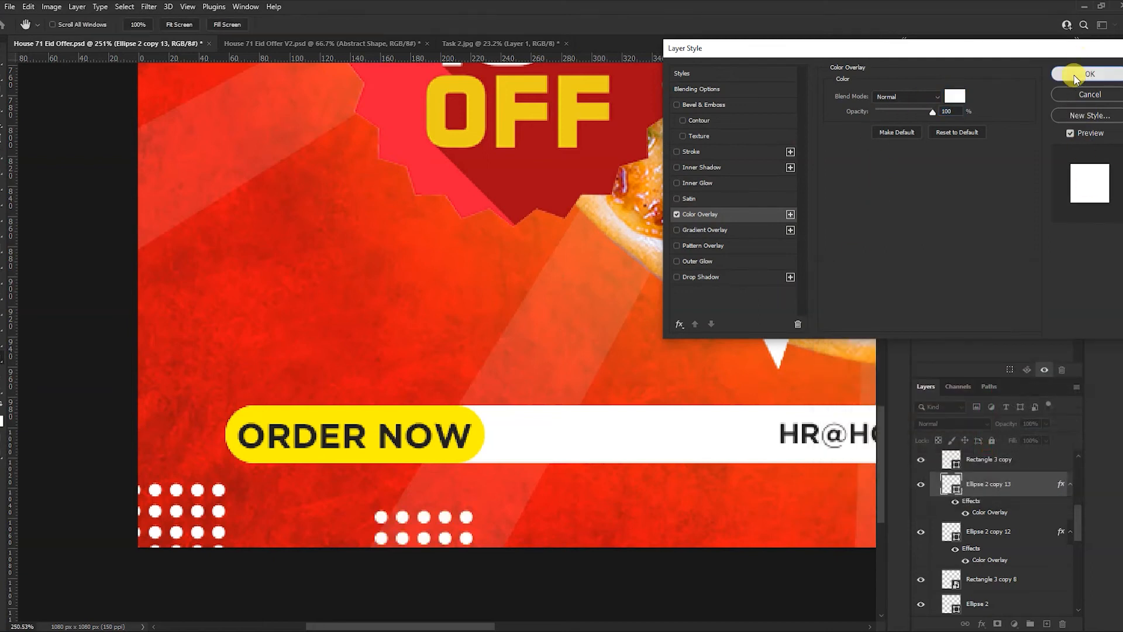
pyautogui.click(1077, 78)
# Step: Undo the dot pattern's recolouring and relocation and the new ring's move
pyautogui.hotkey('ctrl', 'space')
pyautogui.moveTo(299, 332); pyautogui.dragTo(152, 348)
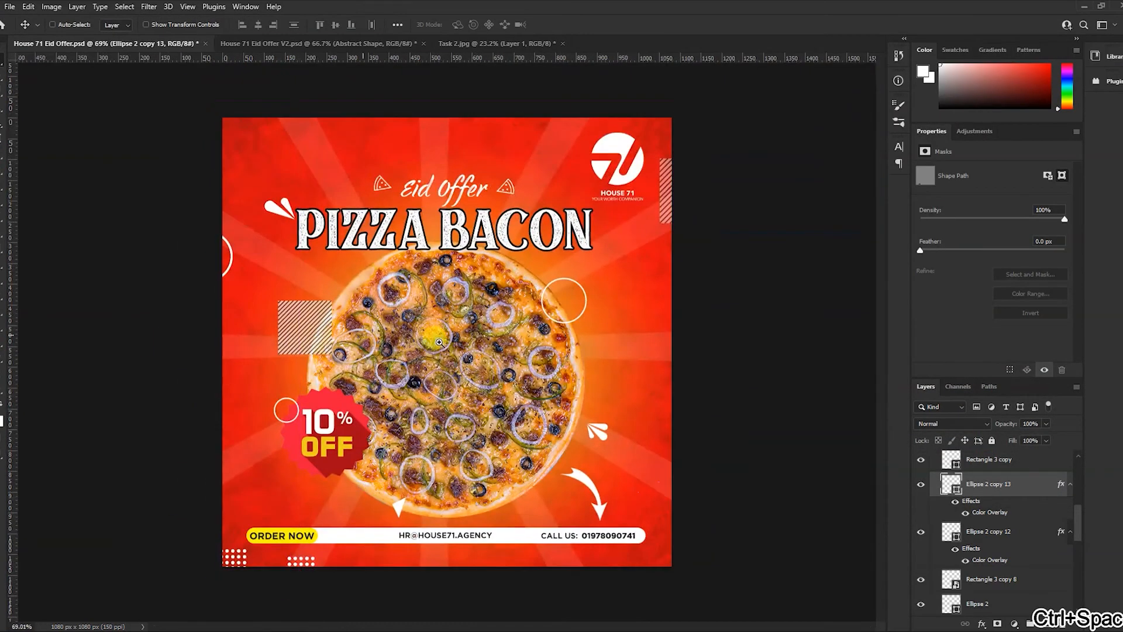
pyautogui.moveTo(439, 538); pyautogui.dragTo(467, 542)
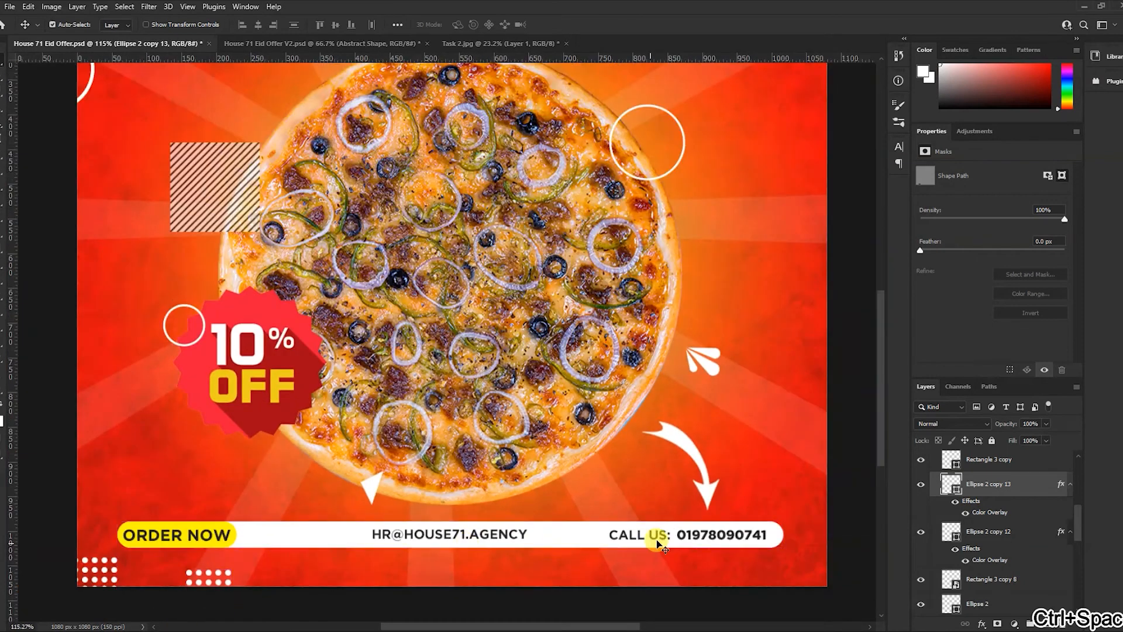
pyautogui.hotkey('ctrl', 'space')
pyautogui.moveTo(391, 422); pyautogui.dragTo(368, 422)
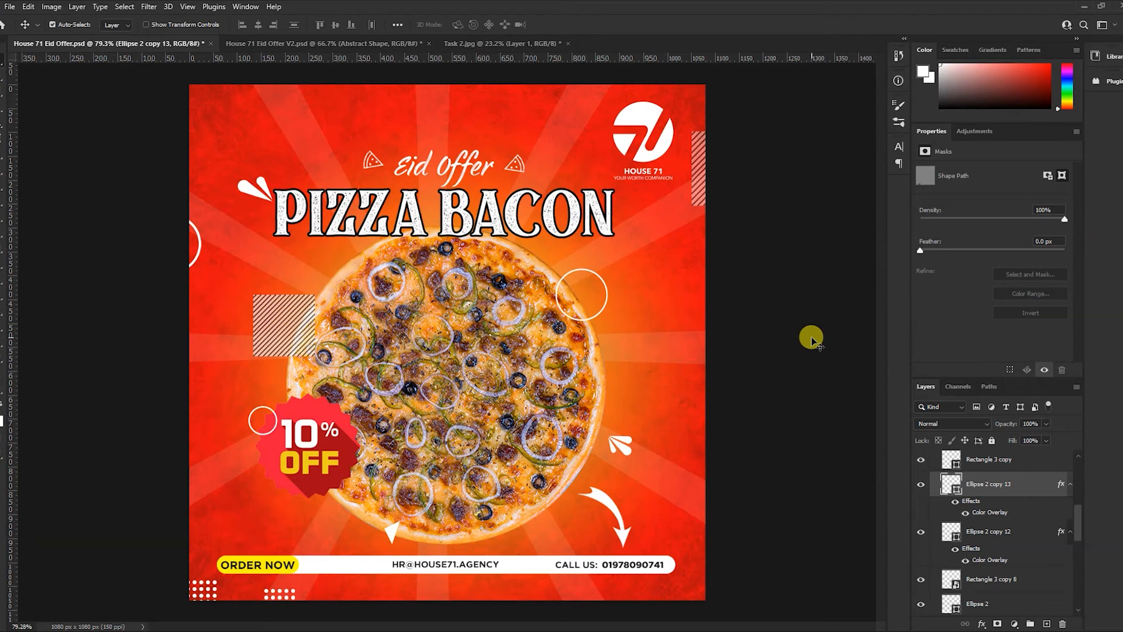
pyautogui.press('ctrl')
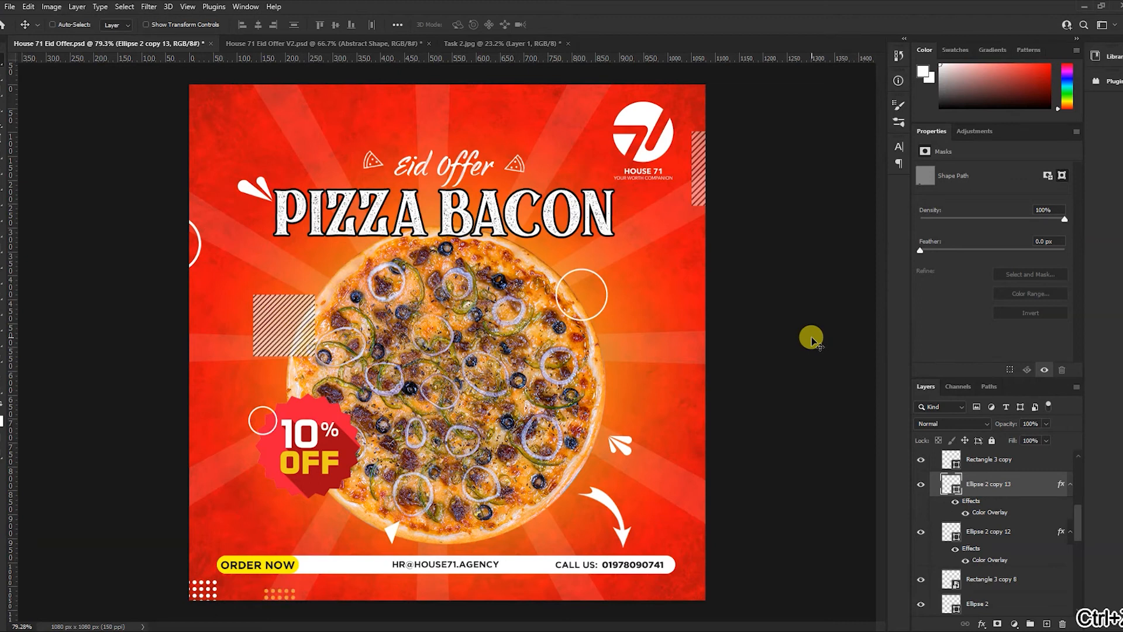
# Step: Close Task 2.jpg without saving its changes and bring the House 71 Eid Offer V2.psd poster into view
pyautogui.click(263, 43)
pyautogui.click(508, 44)
pyautogui.click(567, 43)
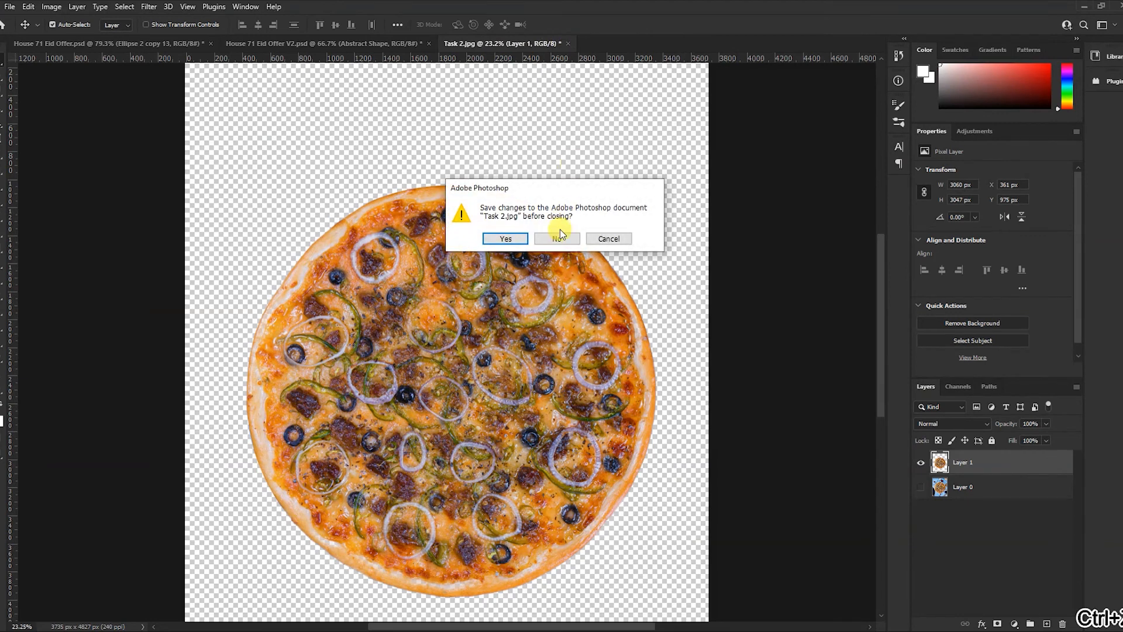
pyautogui.click(557, 237)
pyautogui.keyDown('ctrl'); pyautogui.click(466, 321); pyautogui.keyUp('ctrl')
pyautogui.moveTo(466, 321); pyautogui.dragTo(409, 312)
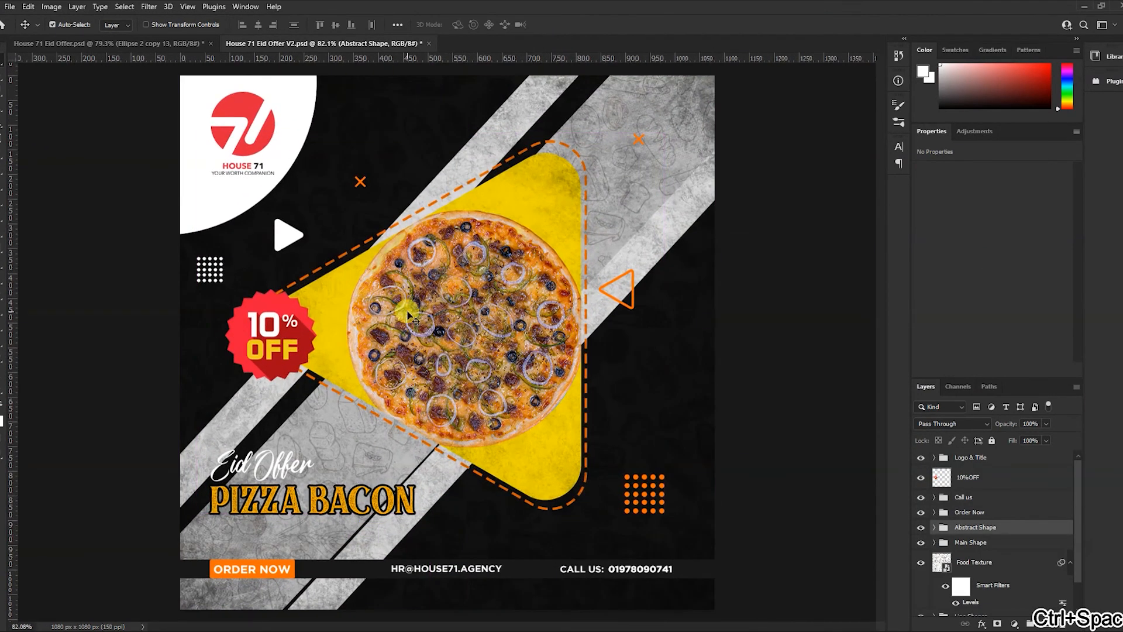
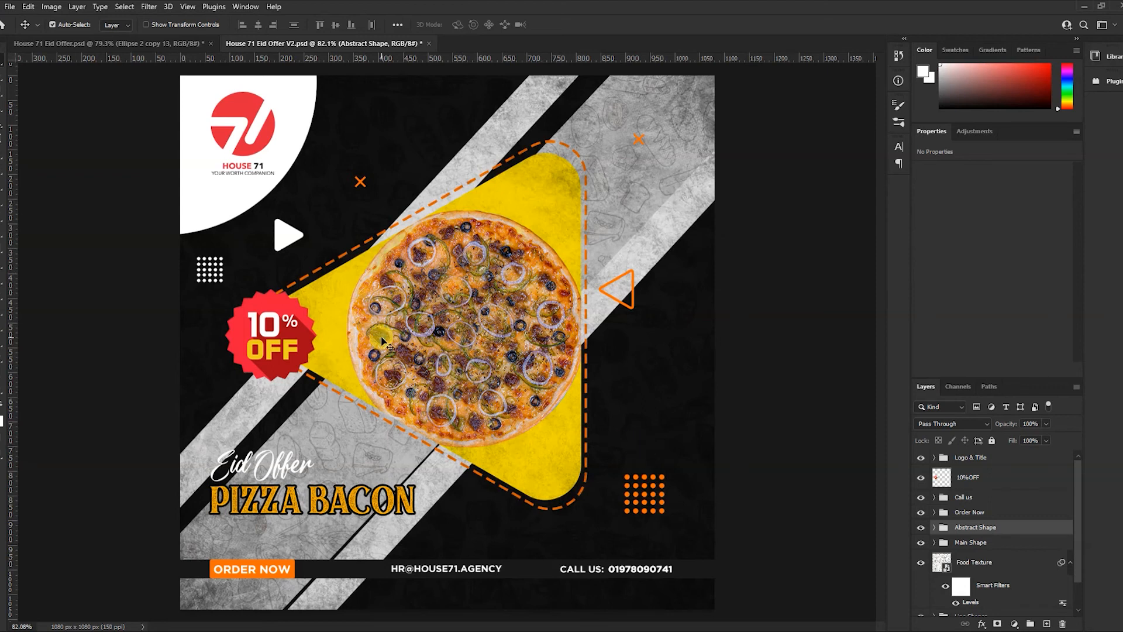
# Step: Return to House 71 Eid Offer.psd and examine its new ring, logo, striped square and contact bar
pyautogui.click(145, 47)
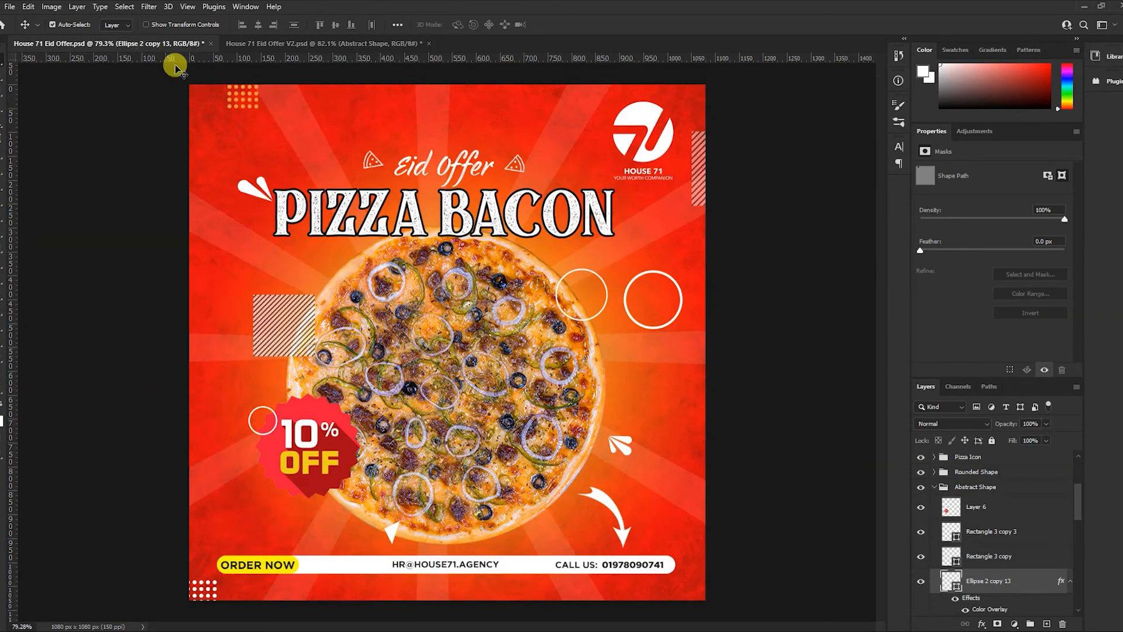
pyautogui.click(679, 310)
pyautogui.click(634, 110)
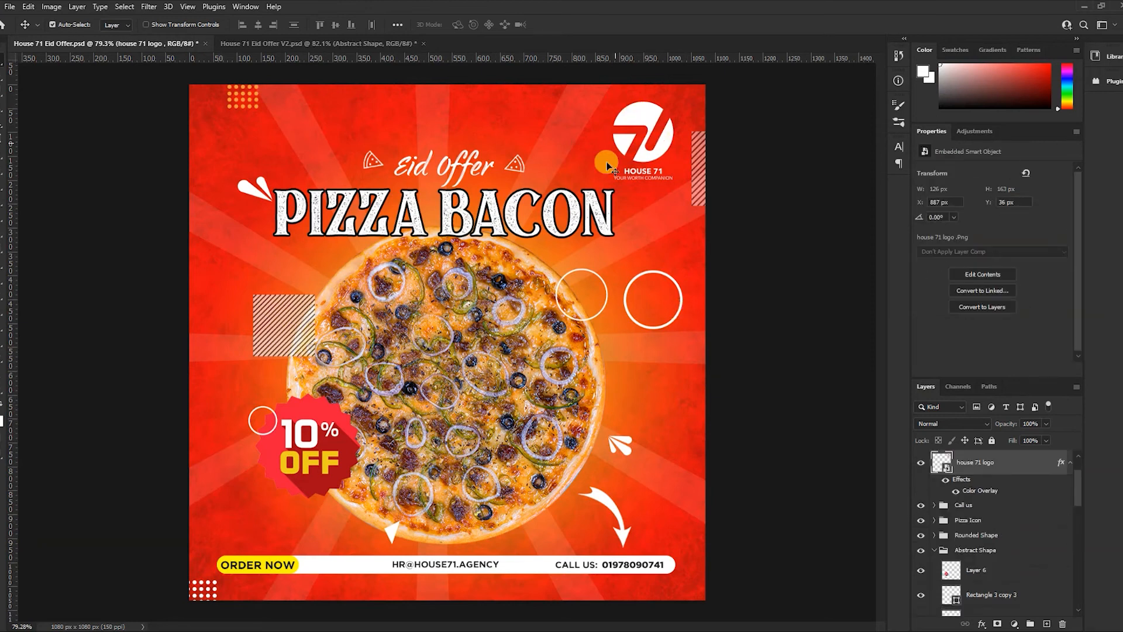
pyautogui.click(290, 323)
pyautogui.click(336, 564)
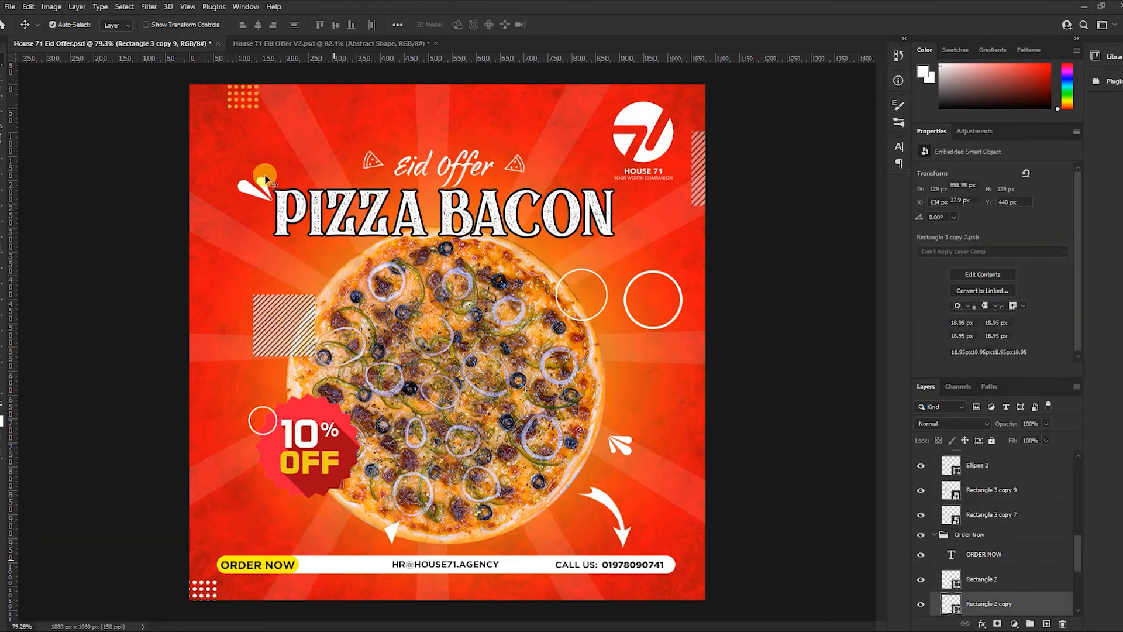
# Step: Draw a black triangle about 471 × 408 px over the pizza in House 71 Eid Offer V2.psd
pyautogui.click(237, 43)
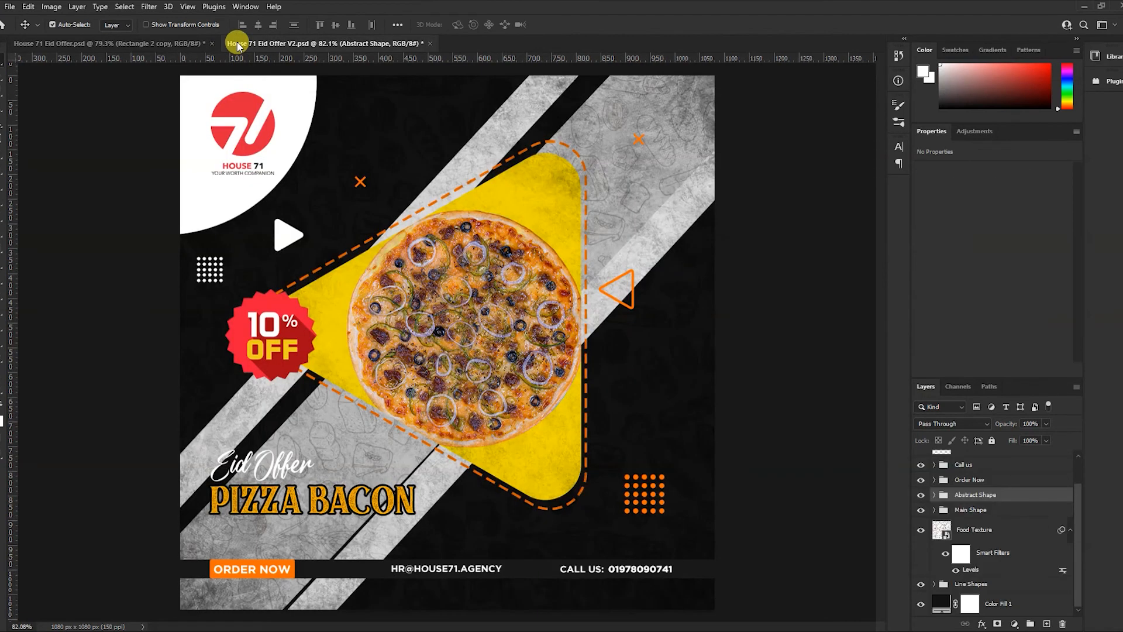
pyautogui.click(549, 203)
pyautogui.click(9, 350)
pyautogui.click(48, 364)
pyautogui.moveTo(351, 174); pyautogui.dragTo(668, 421)
# Step: Round the corners of the black triangle directly on the shape
pyautogui.moveTo(467, 204); pyautogui.dragTo(463, 162)
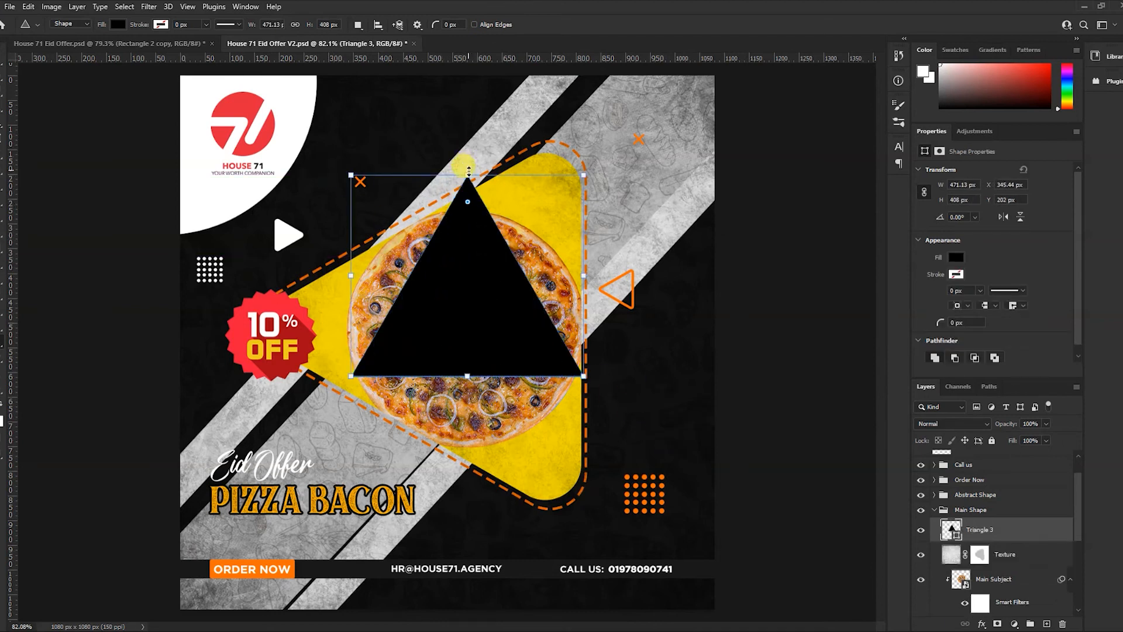
pyautogui.scroll(-1, 968, 299)
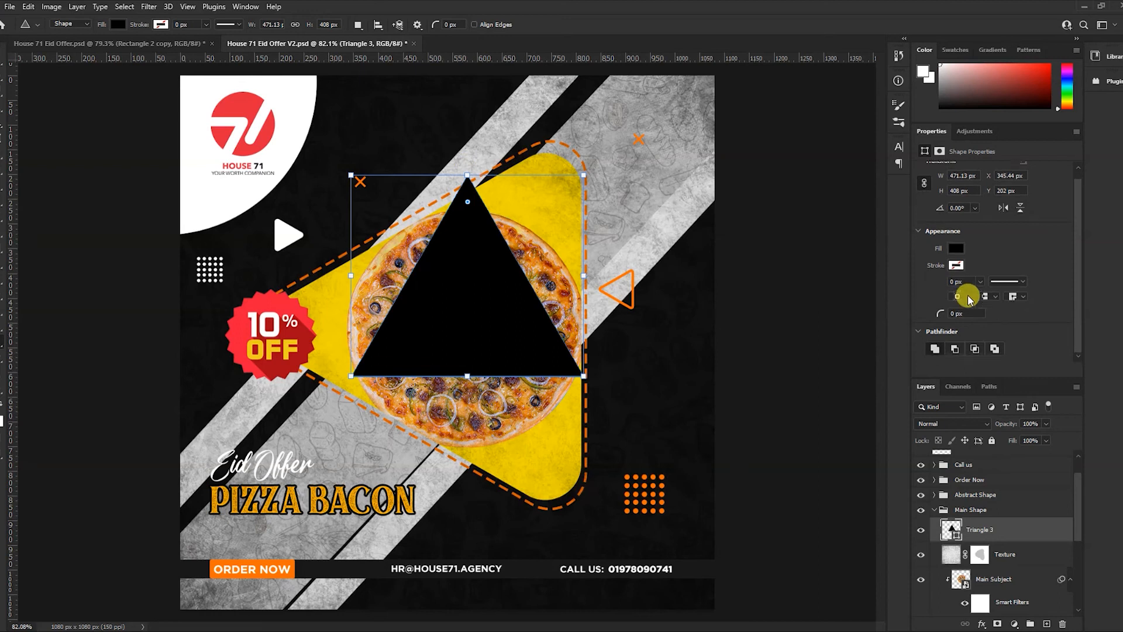
pyautogui.scroll(1, 968, 298)
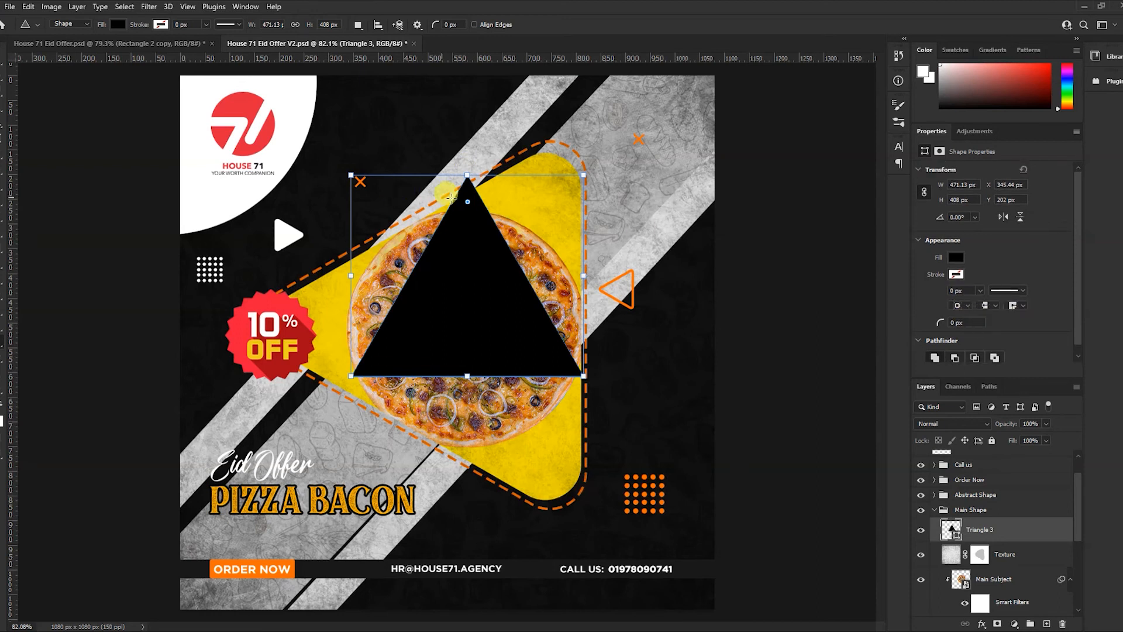
pyautogui.moveTo(467, 202); pyautogui.dragTo(474, 207)
# Step: Rotate the rounded triangle -90°, scale it to about 158% and fit it over the yellow triangle behind the pizza
pyautogui.press('v')
pyautogui.hotkey('ctrl', 't')
pyautogui.moveTo(593, 173); pyautogui.dragTo(371, 176)
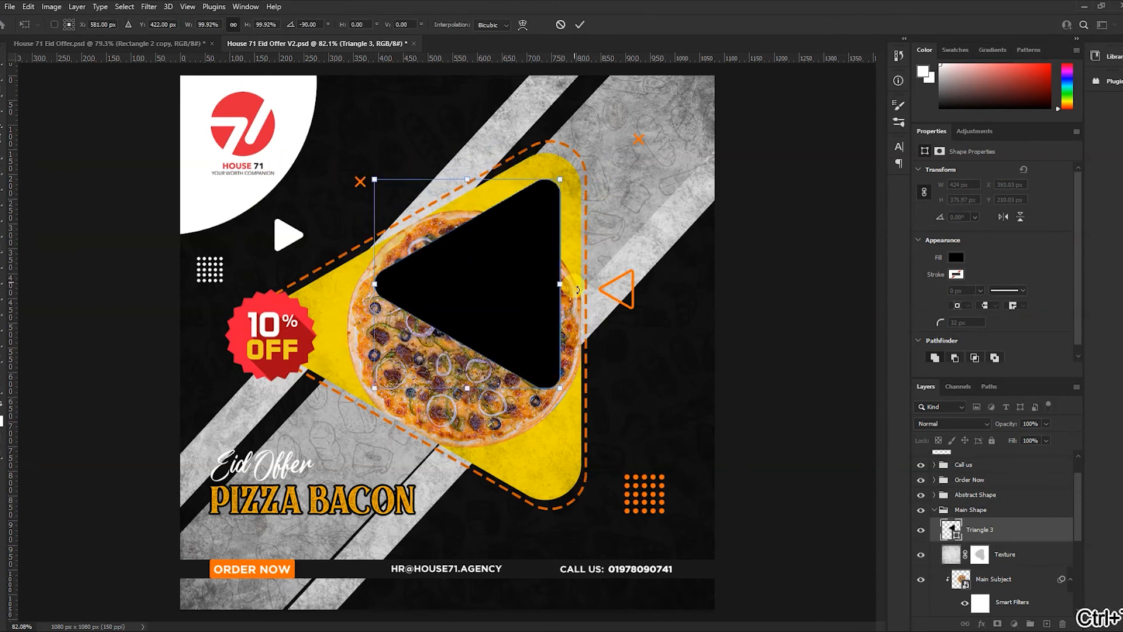
pyautogui.moveTo(562, 284); pyautogui.dragTo(597, 282)
pyautogui.moveTo(552, 302); pyautogui.dragTo(519, 324)
pyautogui.moveTo(560, 174); pyautogui.dragTo(575, 155)
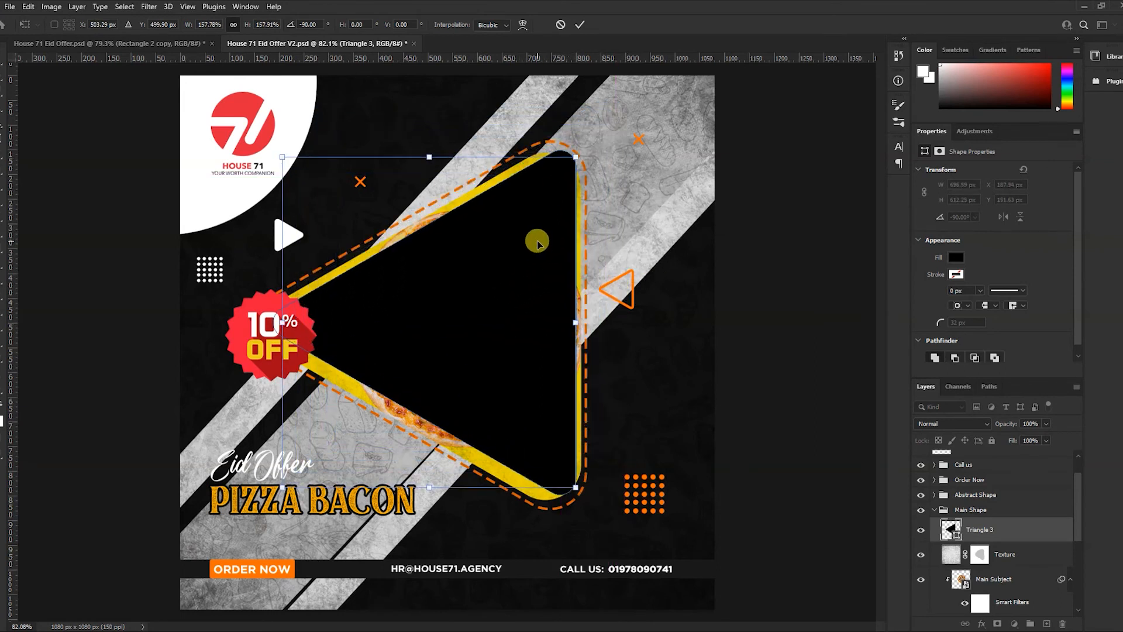
pyautogui.press('Return')
# Step: Move the black triangle away from the pizza and delete it
pyautogui.moveTo(477, 282); pyautogui.dragTo(657, 166)
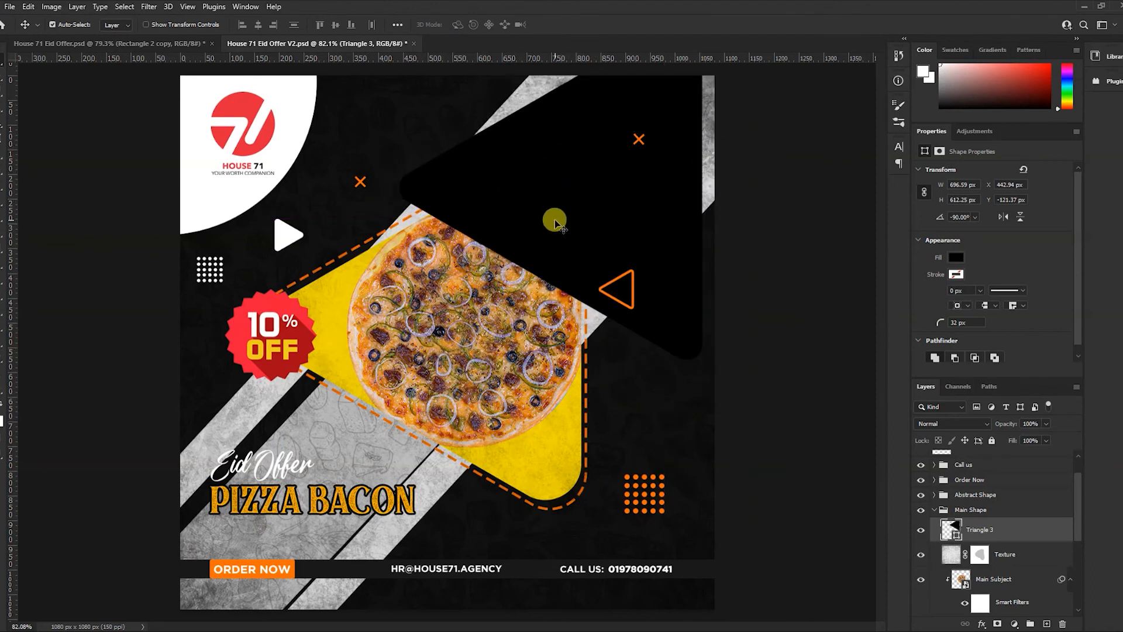
pyautogui.press('Delete')
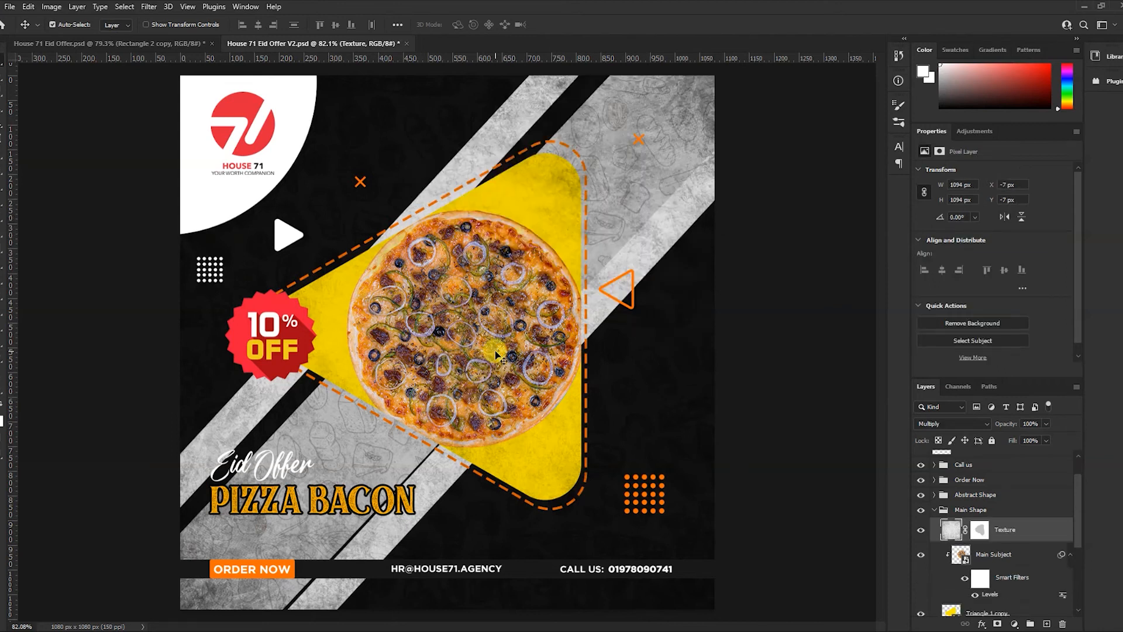
# Step: Select the Main Subject layer, enlarge the layer list and toggle the pizza's visibility to compare the poster with and without it
pyautogui.keyDown('ctrl'); pyautogui.click(495, 293); pyautogui.keyUp('ctrl')
pyautogui.scroll(-3, 967, 536)
pyautogui.scroll(2, 965, 539)
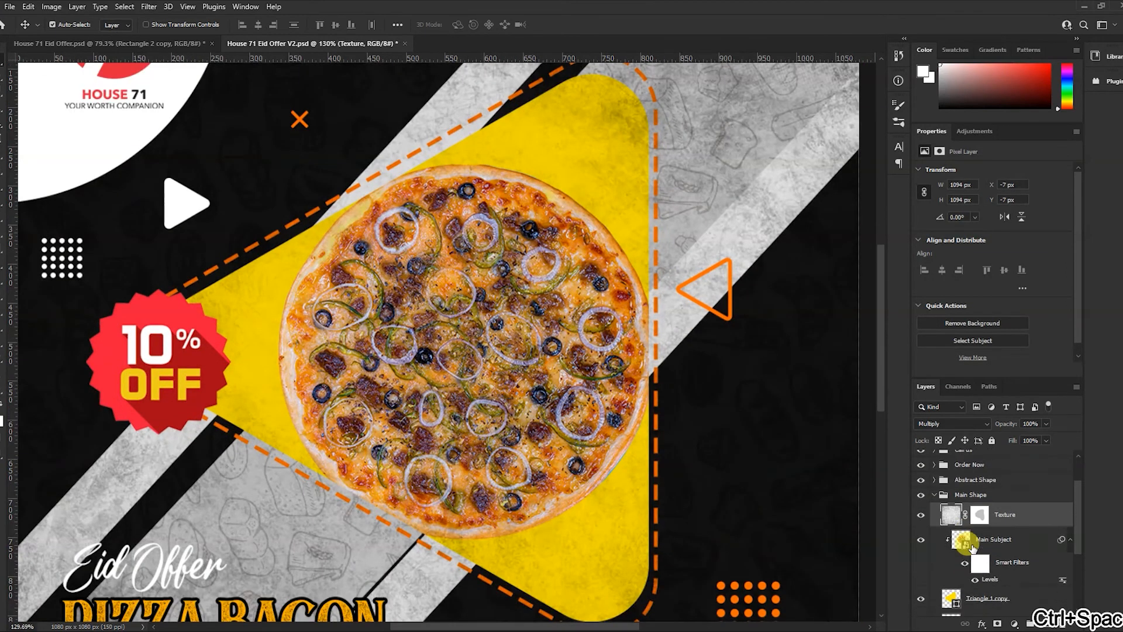
pyautogui.click(959, 541)
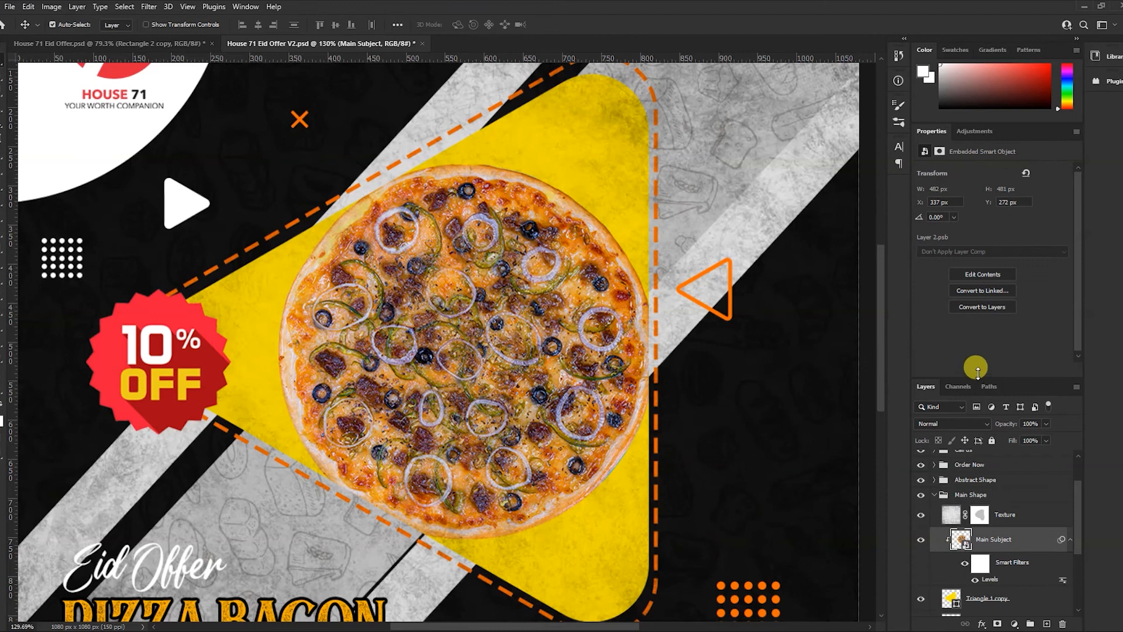
pyautogui.moveTo(977, 377); pyautogui.dragTo(978, 328)
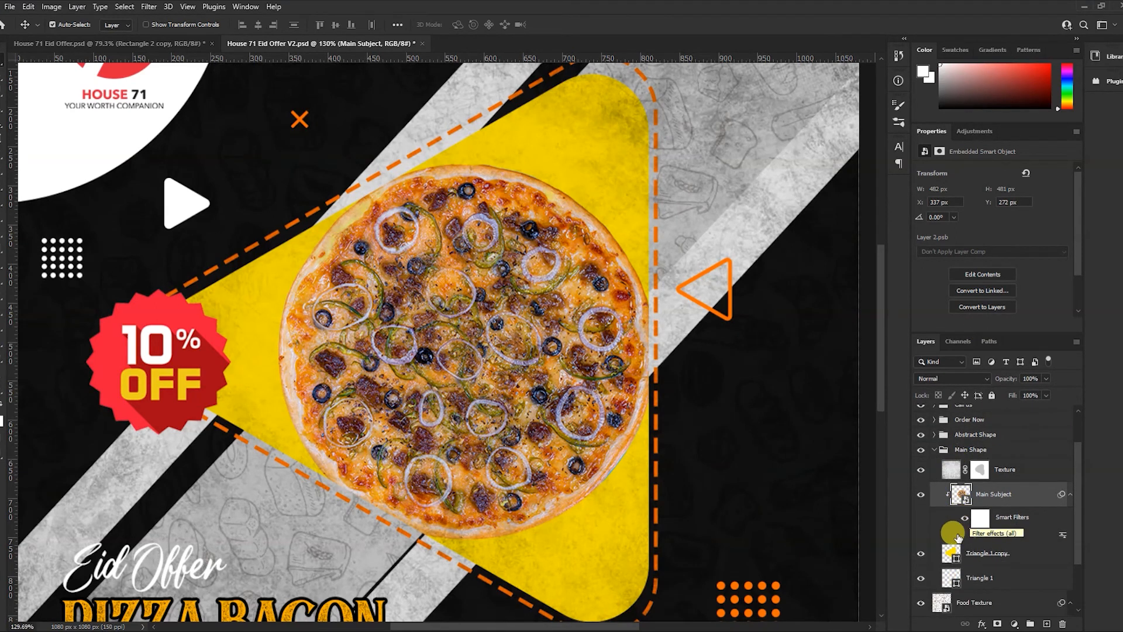
pyautogui.click(920, 495)
pyautogui.click(920, 495)
pyautogui.click(920, 495)
pyautogui.click(920, 495)
pyautogui.click(921, 500)
pyautogui.click(921, 500)
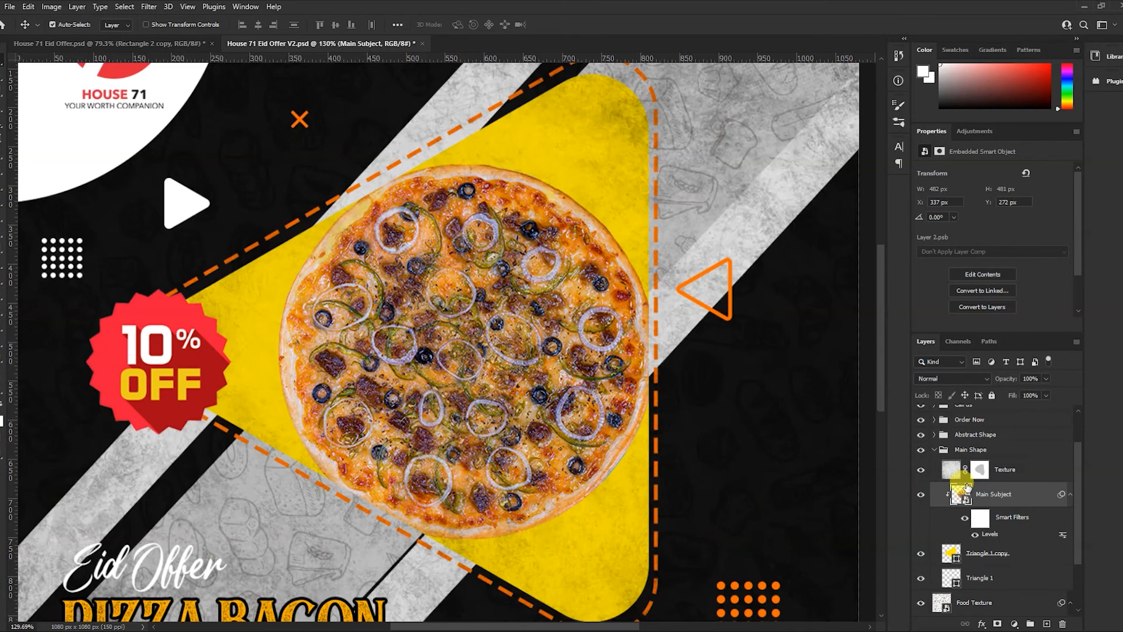
# Step: Release the Main Subject layer's clipping mask, try moving the artwork over the pizza and undo each move
pyautogui.rightClick(988, 495)
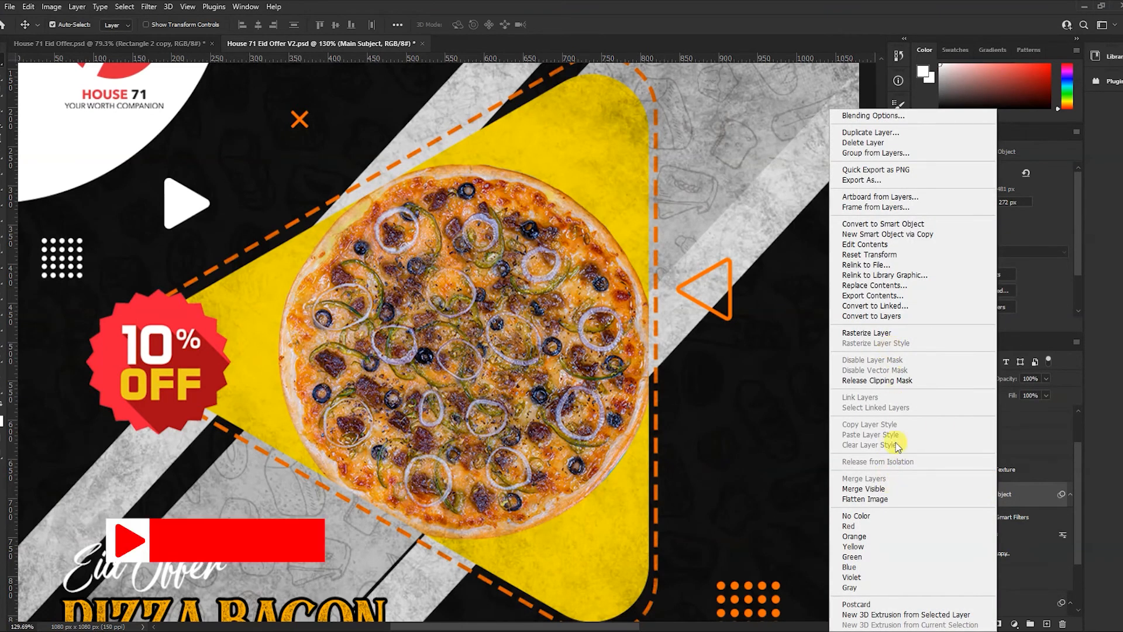
pyautogui.click(873, 381)
pyautogui.moveTo(483, 338); pyautogui.dragTo(530, 315)
pyautogui.hotkey('ctrl', 'z')
pyautogui.moveTo(489, 363); pyautogui.dragTo(395, 341)
pyautogui.hotkey('ctrl', 'z')
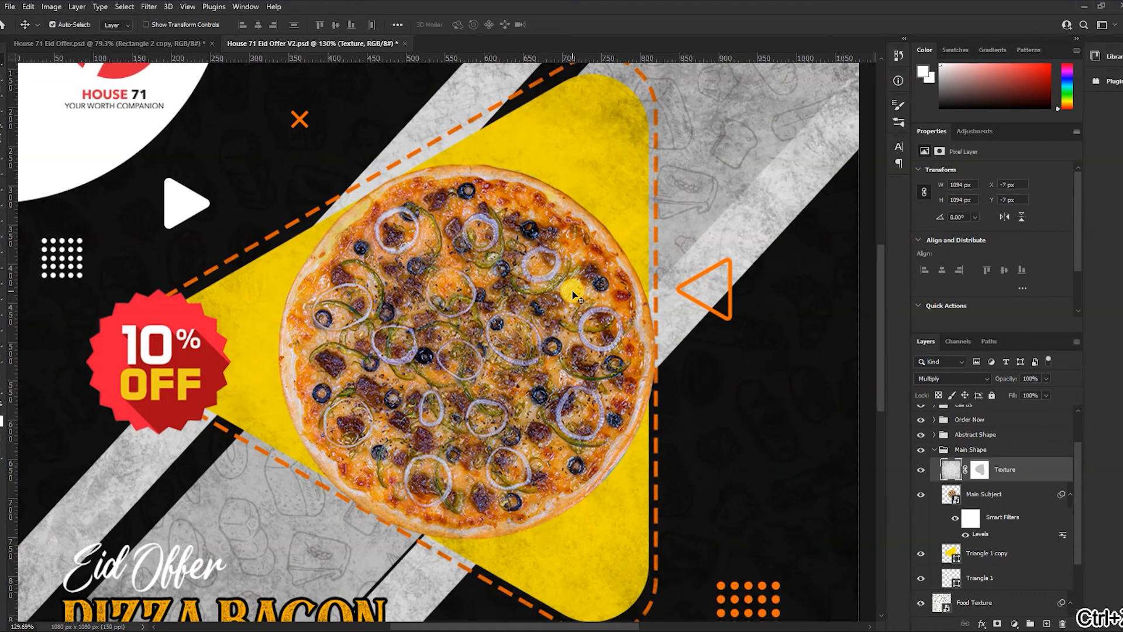
# Step: Clip the Main Subject layer to the yellow triangle again, then try moving the artwork at the pizza and undo that move
pyautogui.click(1002, 494)
pyautogui.rightClick(1014, 496)
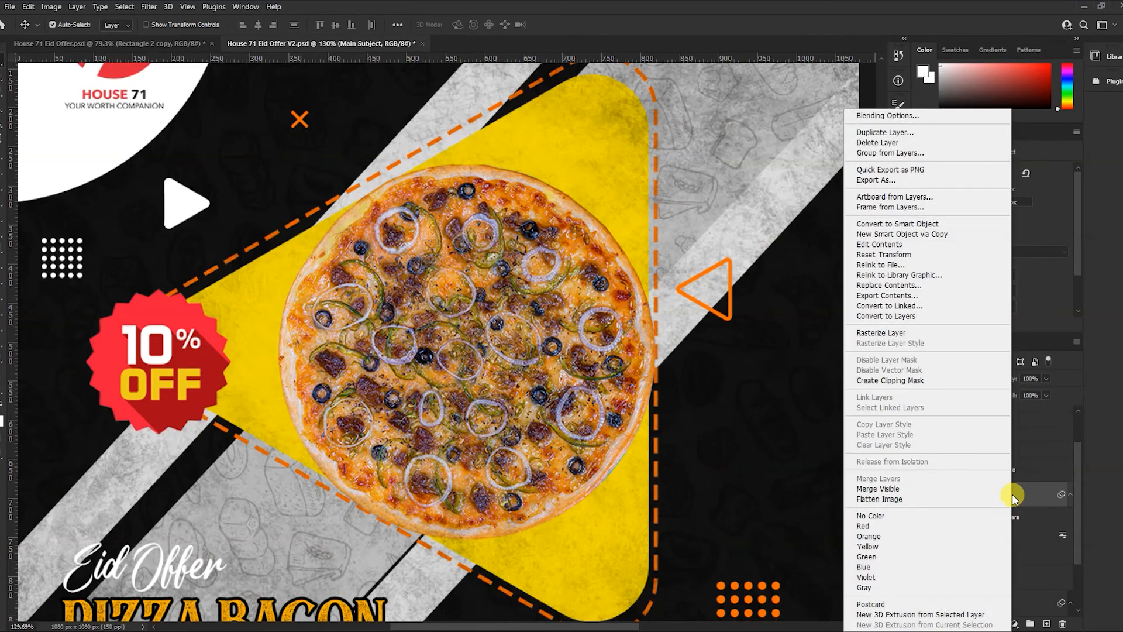
pyautogui.click(936, 383)
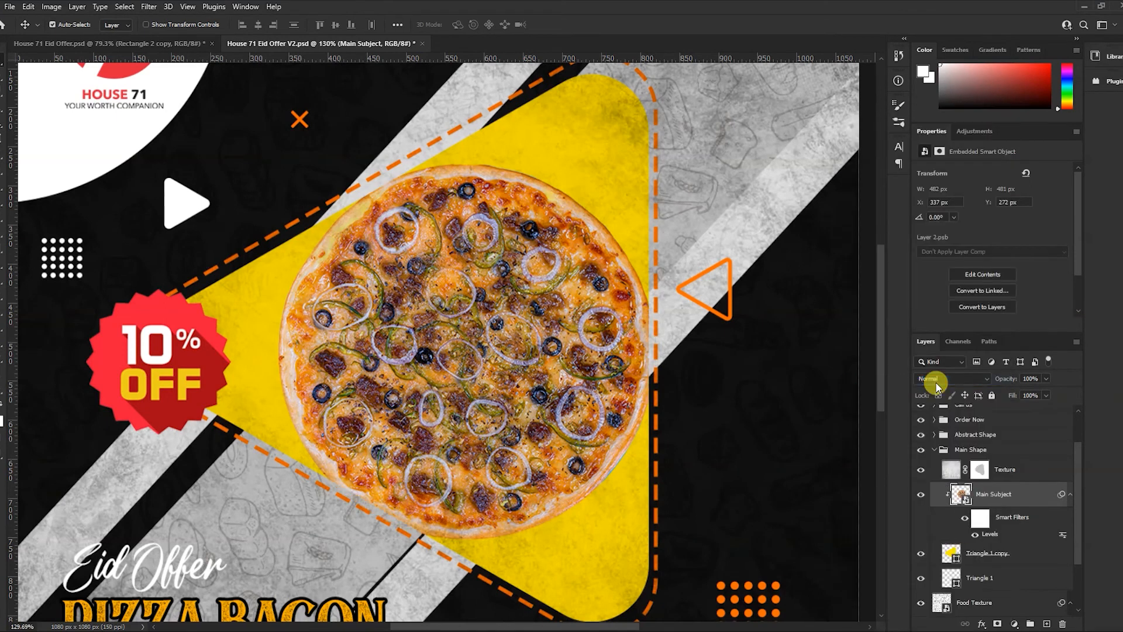
pyautogui.moveTo(579, 337); pyautogui.dragTo(472, 349)
pyautogui.hotkey('ctrl', 'z')
pyautogui.hotkey('ctrl', 'space')
pyautogui.moveTo(595, 226); pyautogui.dragTo(488, 246)
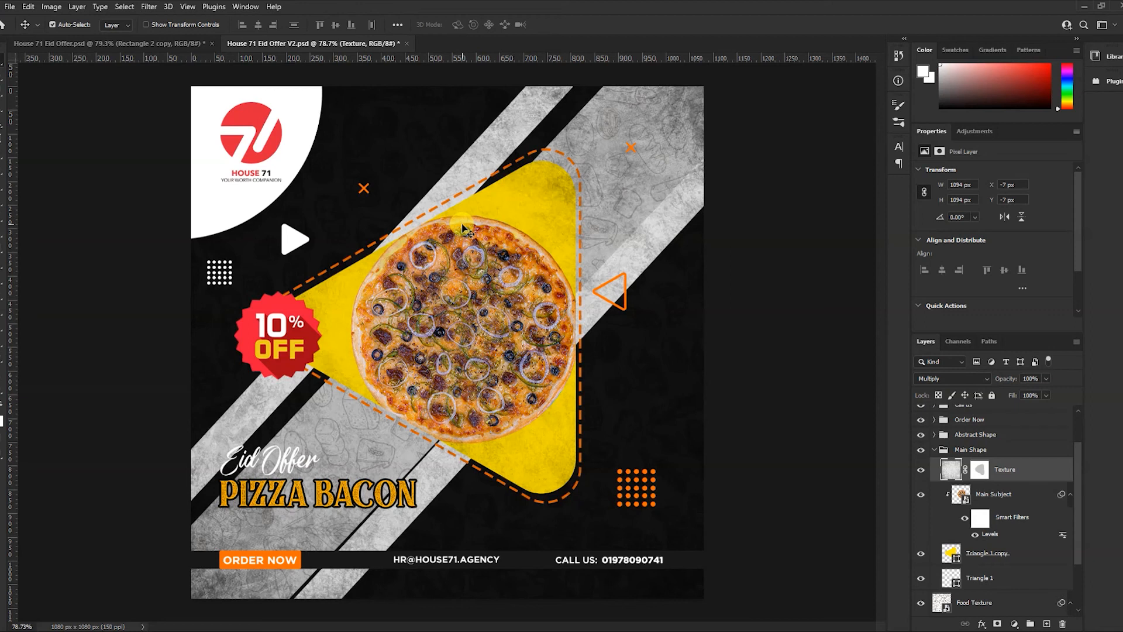
# Step: Switch to Chrome and search Google Images for "food icon"
pyautogui.moveTo(166, 7)
pyautogui.click(178, 51)
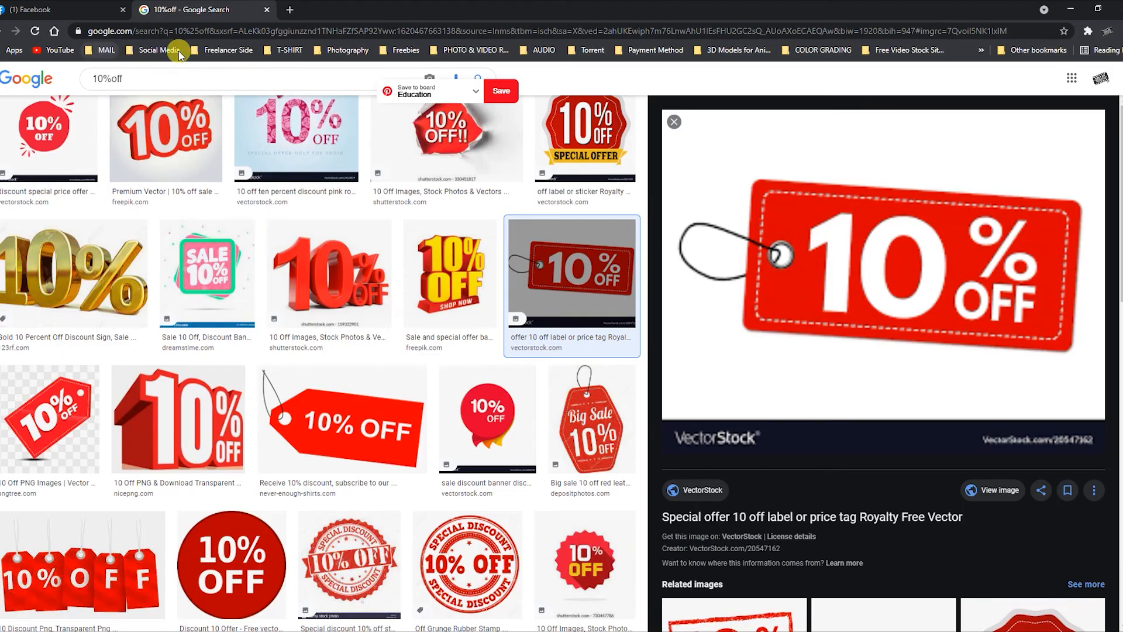
pyautogui.click(219, 29)
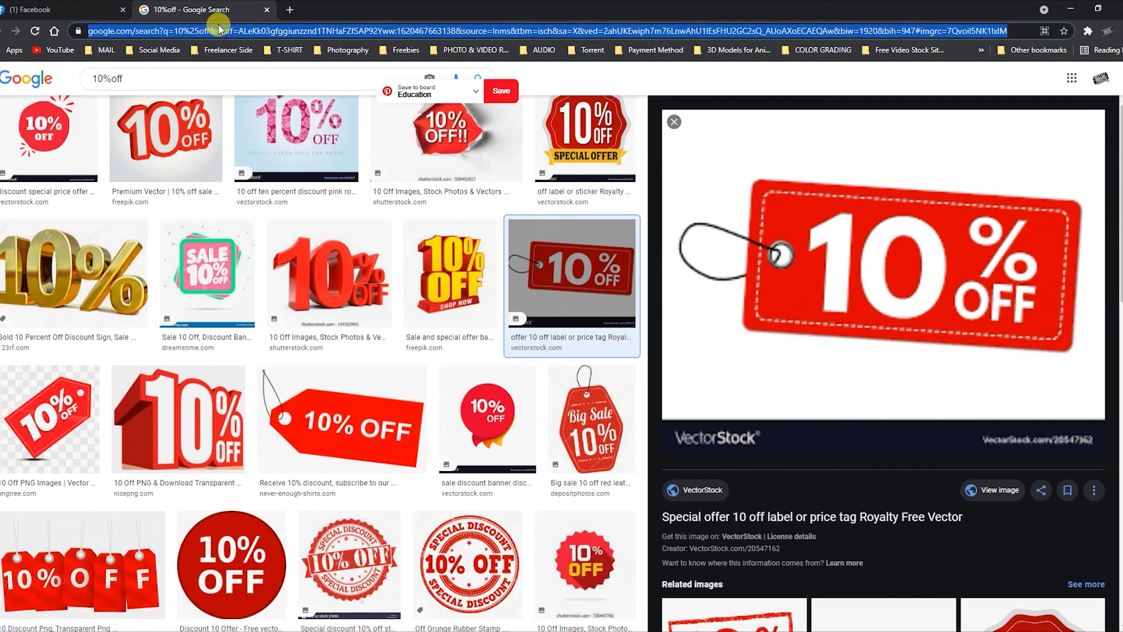
pyautogui.write('food icon')
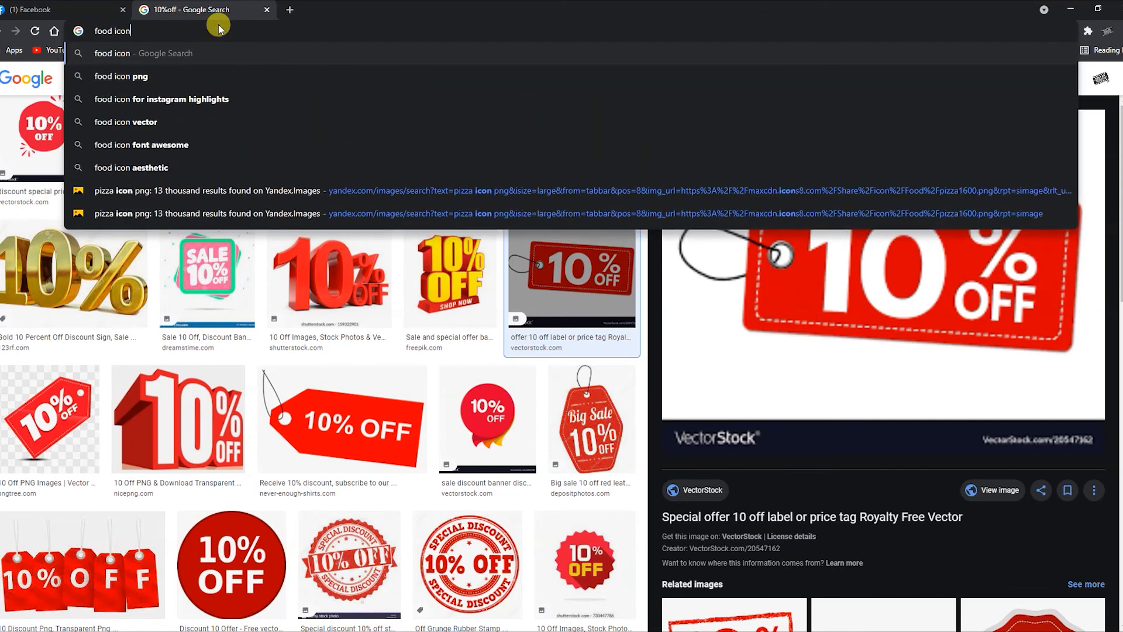
pyautogui.press('Return')
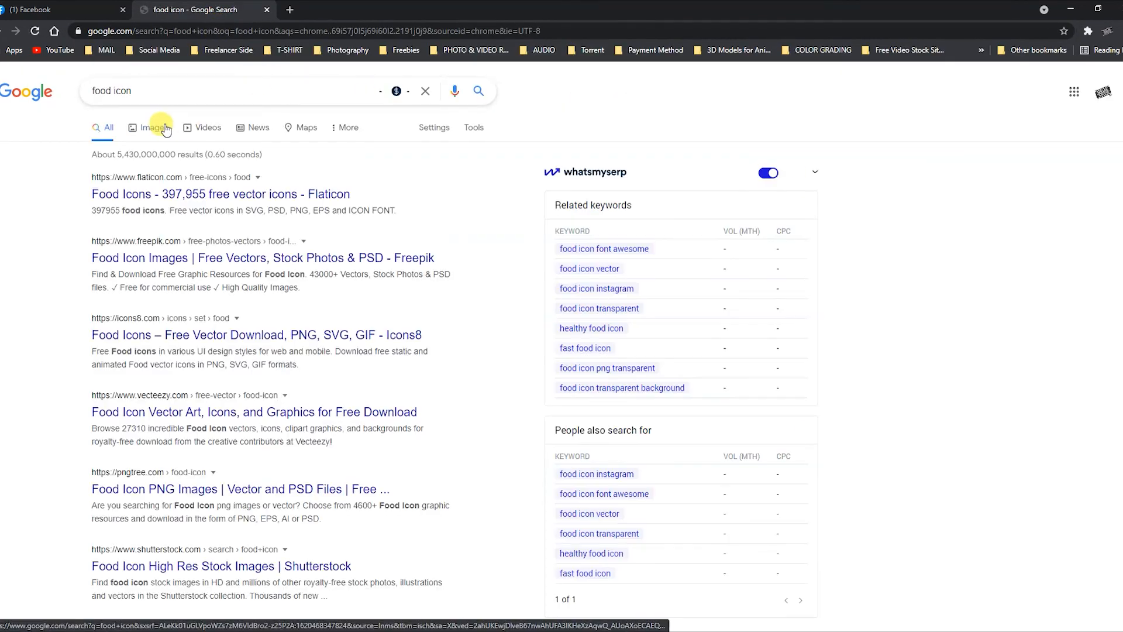
pyautogui.click(155, 127)
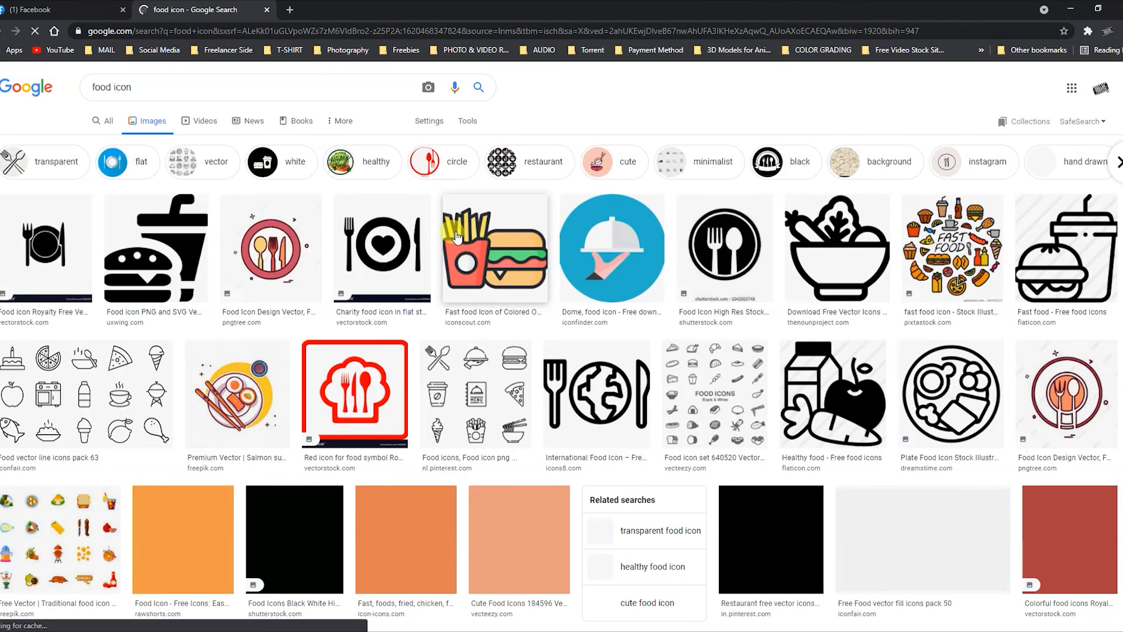
# Step: Browse the food icon image results and preview the 123RF vector black food icon set
pyautogui.scroll(-4, 462, 238)
pyautogui.scroll(4, 482, 243)
pyautogui.scroll(-8, 485, 244)
pyautogui.scroll(5, 640, 502)
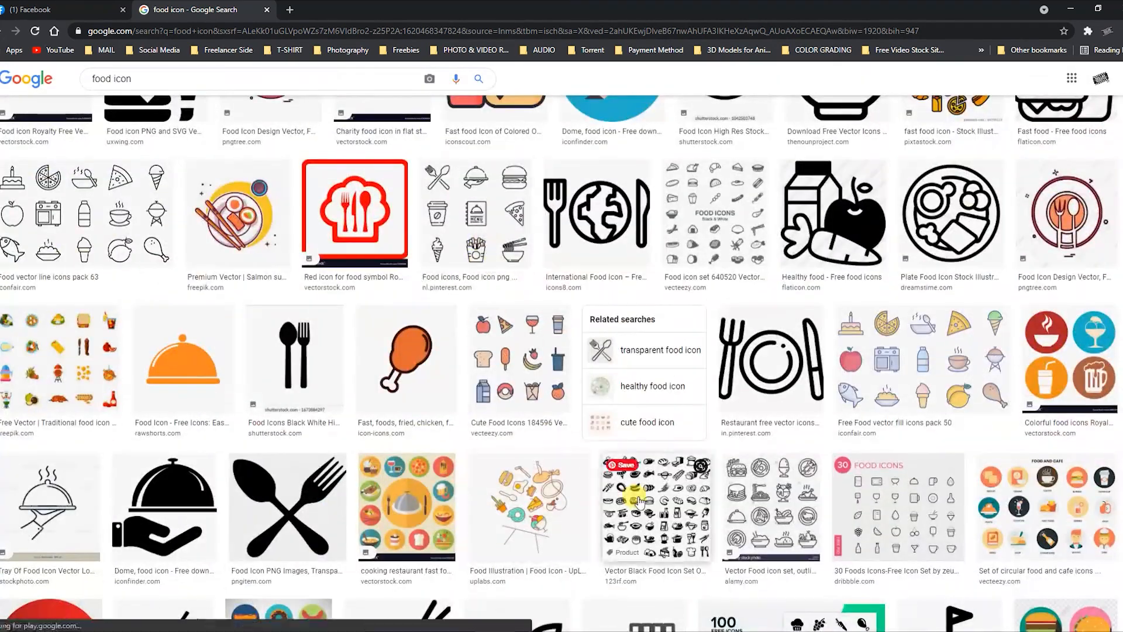
pyautogui.click(639, 502)
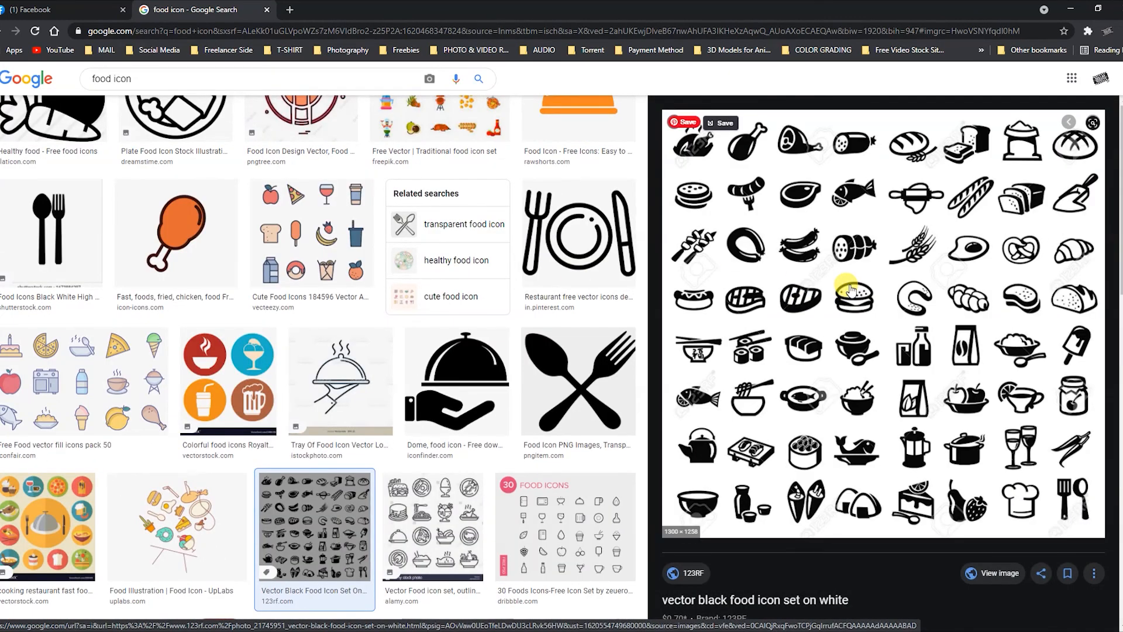
# Step: Look through the related images, preview the Freepik food and drink black icon set and bring up its image options
pyautogui.scroll(-4, 850, 290)
pyautogui.scroll(-3, 842, 250)
pyautogui.scroll(1, 827, 240)
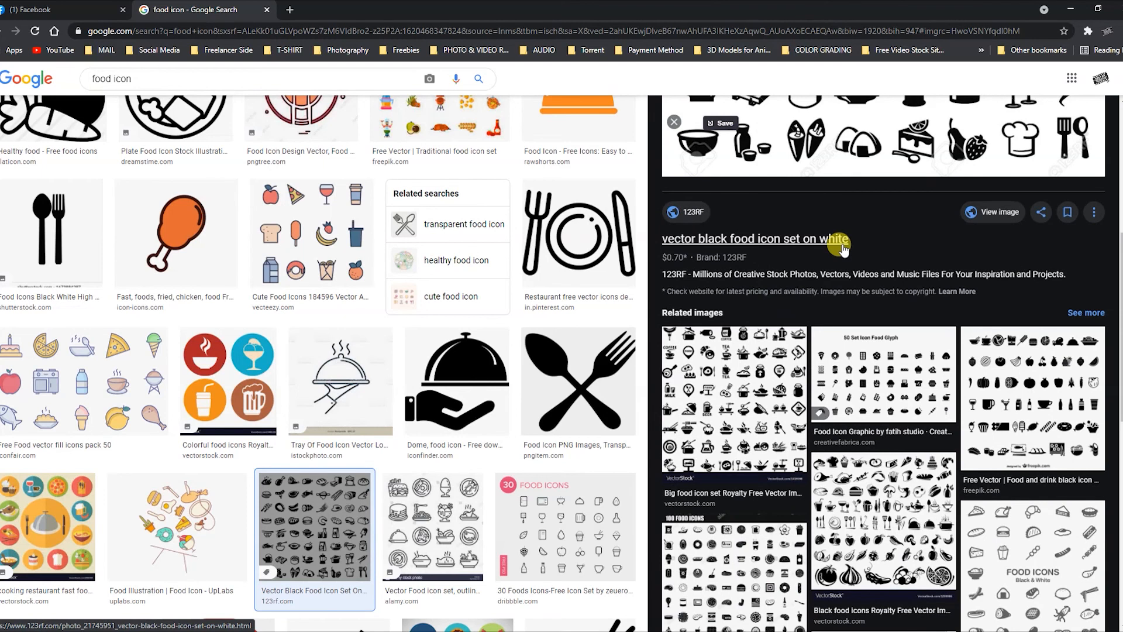
pyautogui.click(1049, 378)
pyautogui.rightClick(884, 248)
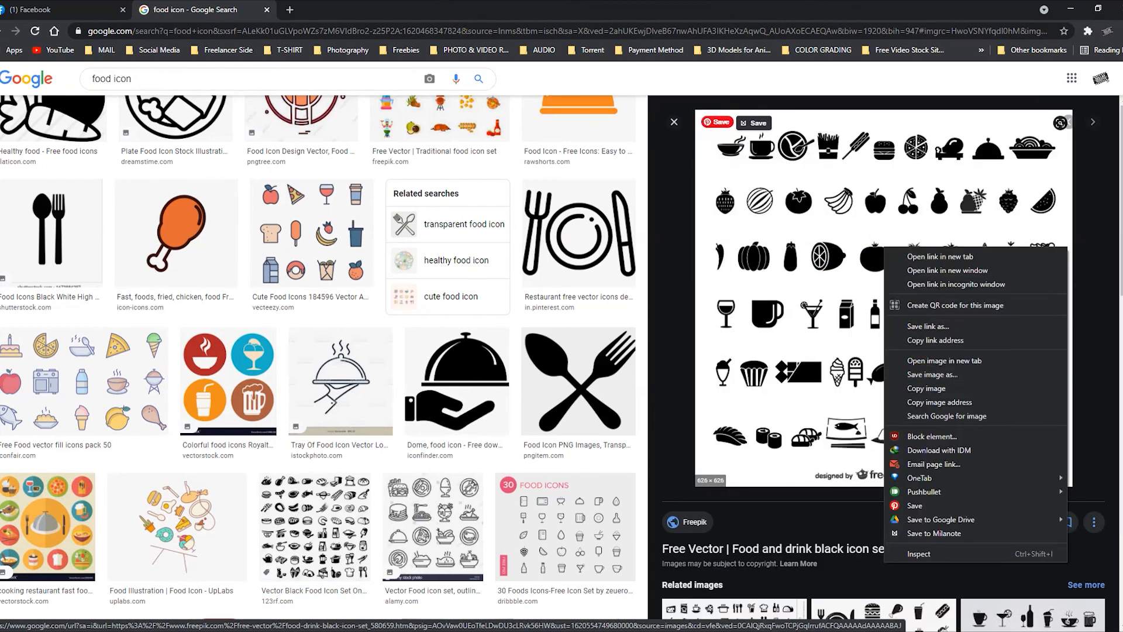
# Step: Switch back to Photoshop and view House 71 Eid Offer.psd, then return to House 71 Eid Offer V2.psd
pyautogui.hotkey('alt', 'Tab')
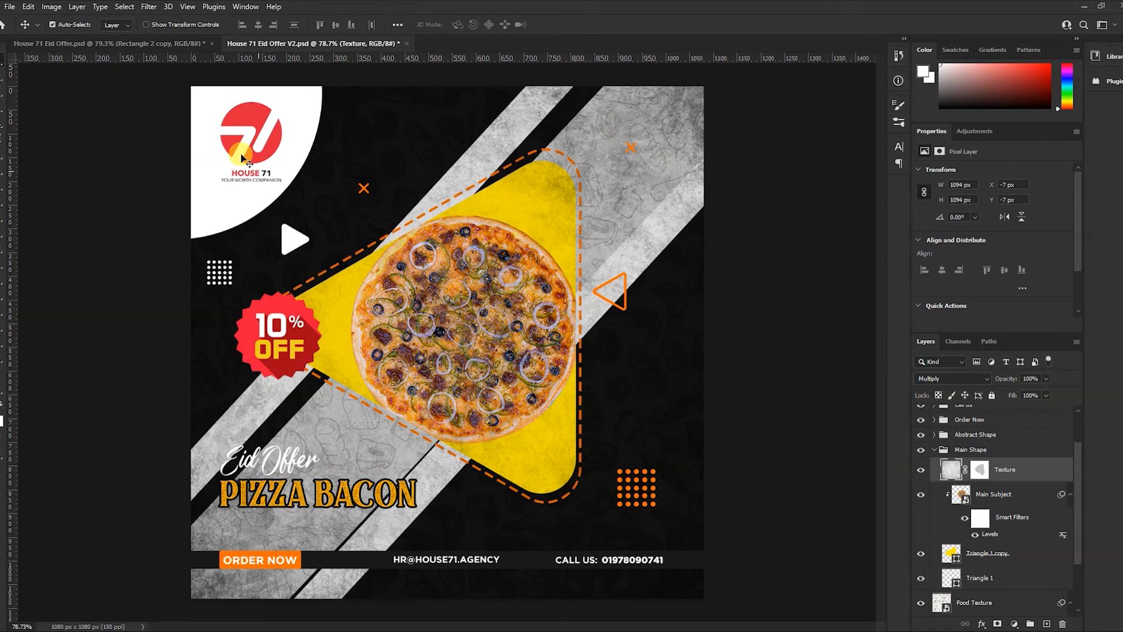
pyautogui.click(151, 44)
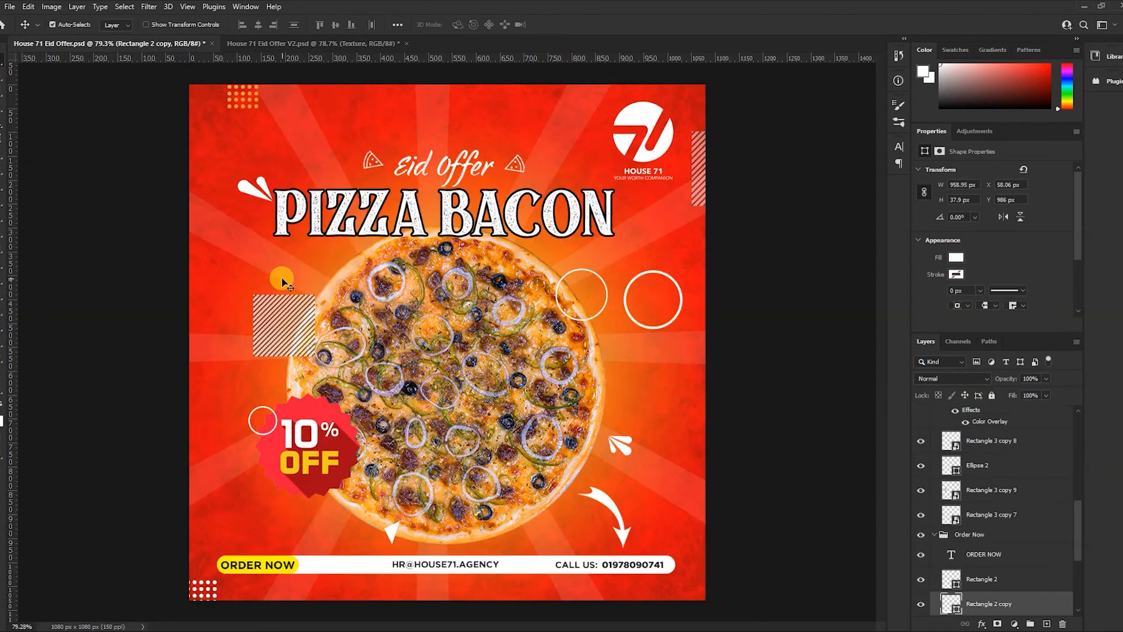
pyautogui.click(248, 42)
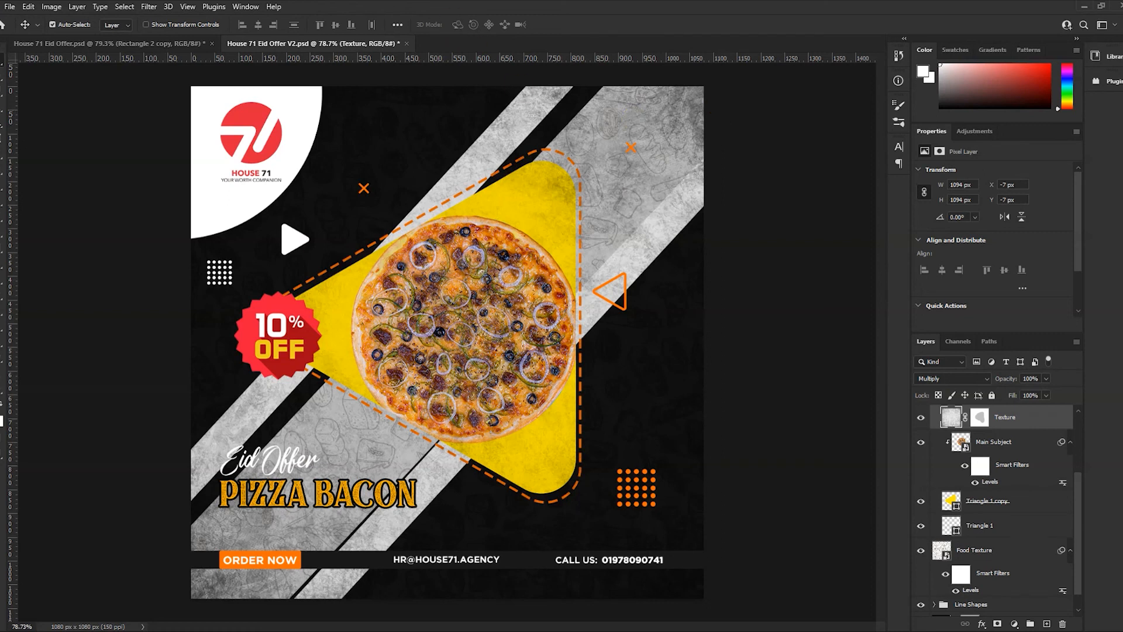
# Step: Switch to Chrome, close the food icon tab and view the account's Facebook profile, highlighting the profile name
pyautogui.moveTo(149, 1)
pyautogui.click(96, 45)
pyautogui.click(266, 12)
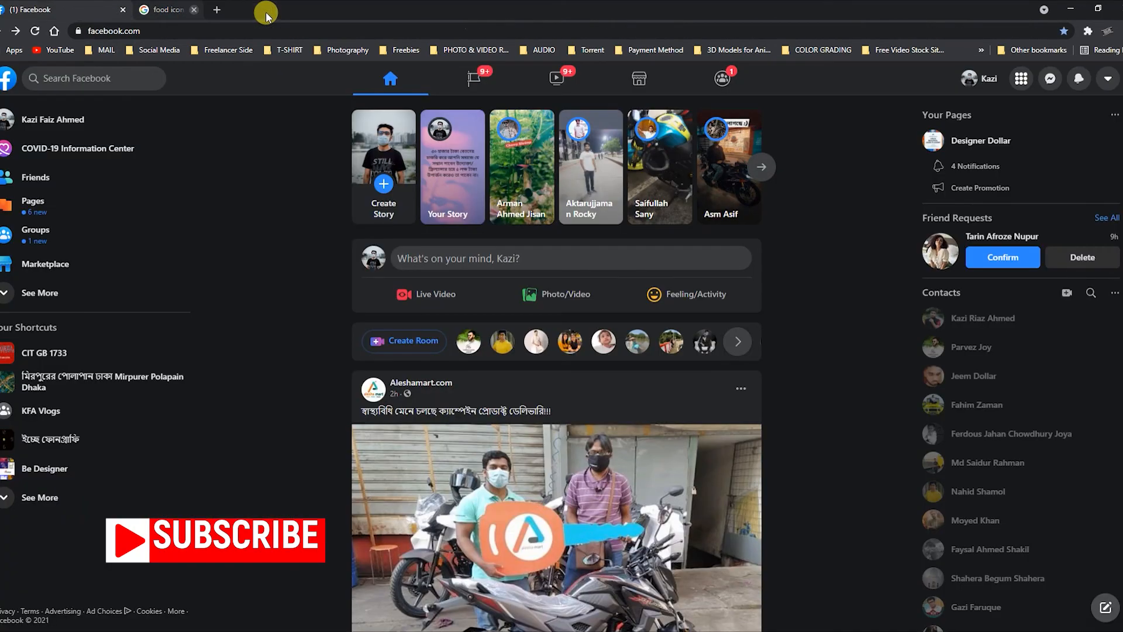
pyautogui.click(982, 78)
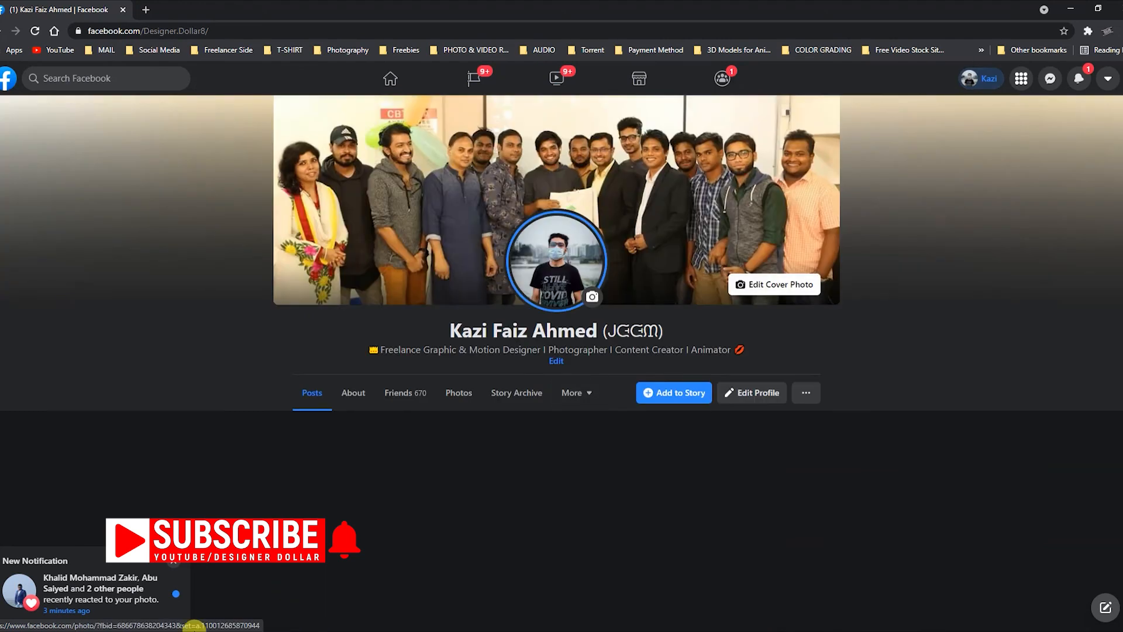
pyautogui.scroll(-5, 925, 311)
pyautogui.scroll(5, 925, 311)
pyautogui.moveTo(449, 326); pyautogui.dragTo(683, 329)
pyautogui.click(778, 353)
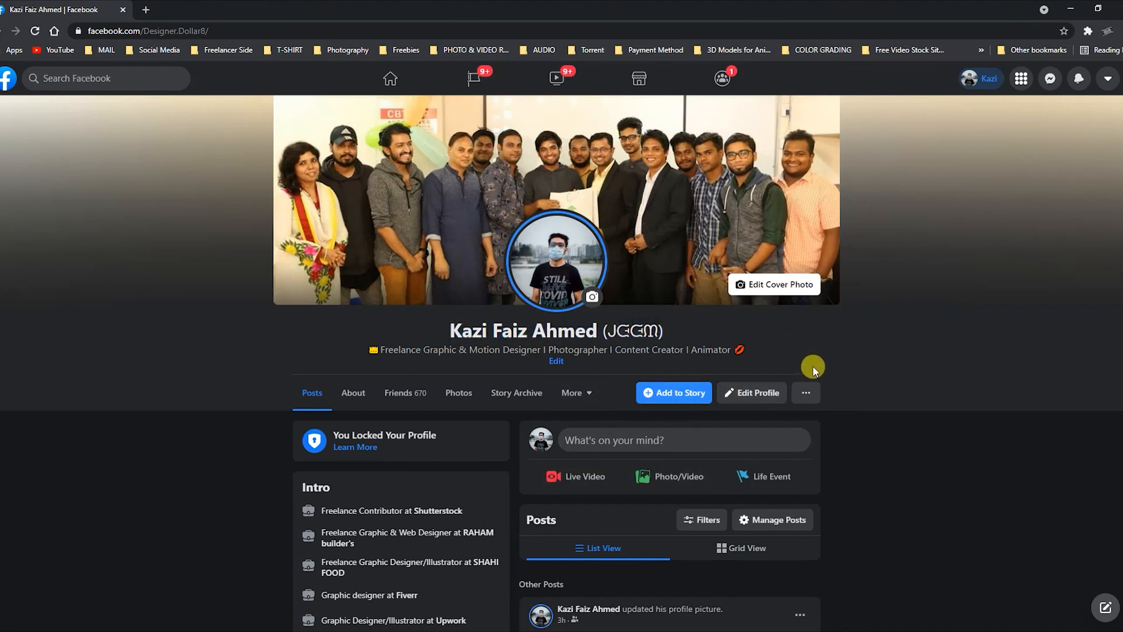
# Step: Open Instagram in a new tab from the Social Media bookmarks and go to the account's own profile
pyautogui.click(146, 10)
pyautogui.click(138, 49)
pyautogui.click(141, 124)
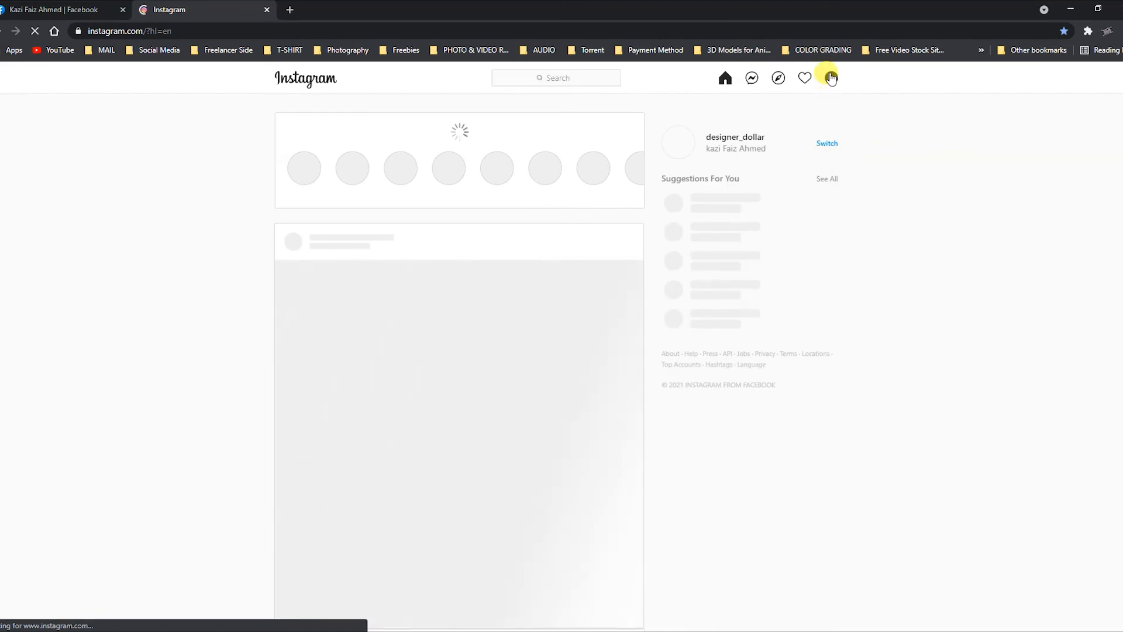
pyautogui.click(831, 78)
pyautogui.click(792, 109)
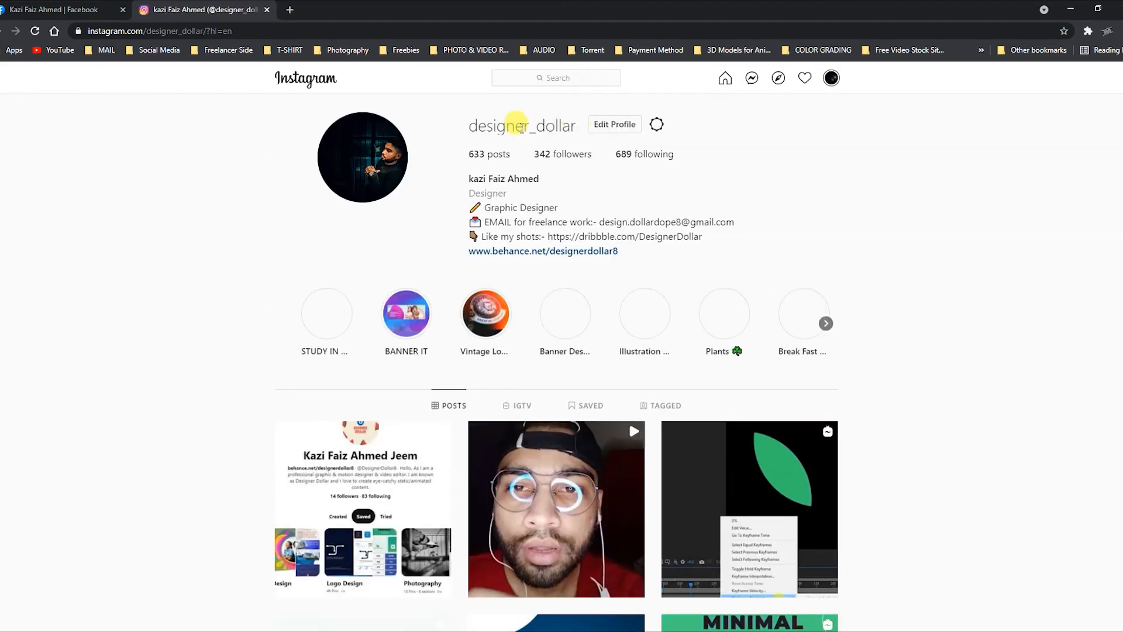
# Step: Highlight the Instagram profile's username and look through the design posts on the profile
pyautogui.moveTo(465, 125); pyautogui.dragTo(577, 126)
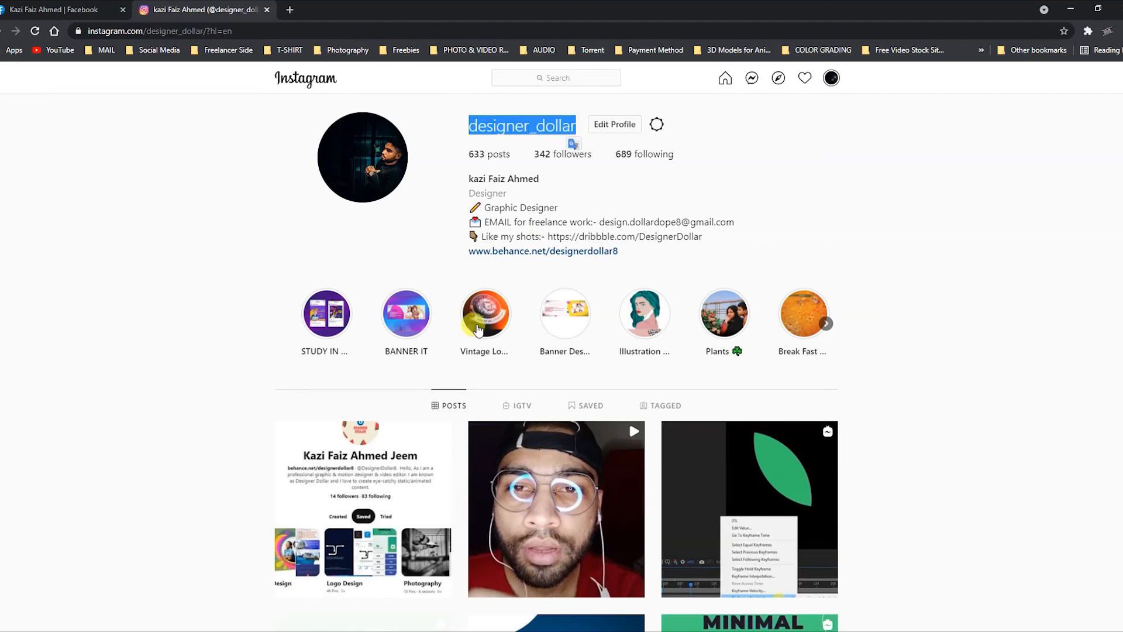
pyautogui.click(917, 268)
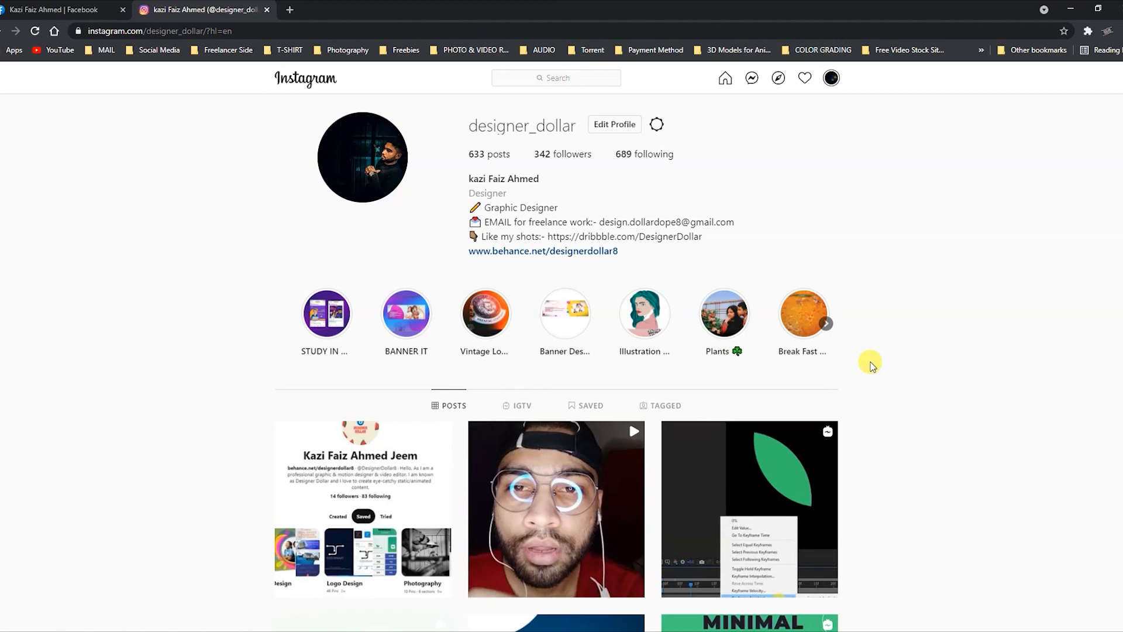
pyautogui.scroll(-6, 871, 364)
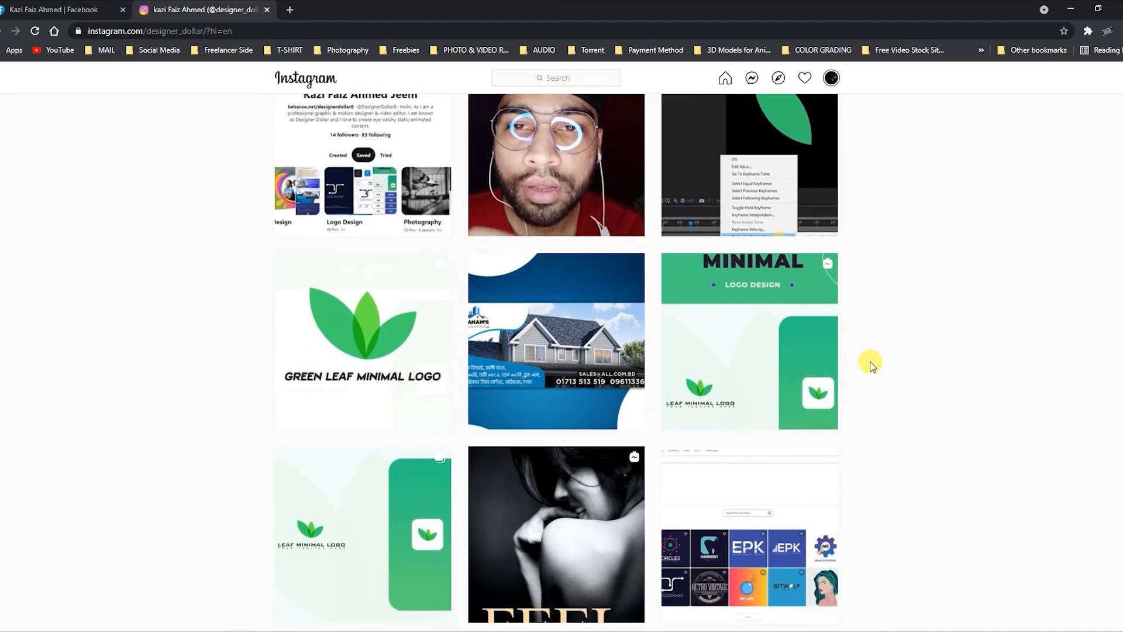
pyautogui.scroll(-3, 871, 364)
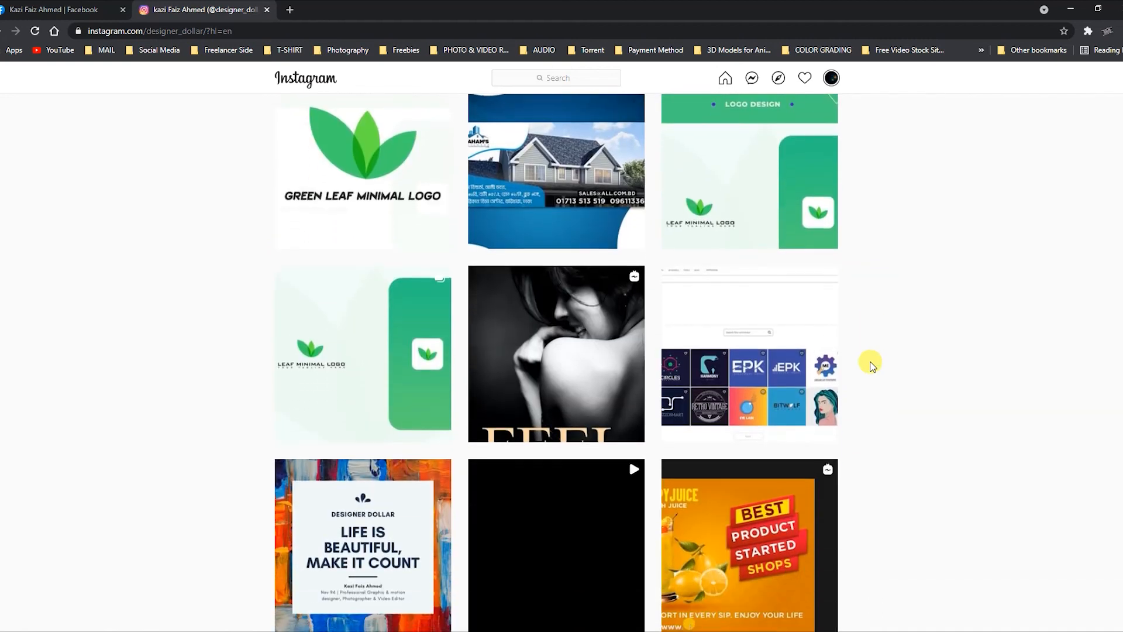